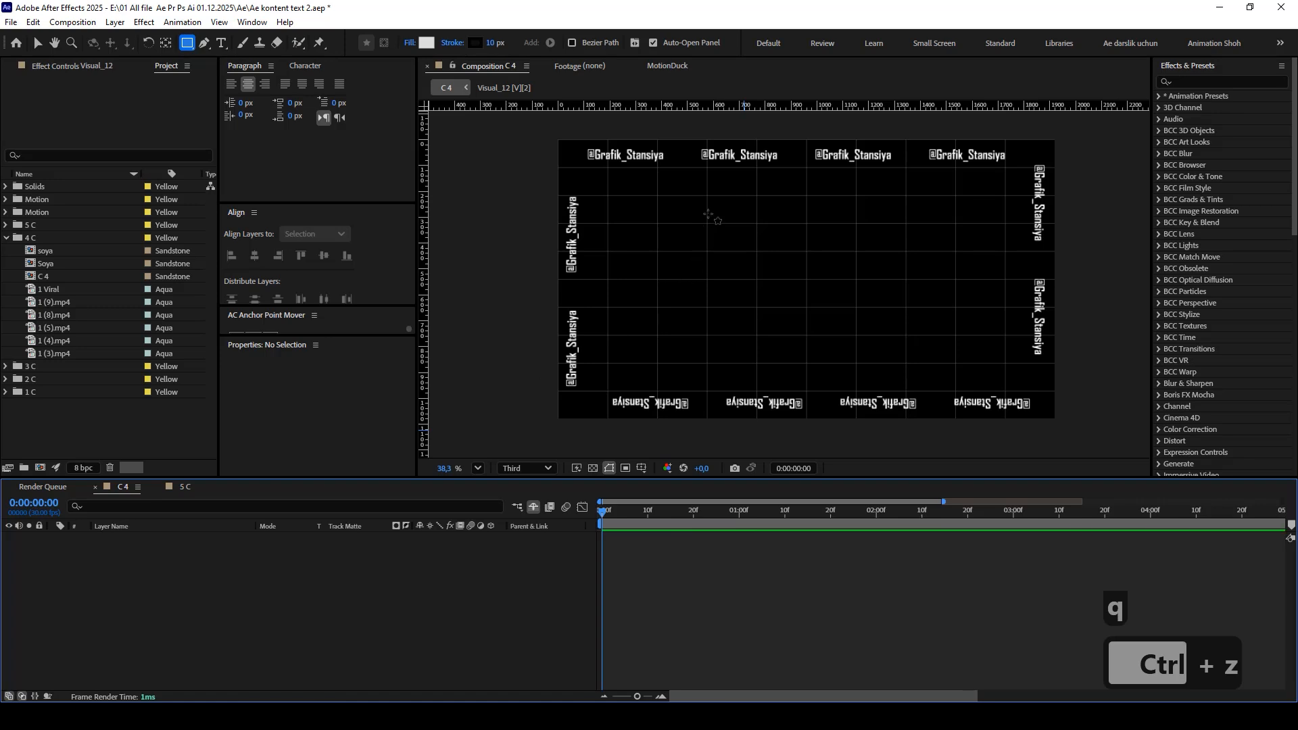
Draw a white portrait rectangle about 481 by 698 px in the composition and narrow it slightly from both sides.
{"action": "mouse_move", "coordinate": [741, 200]}
{"action": "left_mouse_down"}
{"action": "mouse_move", "coordinate": [909, 372]}
{"action": "mouse_move", "coordinate": [866, 380]}
{"action": "left_mouse_up"}
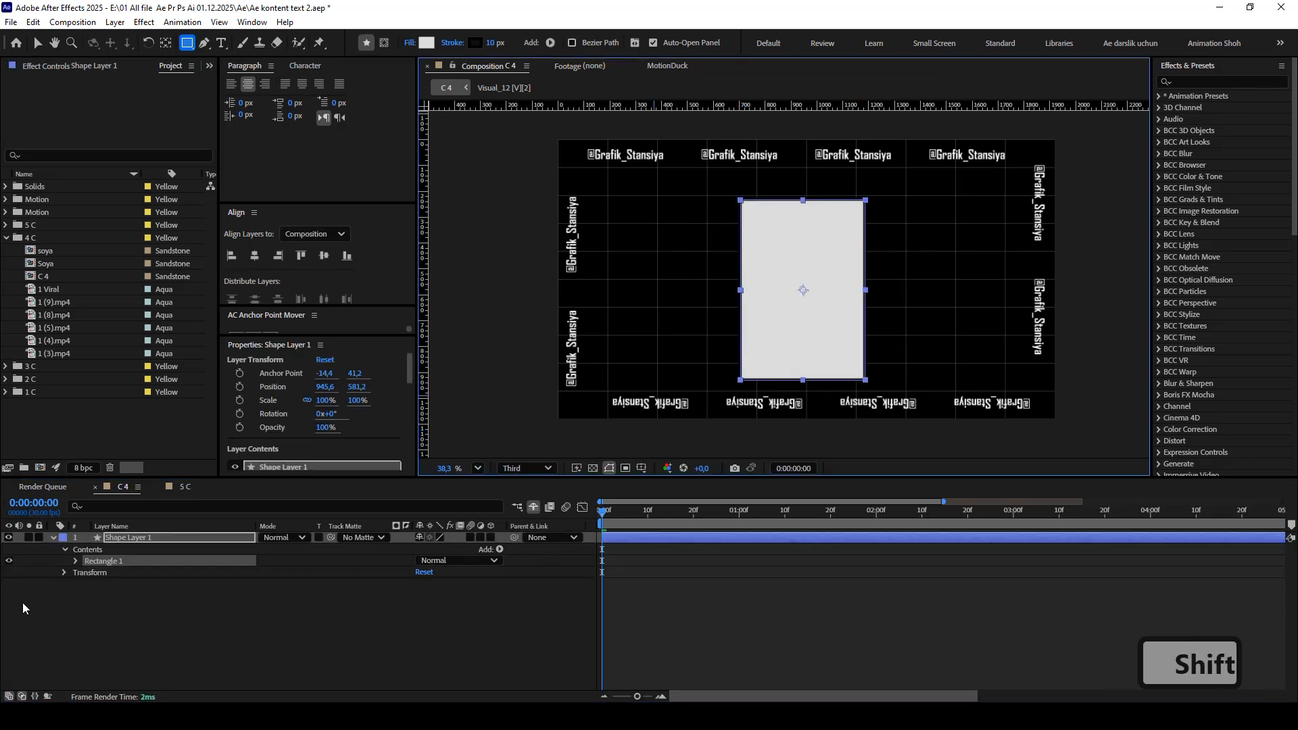
{"action": "left_click", "coordinate": [75, 561]}
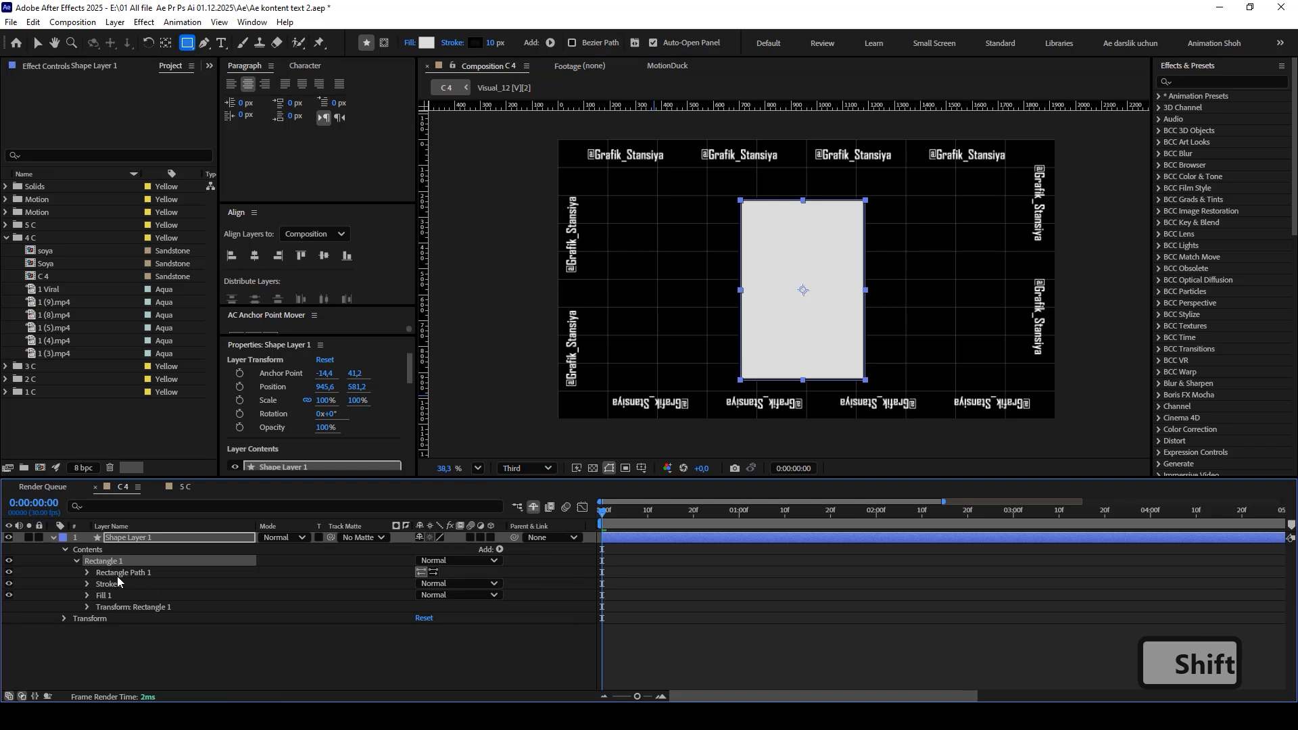
{"action": "left_click", "coordinate": [111, 573]}
{"action": "left_click", "coordinate": [88, 574]}
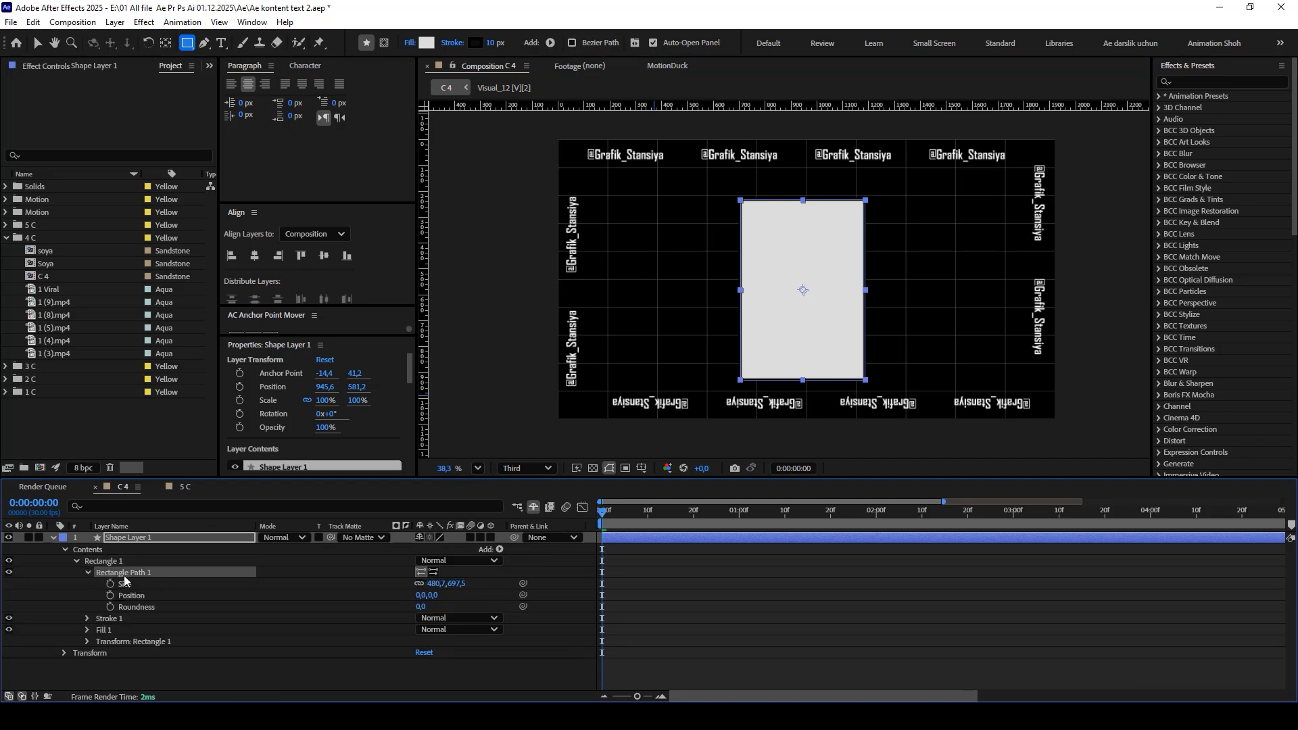
{"action": "key", "text": "v"}
{"action": "left_click_drag", "start_coordinate": [866, 291], "coordinate": [856, 292]}
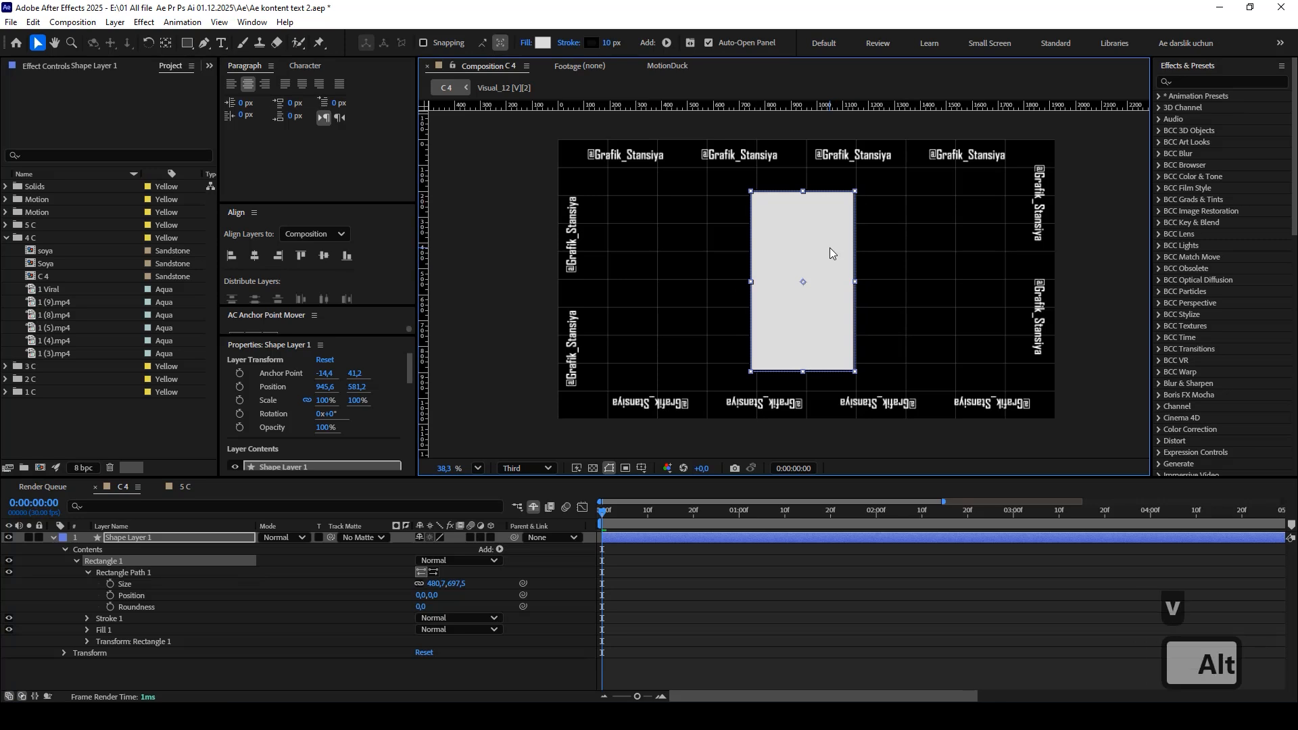
Center the rectangle layer in the composition and set its corner roundness to 30.
{"action": "key", "text": "ctrl+Home"}
{"action": "key", "text": "ctrl+Home"}
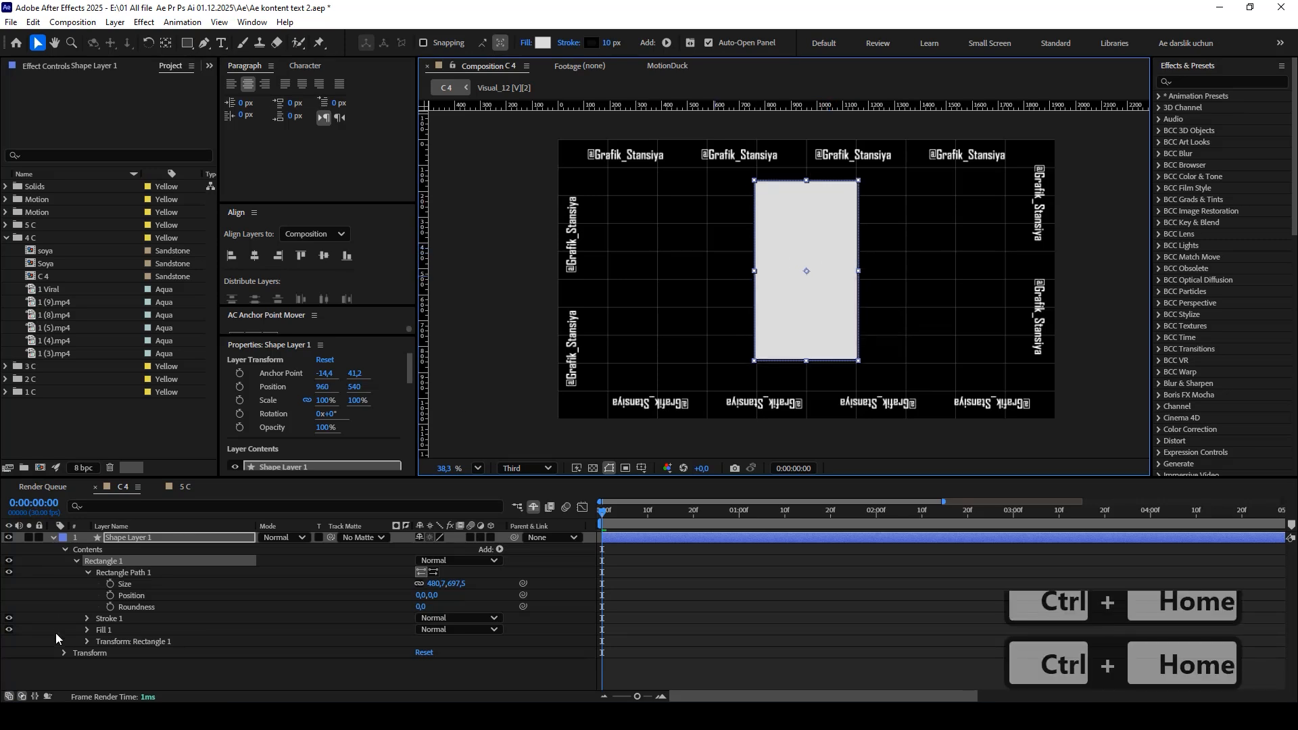
{"action": "left_click", "coordinate": [193, 606]}
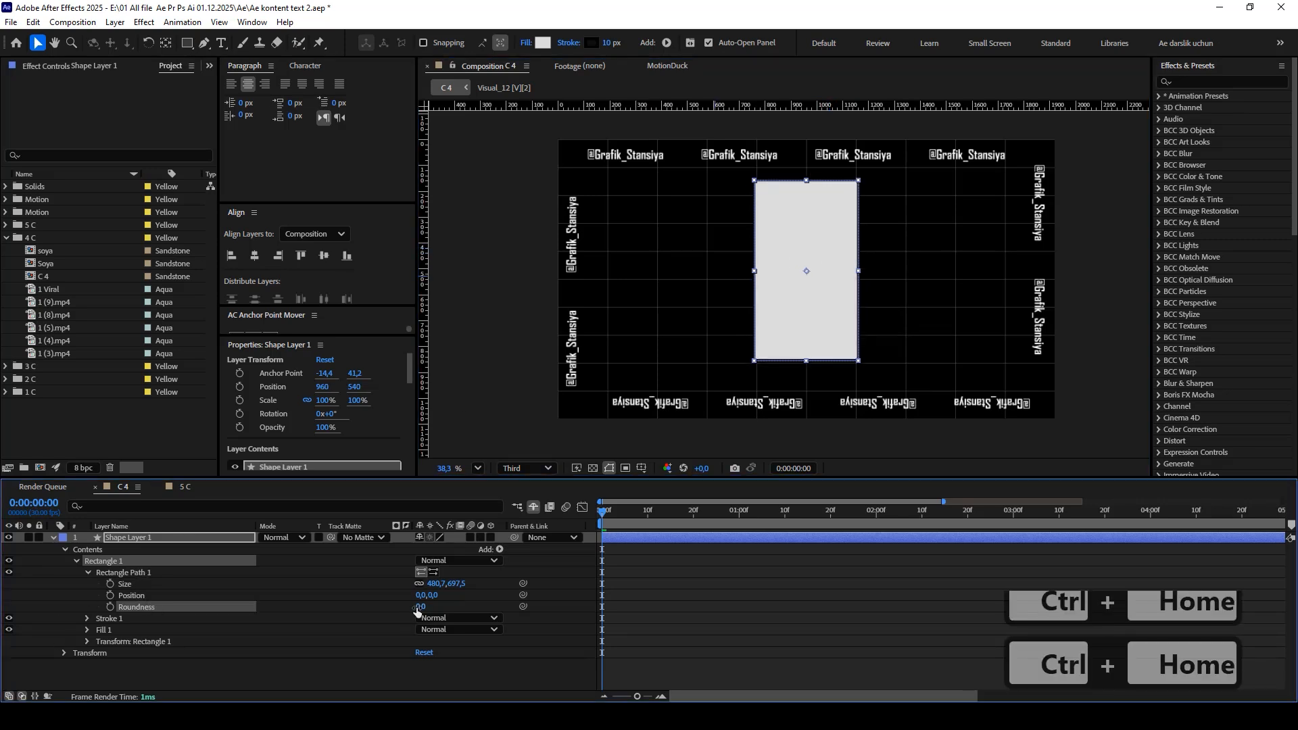
{"action": "type", "text": "30"}
{"action": "key", "text": "Return"}
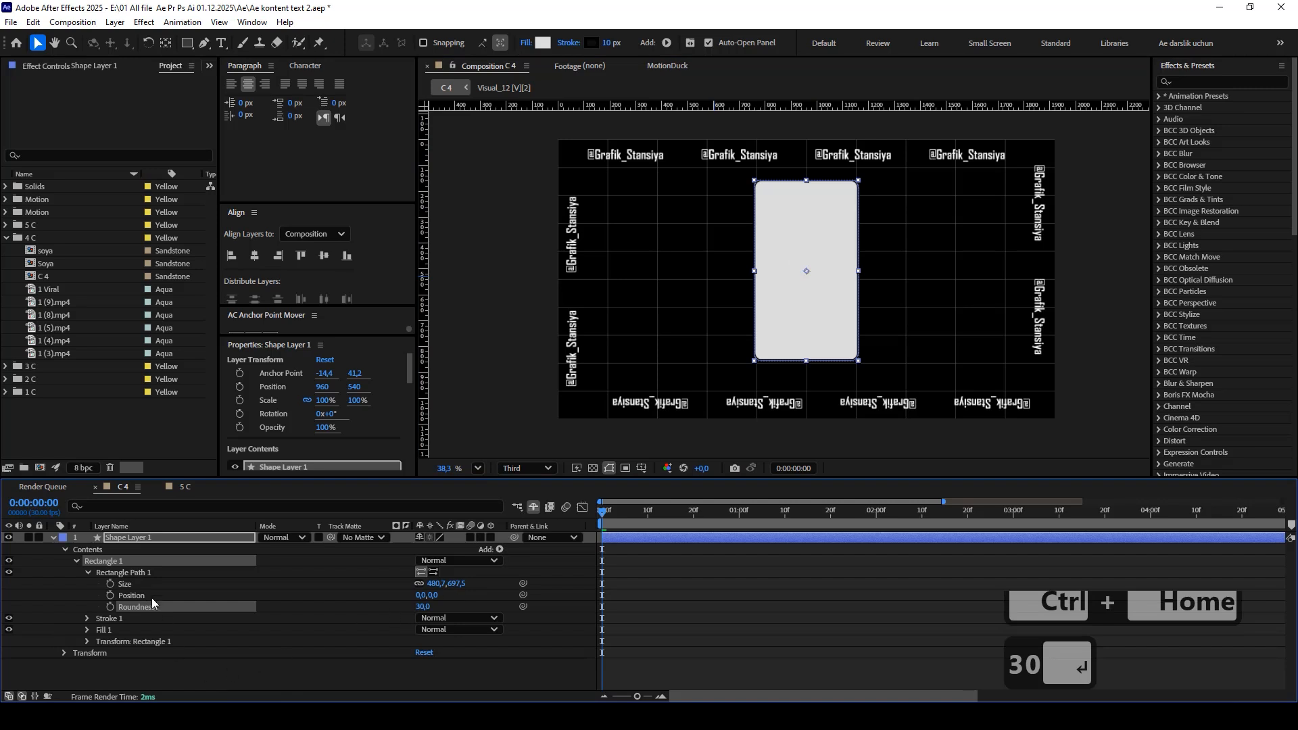
Rename the rectangle's shape layer to "c 1" and collapse its properties.
{"action": "left_click", "coordinate": [140, 534]}
{"action": "key", "text": "Return"}
{"action": "type", "text": "c 1"}
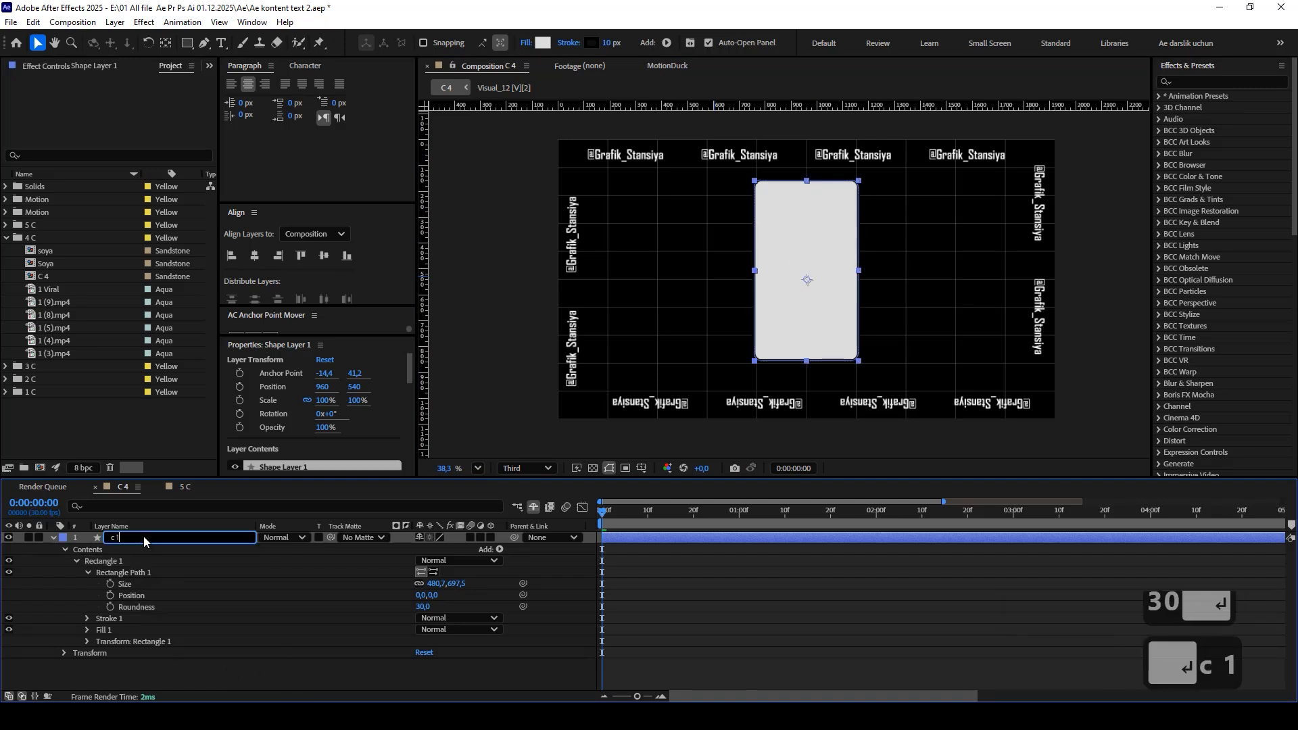
{"action": "key", "text": "Return"}
{"action": "left_click", "coordinate": [54, 538]}
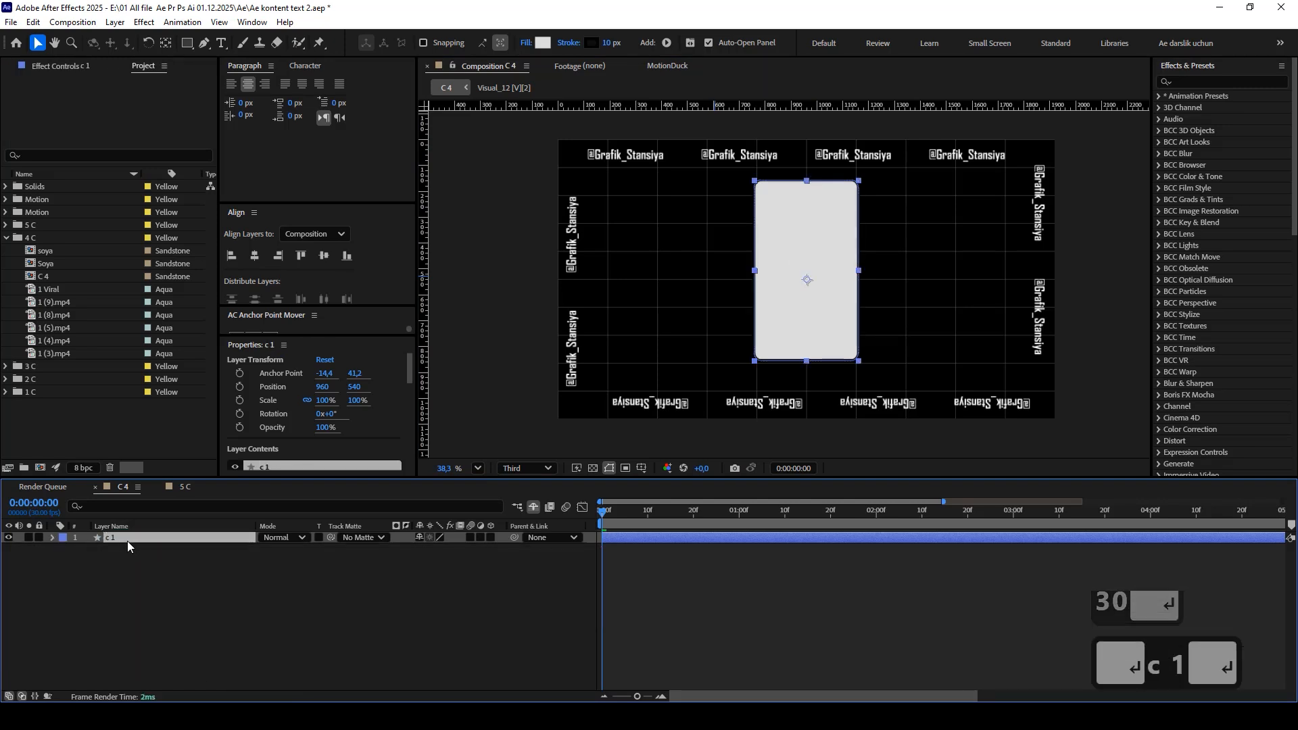
Add the clip 1 (3).mp4 above the c 1 layer and use c 1 as its track matte.
{"action": "left_click", "coordinate": [173, 547]}
{"action": "left_click_drag", "start_coordinate": [50, 357], "coordinate": [157, 539]}
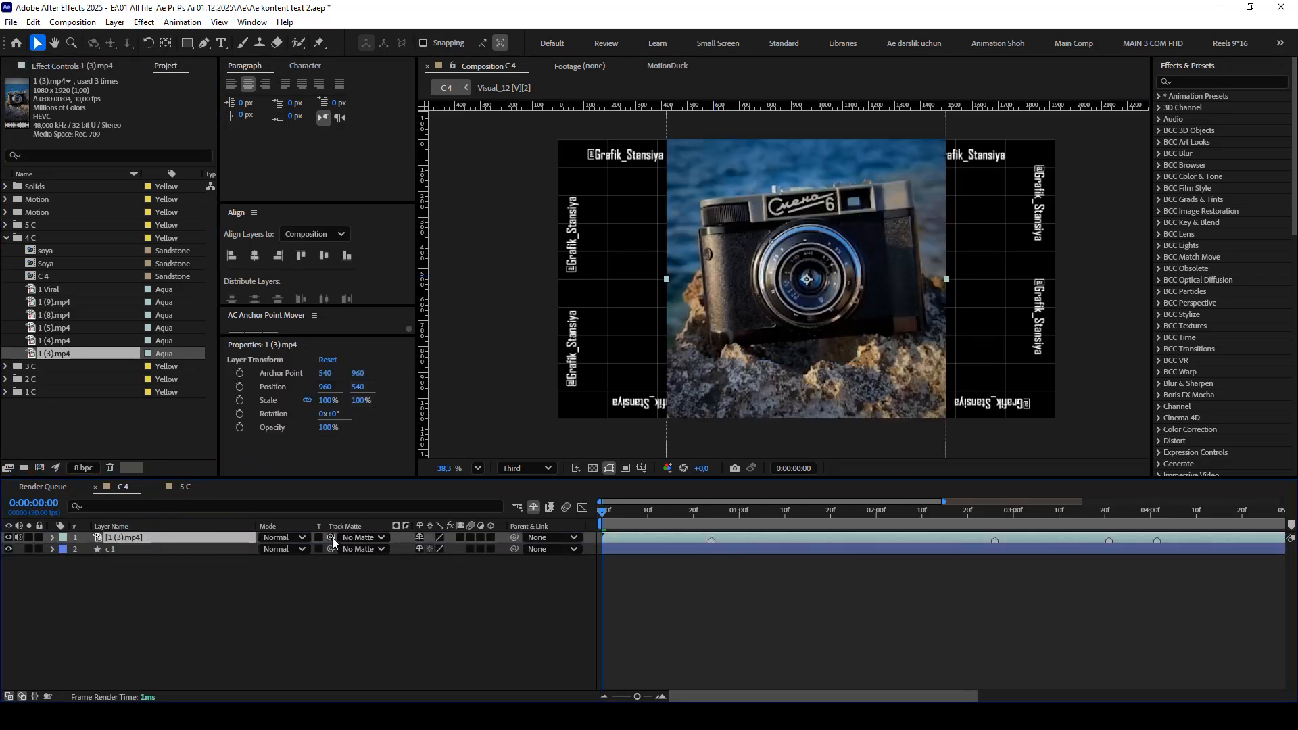
{"action": "left_click_drag", "start_coordinate": [331, 538], "coordinate": [172, 547]}
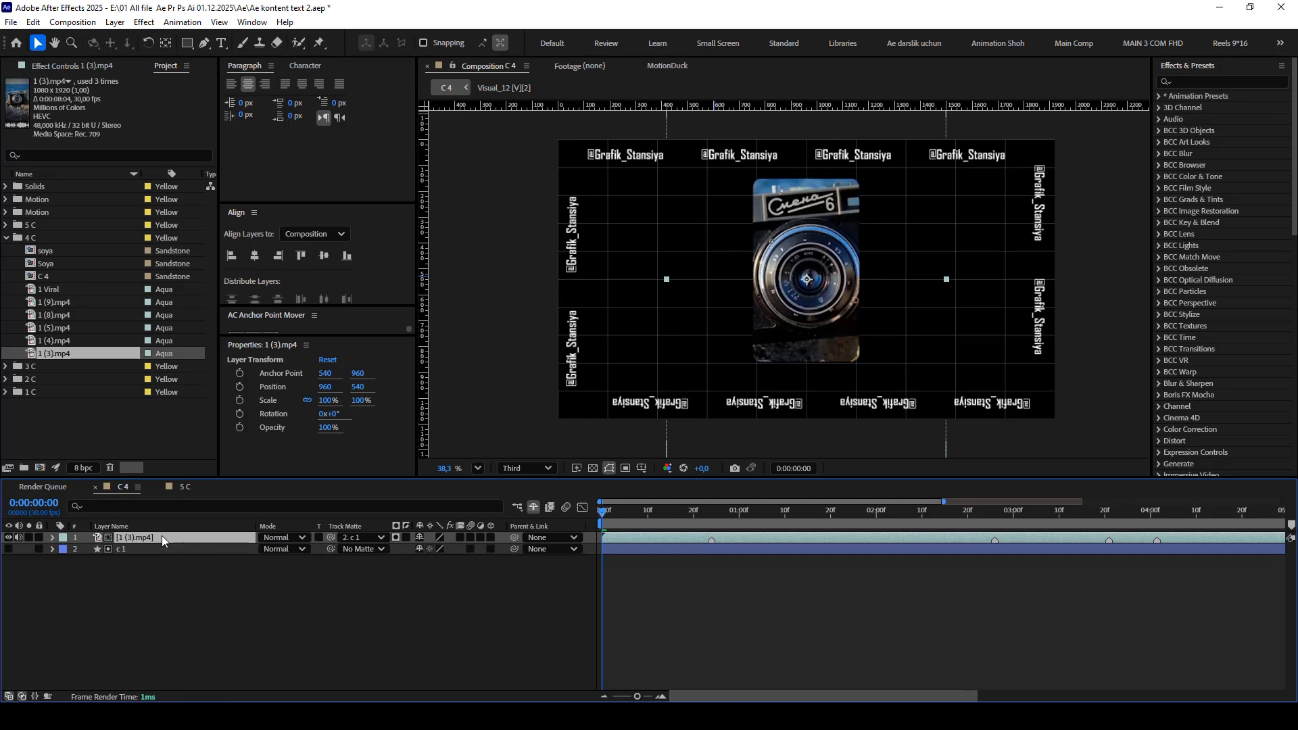
Scale the 1 (3).mp4 clip to 43% and move it straight up to a Y position of about 501.
{"action": "key", "text": "s"}
{"action": "left_click_drag", "start_coordinate": [437, 555], "coordinate": [399, 546]}
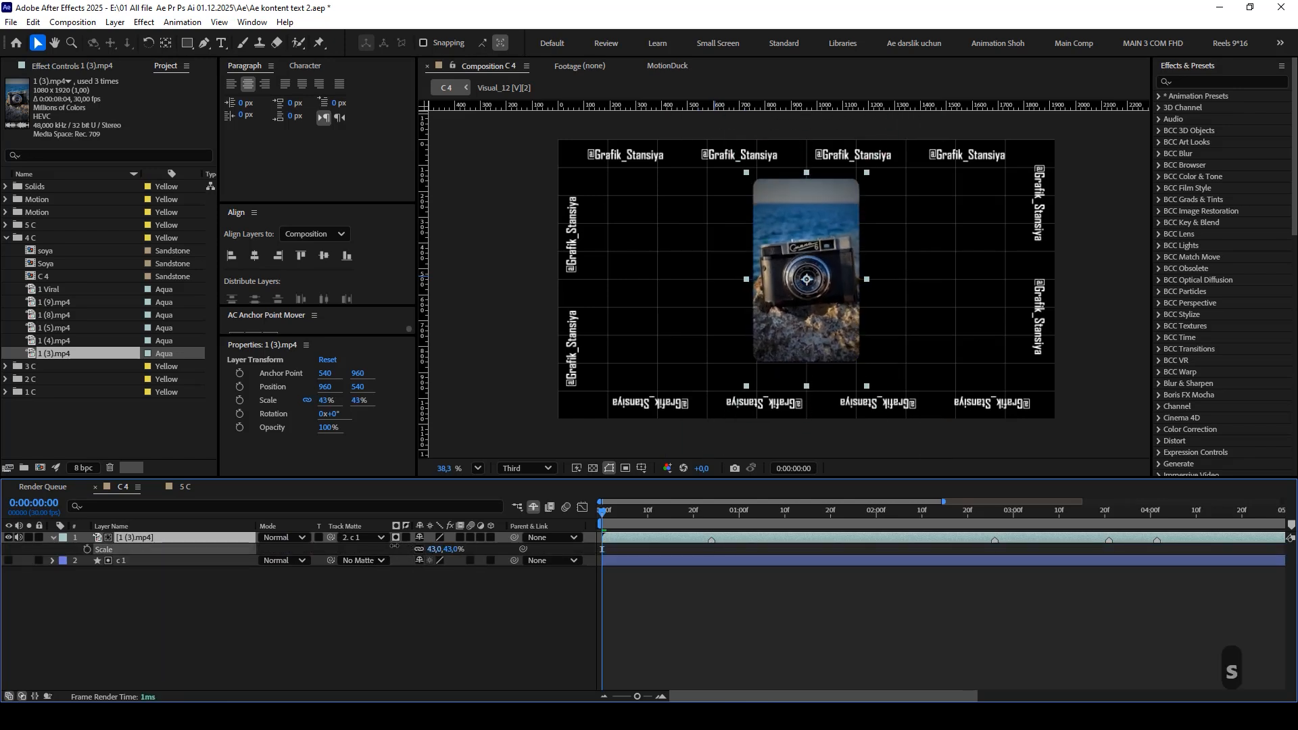
{"action": "left_click_drag", "start_coordinate": [797, 311], "coordinate": [797, 301]}
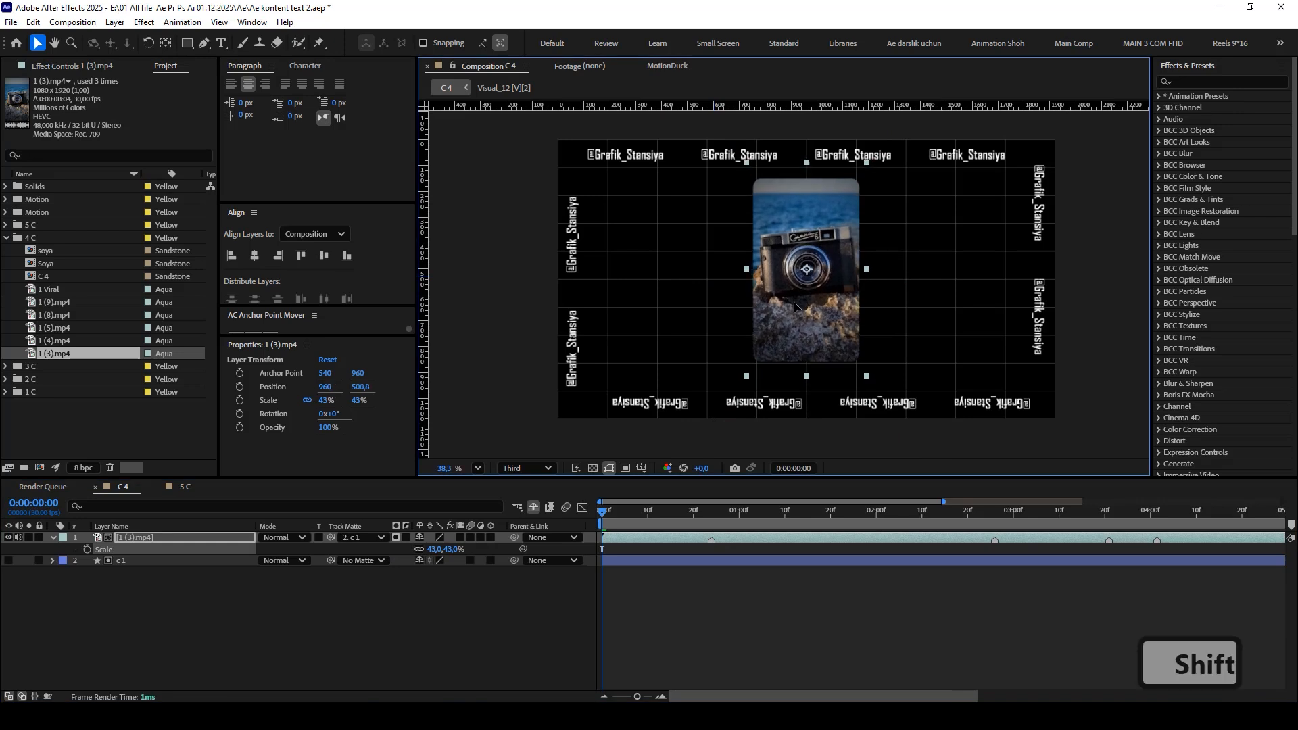
Save the project and turn both the 1 (3).mp4 clip and the c 1 matte into 3D layers.
{"action": "key", "text": "ctrl+s"}
{"action": "left_click", "coordinate": [147, 561], "text": "shift"}
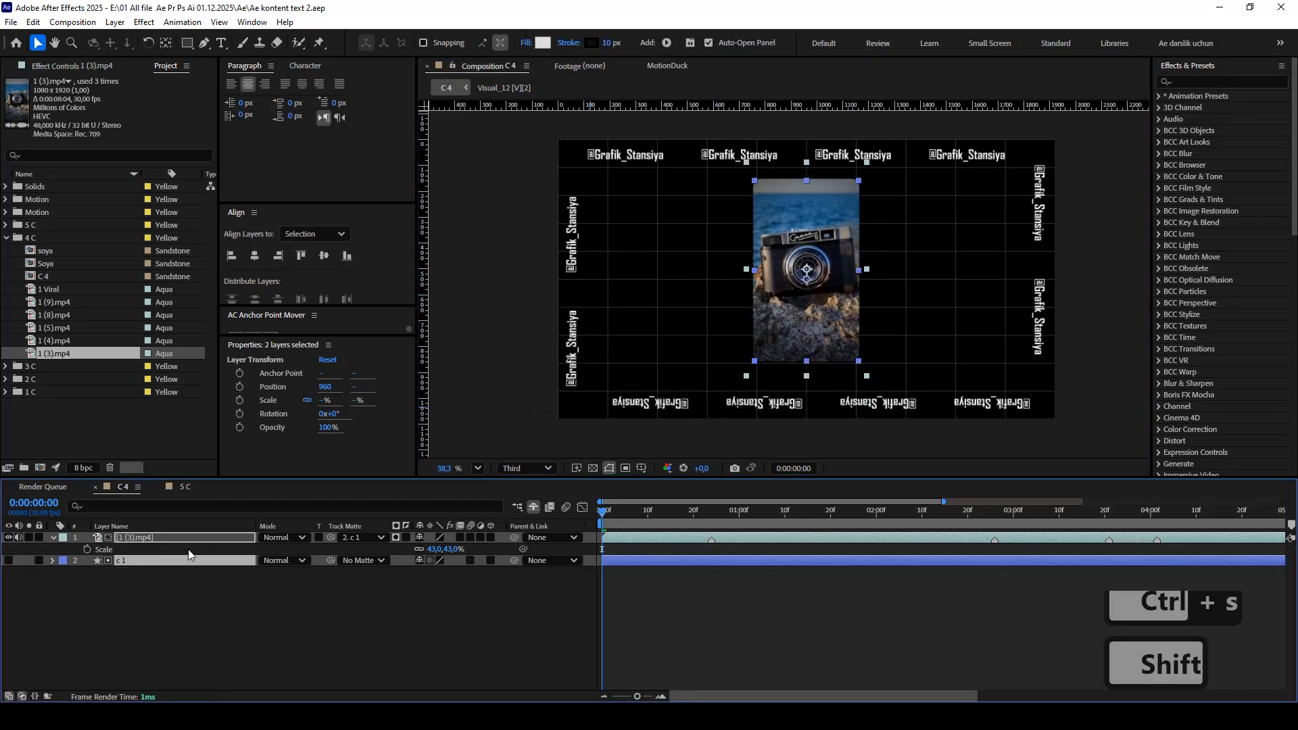
{"action": "left_click", "coordinate": [491, 538]}
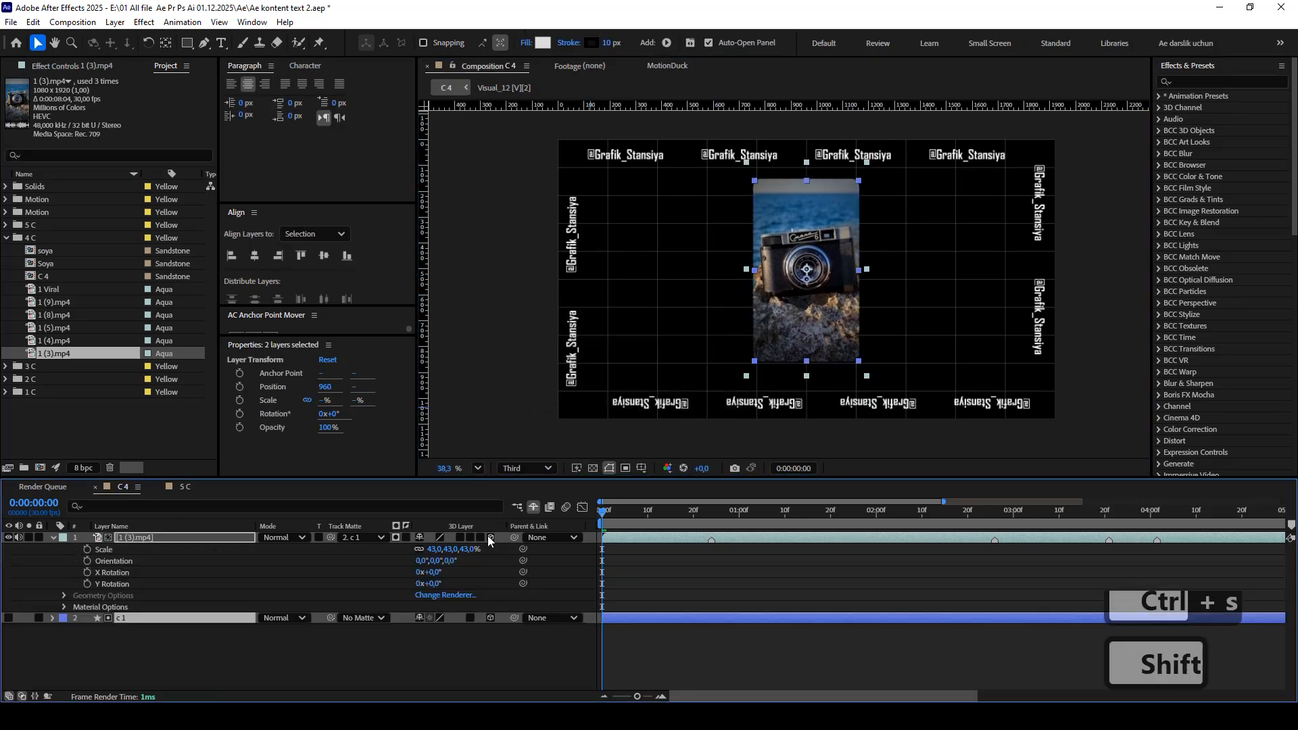
{"action": "left_click", "coordinate": [194, 630]}
Try moving only the c 1 matte layer to a Z position of -500, and undo the change.
{"action": "left_click", "coordinate": [192, 619]}
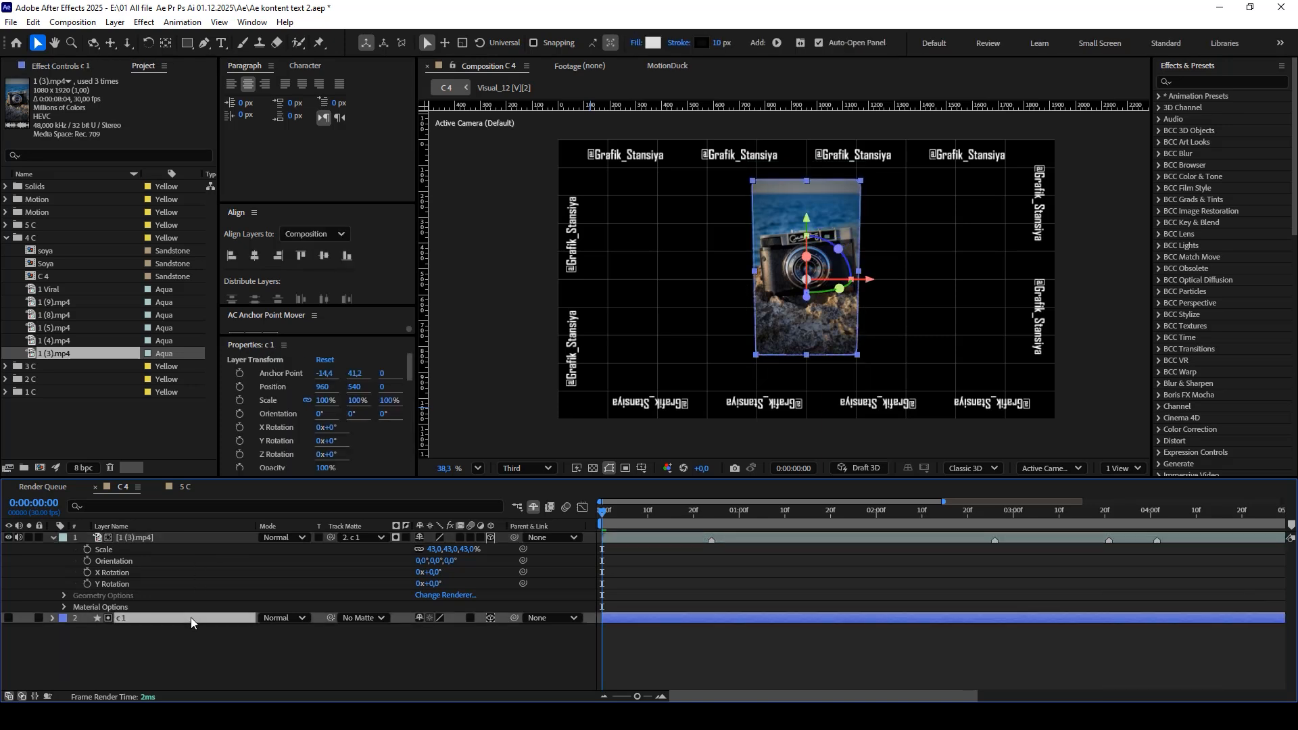
{"action": "key", "text": "p"}
{"action": "left_click", "coordinate": [467, 630]}
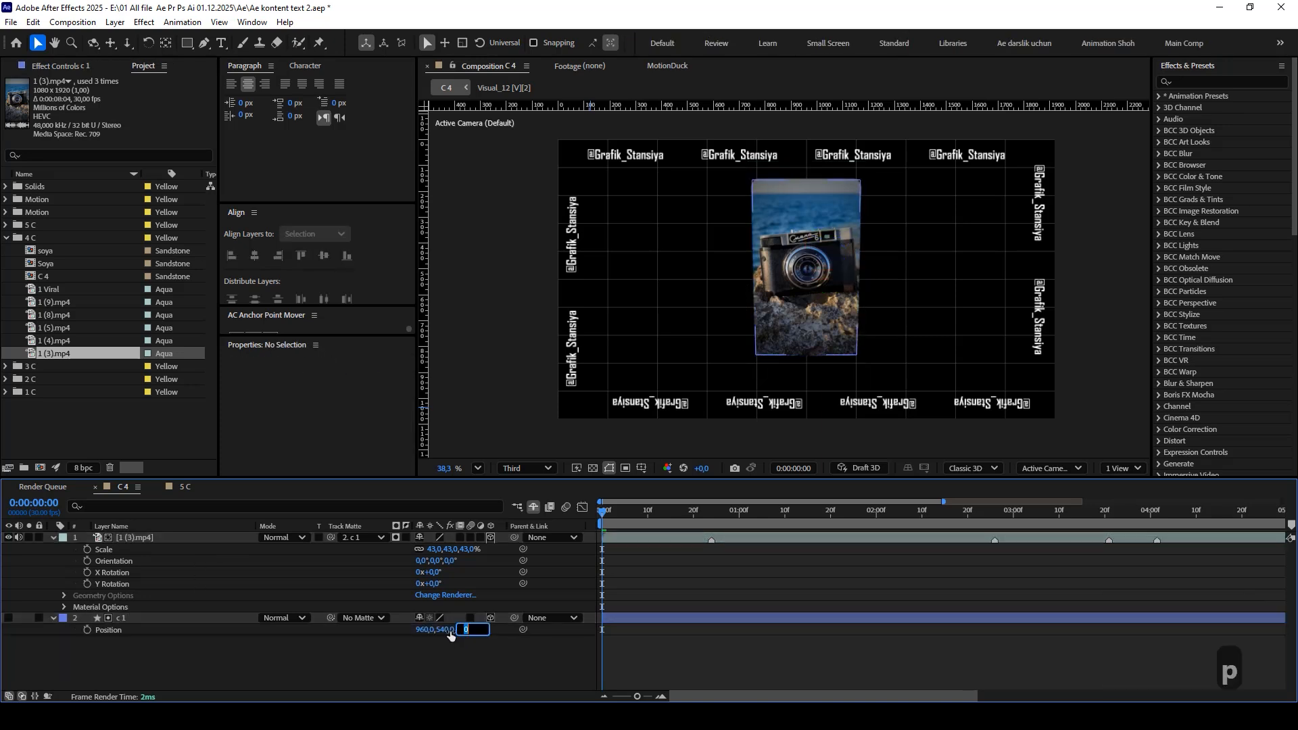
{"action": "type", "text": "-500"}
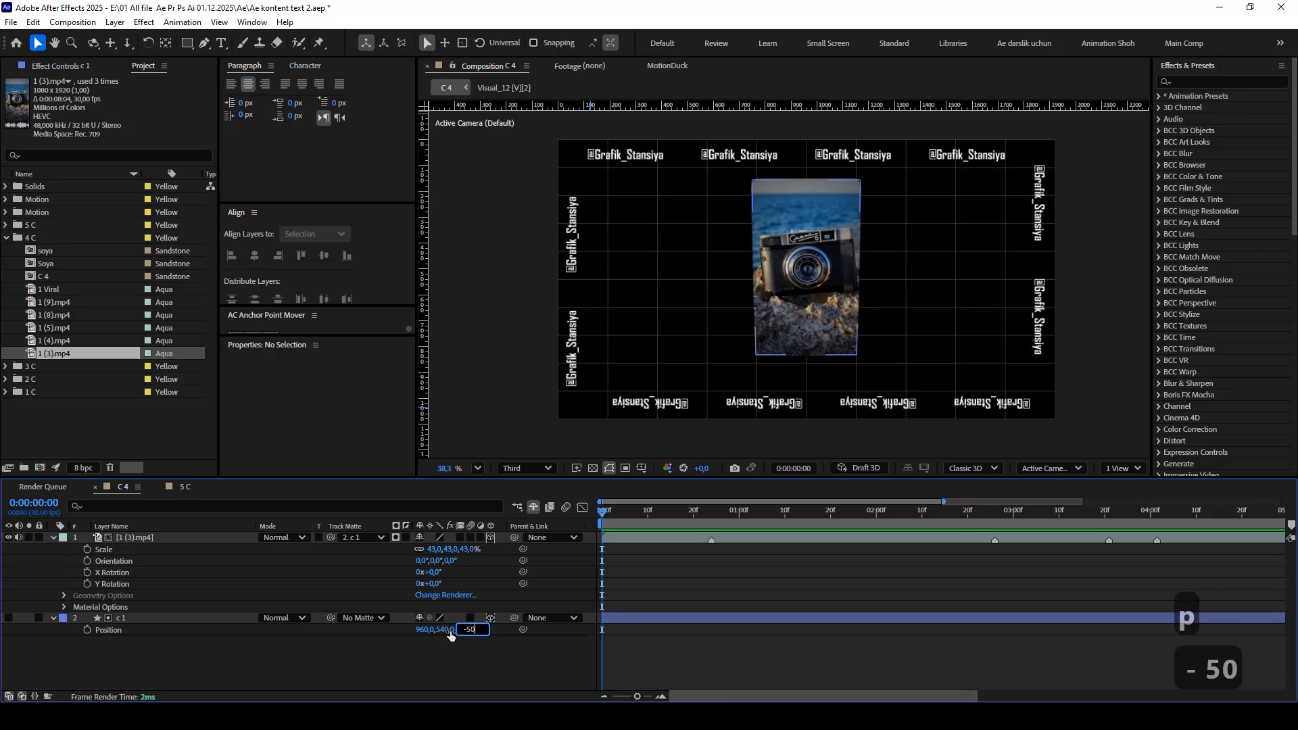
{"action": "key", "text": "Return"}
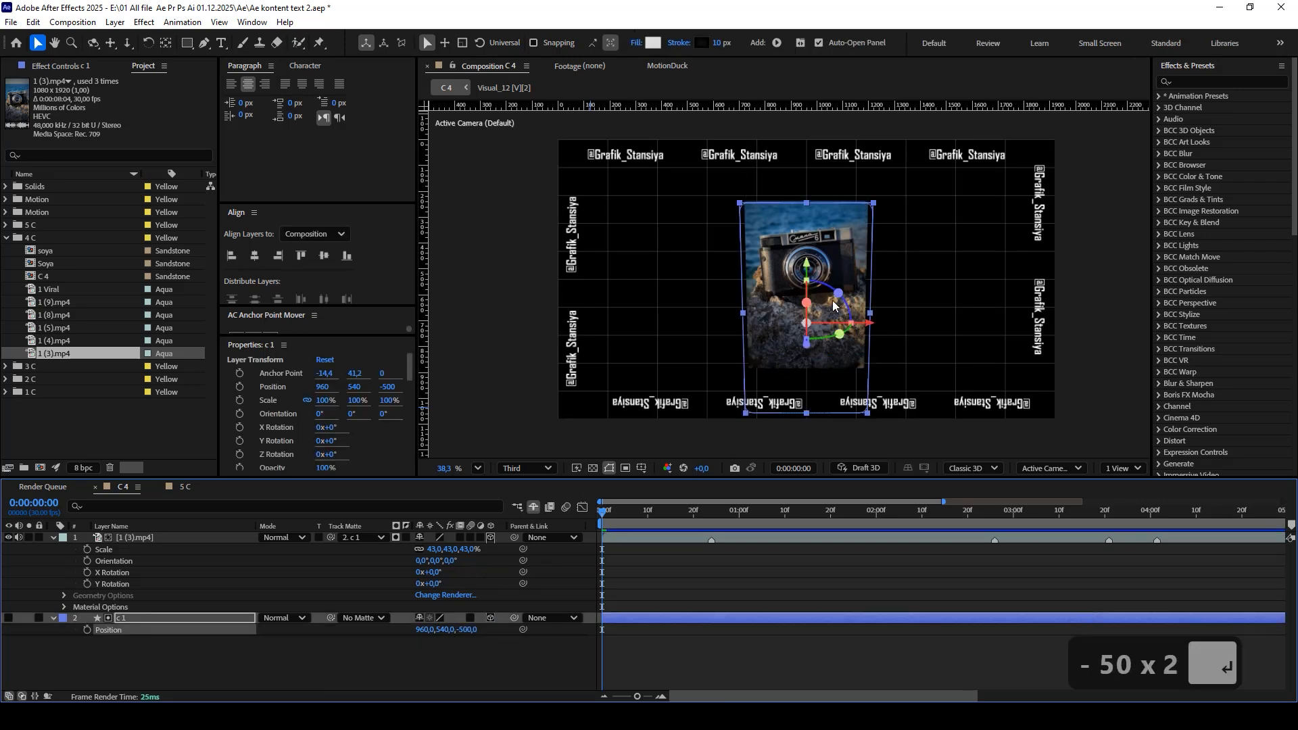
{"action": "key", "text": "ctrl+z"}
{"action": "key", "text": "ctrl+z"}
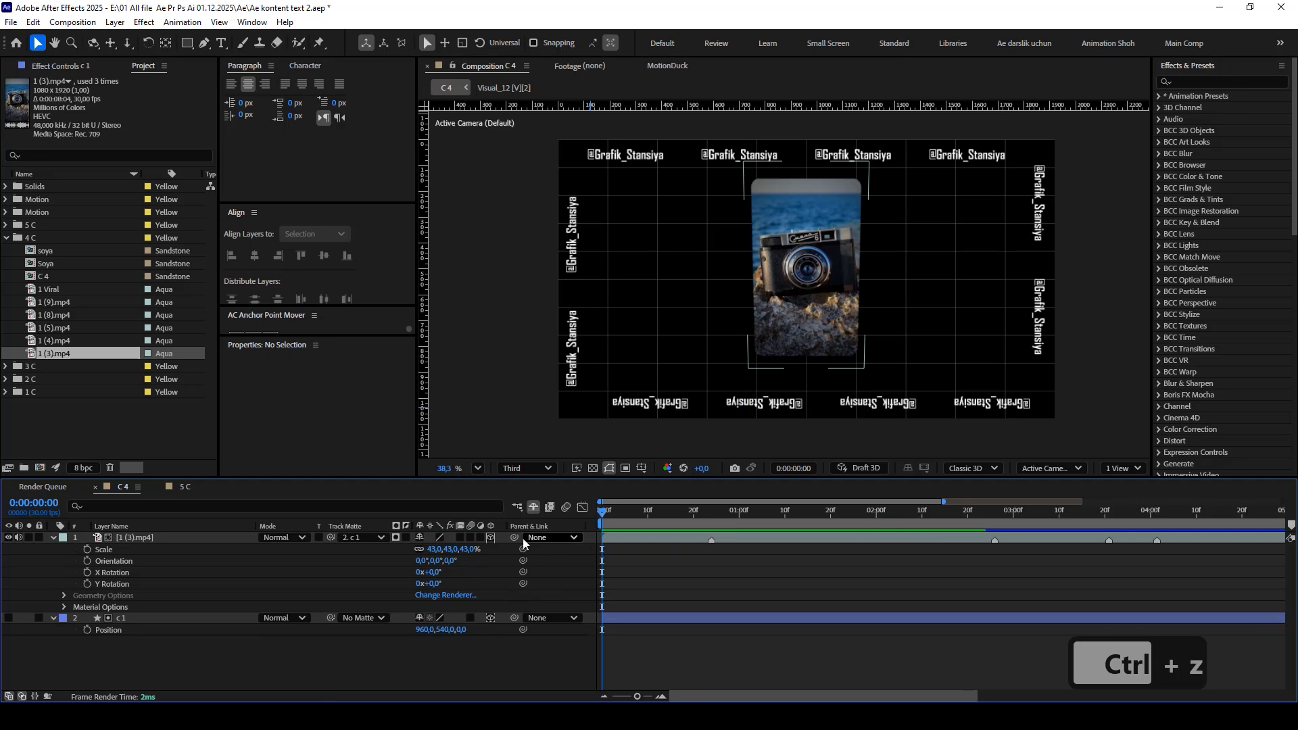
Parent the 1 (3).mp4 clip to the c 1 layer and set c 1's Z position to -500.
{"action": "left_click_drag", "start_coordinate": [514, 538], "coordinate": [128, 620]}
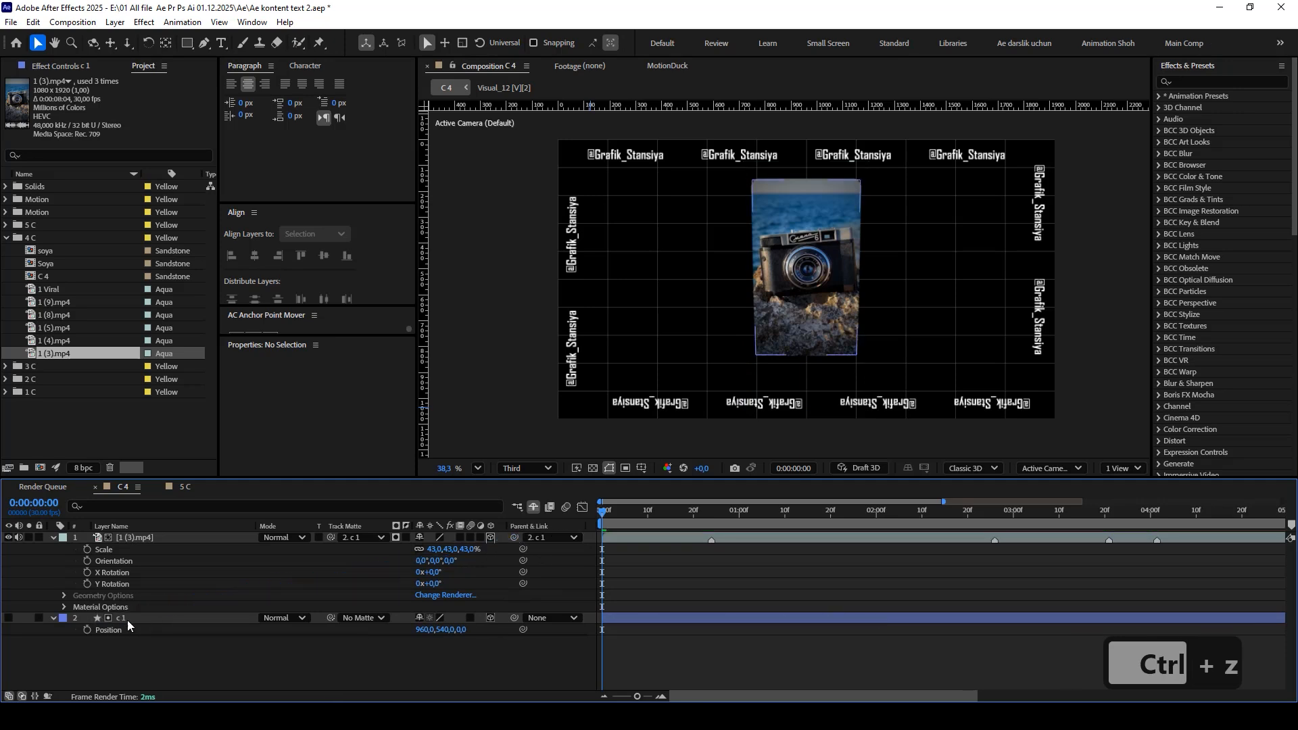
{"action": "left_click", "coordinate": [138, 619]}
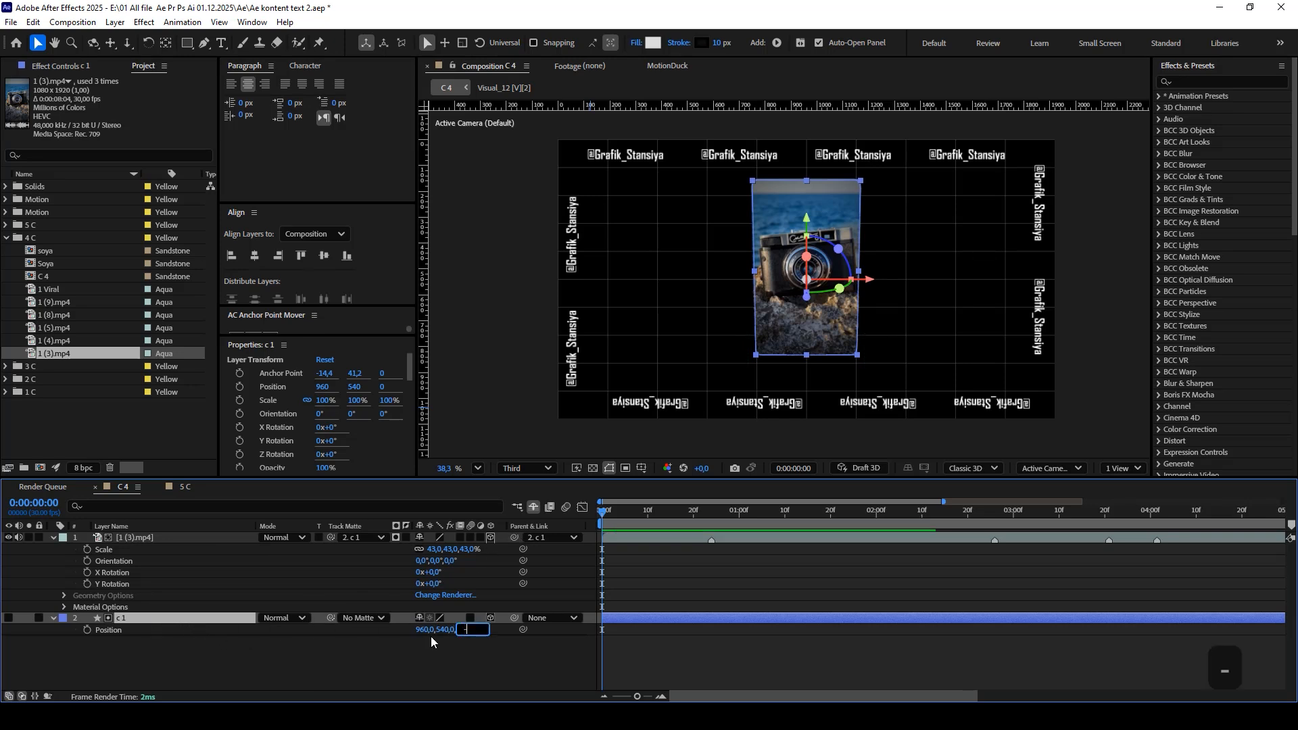
{"action": "type", "text": "-500"}
{"action": "key", "text": "Return"}
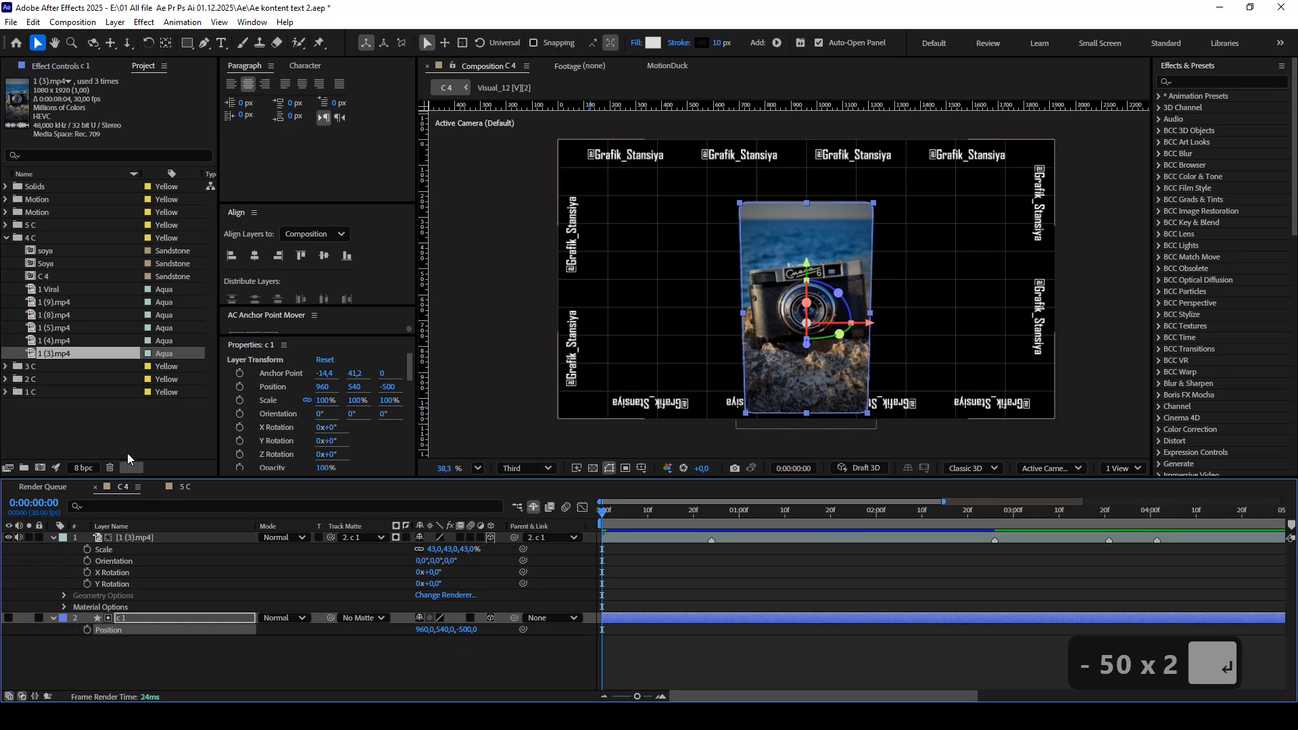
Duplicate the clip and its c 1 matte together, placing the copies at the front of the layer stack.
{"action": "left_click", "coordinate": [165, 620]}
{"action": "left_click", "coordinate": [162, 538], "text": "shift"}
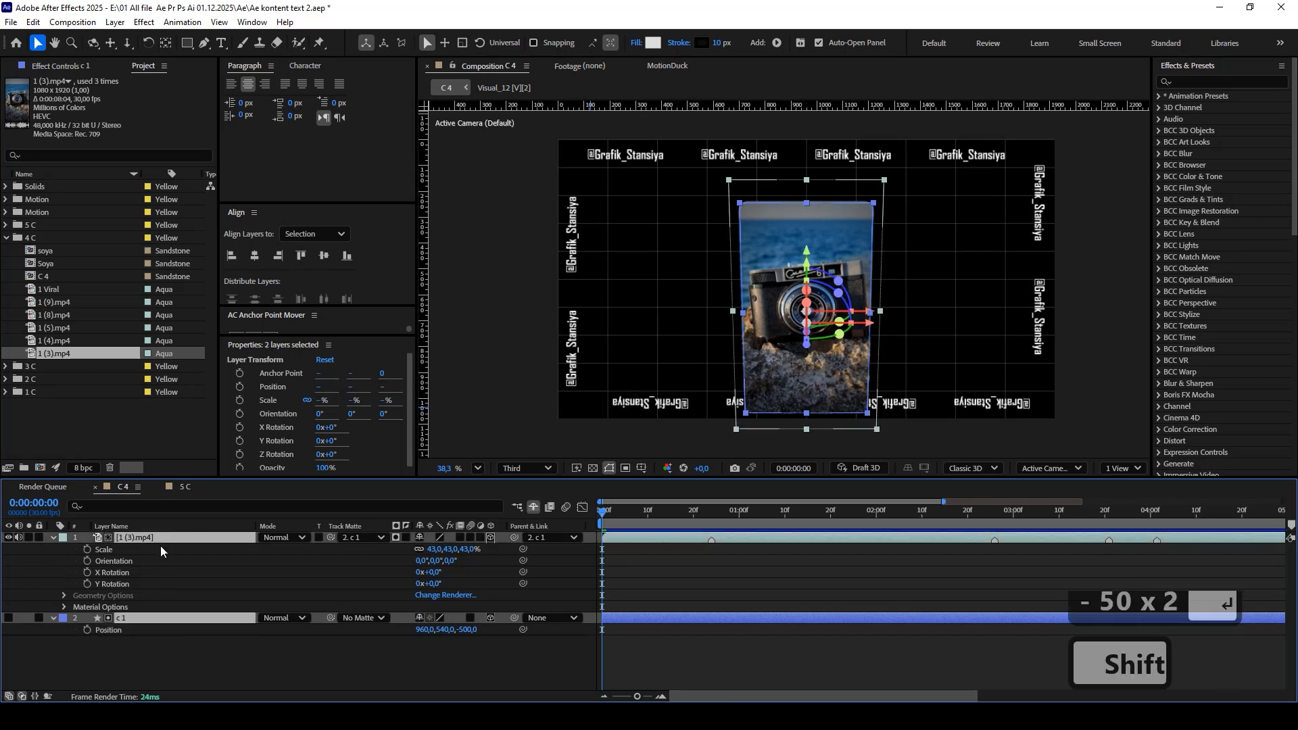
{"action": "key", "text": "ctrl+d"}
{"action": "key", "text": "ctrl+shift+bracketright"}
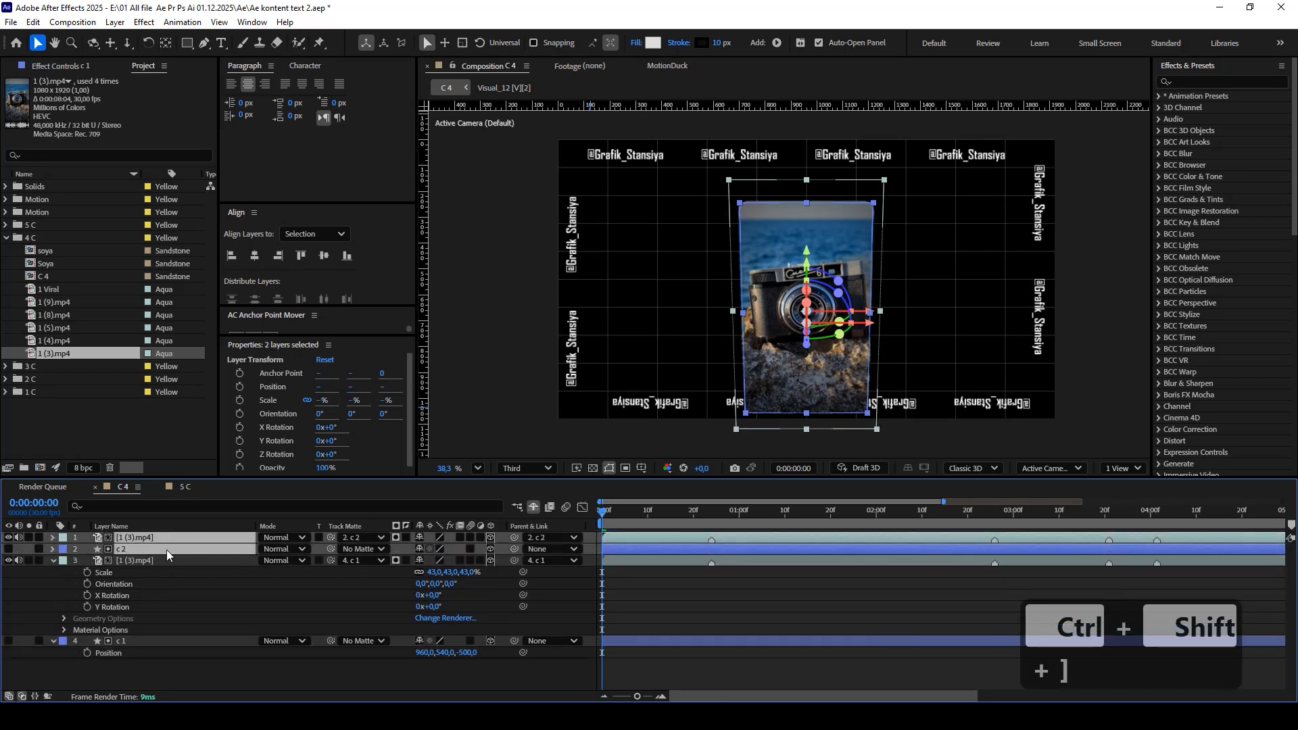
Add a null object, make it a 3D layer, and parent the c 2 layer to it.
{"action": "left_click", "coordinate": [184, 672]}
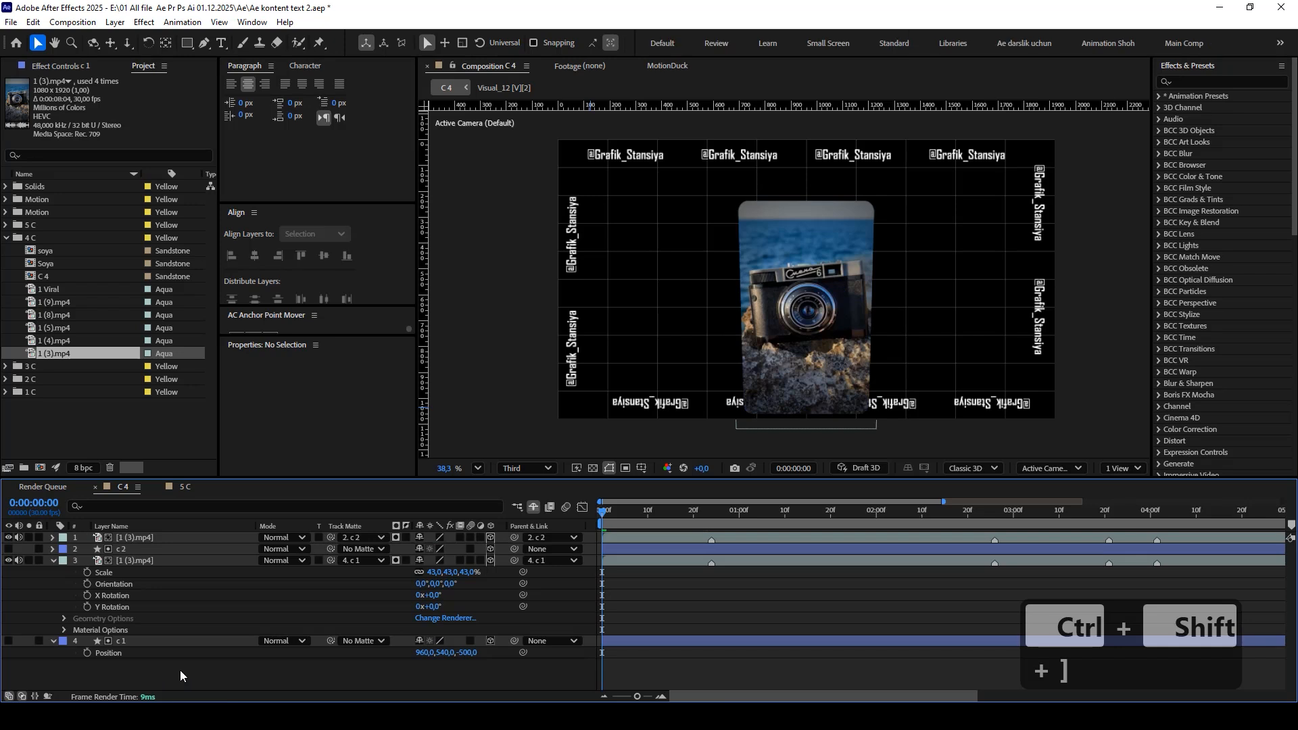
{"action": "key", "text": "ctrl+alt+shift+y"}
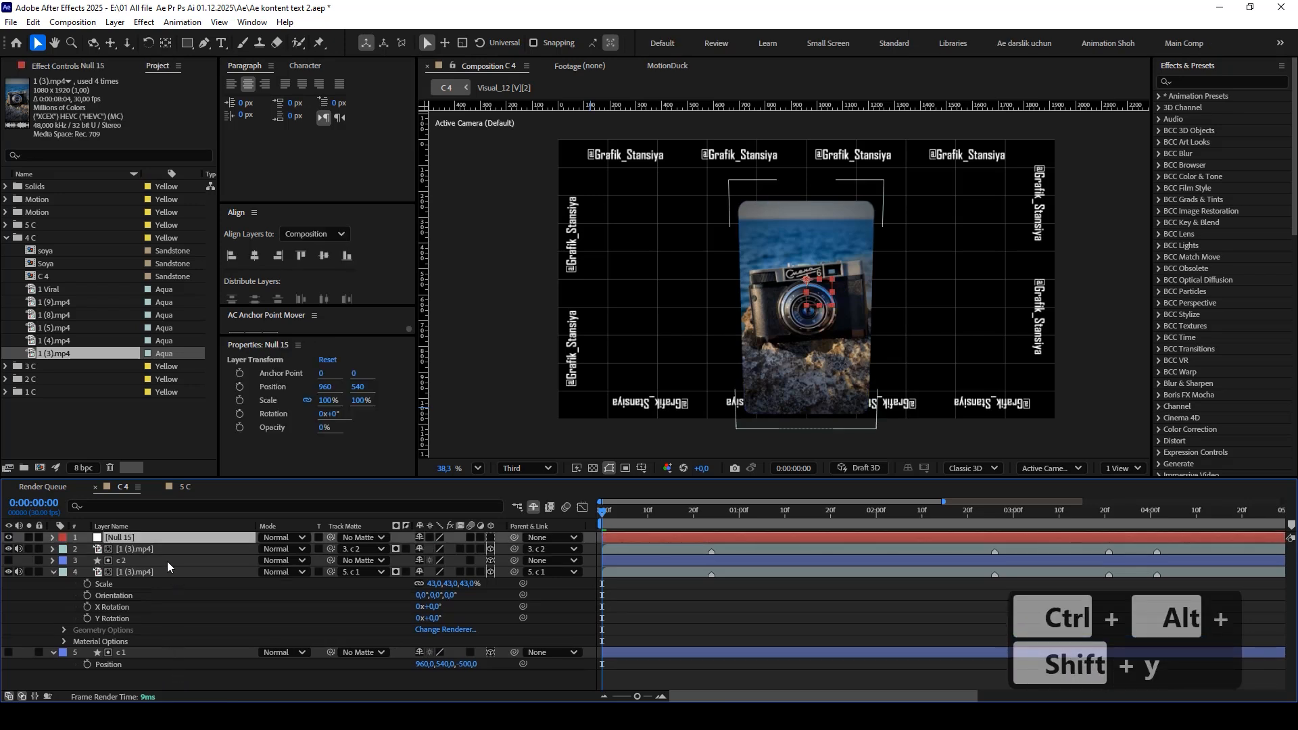
{"action": "left_click", "coordinate": [149, 547]}
{"action": "left_click", "coordinate": [143, 560]}
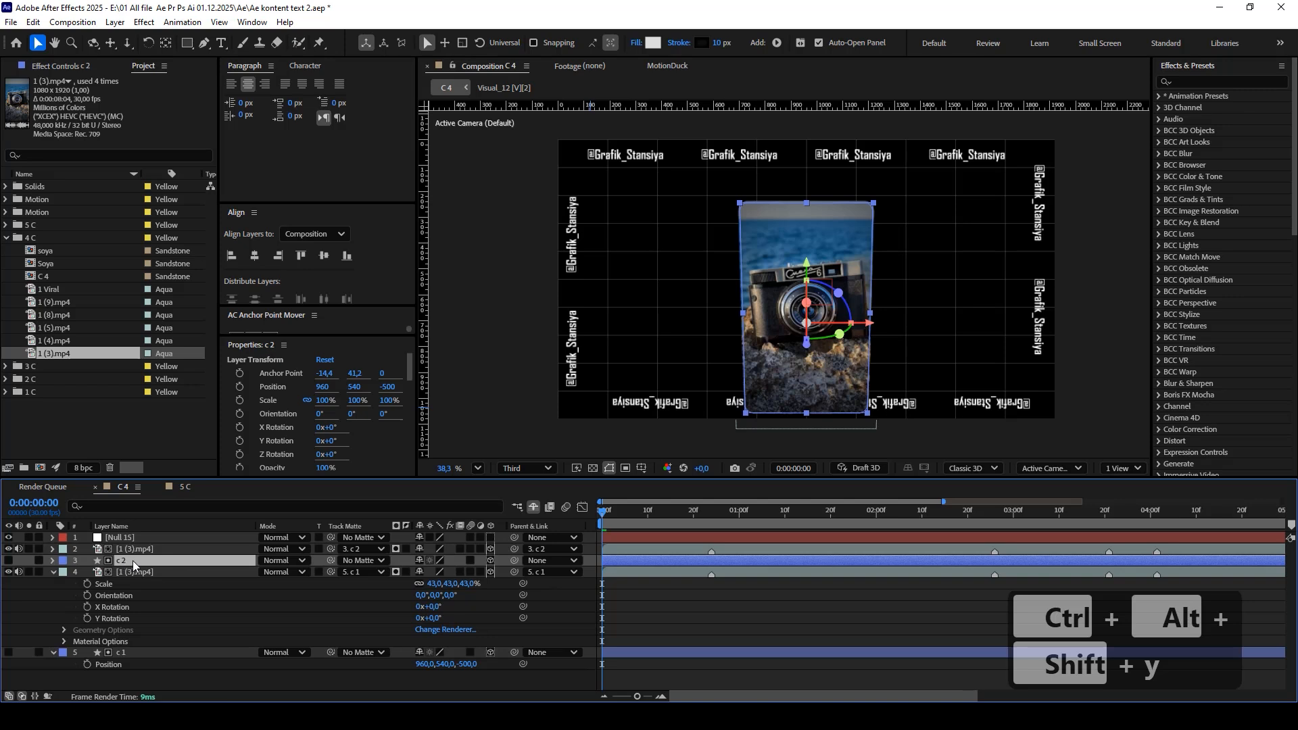
{"action": "left_click", "coordinate": [491, 537]}
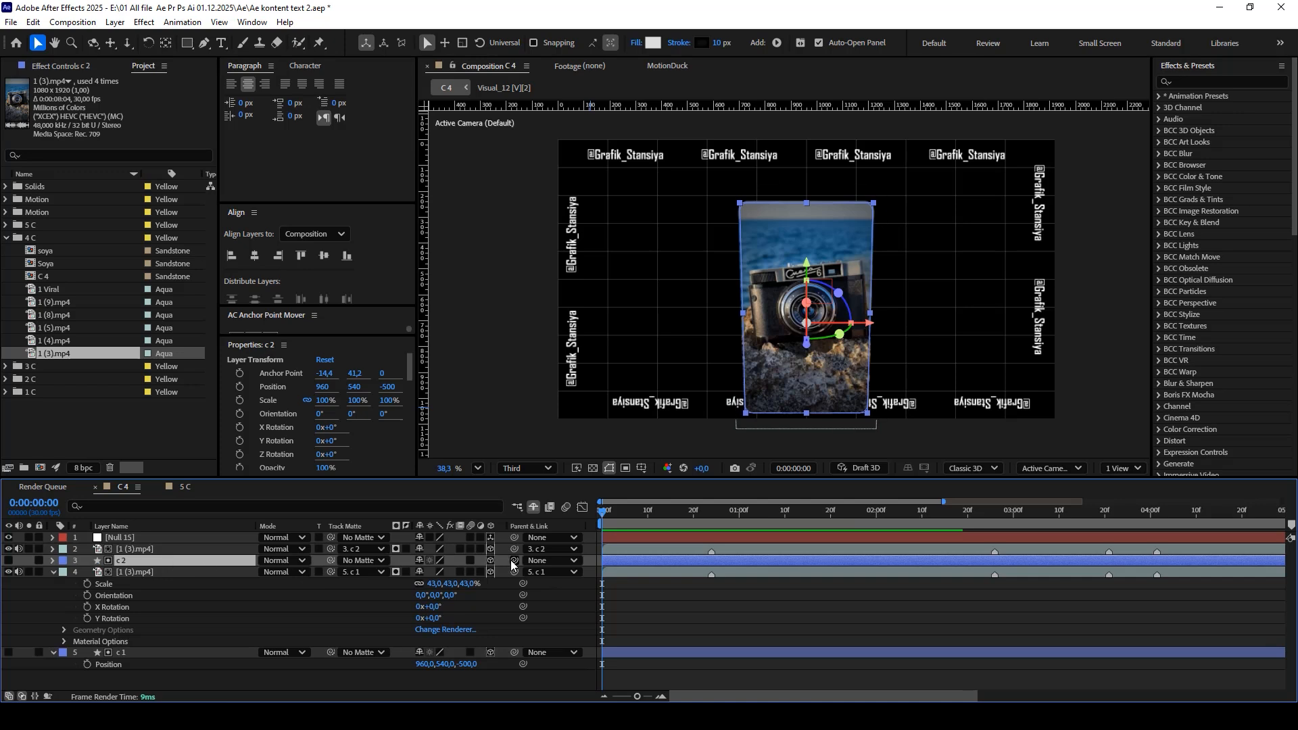
{"action": "left_click_drag", "start_coordinate": [514, 563], "coordinate": [152, 540]}
Set the null's Y Rotation to 60° to swing the c 2 card around the center.
{"action": "left_click", "coordinate": [152, 540]}
{"action": "key", "text": "r"}
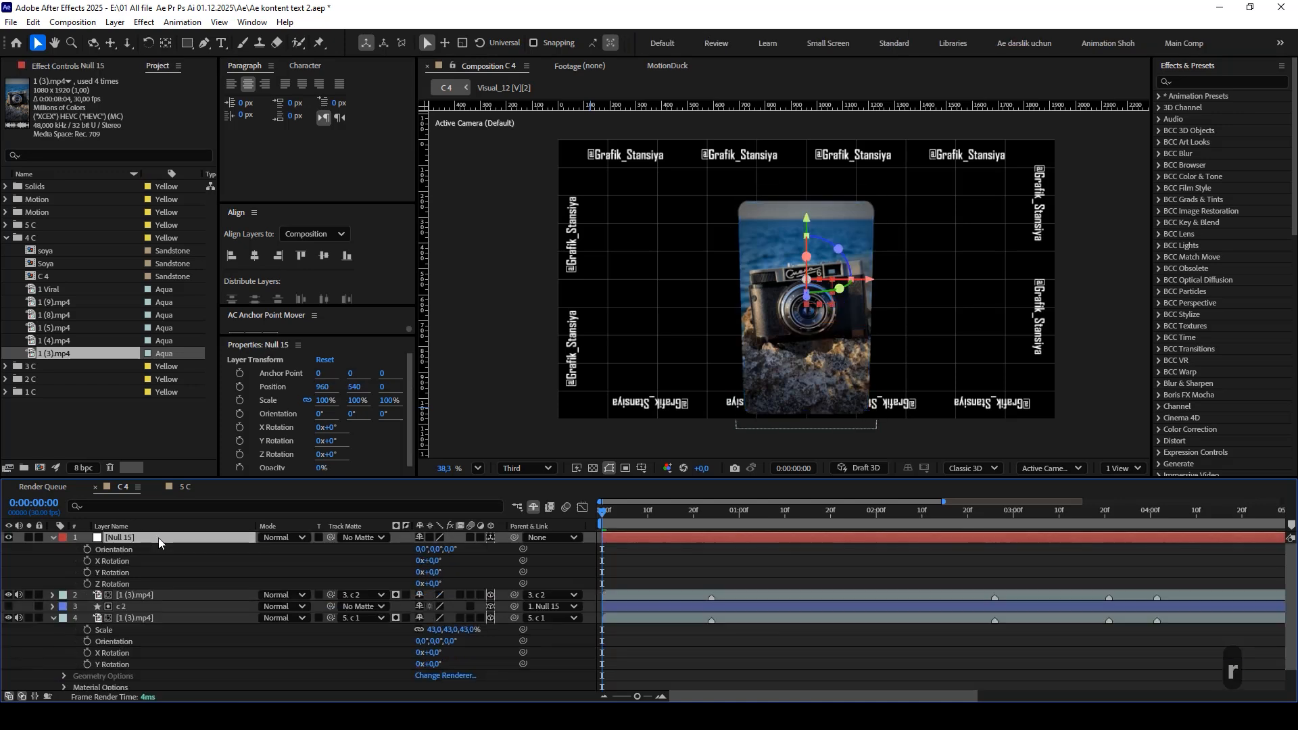
{"action": "left_click_drag", "start_coordinate": [432, 572], "coordinate": [474, 571]}
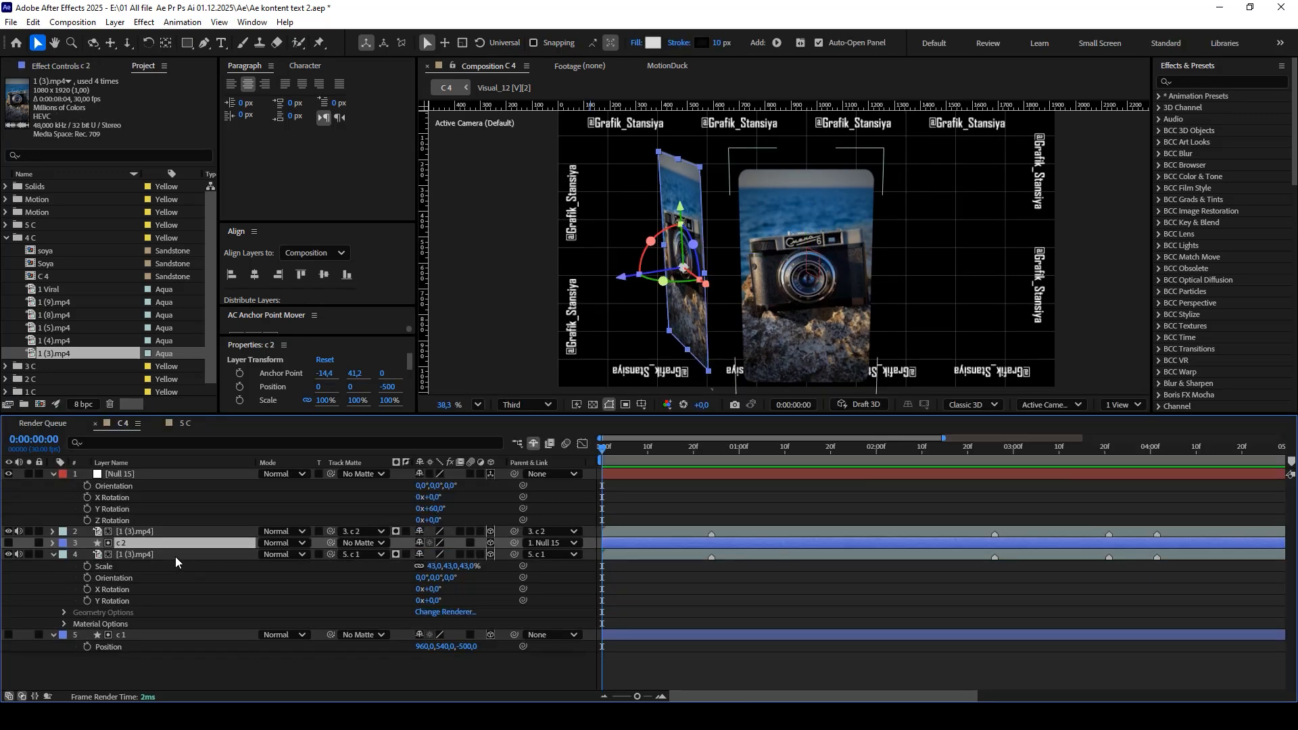
Detach the c 2 layer from the null by setting its parent to None.
{"action": "left_click", "coordinate": [174, 555]}
{"action": "left_click", "coordinate": [164, 545]}
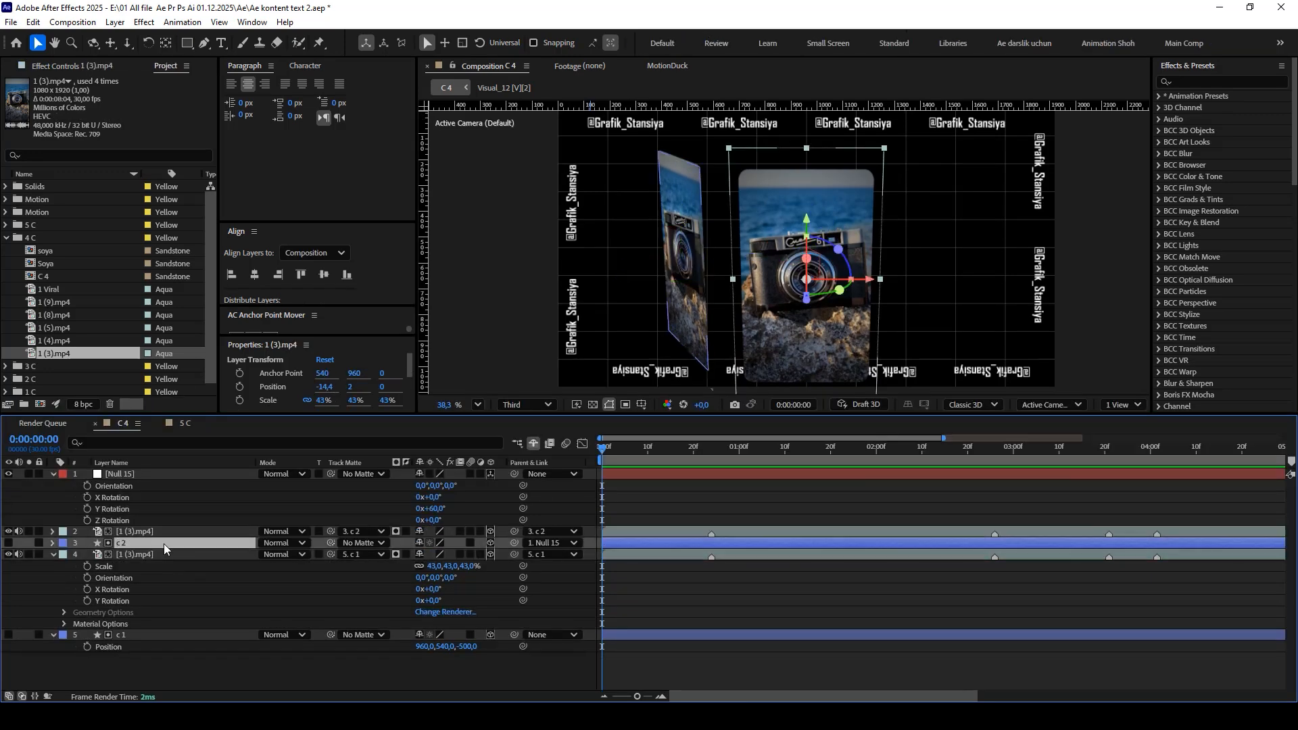
{"action": "left_click", "coordinate": [535, 545]}
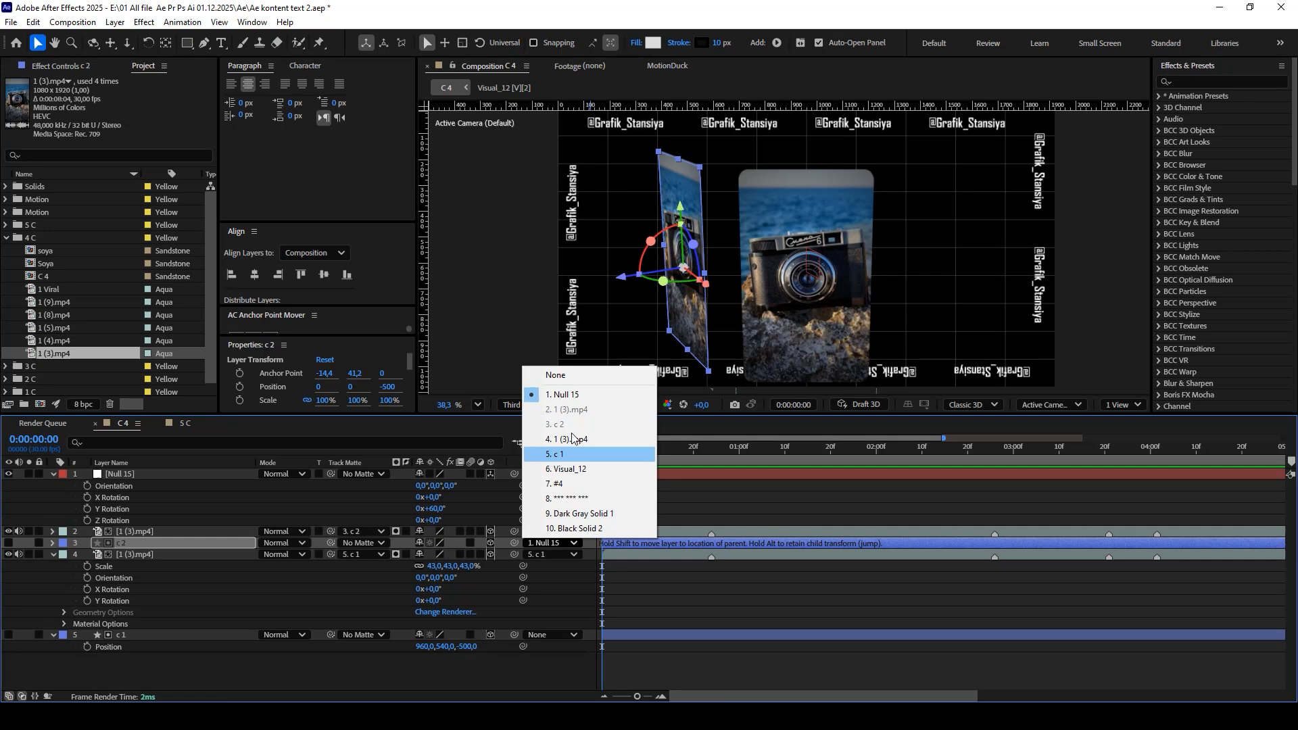
{"action": "left_click", "coordinate": [562, 376]}
Duplicate both clips with their c 1 and c 2 mattes, placing the four copies at the front of the layer stack.
{"action": "left_click", "coordinate": [155, 537], "text": "shift"}
{"action": "left_click", "coordinate": [159, 634], "text": "shift"}
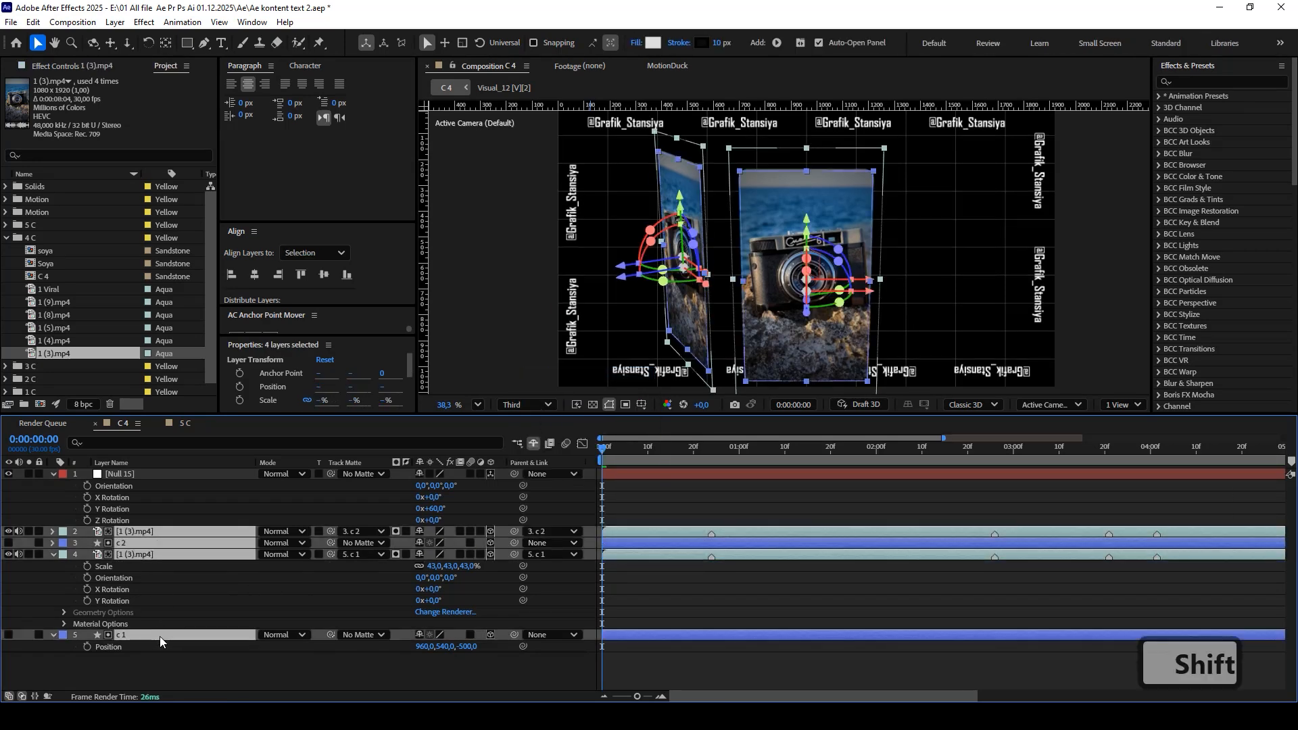
{"action": "key", "text": "ctrl+d"}
{"action": "key", "text": "ctrl+shift+bracketright"}
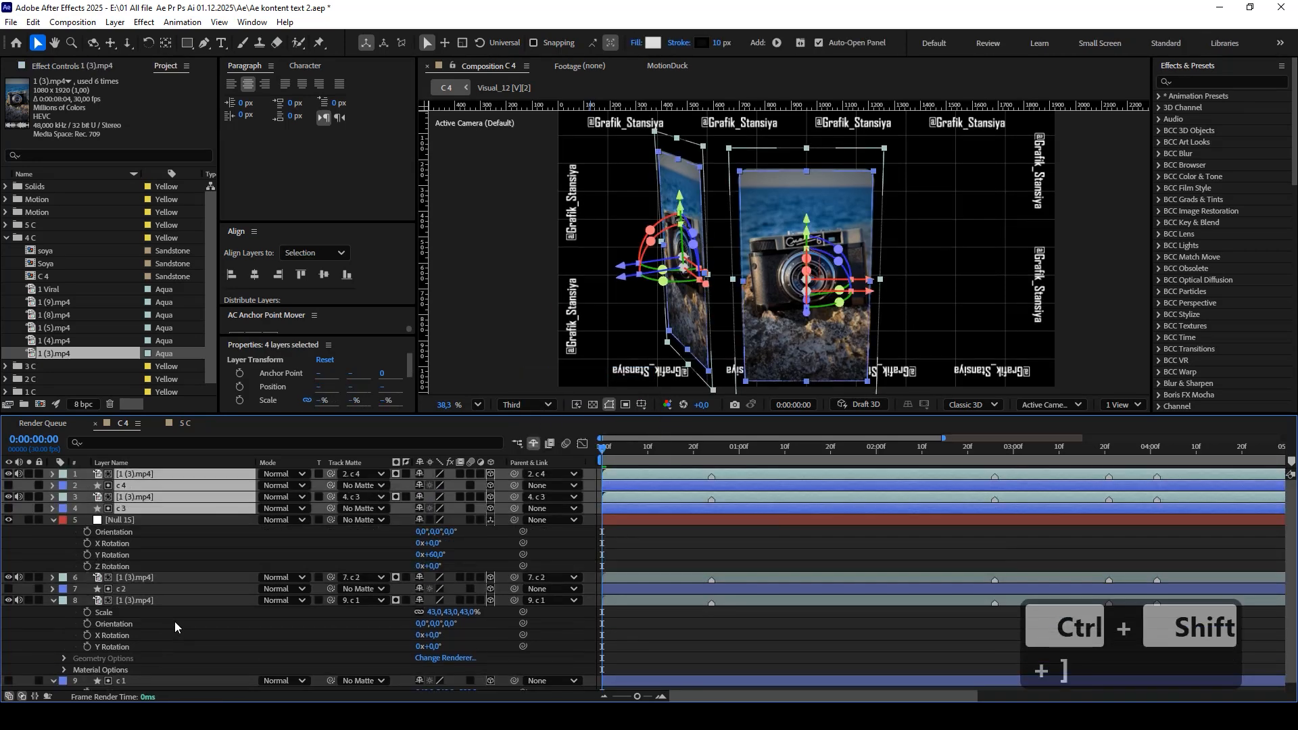
Move the four copied layers below the null and parent the c 3 and c 4 layers to Null 15.
{"action": "key", "text": "ctrl+bracketleft"}
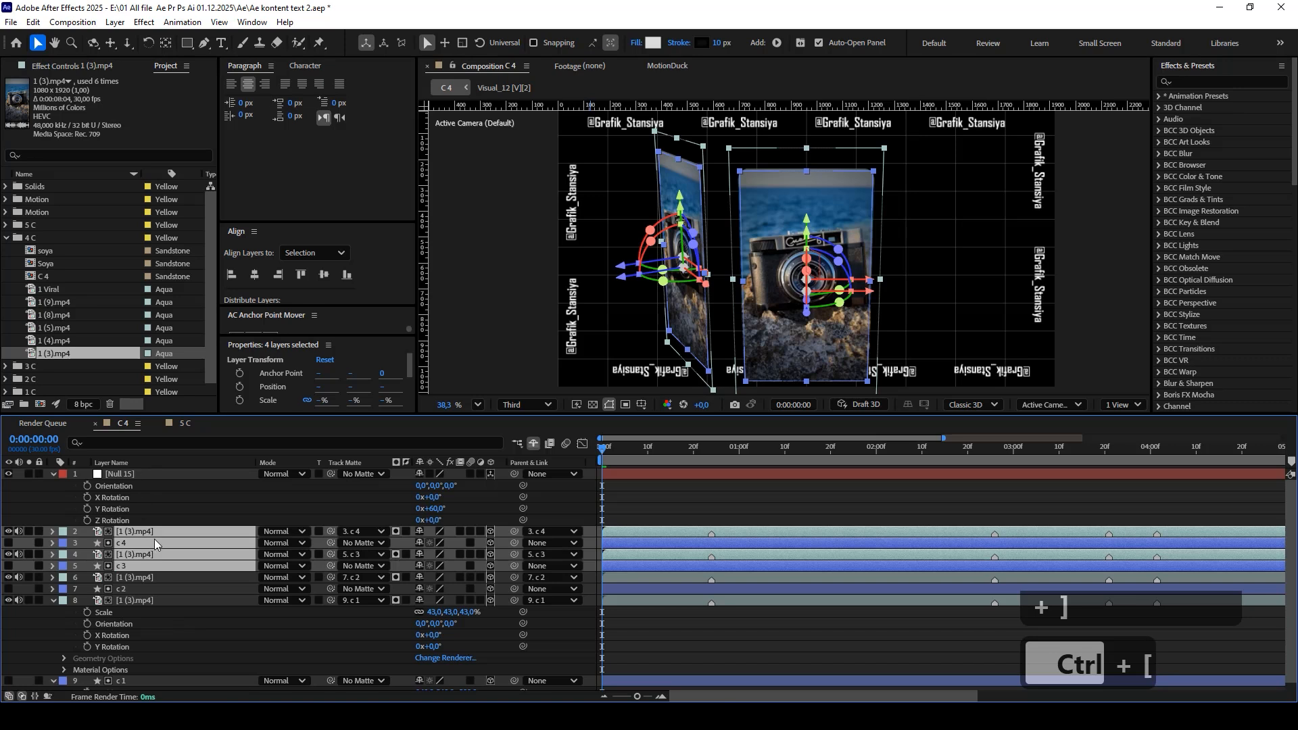
{"action": "left_click", "coordinate": [175, 568]}
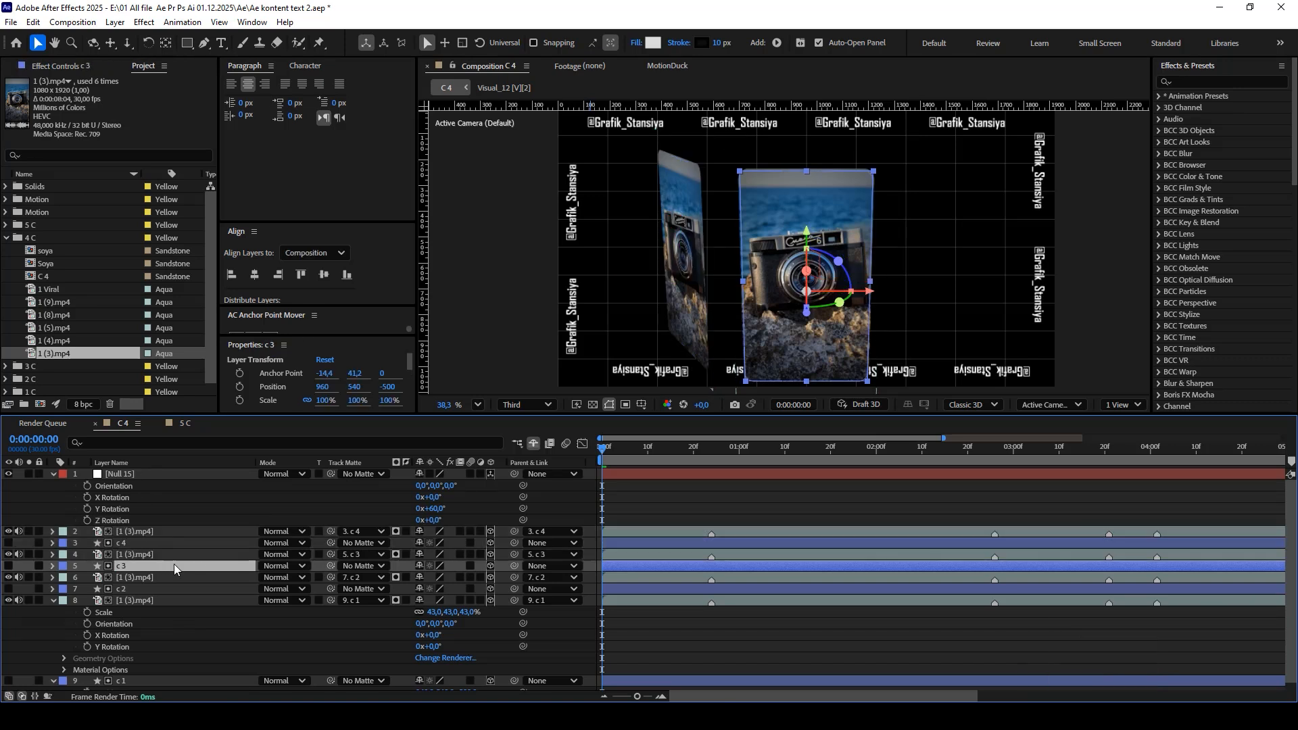
{"action": "left_click", "coordinate": [143, 543], "text": "ctrl"}
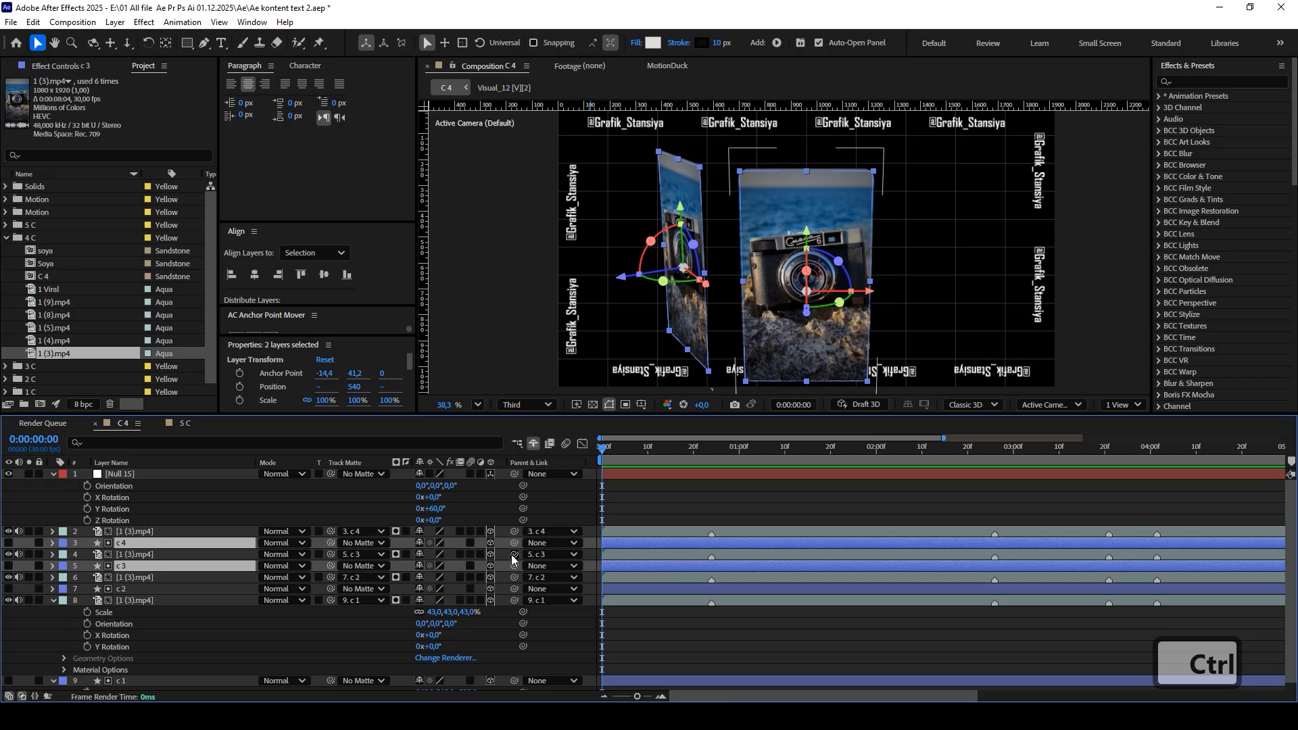
{"action": "left_click_drag", "start_coordinate": [514, 545], "coordinate": [115, 474]}
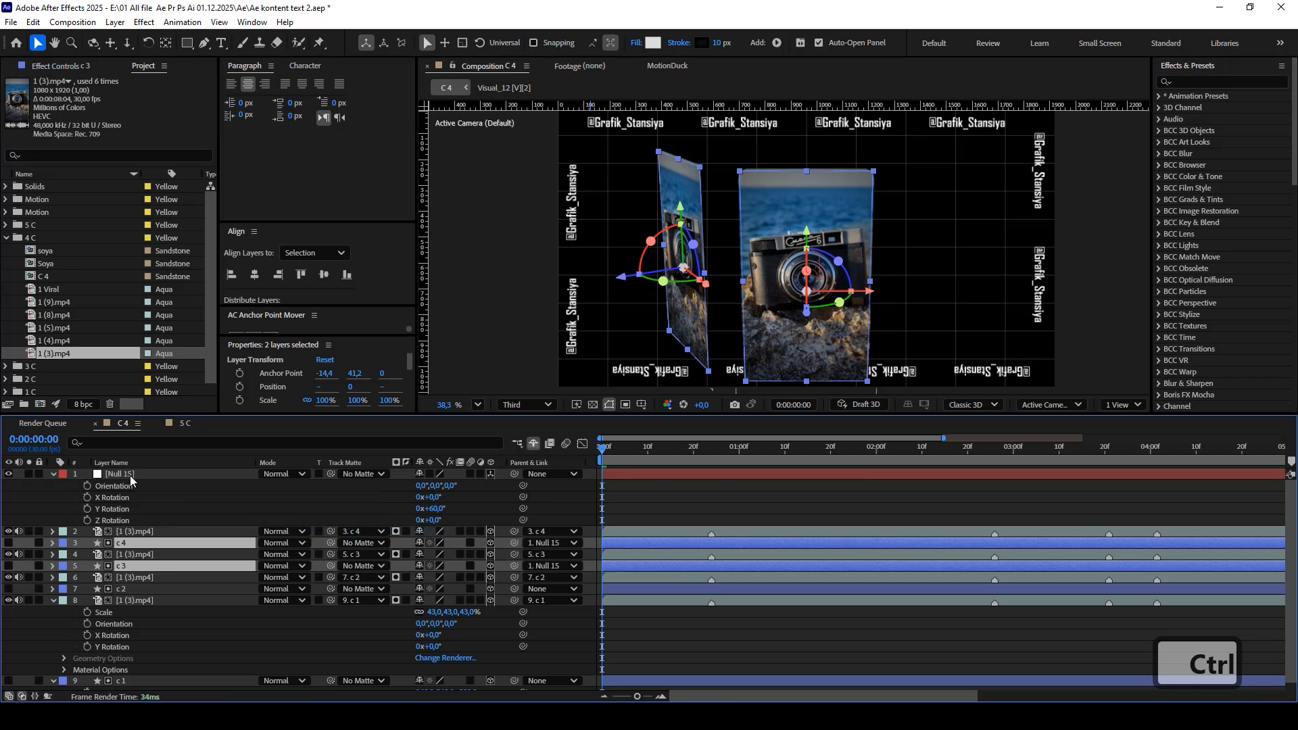
Add 120° to the null's Y Rotation, bringing it to 180°, to swing the c 3 and c 4 cards around.
{"action": "left_click", "coordinate": [124, 511]}
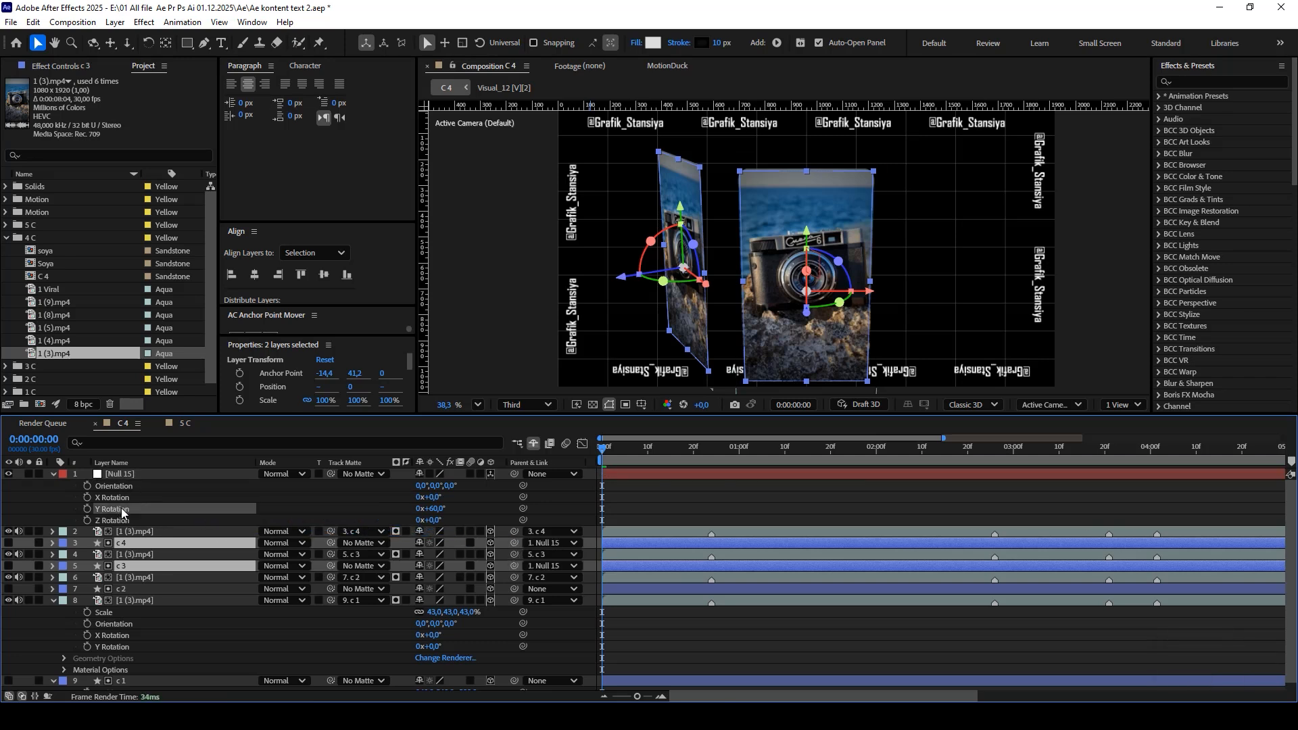
{"action": "left_click", "coordinate": [435, 508]}
{"action": "key", "text": "Right"}
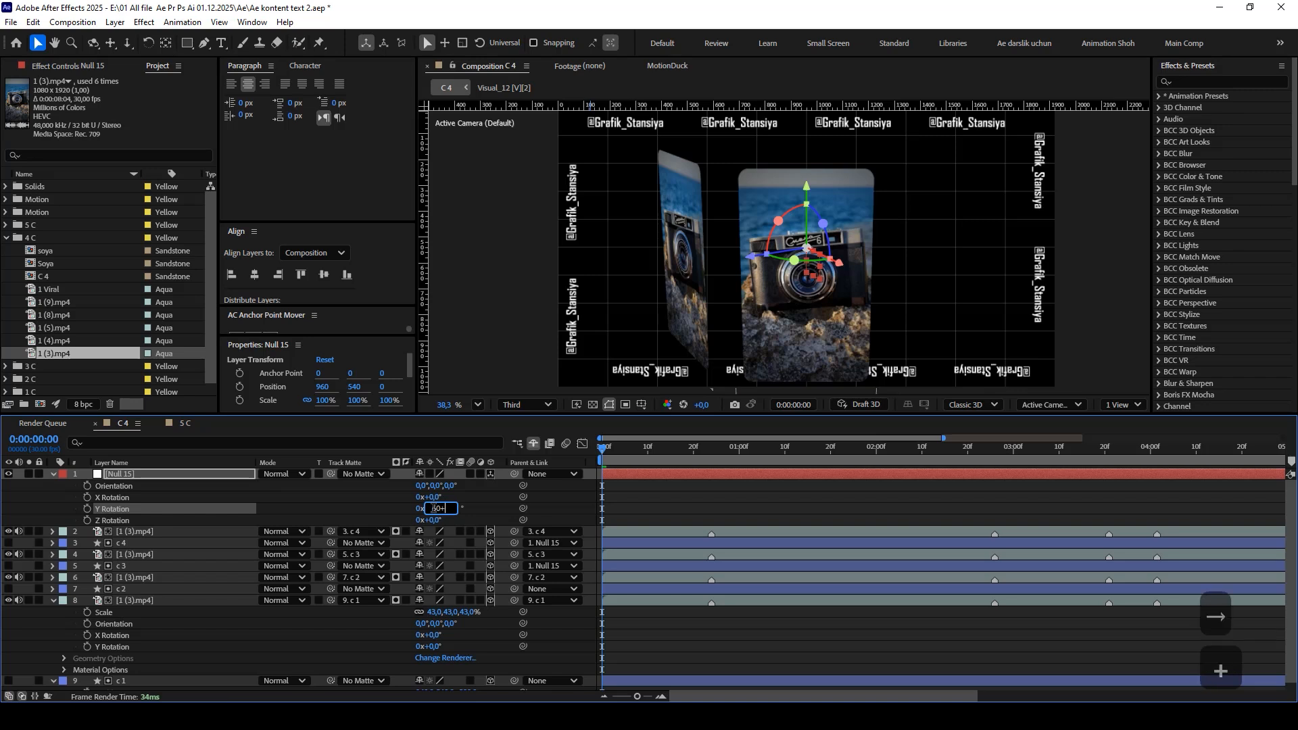
{"action": "type", "text": "+120"}
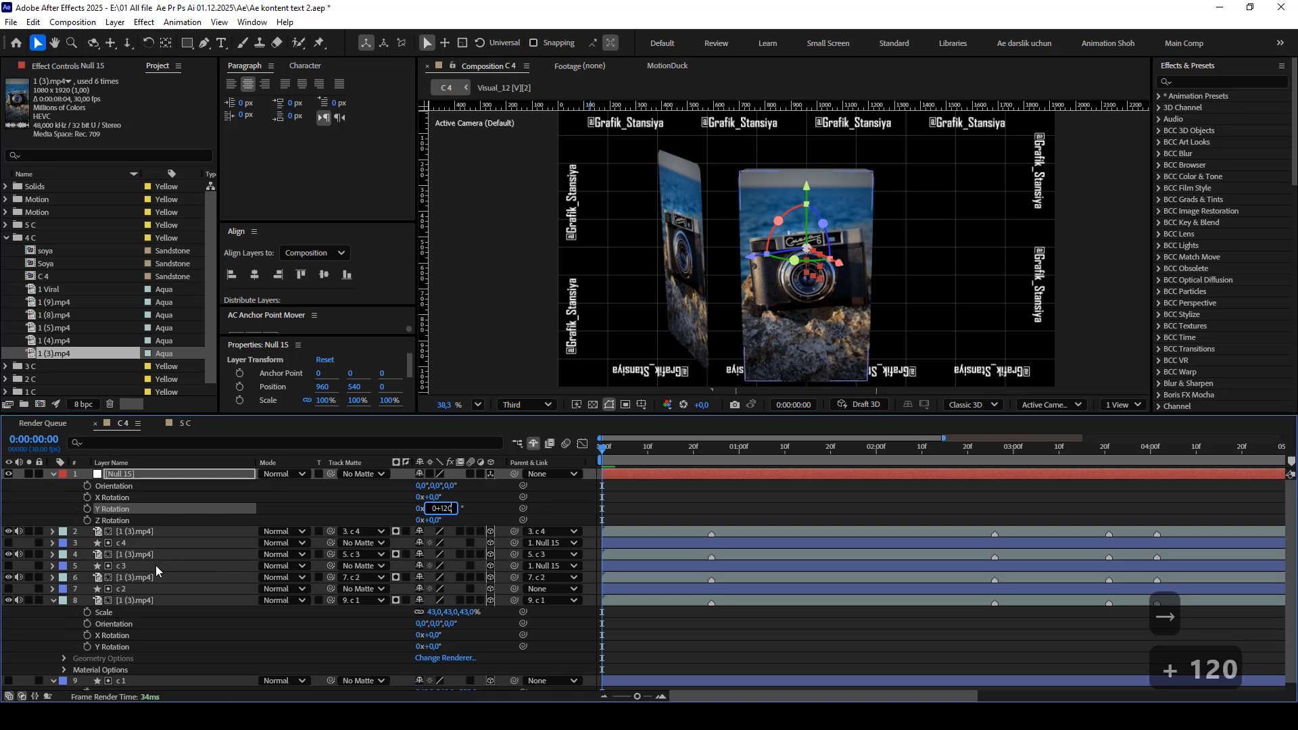
{"action": "key", "text": "Return"}
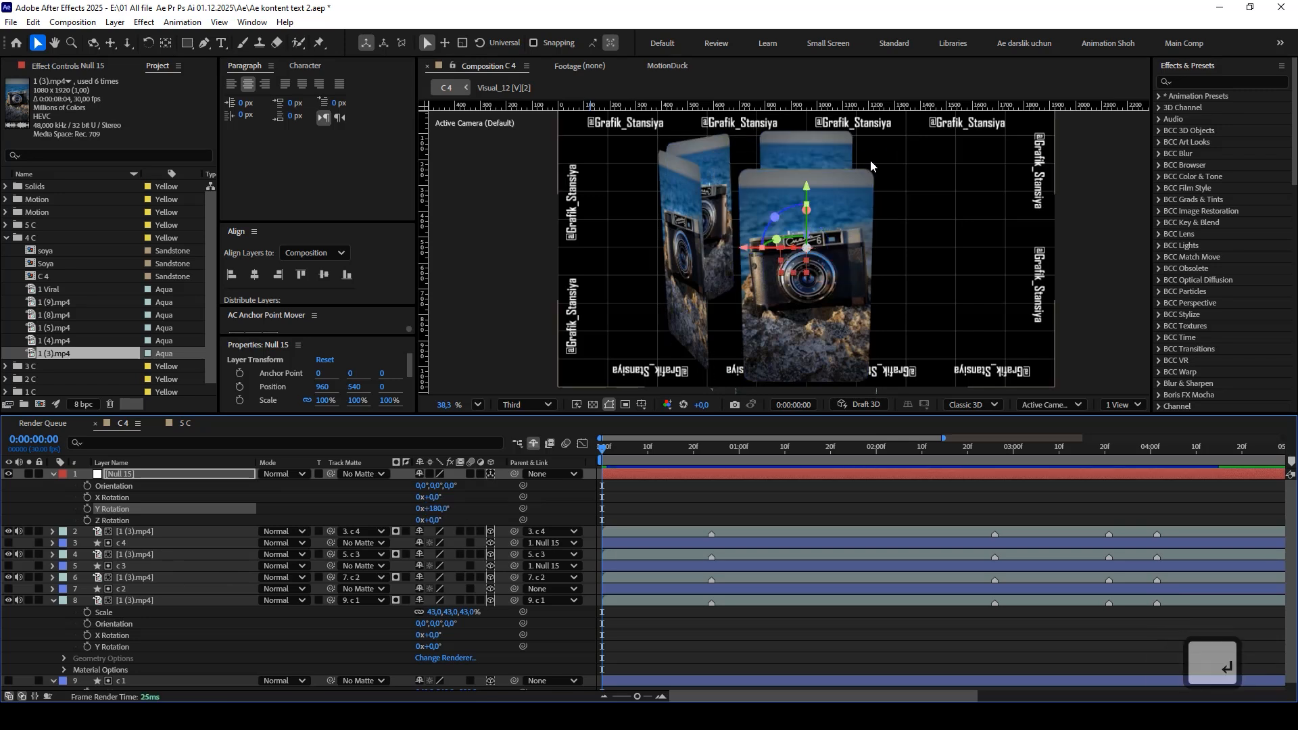
Duplicate the c 3 and c 4 mattes together with their clips and stack the four copies directly below the null.
{"action": "left_click", "coordinate": [143, 541]}
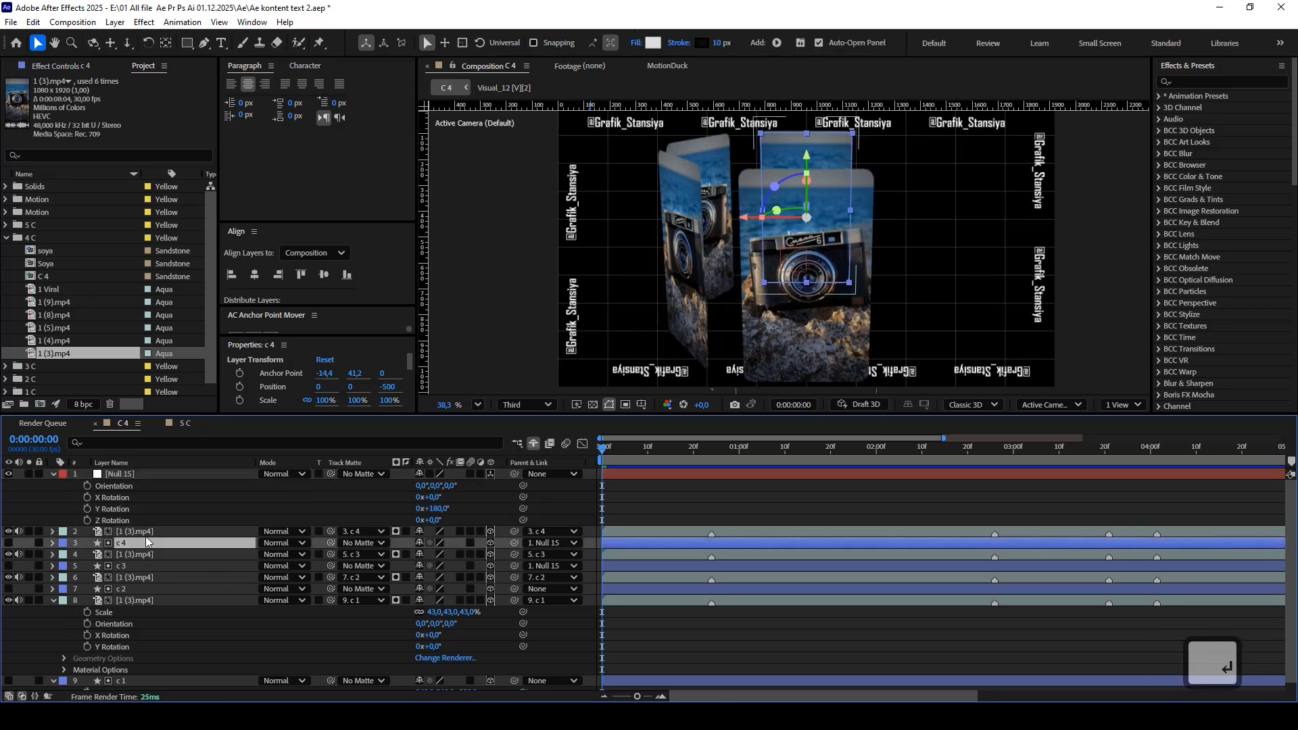
{"action": "left_click", "coordinate": [140, 557]}
{"action": "left_click", "coordinate": [136, 567]}
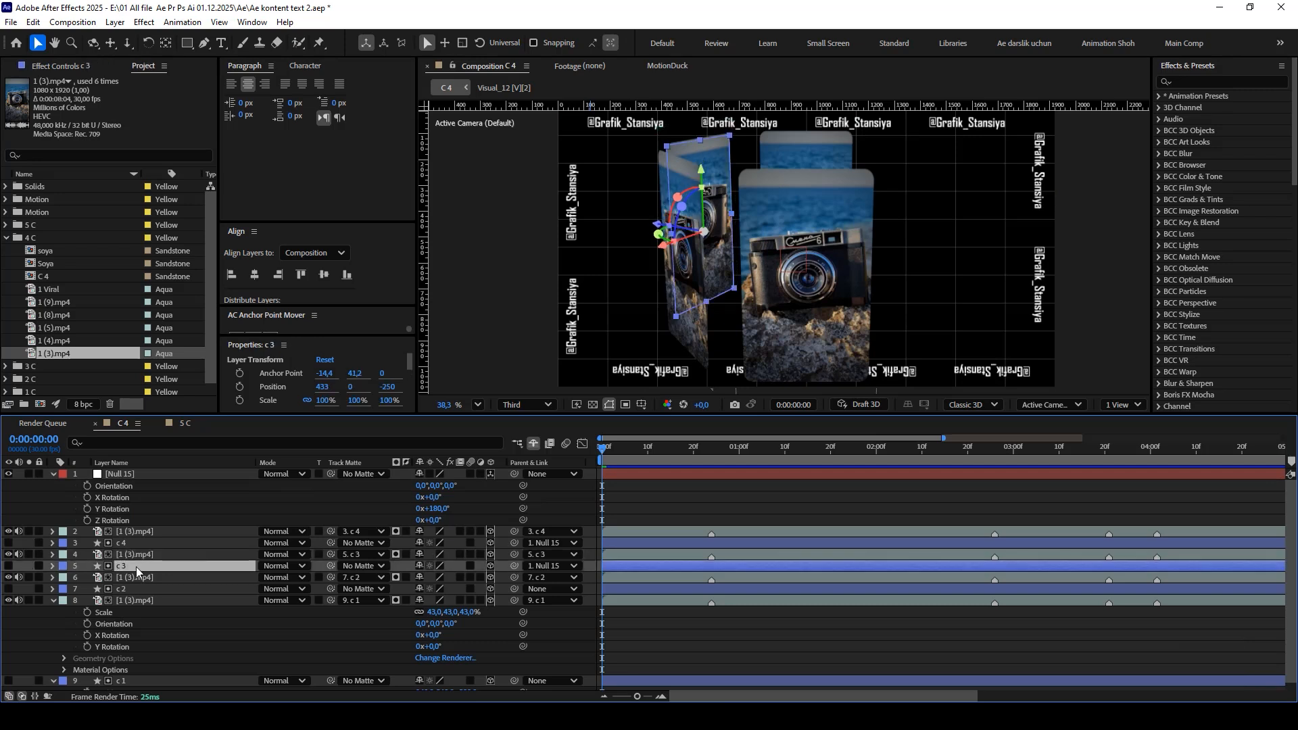
{"action": "left_click", "coordinate": [137, 542]}
{"action": "left_click", "coordinate": [136, 566]}
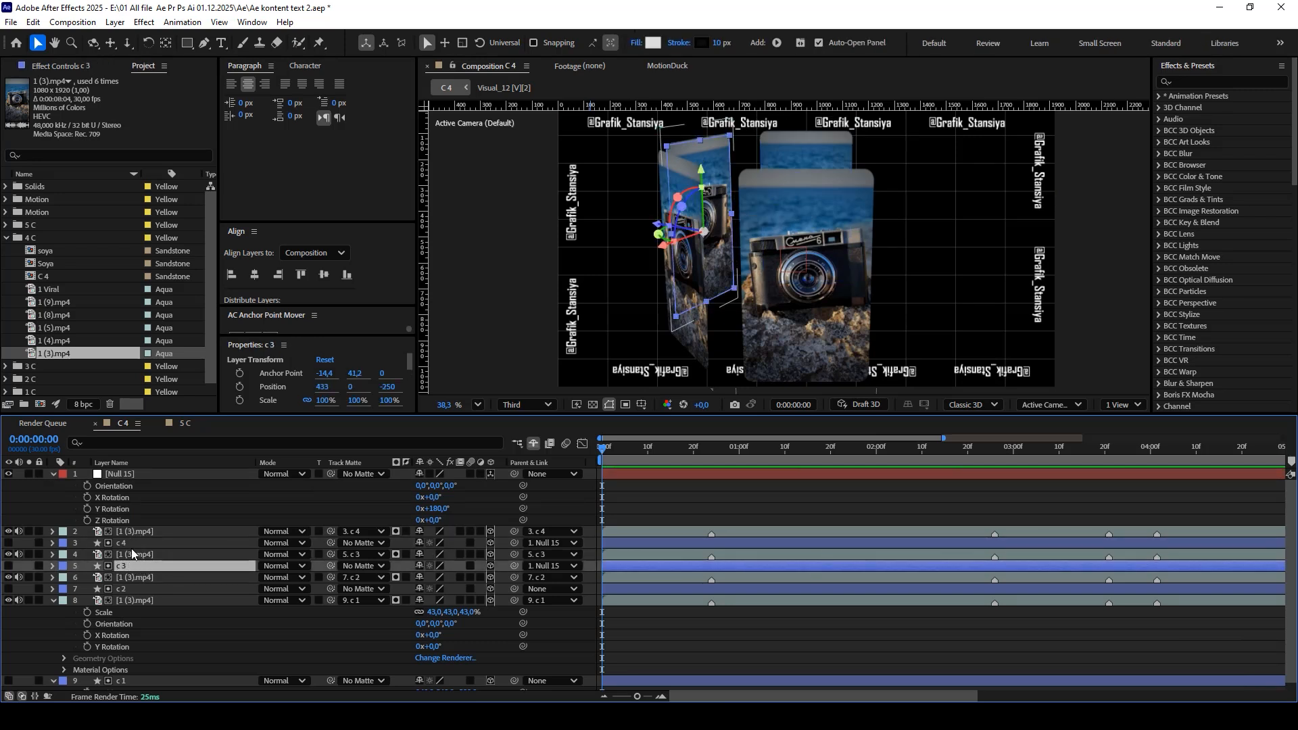
{"action": "left_click", "coordinate": [147, 535], "text": "shift"}
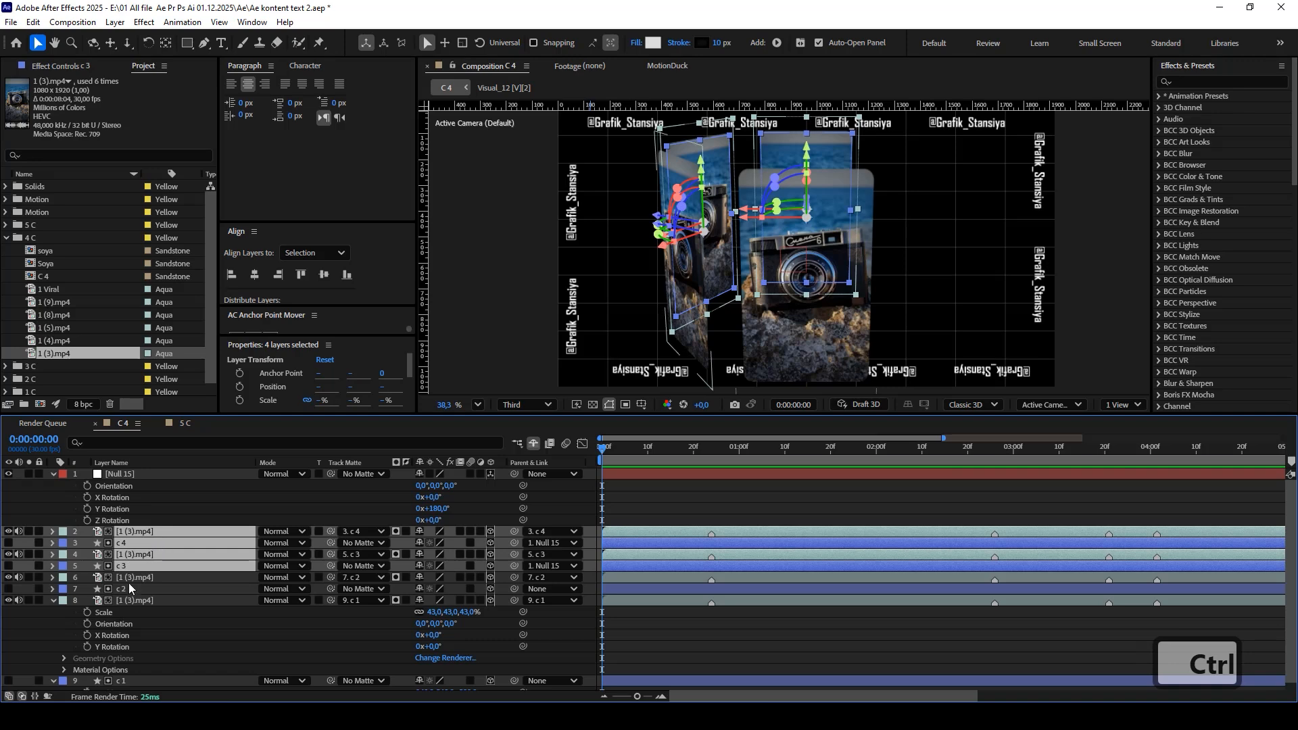
{"action": "key", "text": "ctrl+d"}
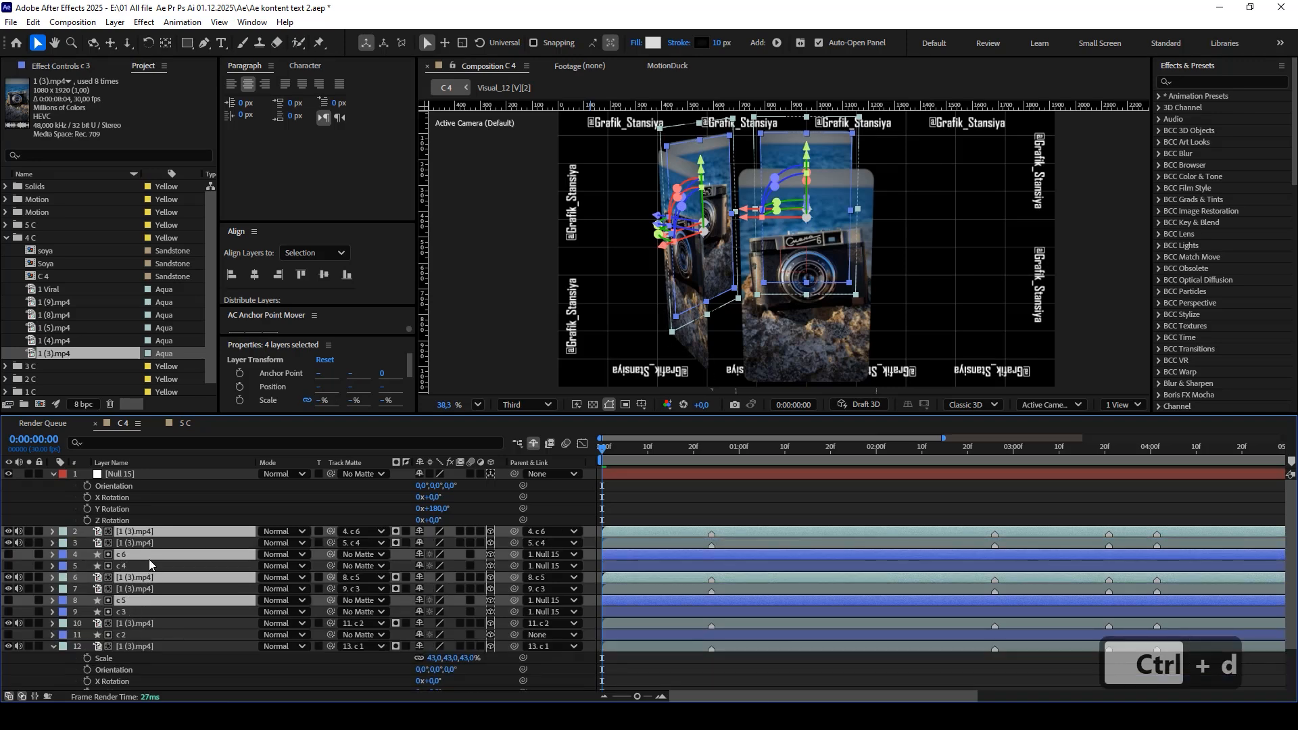
{"action": "key", "text": "ctrl+shift+bracketright"}
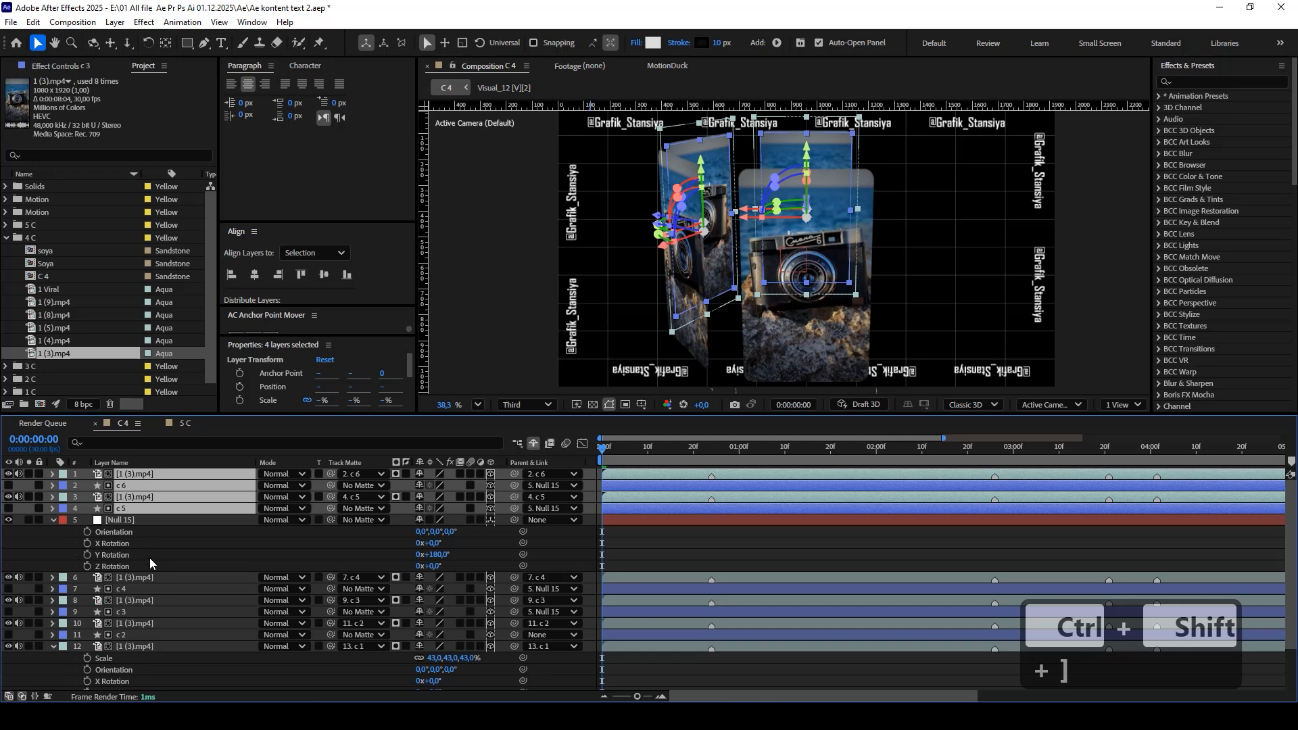
{"action": "key", "text": "ctrl+bracketleft"}
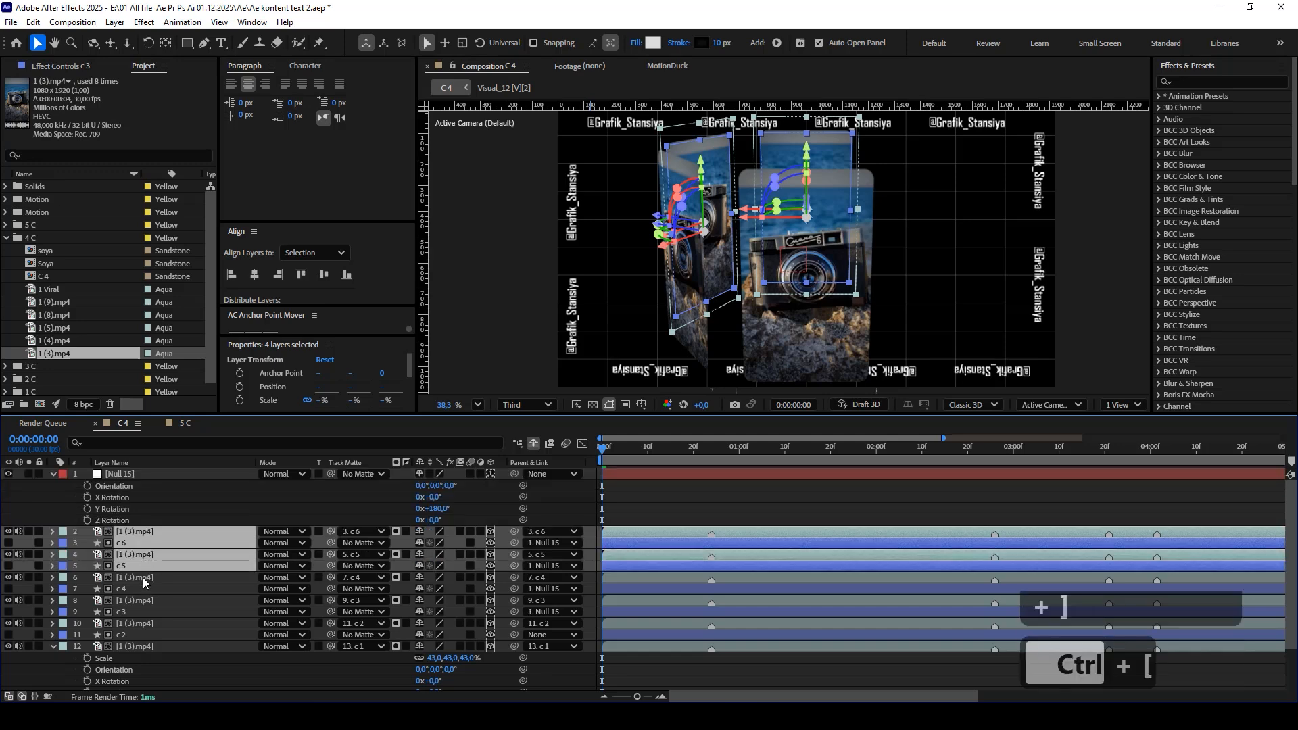
Detach the c 3 and c 4 layers from the null by setting their parent to None.
{"action": "left_click", "coordinate": [144, 578]}
{"action": "left_click", "coordinate": [143, 612], "text": "shift"}
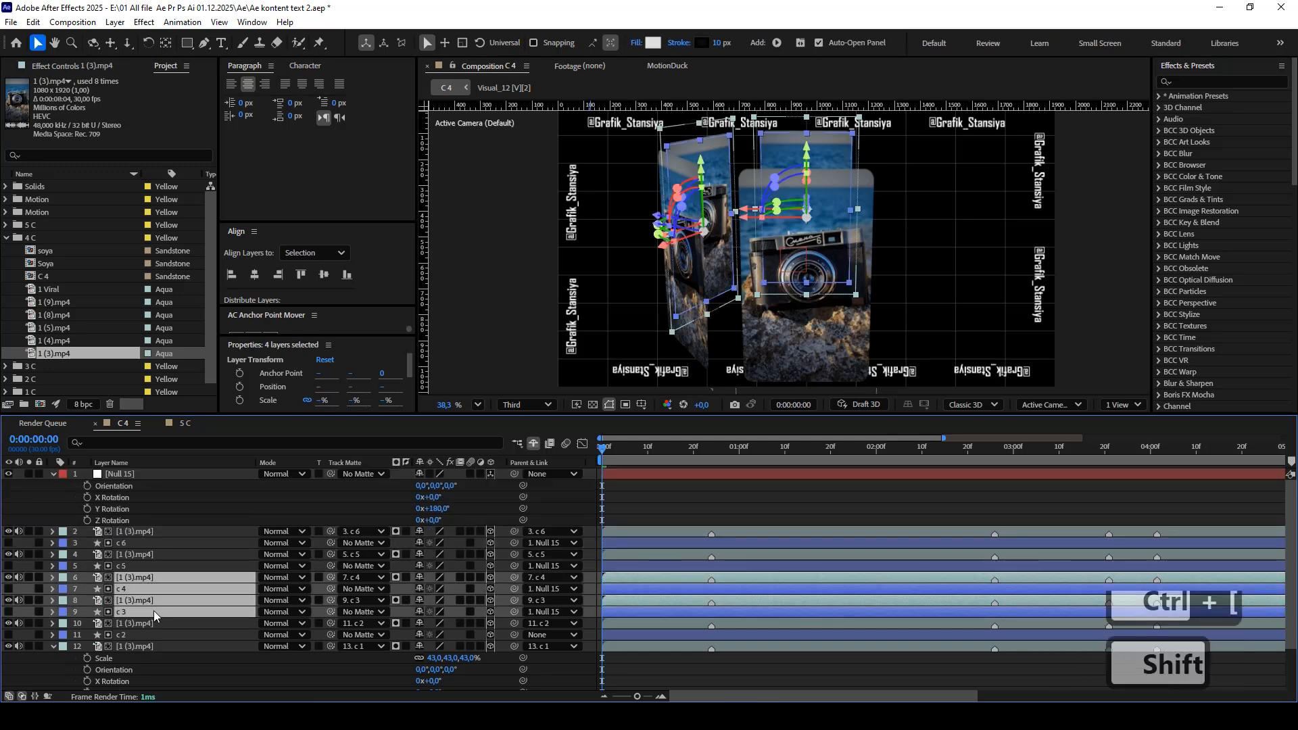
{"action": "left_click", "coordinate": [150, 613]}
{"action": "left_click", "coordinate": [147, 589], "text": "ctrl"}
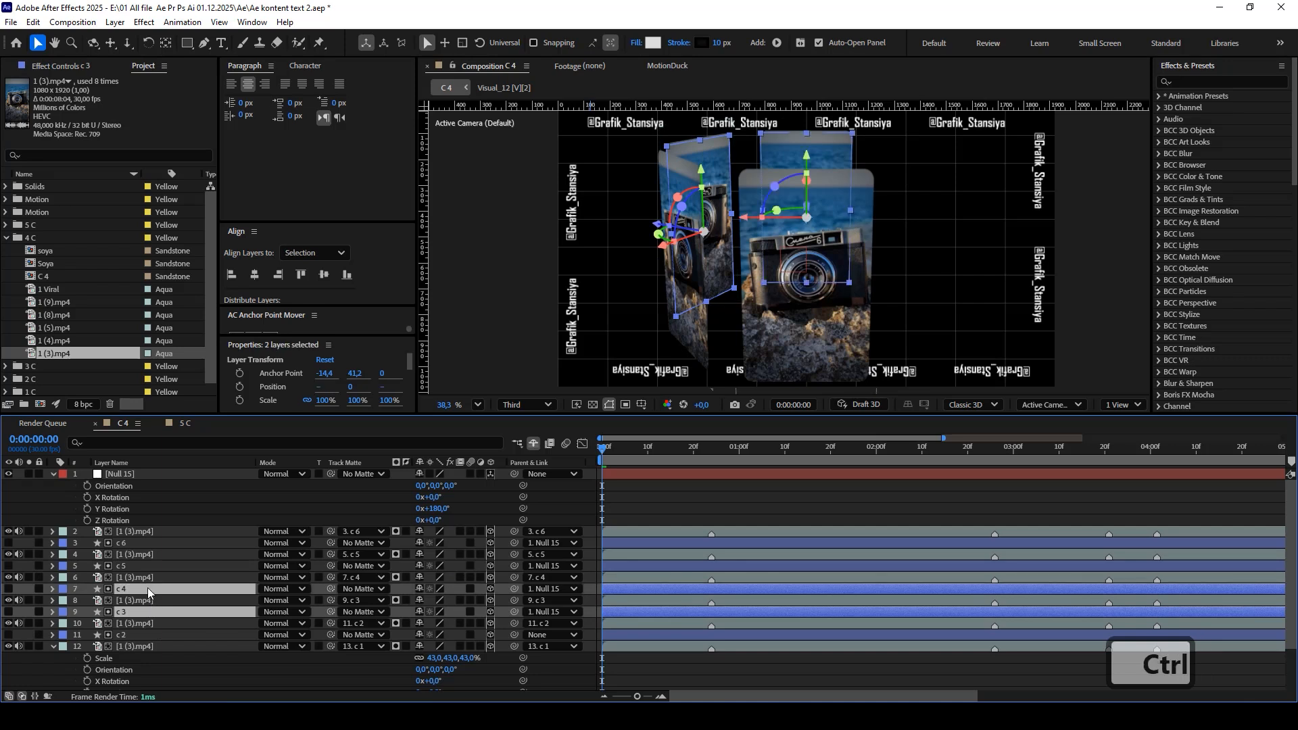
{"action": "left_click", "coordinate": [552, 589]}
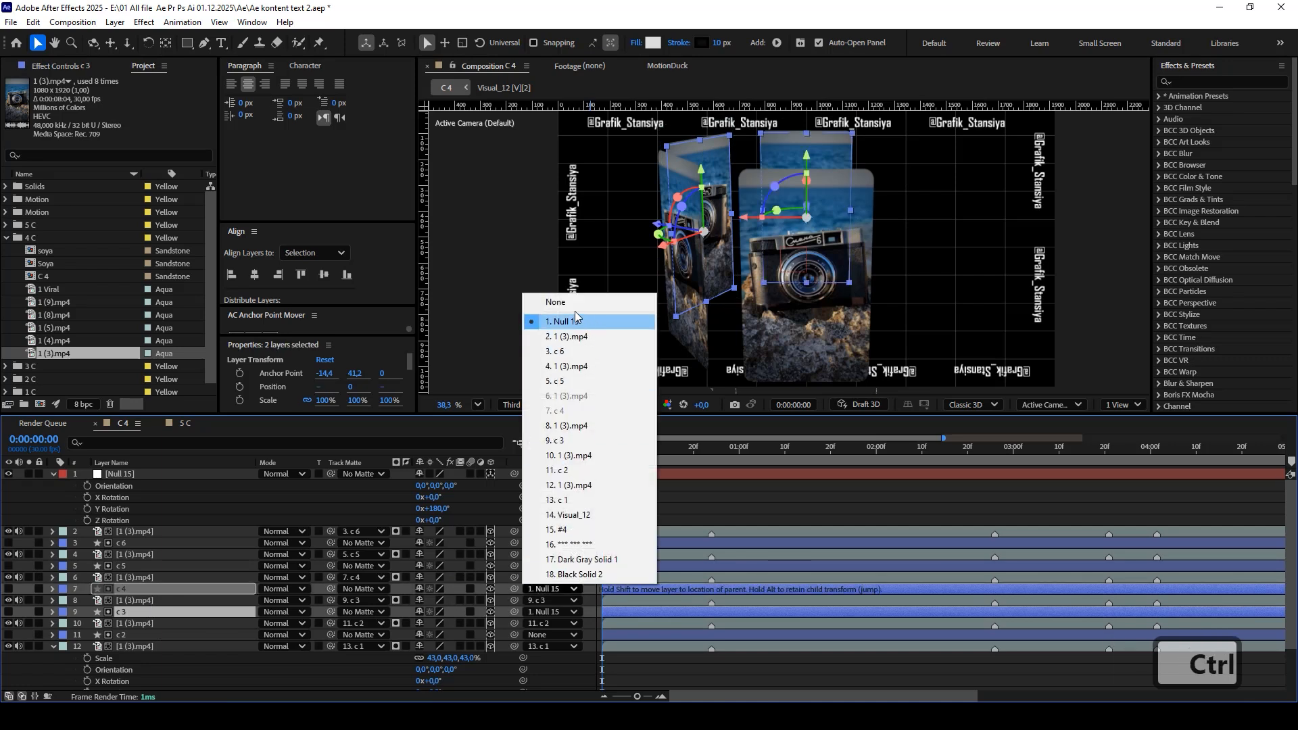
{"action": "left_click", "coordinate": [556, 303]}
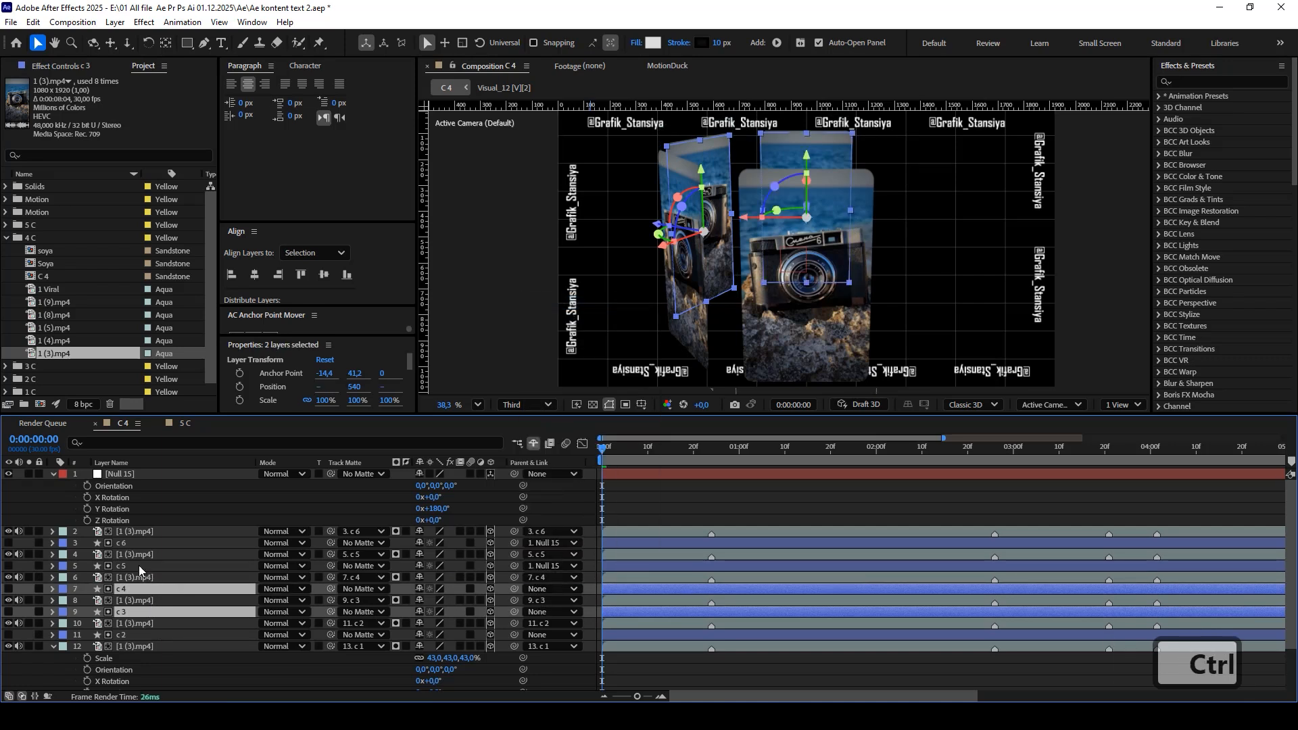
Add 120° to the null's Y Rotation, bringing it to 300°, and preview the ring of cards.
{"action": "key", "text": "ctrl+Up"}
{"action": "key", "text": "ctrl+Up"}
{"action": "key", "text": "ctrl+Up"}
{"action": "key", "text": "ctrl+Up"}
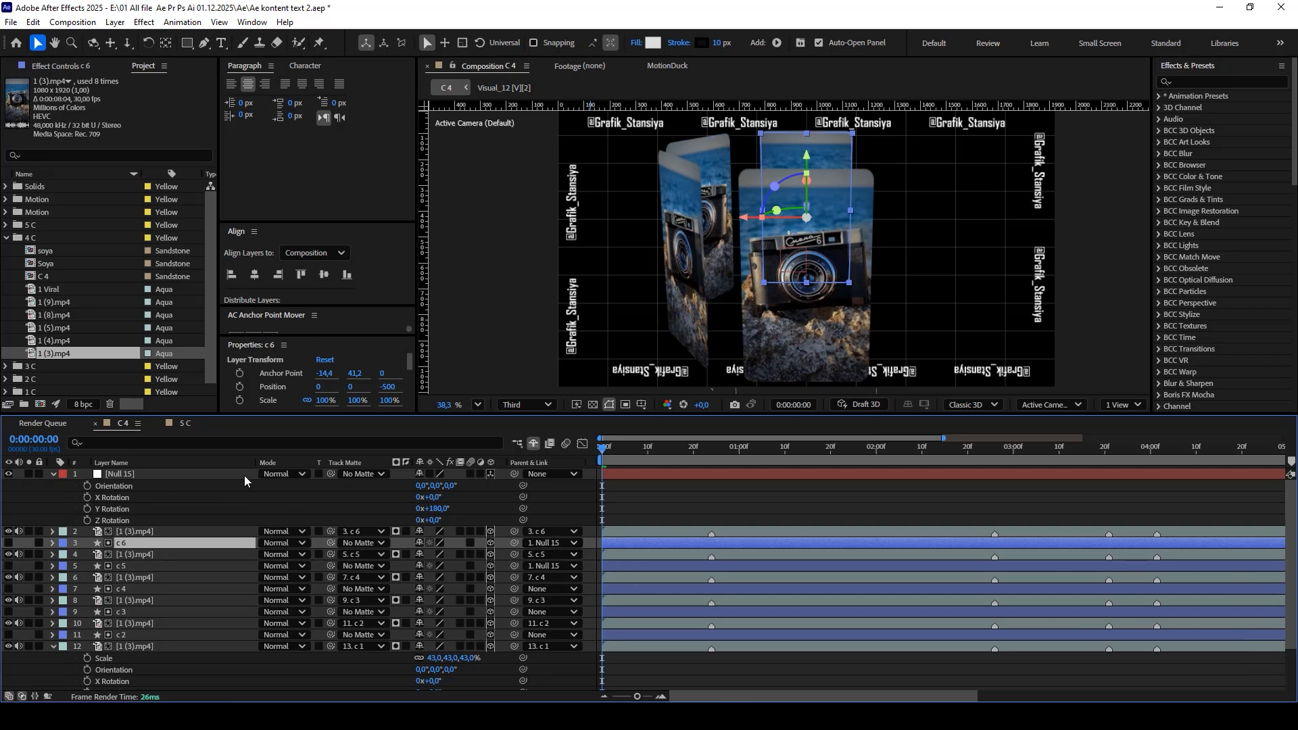
{"action": "left_click", "coordinate": [430, 509]}
{"action": "type", "text": "+"}
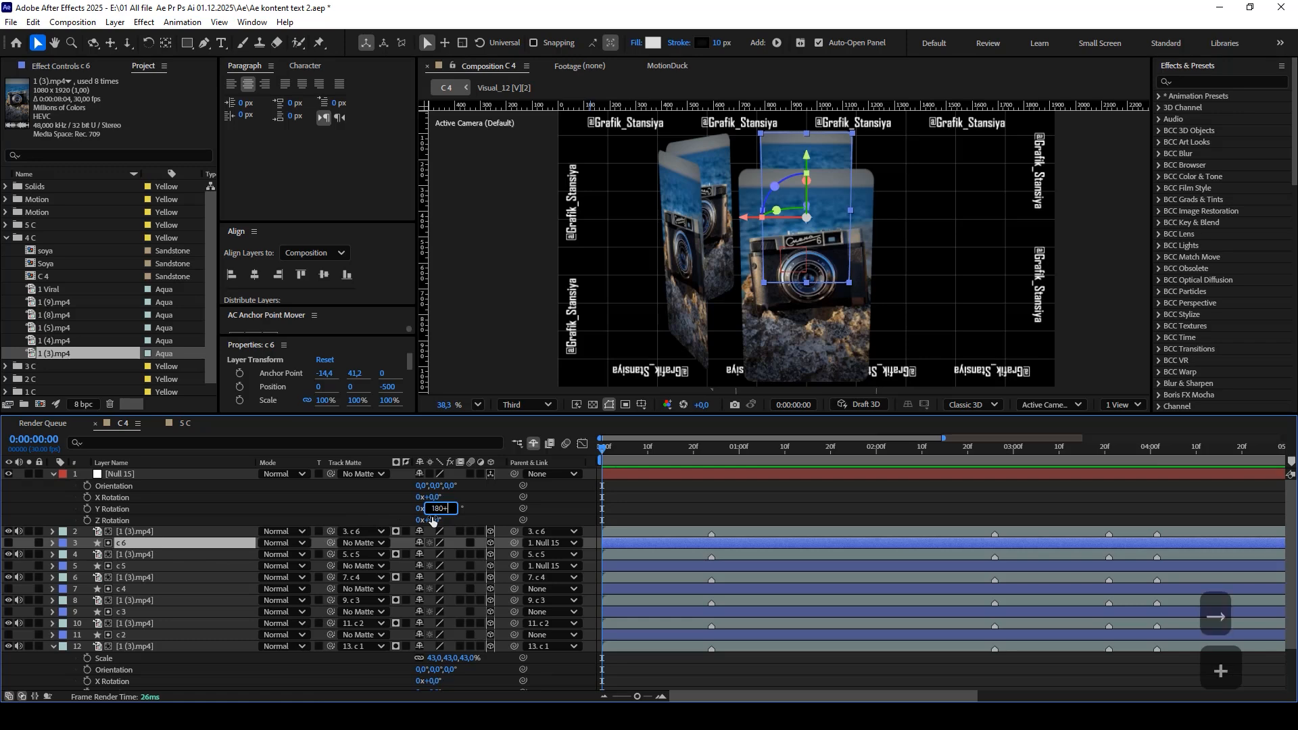
{"action": "type", "text": "120"}
{"action": "key", "text": "Return"}
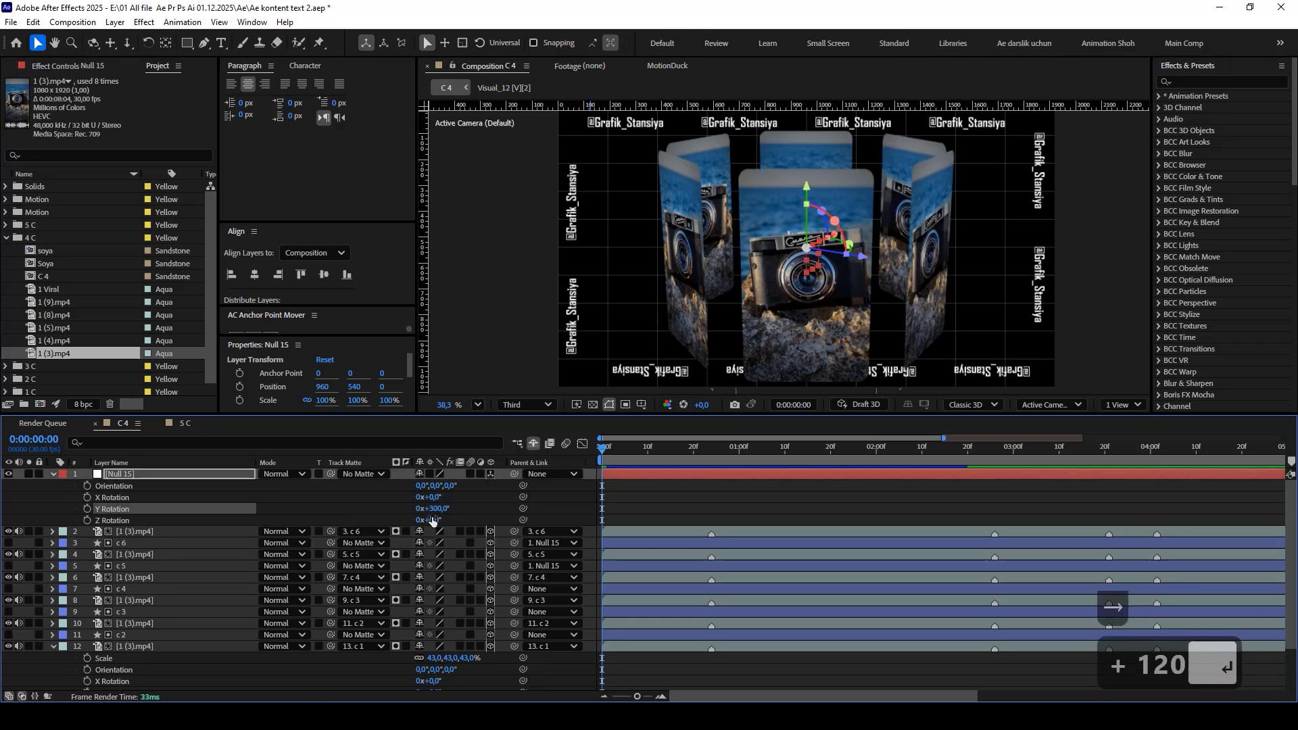
{"action": "scroll", "coordinate": [871, 167], "scroll_direction": "down", "scroll_amount": 2}
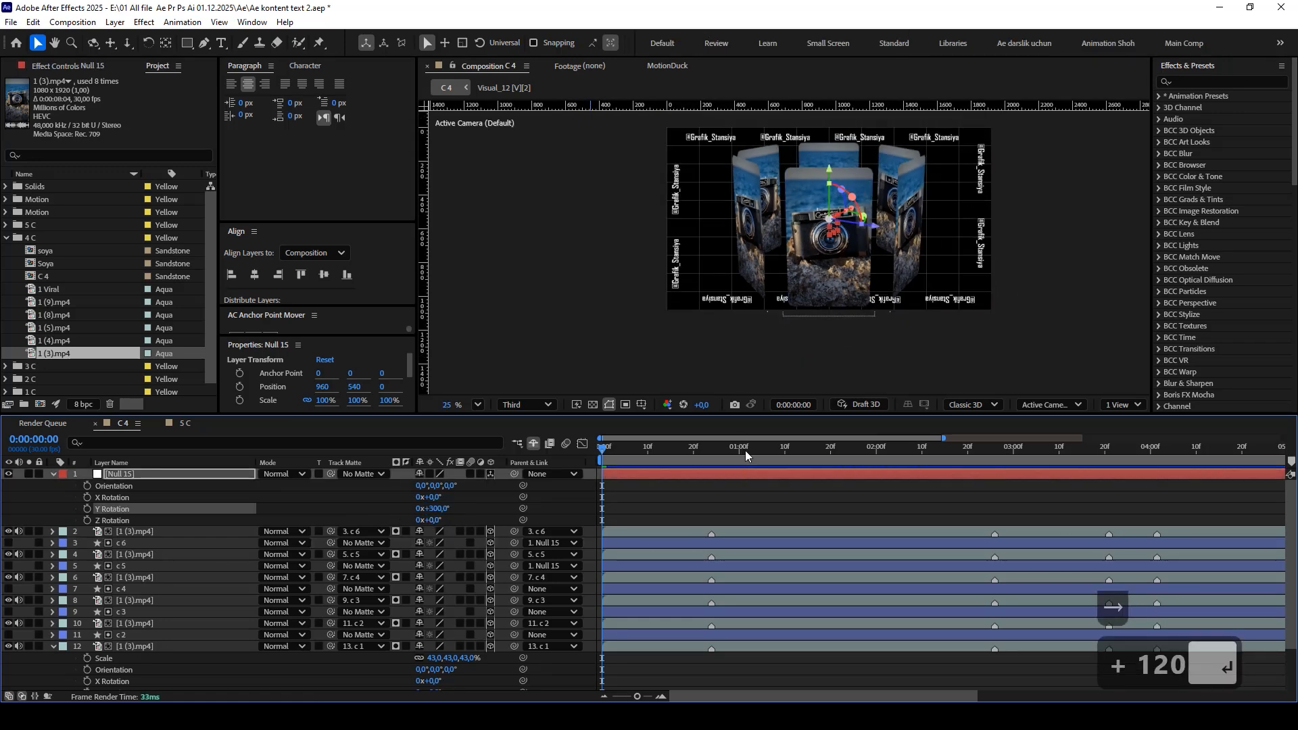
{"action": "key", "text": "space"}
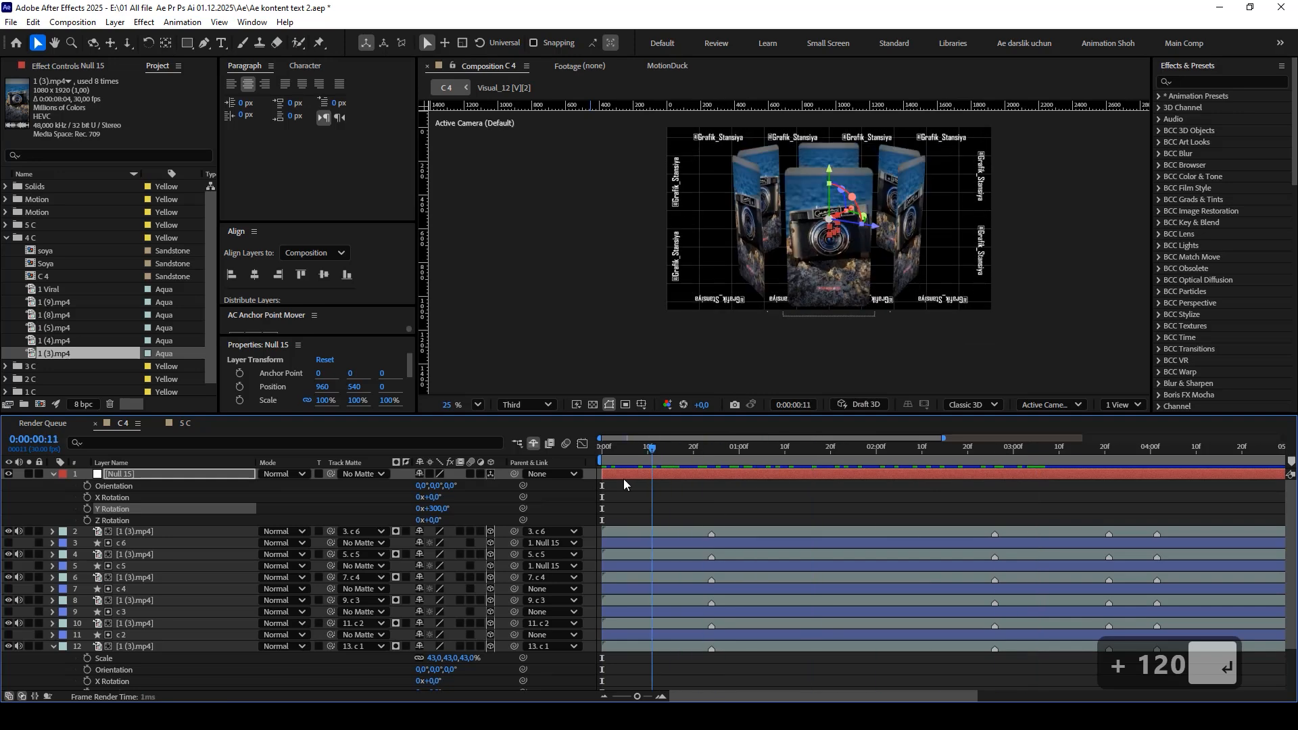
{"action": "key", "text": "space"}
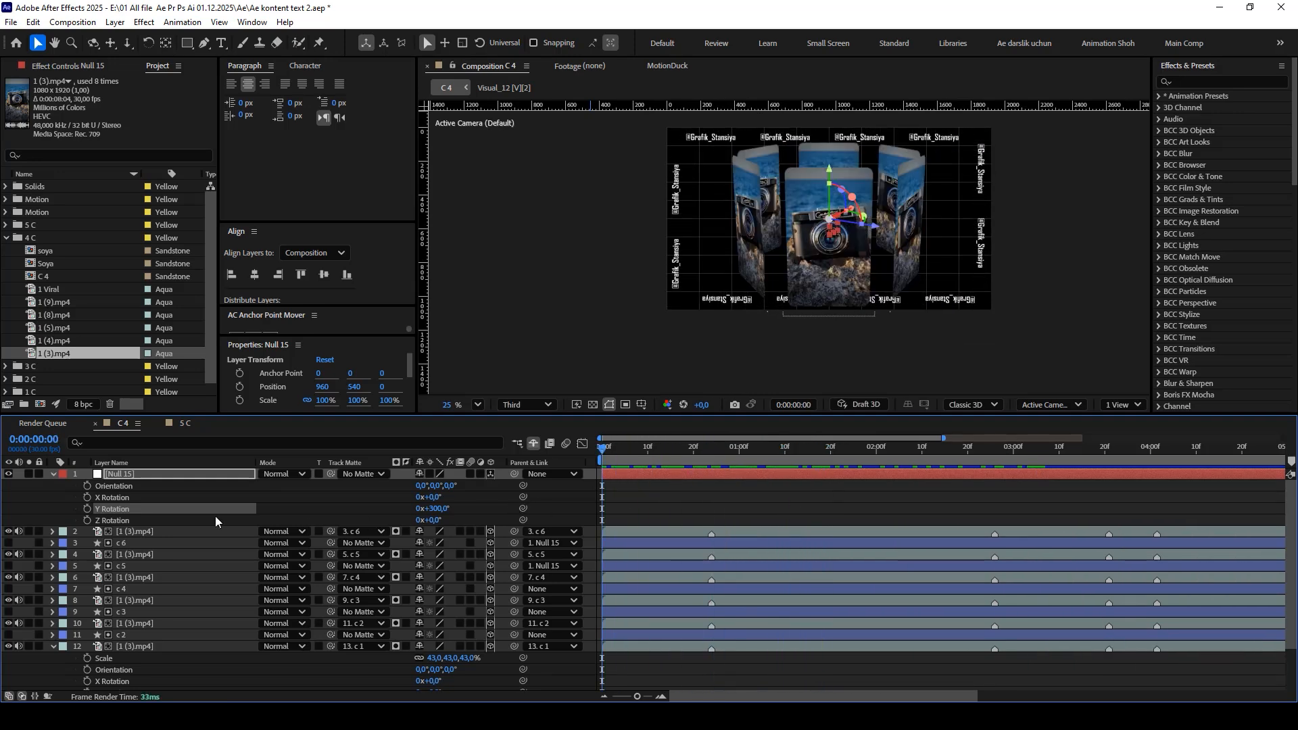
Parent all six matte layers, c 1 through c 6, to Null 15.
{"action": "left_click", "coordinate": [151, 532]}
{"action": "left_click", "coordinate": [154, 544]}
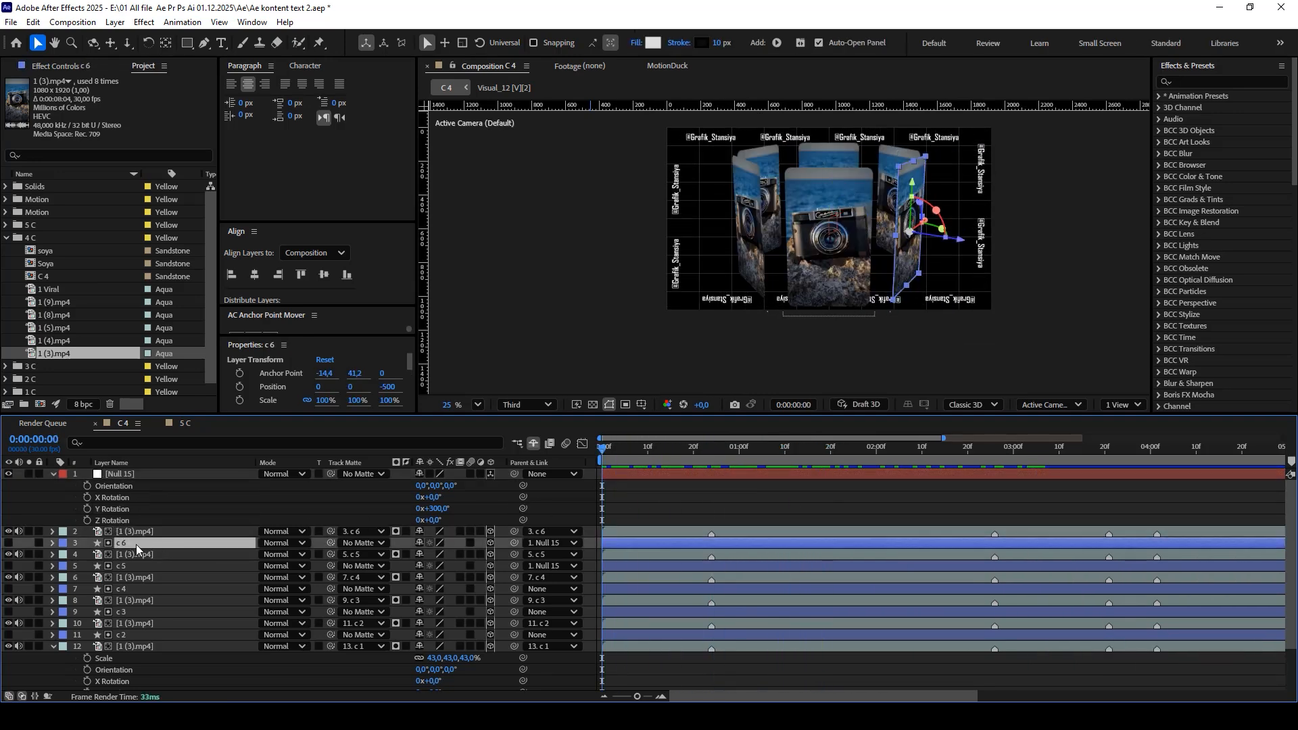
{"action": "left_click", "coordinate": [136, 566], "text": "ctrl"}
{"action": "left_click", "coordinate": [136, 589], "text": "ctrl"}
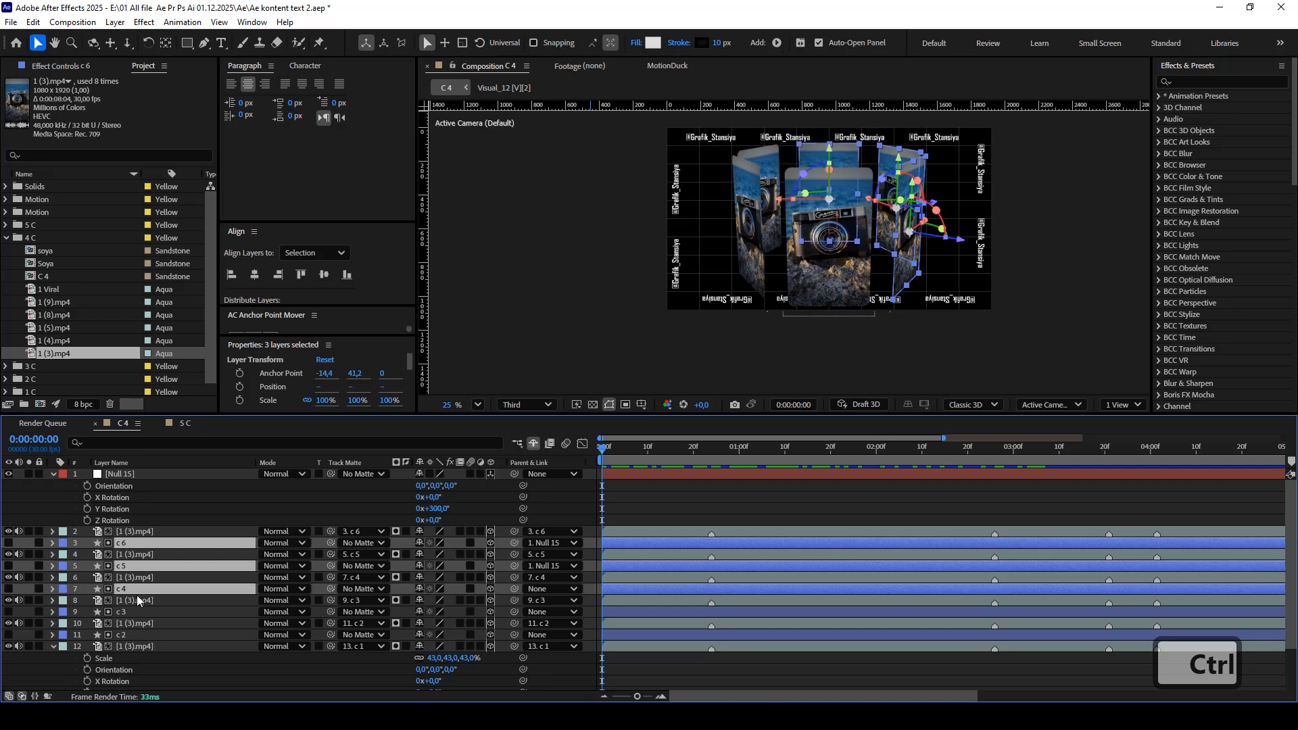
{"action": "left_click", "coordinate": [132, 611], "text": "ctrl"}
{"action": "left_click", "coordinate": [132, 634], "text": "ctrl"}
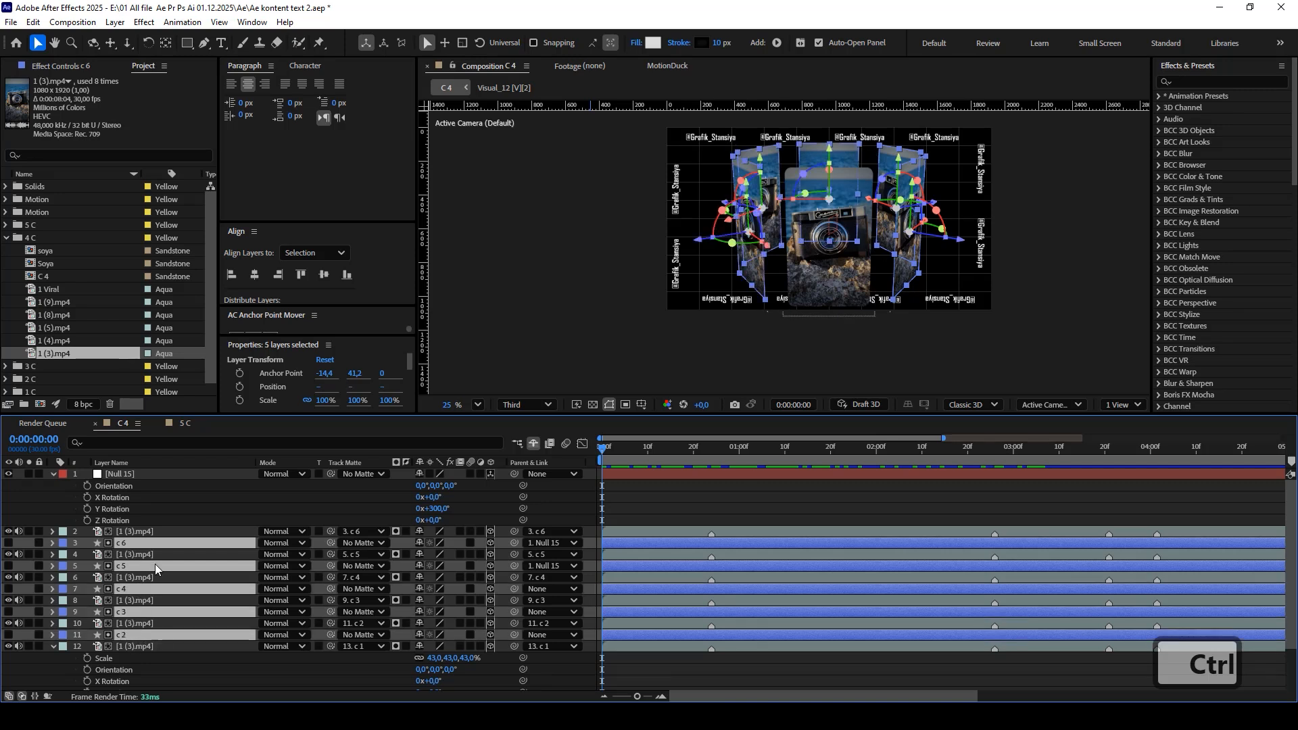
{"action": "scroll", "coordinate": [152, 572], "scroll_direction": "down", "scroll_amount": 2}
{"action": "left_click", "coordinate": [132, 672], "text": "ctrl"}
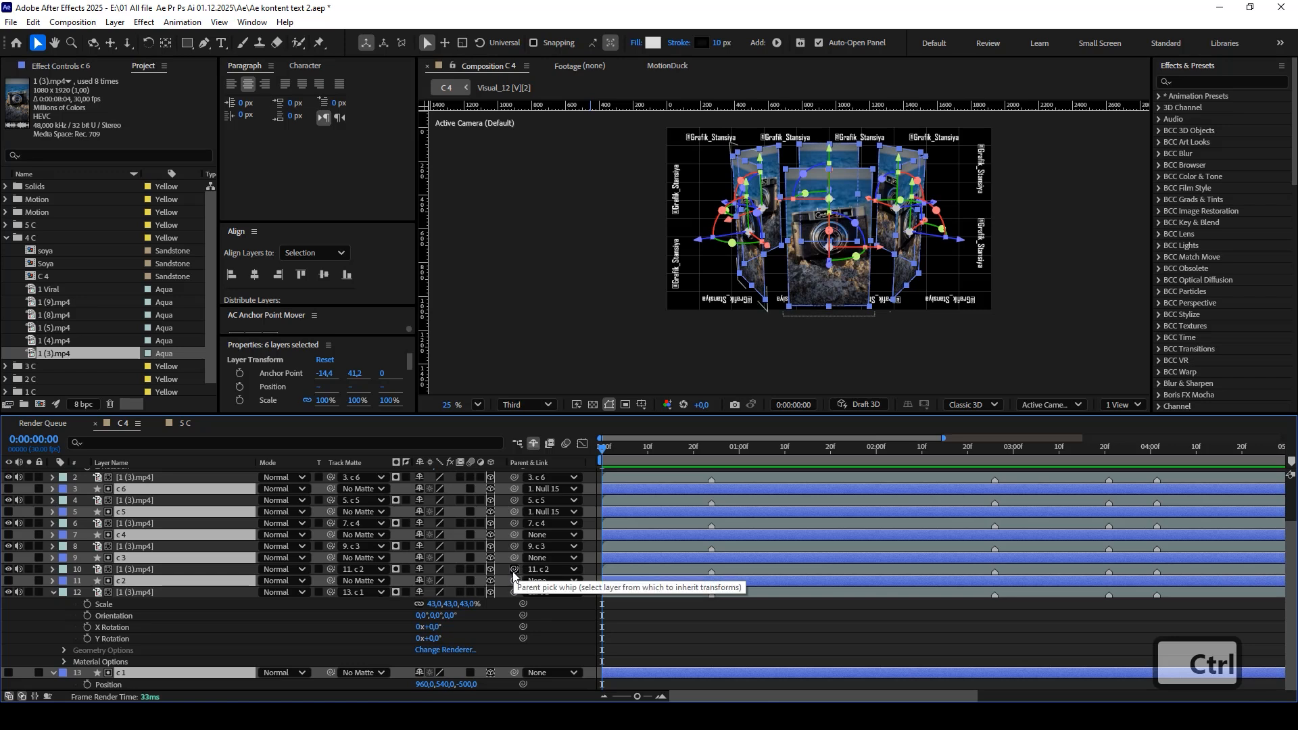
{"action": "scroll", "coordinate": [515, 571], "scroll_direction": "up", "scroll_amount": 2}
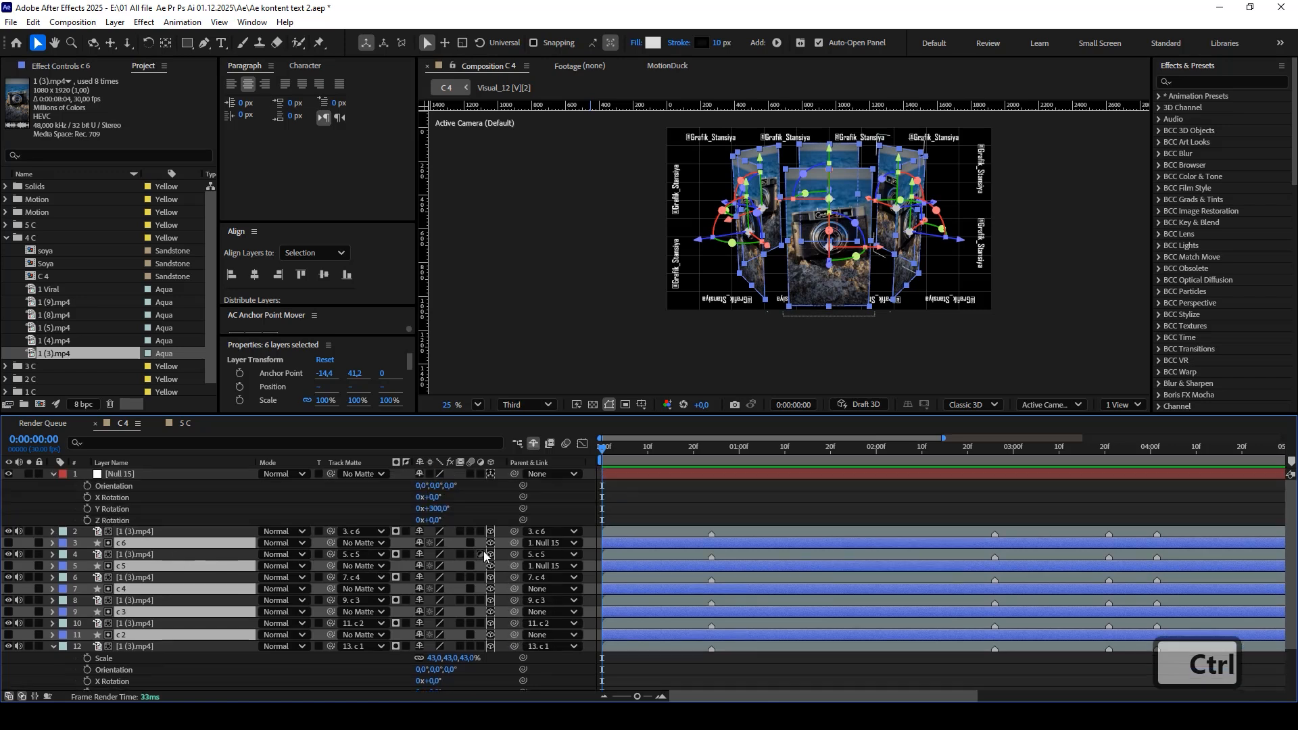
{"action": "left_click_drag", "start_coordinate": [514, 543], "coordinate": [125, 481]}
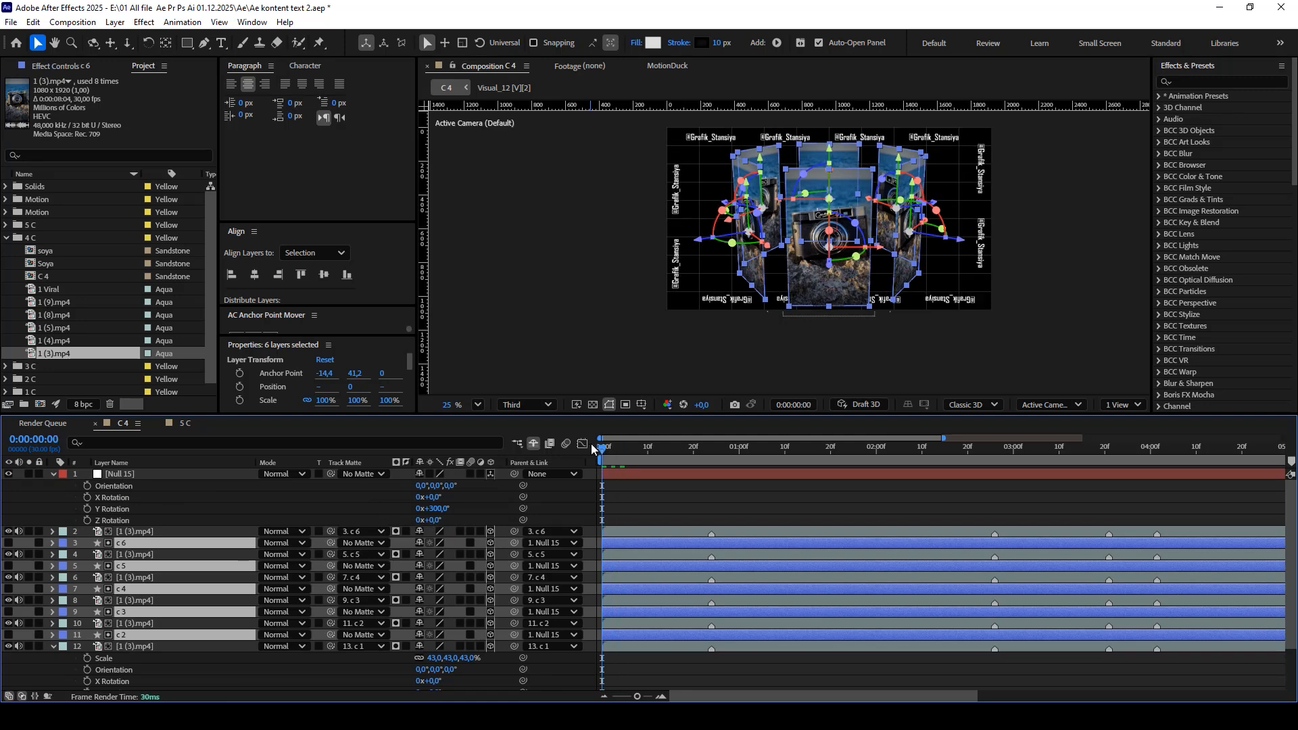
Try turning the null's Y Rotation to 290° to test the rotation of the whole ring.
{"action": "left_click", "coordinate": [122, 509]}
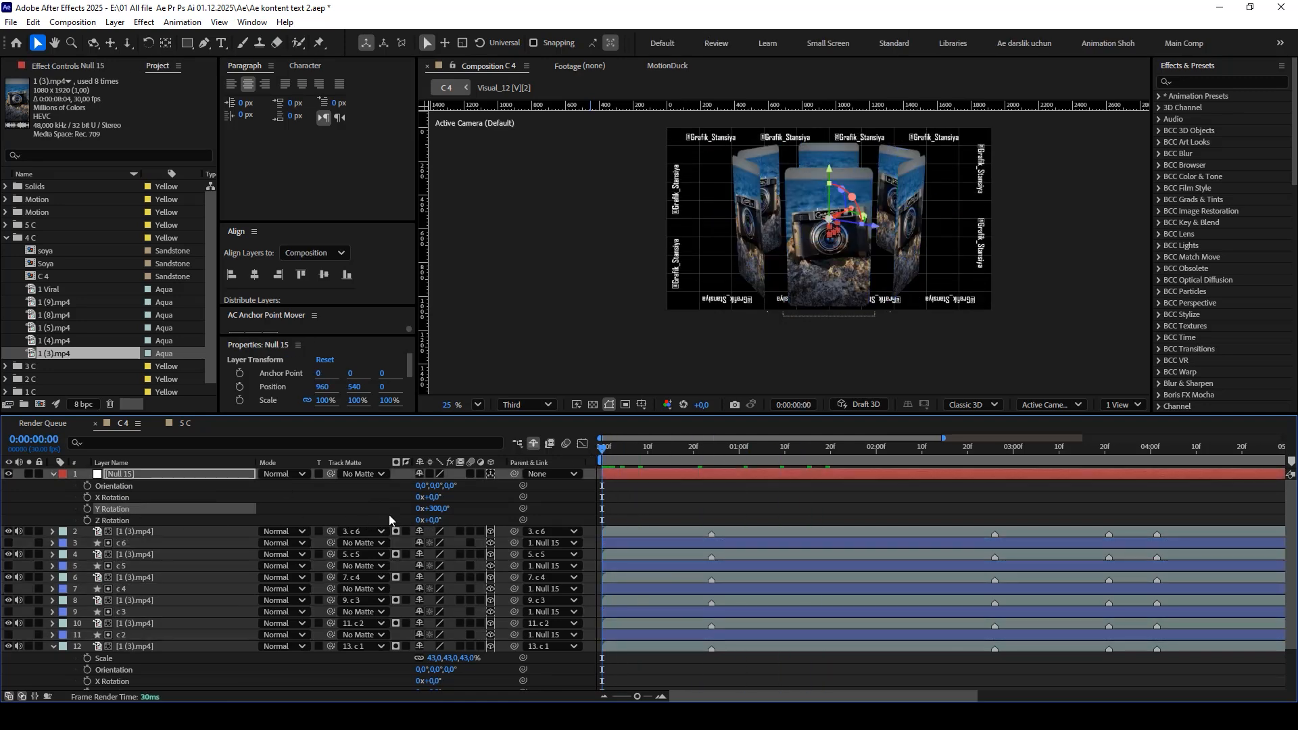
{"action": "left_click_drag", "start_coordinate": [438, 515], "coordinate": [414, 522]}
{"action": "key", "text": "ctrl"}
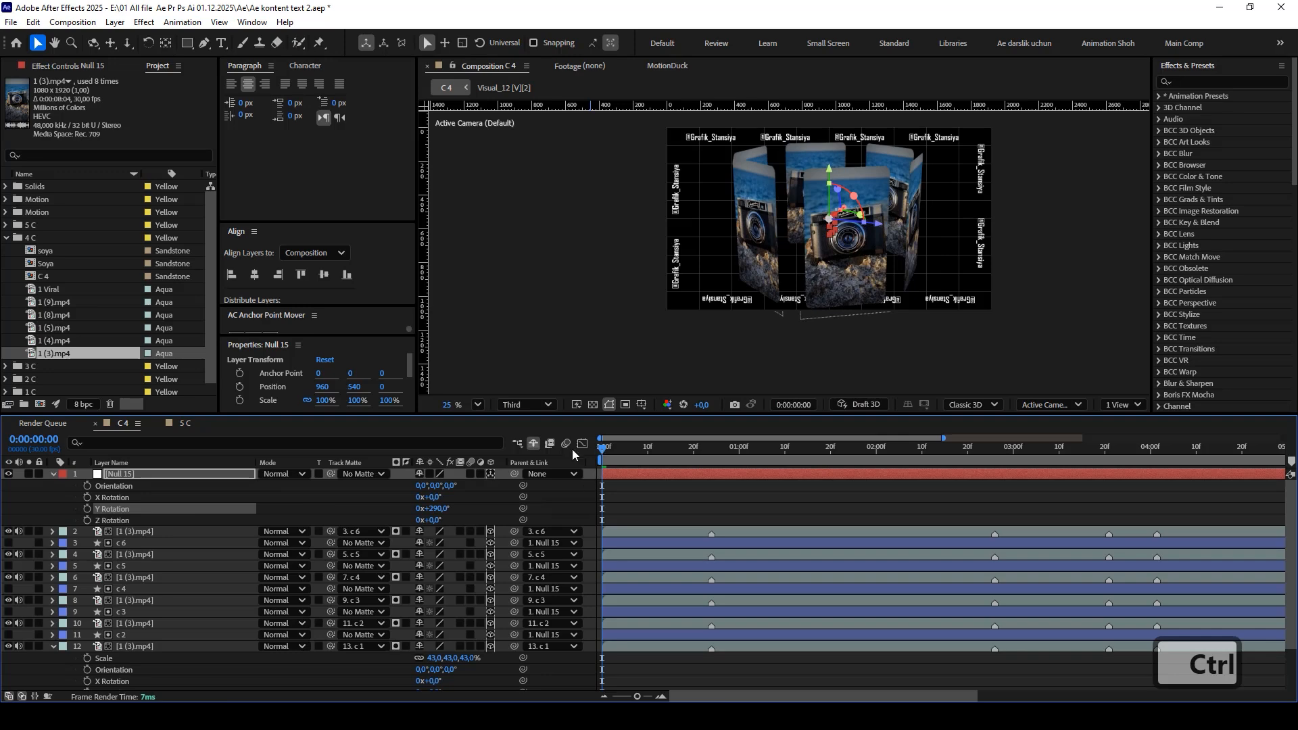
{"action": "left_click_drag", "start_coordinate": [604, 451], "coordinate": [566, 454]}
{"action": "left_click", "coordinate": [643, 508]}
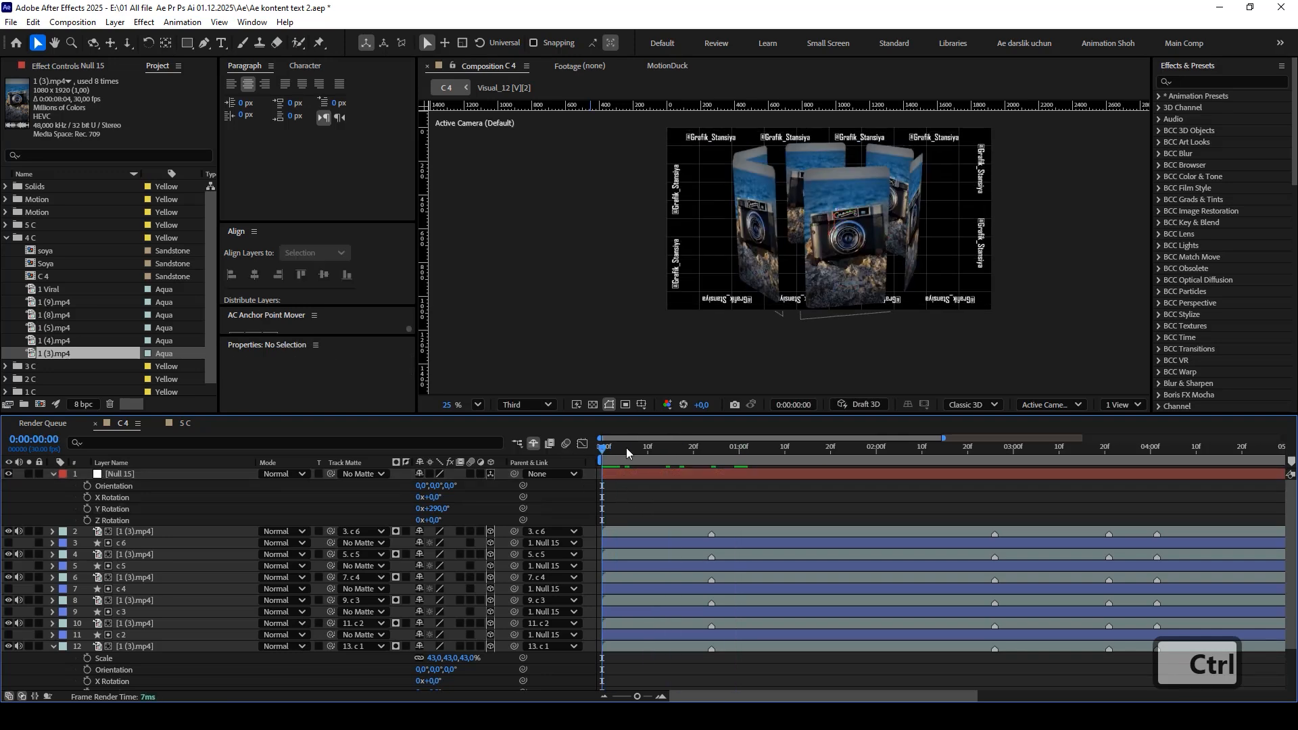
Set a Y Rotation keyframe of 300° on the null at 0:00:00:00.
{"action": "left_click", "coordinate": [128, 509]}
{"action": "left_click", "coordinate": [86, 508]}
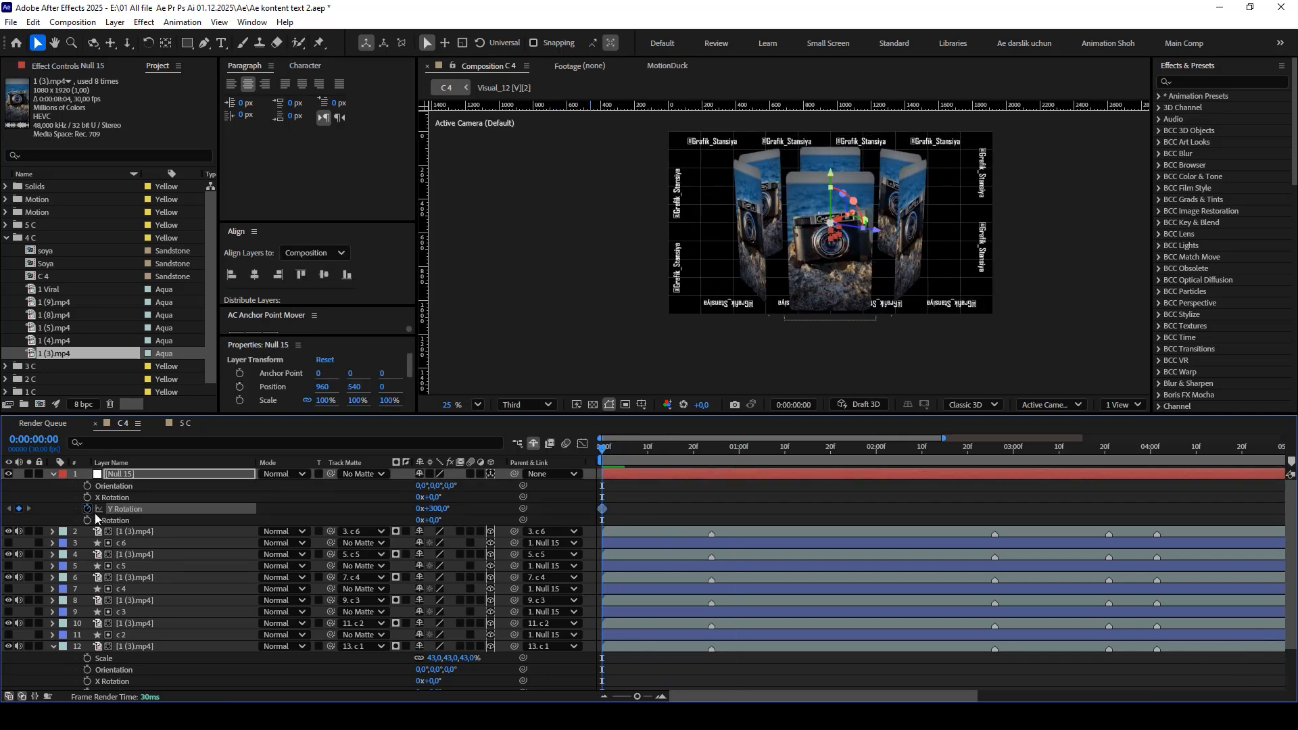
Add Y Rotation keyframes to the null: 300° at 0:00:01:00 and 360° at 0:00:01:20.
{"action": "left_click_drag", "start_coordinate": [629, 457], "coordinate": [740, 462]}
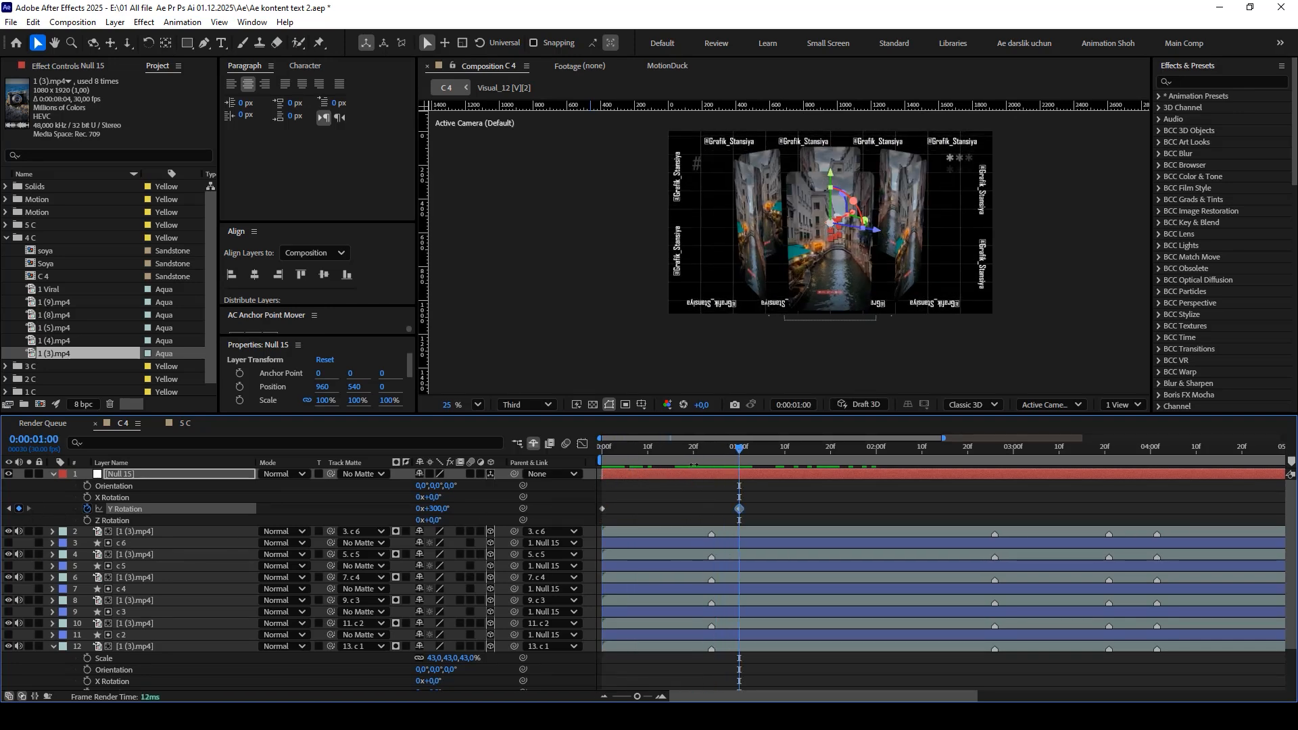
{"action": "left_click_drag", "start_coordinate": [746, 452], "coordinate": [822, 460]}
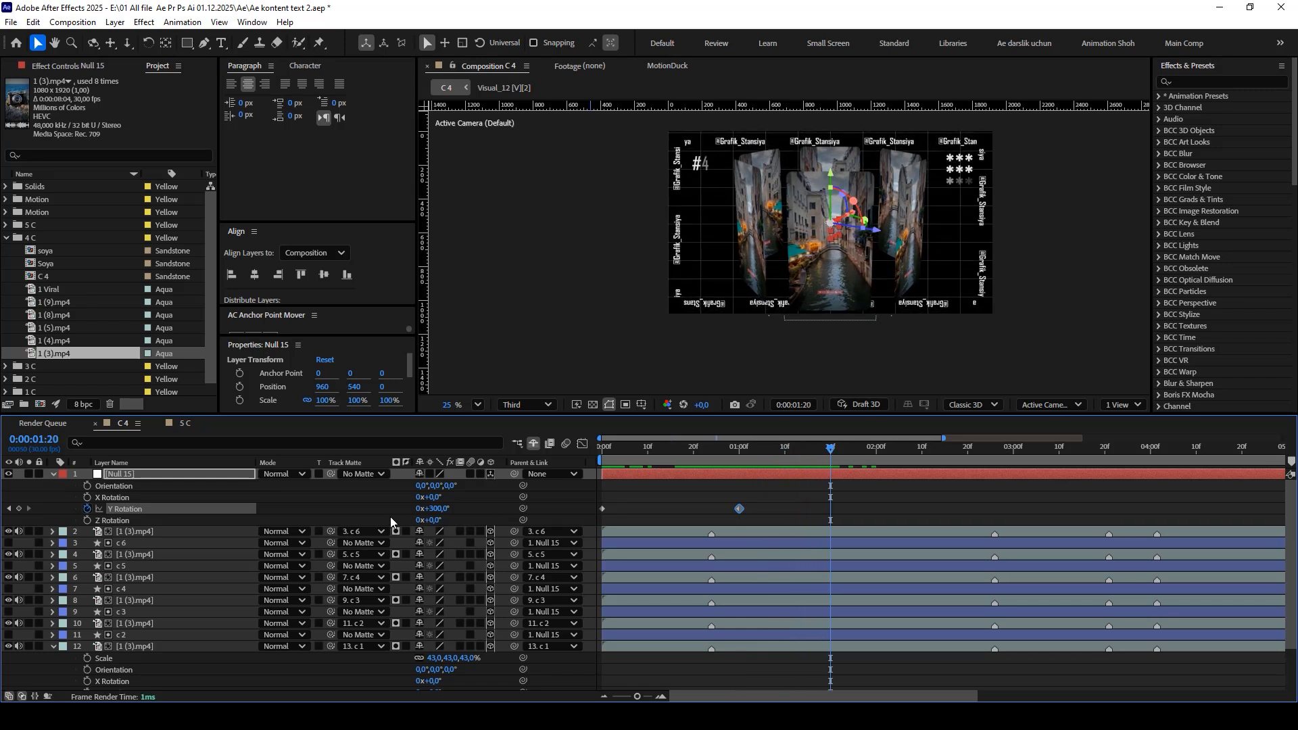
{"action": "left_click_drag", "start_coordinate": [438, 508], "coordinate": [443, 513]}
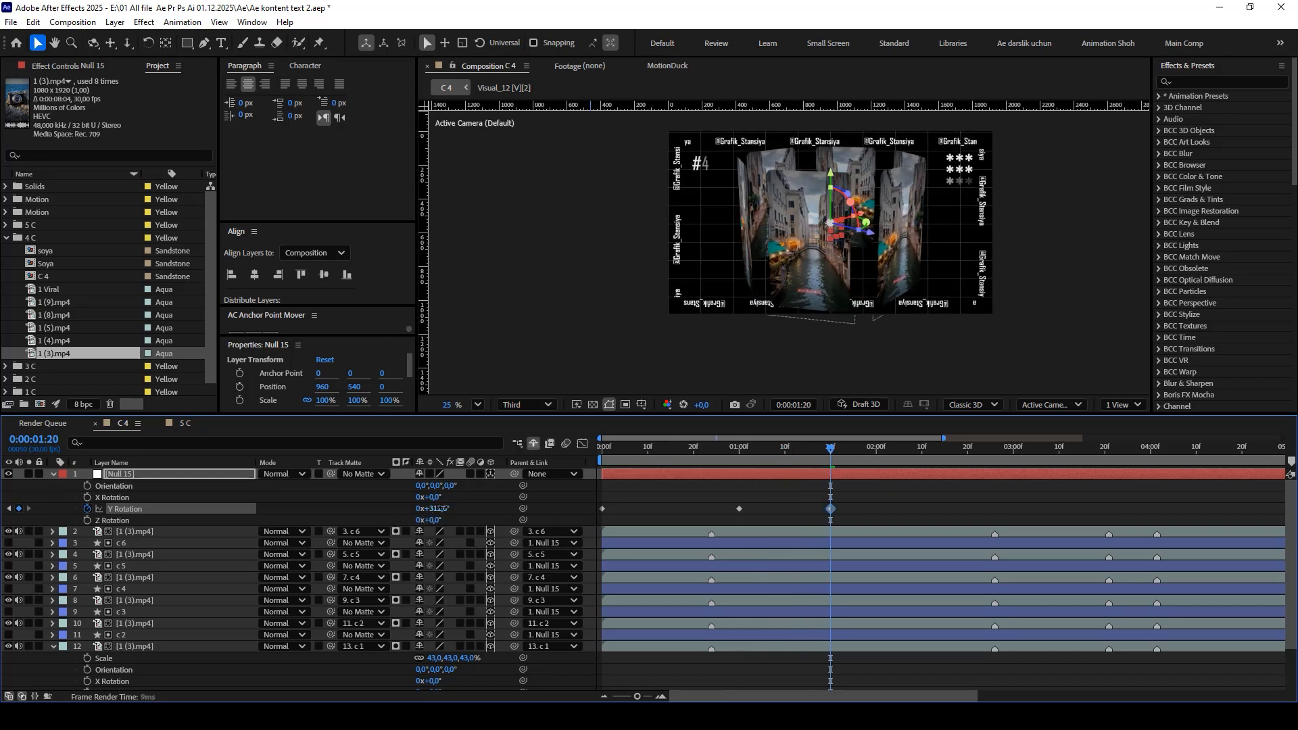
{"action": "left_click", "coordinate": [436, 508]}
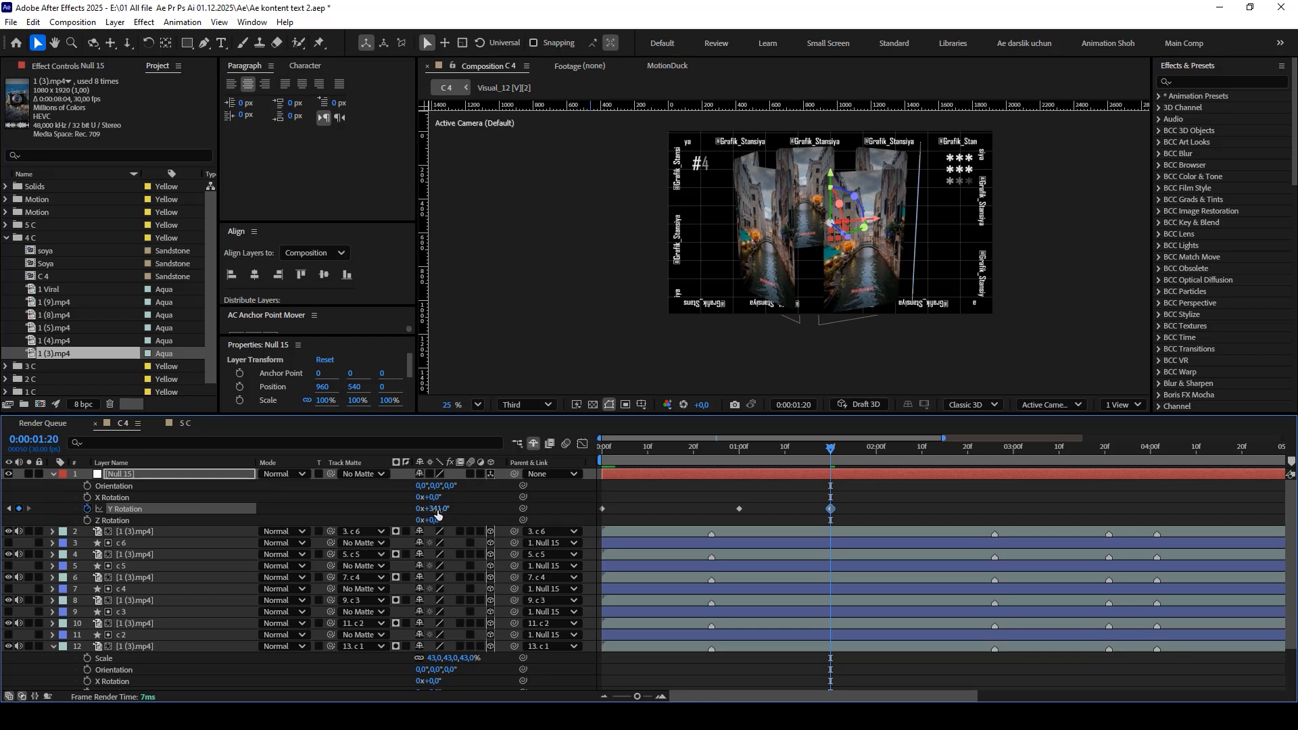
{"action": "type", "text": "360"}
{"action": "key", "text": "Return"}
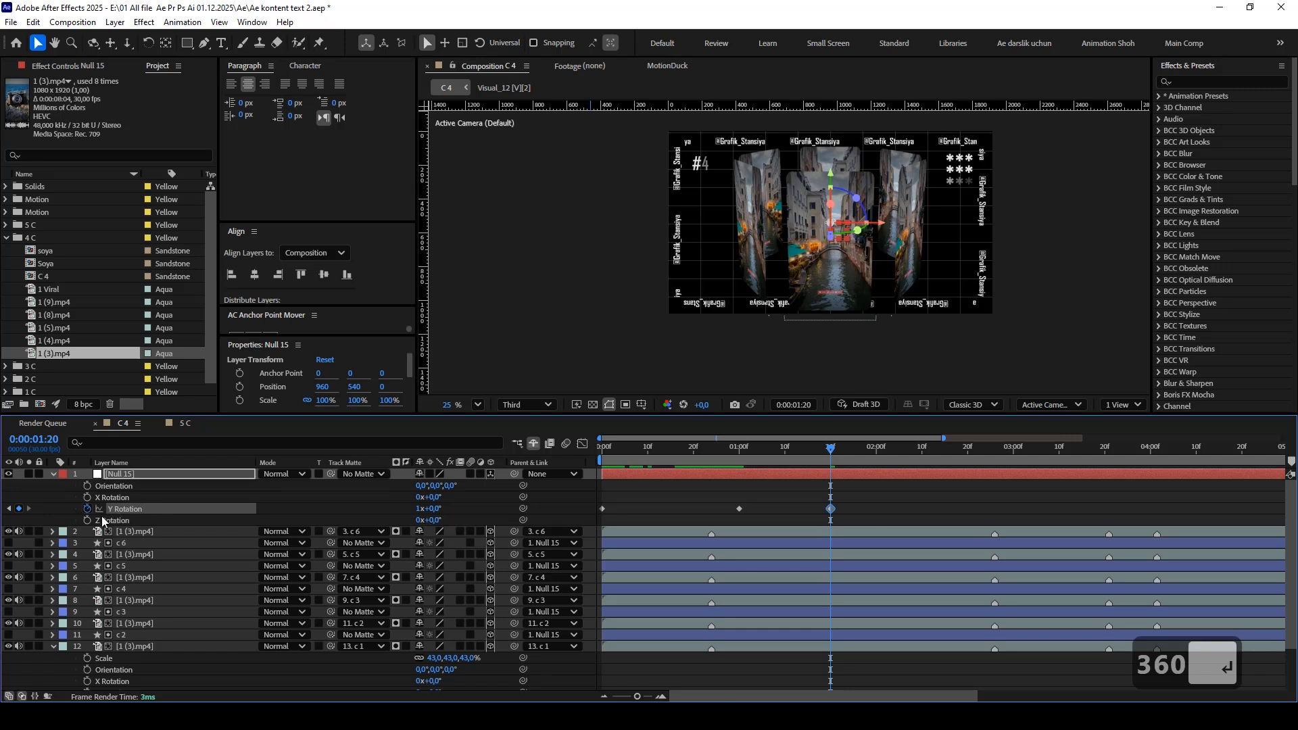
Add the expression loopOut('offset') to the null's Y Rotation.
{"action": "left_click", "coordinate": [87, 510], "text": "alt"}
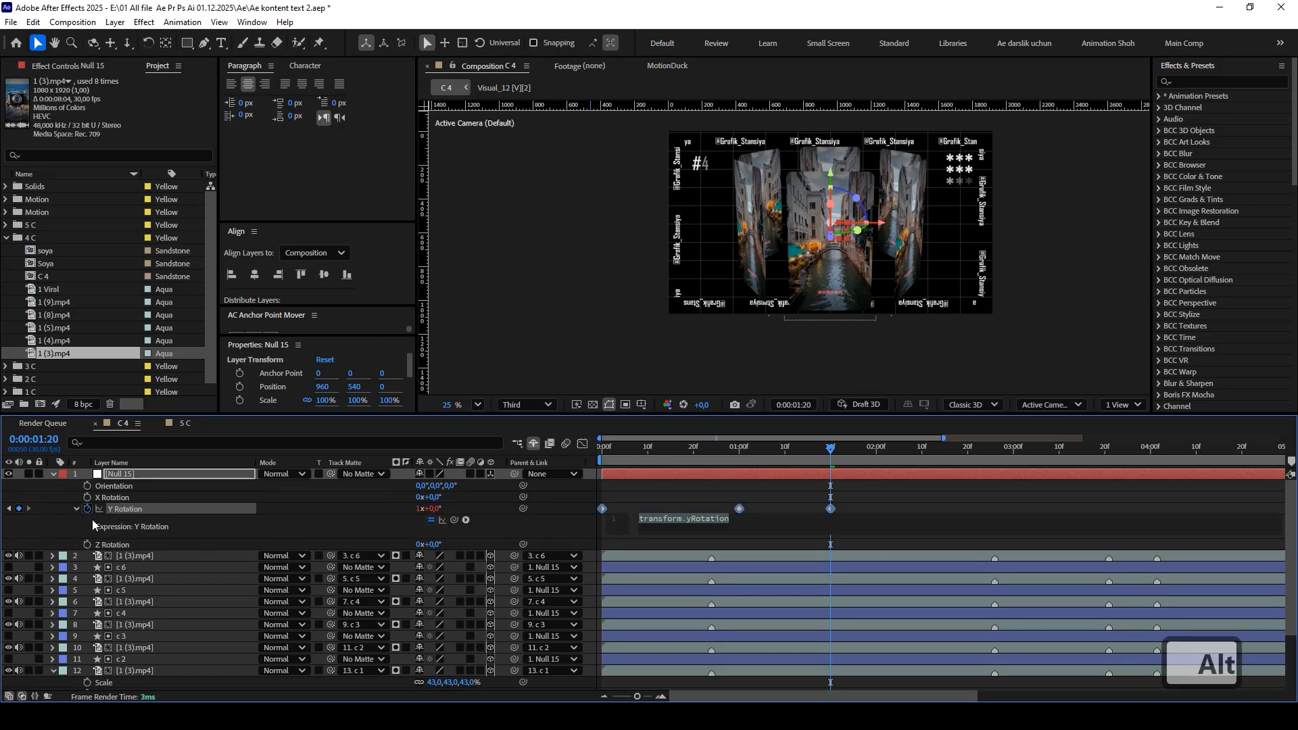
{"action": "left_click", "coordinate": [466, 520]}
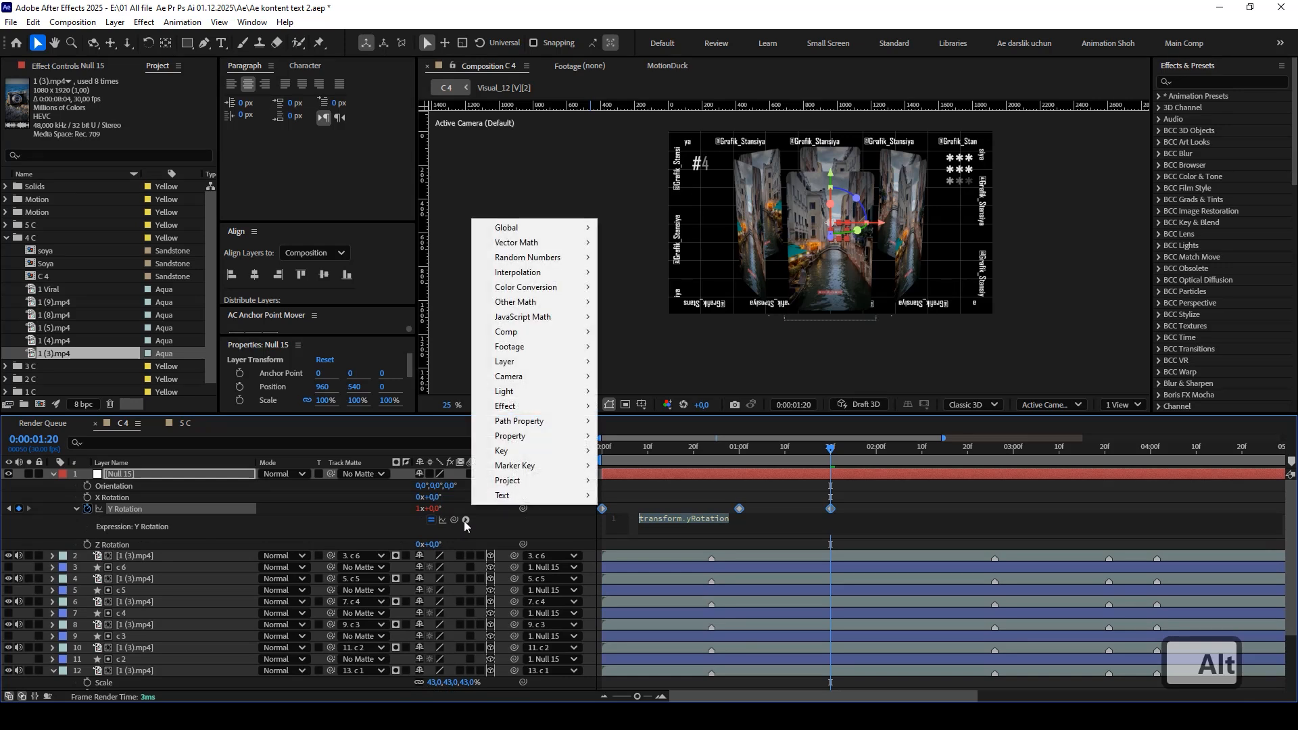
{"action": "left_click", "coordinate": [559, 518]}
{"action": "type", "text": "loo"}
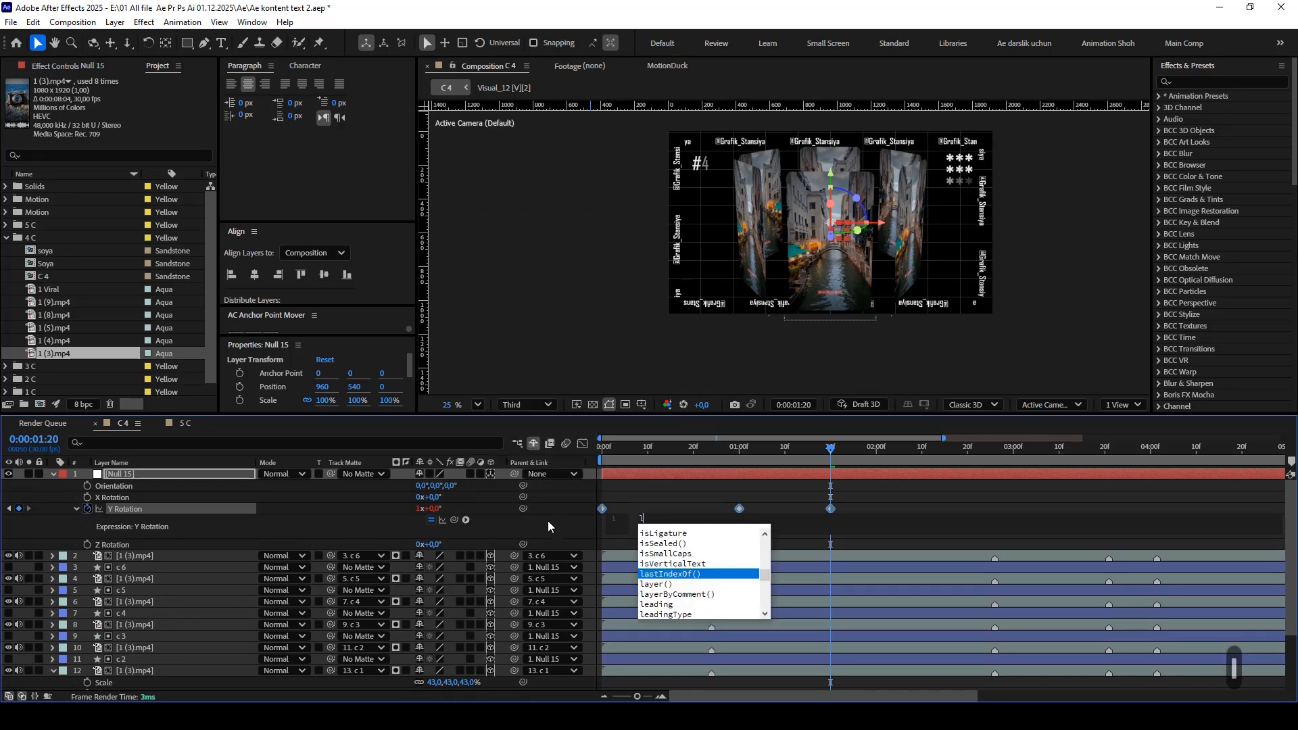
{"action": "key", "text": "Down"}
{"action": "key", "text": "Down"}
{"action": "key", "text": "Down"}
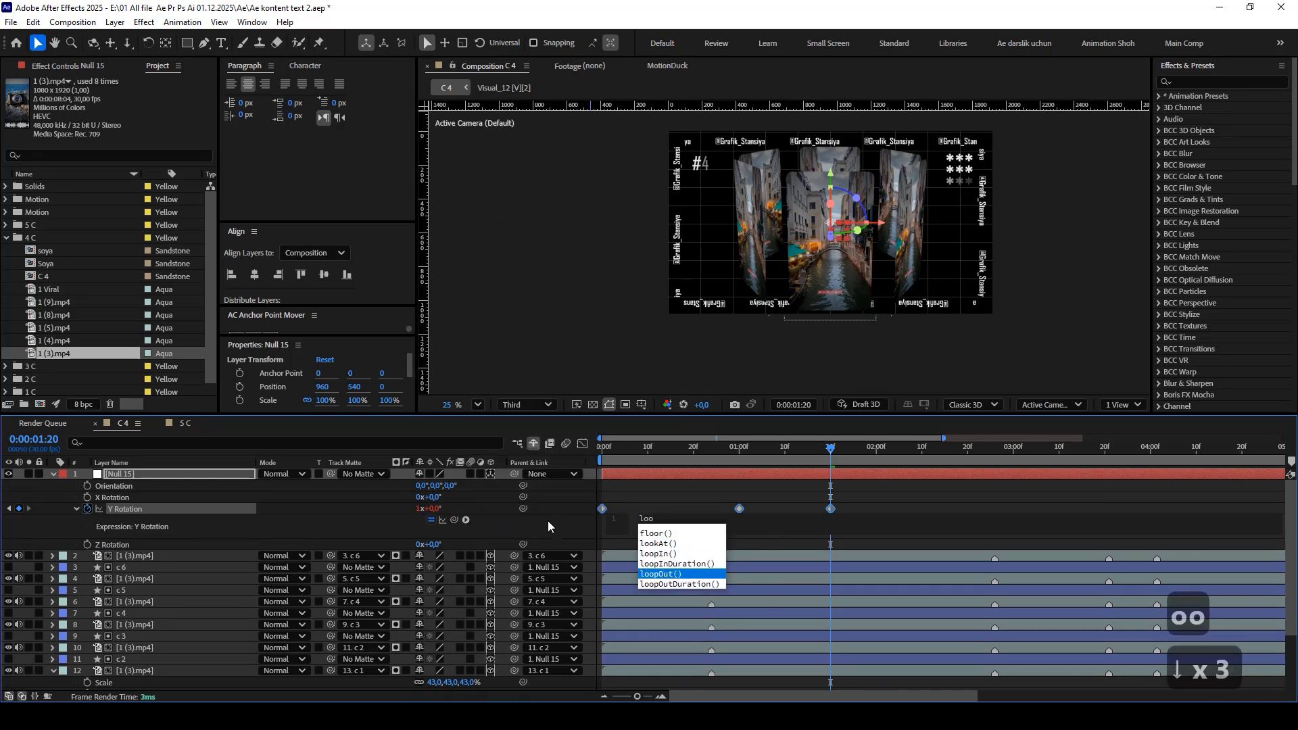
{"action": "key", "text": "Return"}
{"action": "type", "text": "'"}
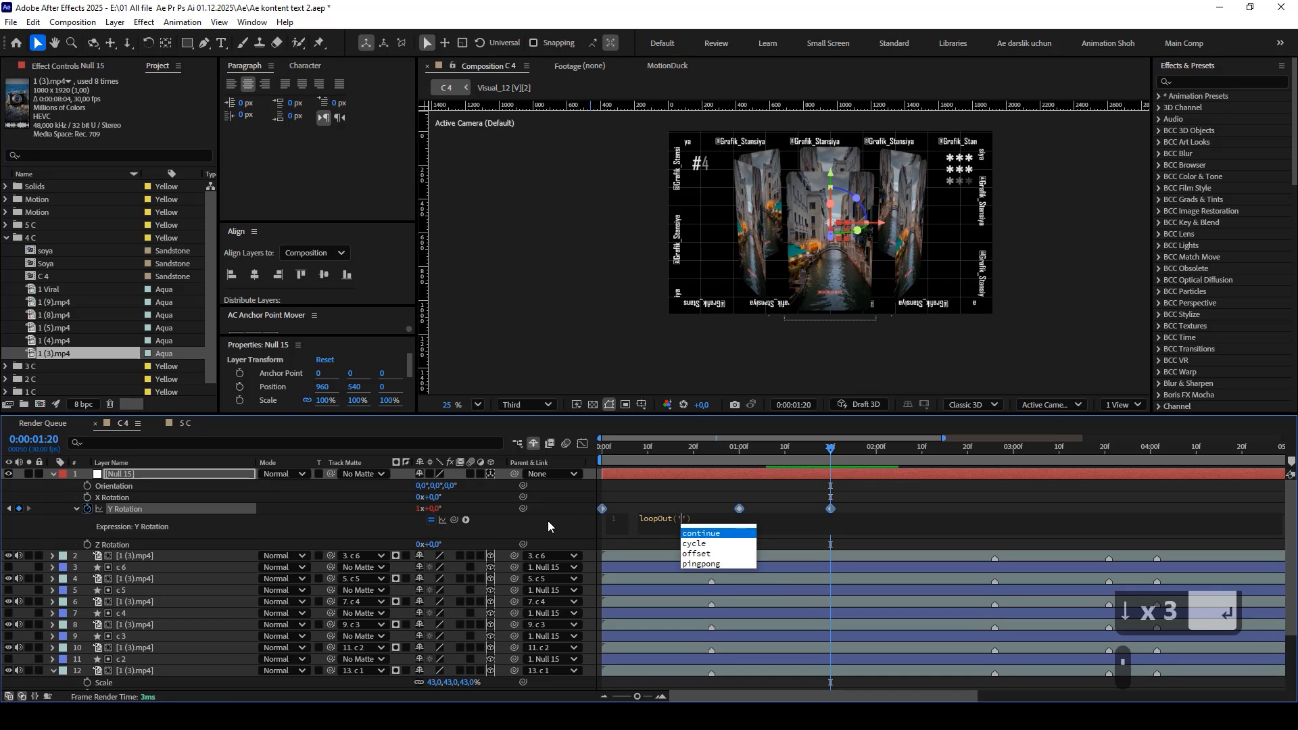
{"action": "key", "text": "Down"}
{"action": "key", "text": "Down"}
{"action": "key", "text": "Return"}
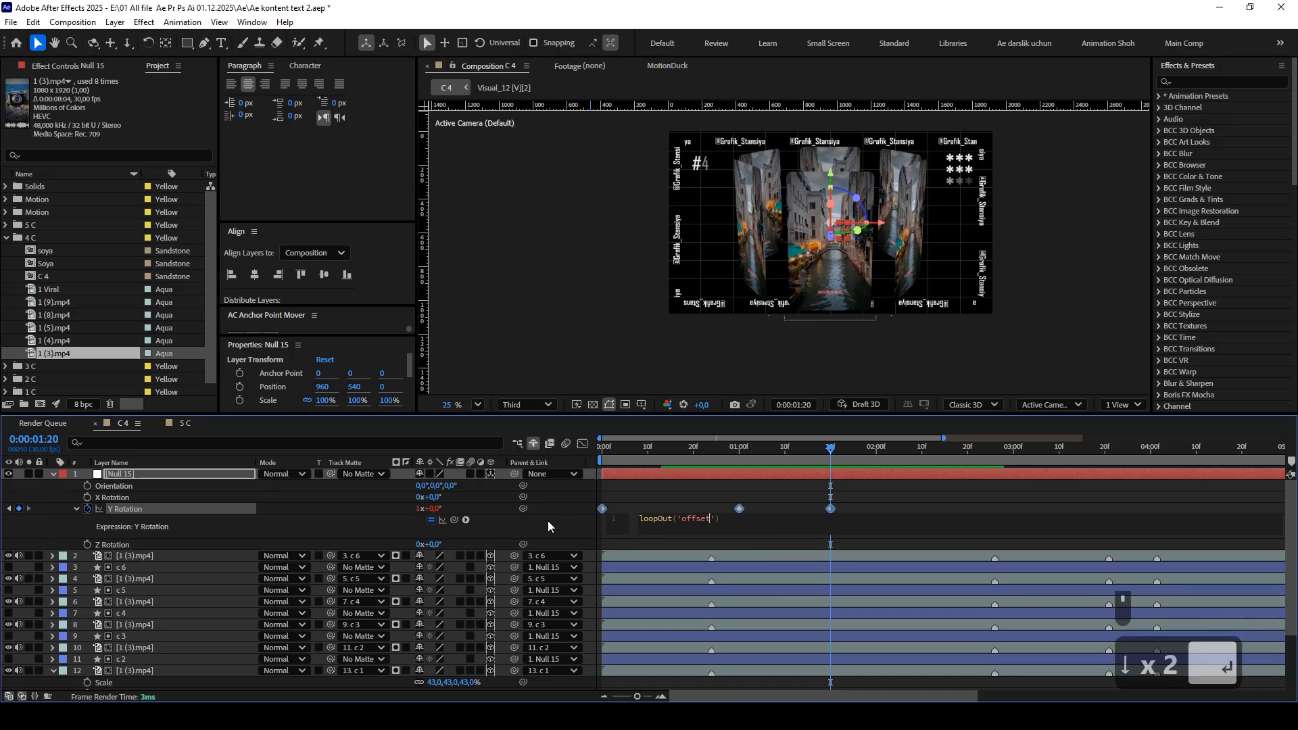
{"action": "left_click", "coordinate": [725, 545]}
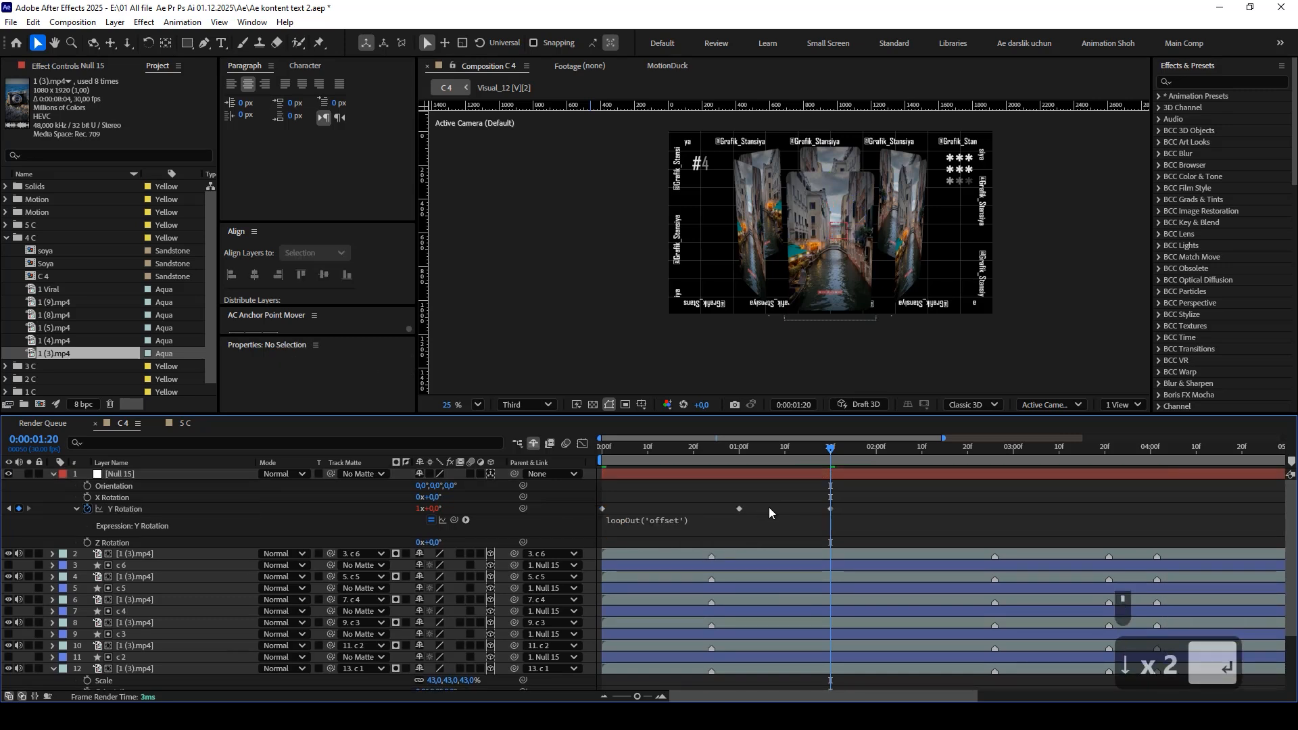
Apply Easy Ease to the null's Y Rotation keyframes at 0:00:01:00 and 0:00:01:20 and check their speed curve.
{"action": "left_click", "coordinate": [739, 508]}
{"action": "right_click", "coordinate": [740, 508]}
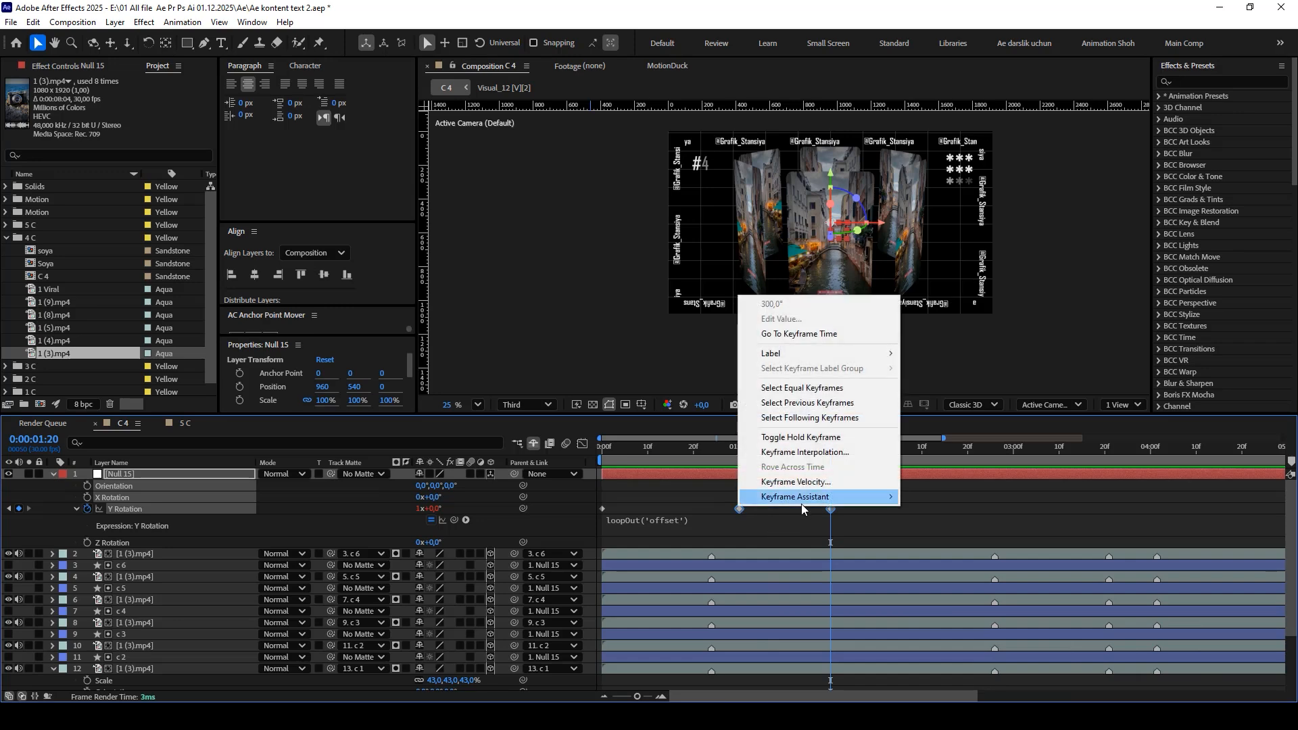
{"action": "mouse_move", "coordinate": [817, 501]}
{"action": "left_click", "coordinate": [989, 540]}
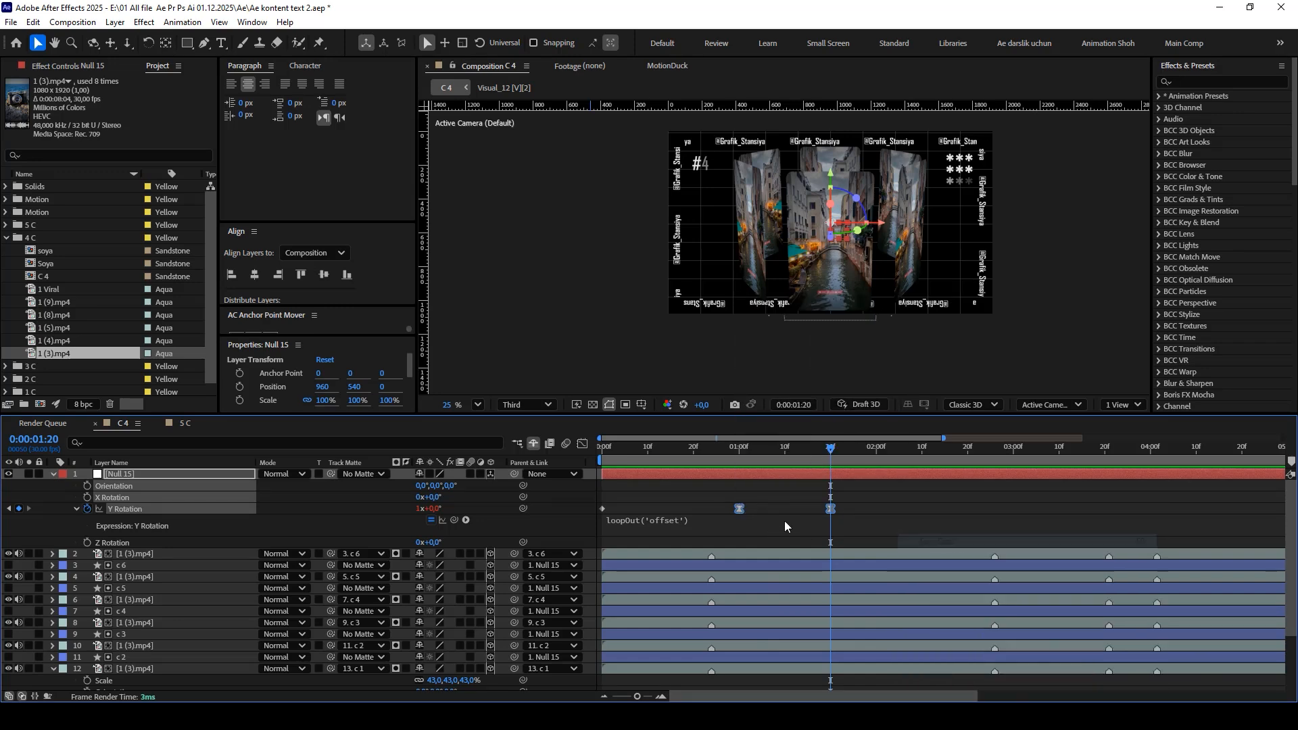
{"action": "left_click", "coordinate": [582, 444]}
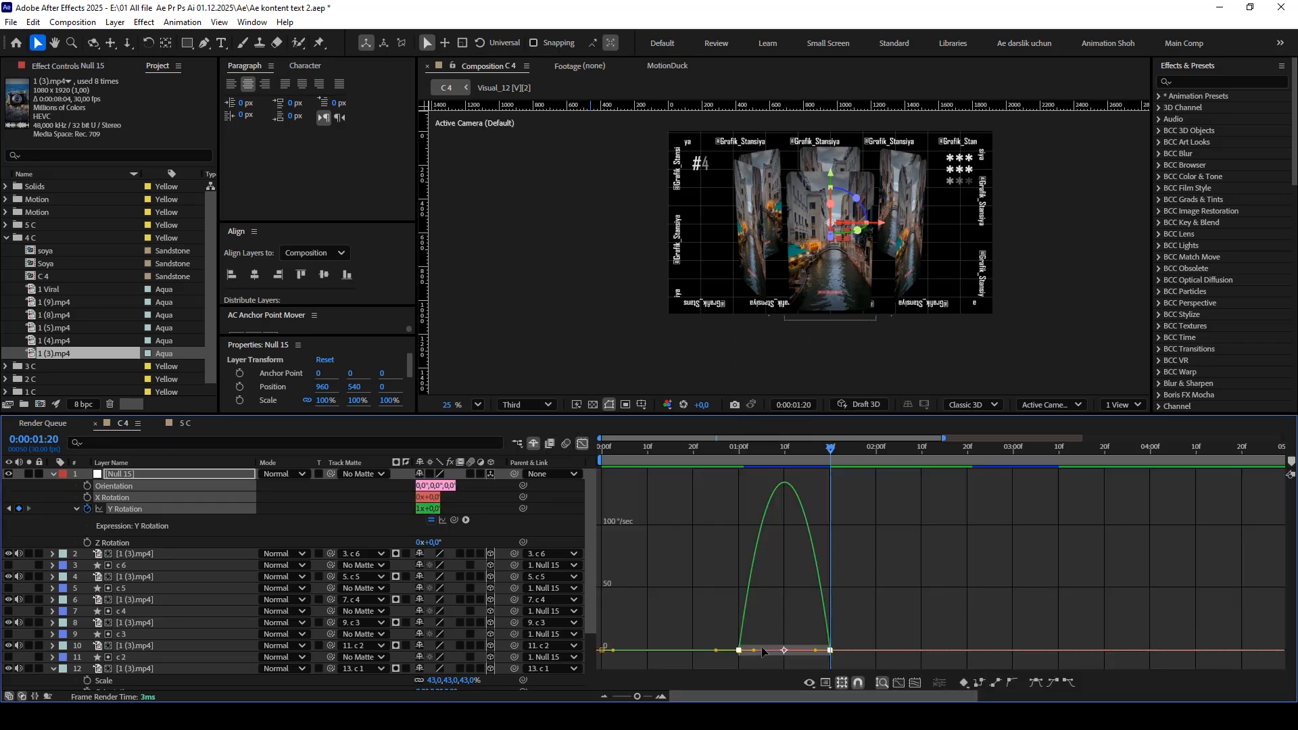
{"action": "left_click_drag", "start_coordinate": [757, 651], "coordinate": [785, 655]}
{"action": "left_click_drag", "start_coordinate": [709, 451], "coordinate": [582, 428]}
{"action": "left_click", "coordinate": [582, 445]}
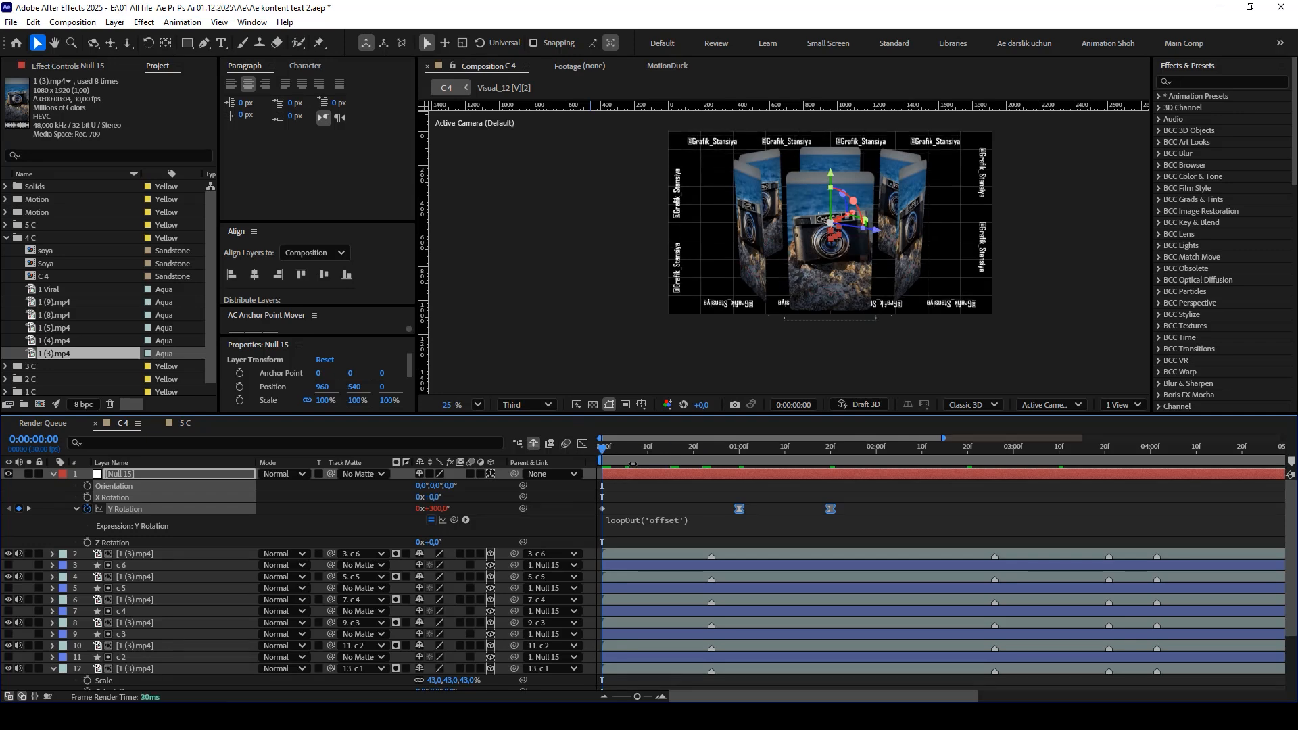
Scrub through the composition from the start to review the looping rotation of the card ring.
{"action": "left_click", "coordinate": [97, 554]}
{"action": "left_click", "coordinate": [40, 565]}
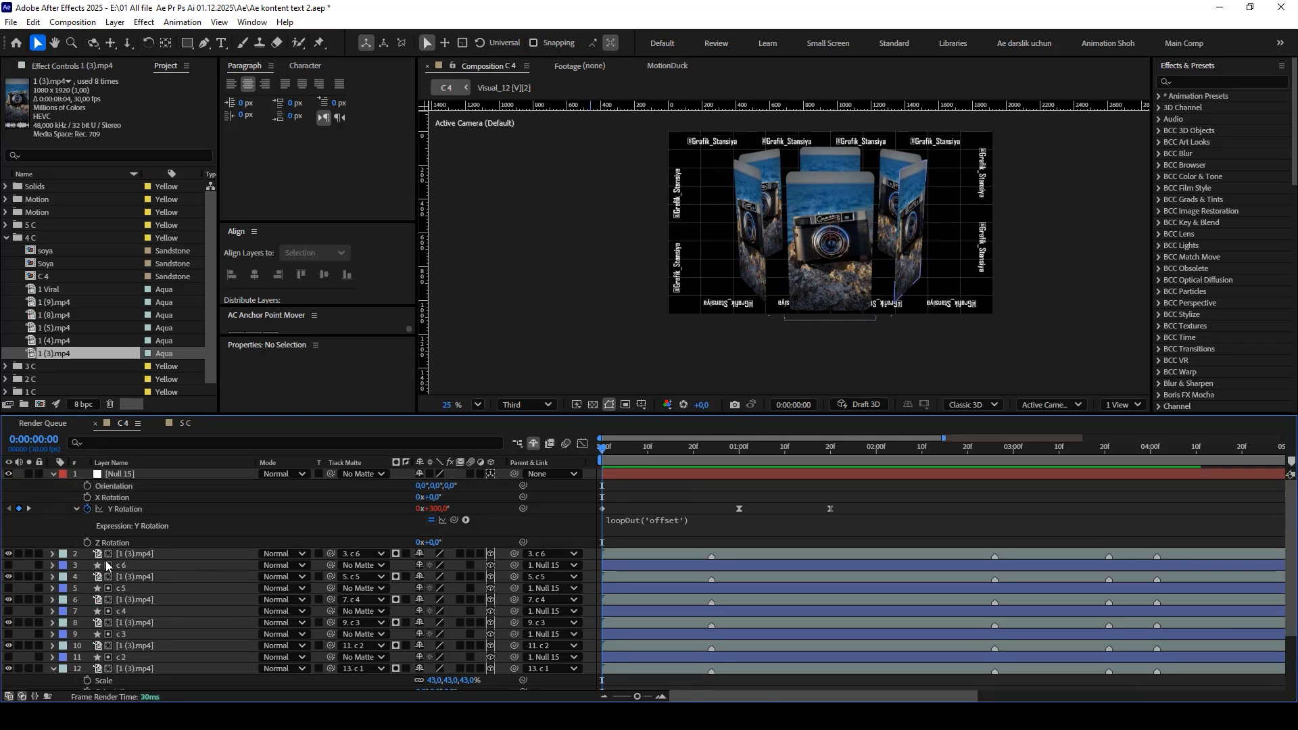
{"action": "key", "text": "Home"}
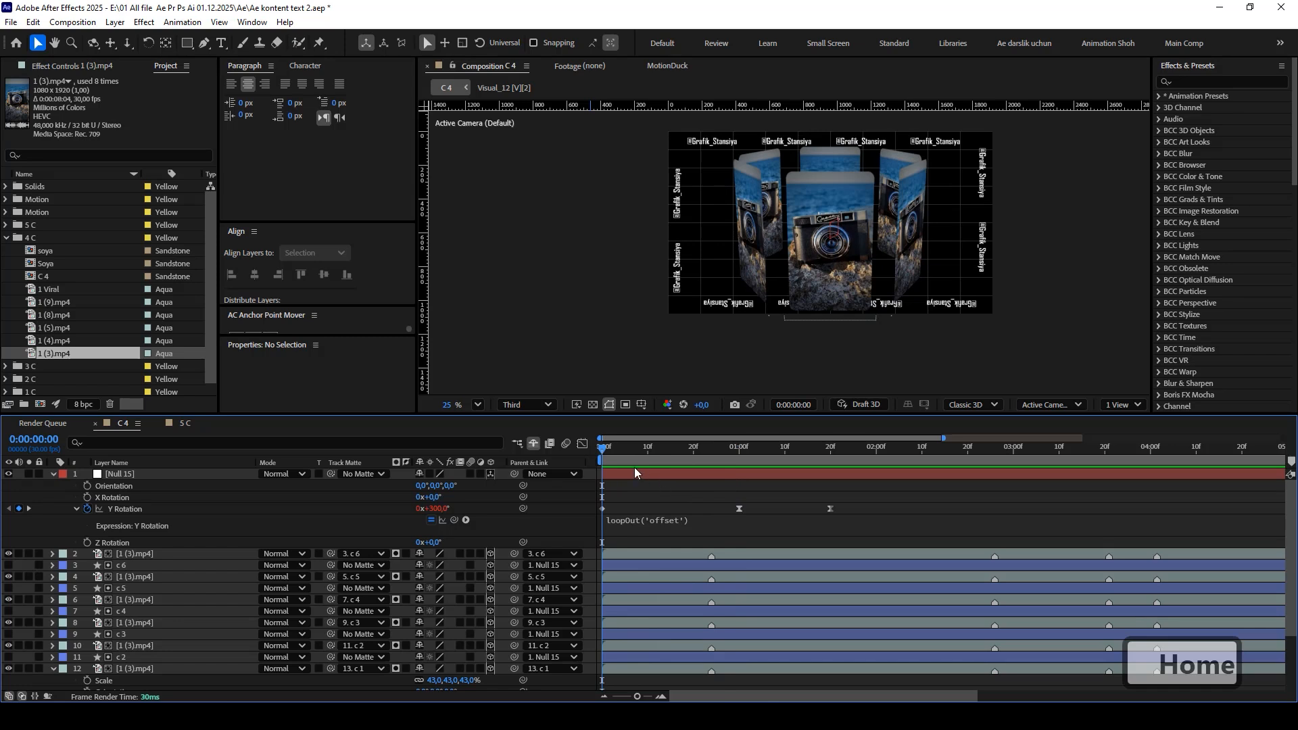
{"action": "left_click", "coordinate": [602, 510]}
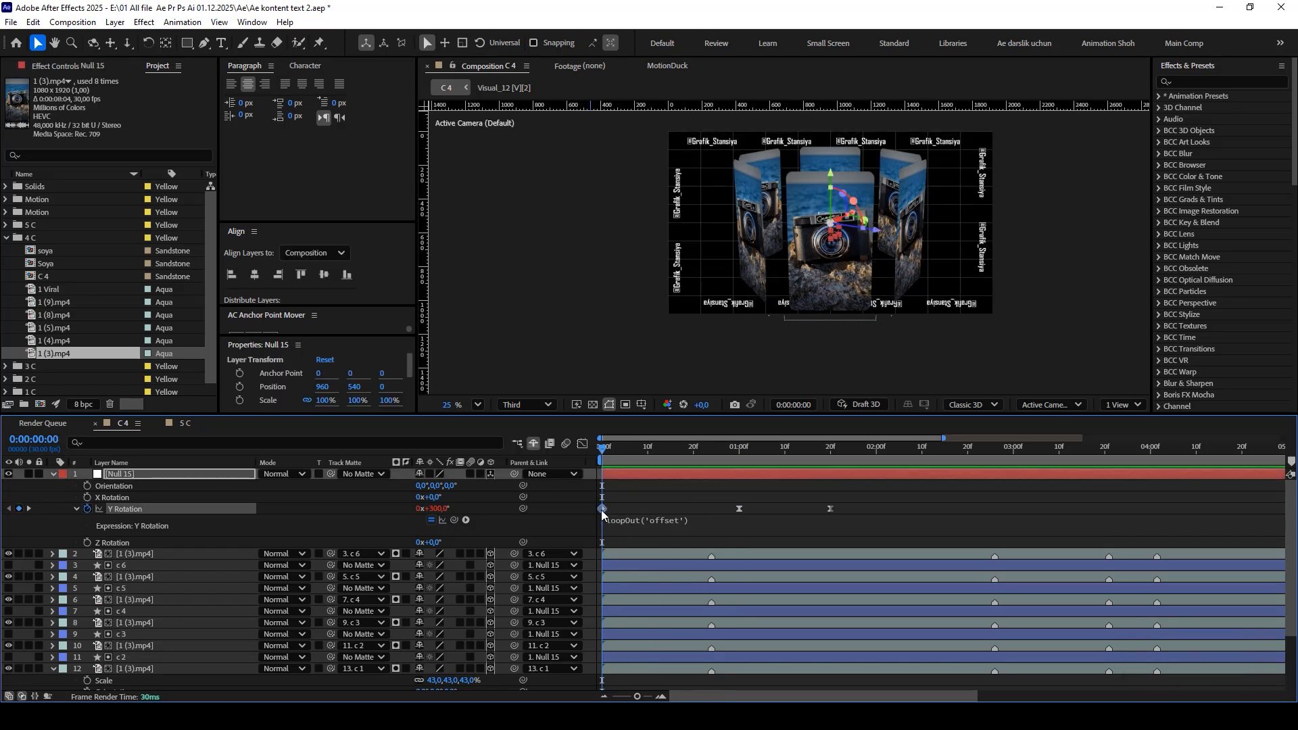
{"action": "left_click_drag", "start_coordinate": [632, 456], "coordinate": [744, 471]}
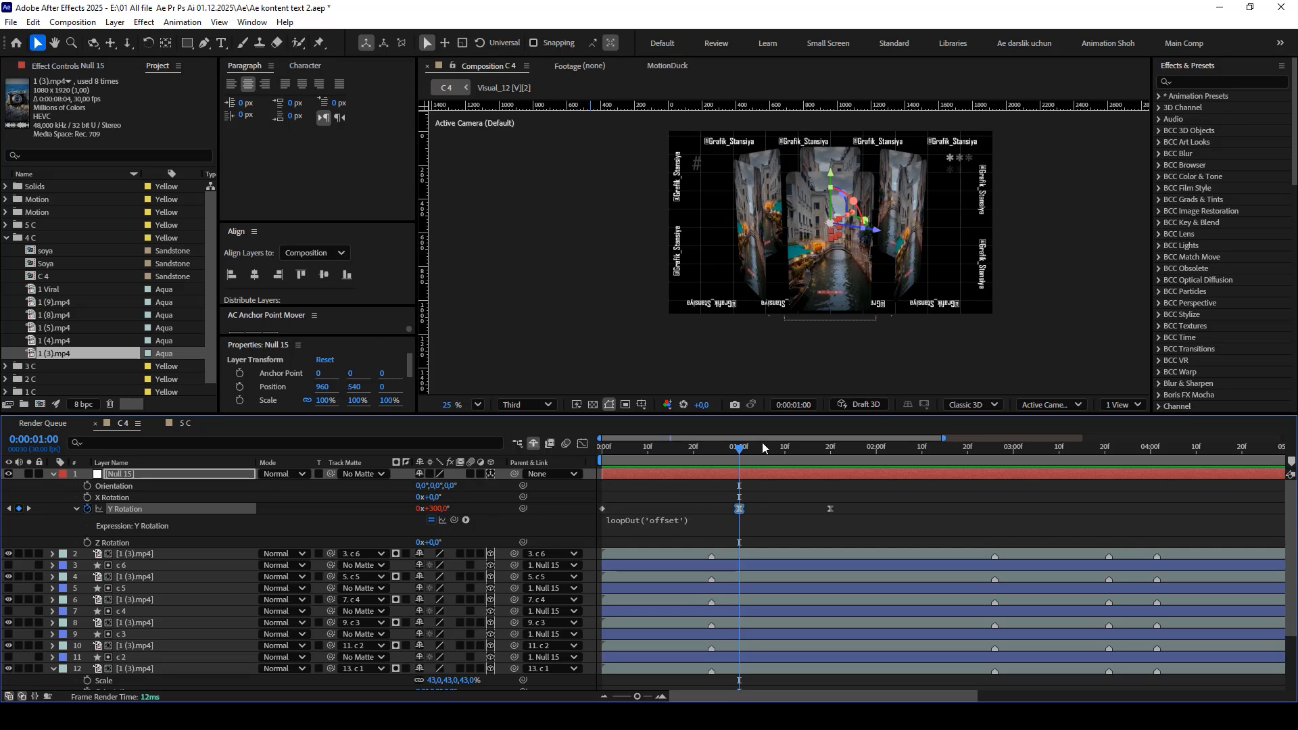
{"action": "left_click_drag", "start_coordinate": [743, 465], "coordinate": [931, 459]}
{"action": "key", "text": "space"}
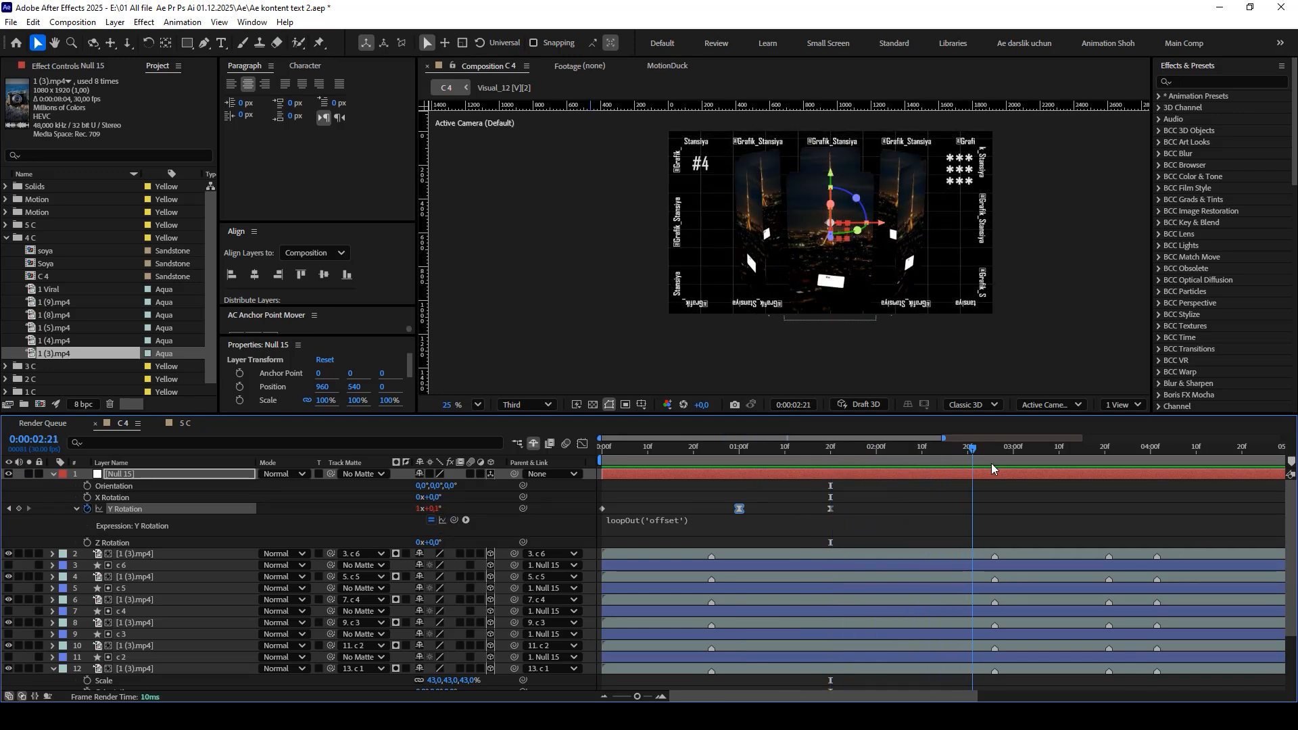
{"action": "key", "text": "Home"}
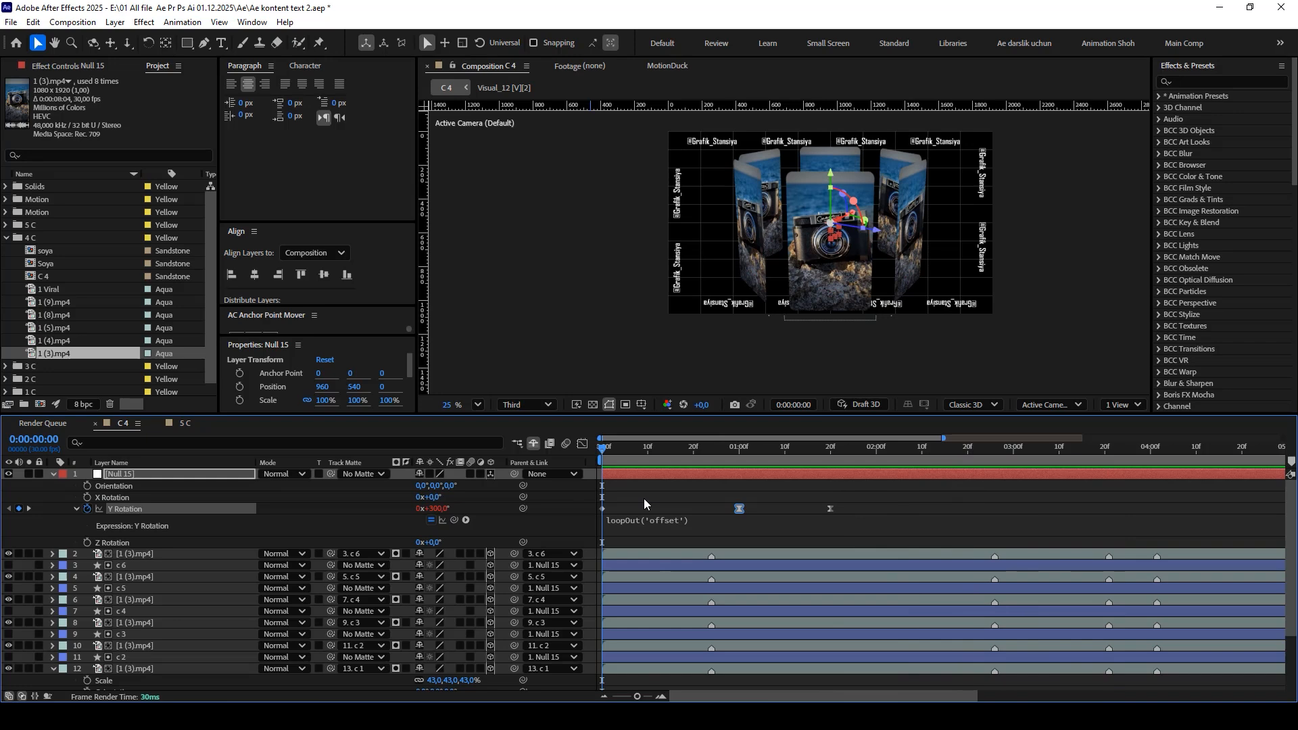
Play the ring animation from the first frame and save the project.
{"action": "left_click", "coordinate": [683, 528]}
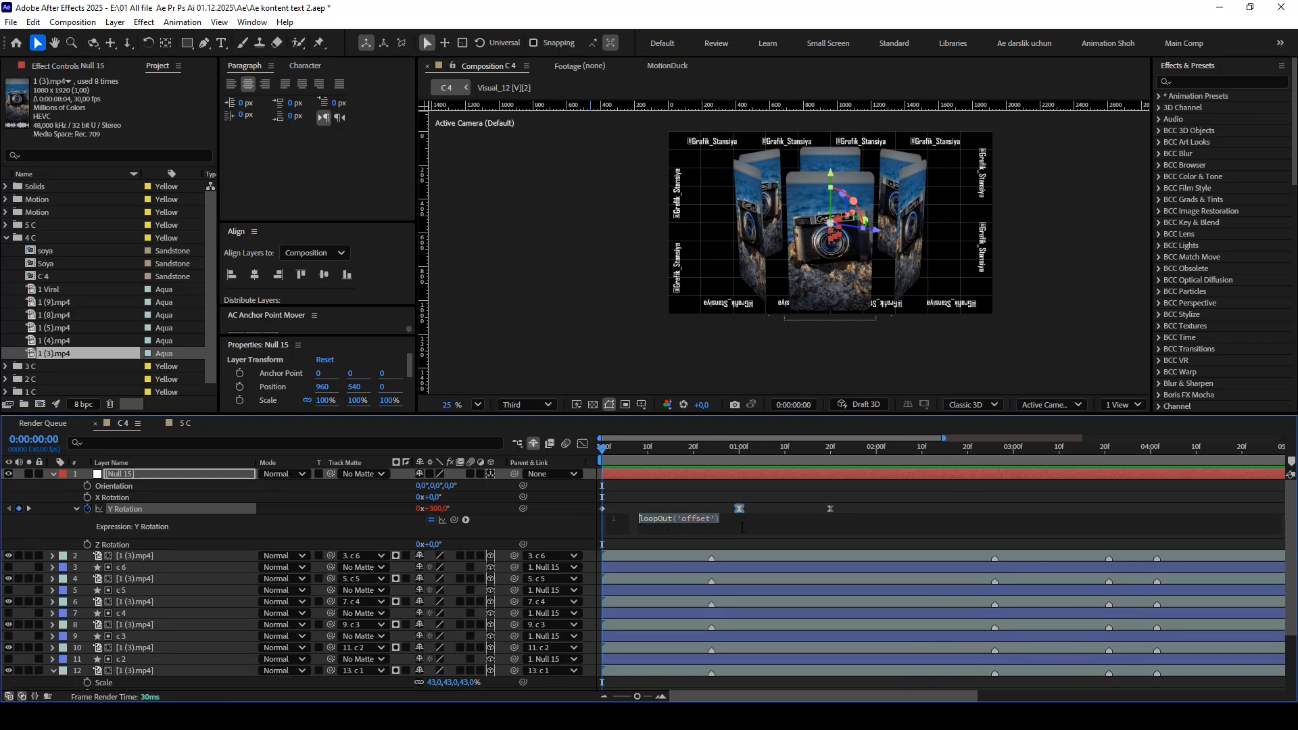
{"action": "left_click", "coordinate": [769, 501]}
{"action": "key", "text": "space"}
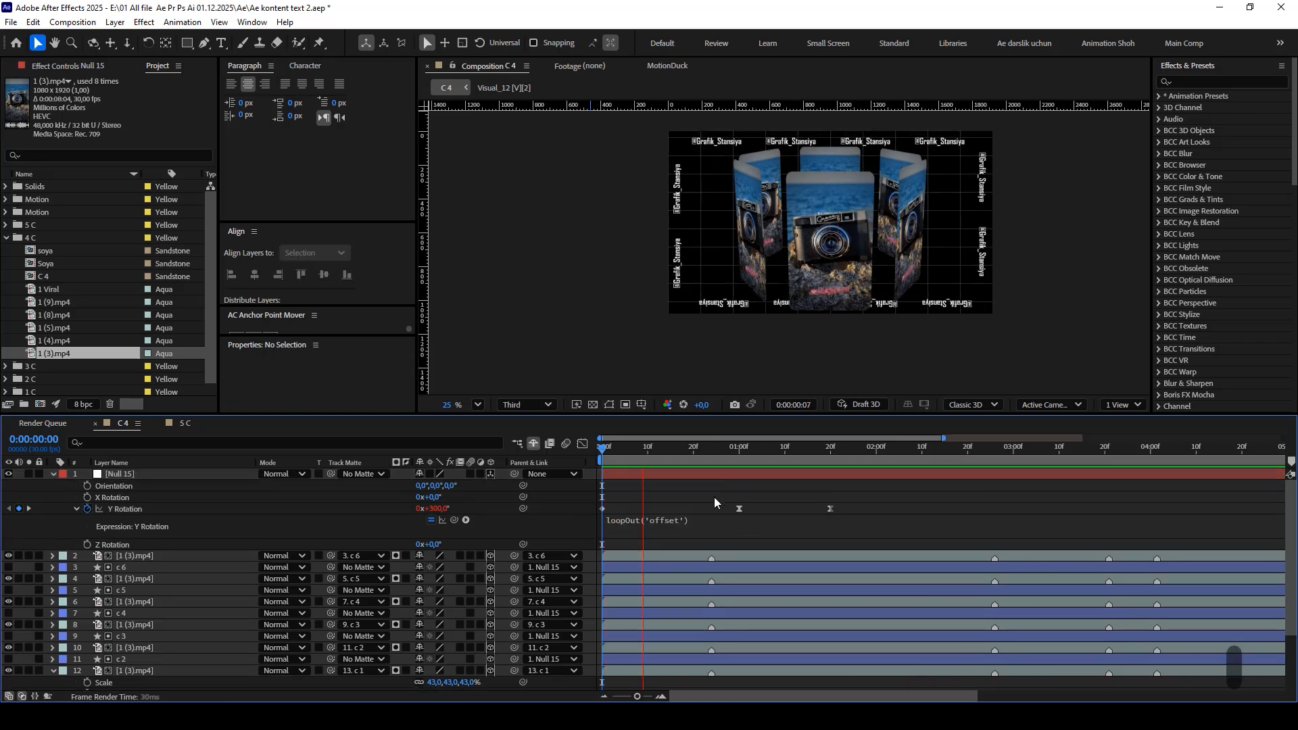
{"action": "key", "text": "ctrl+s"}
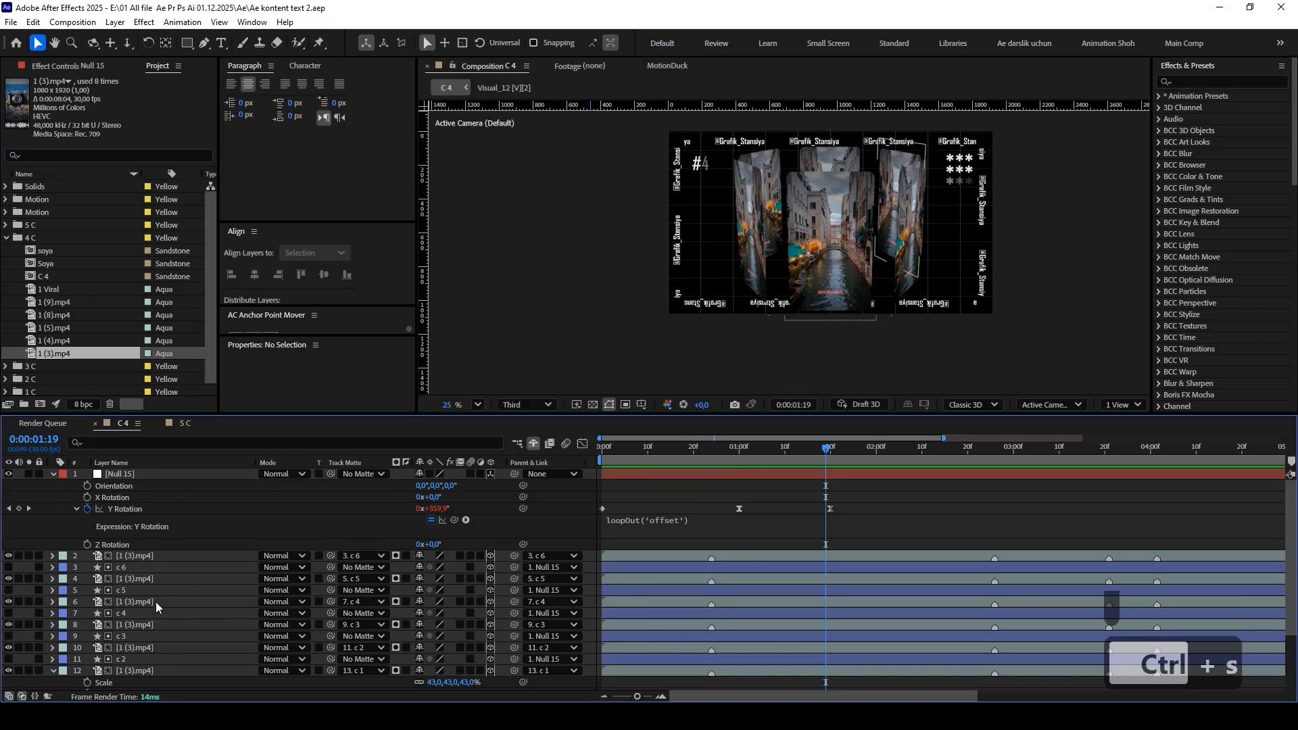
Replace the footage of the video layer matted by c 5 with 1 (4).mp4.
{"action": "left_click", "coordinate": [163, 580]}
{"action": "left_click", "coordinate": [168, 558]}
{"action": "left_click", "coordinate": [228, 530]}
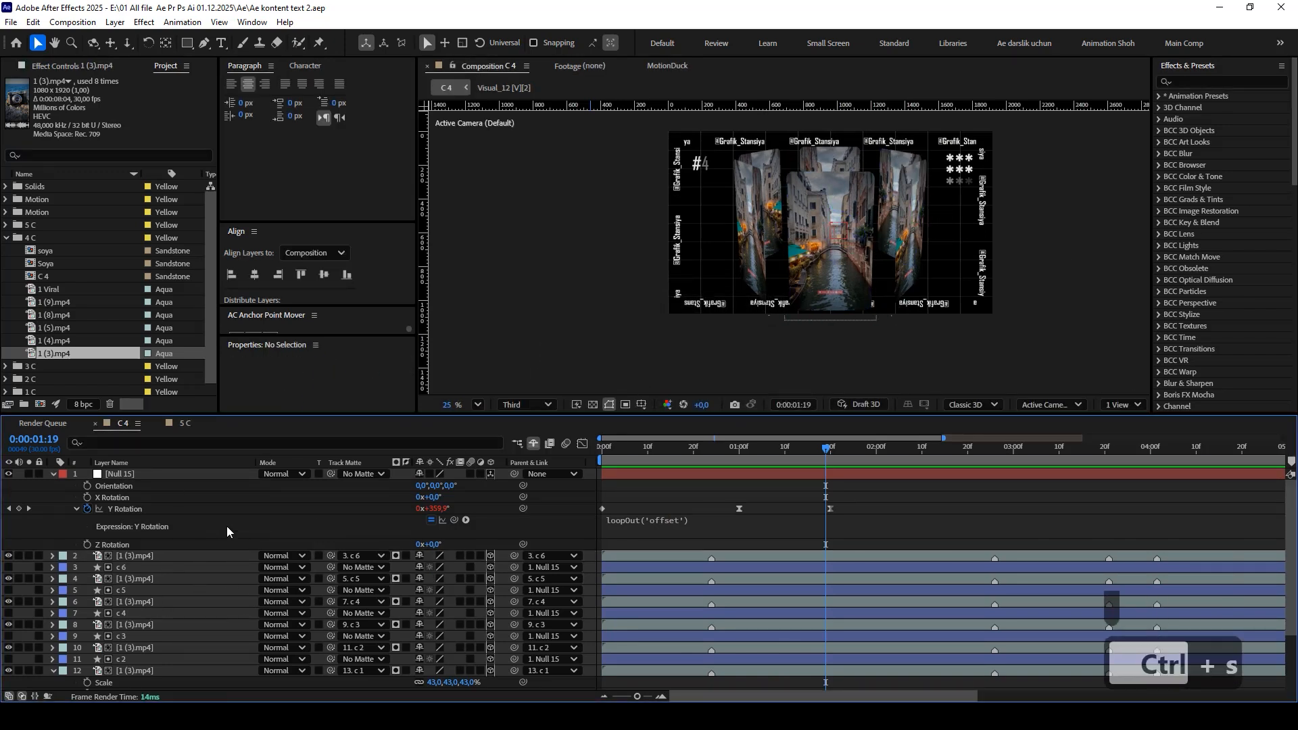
{"action": "left_click", "coordinate": [194, 569]}
{"action": "left_click", "coordinate": [161, 558]}
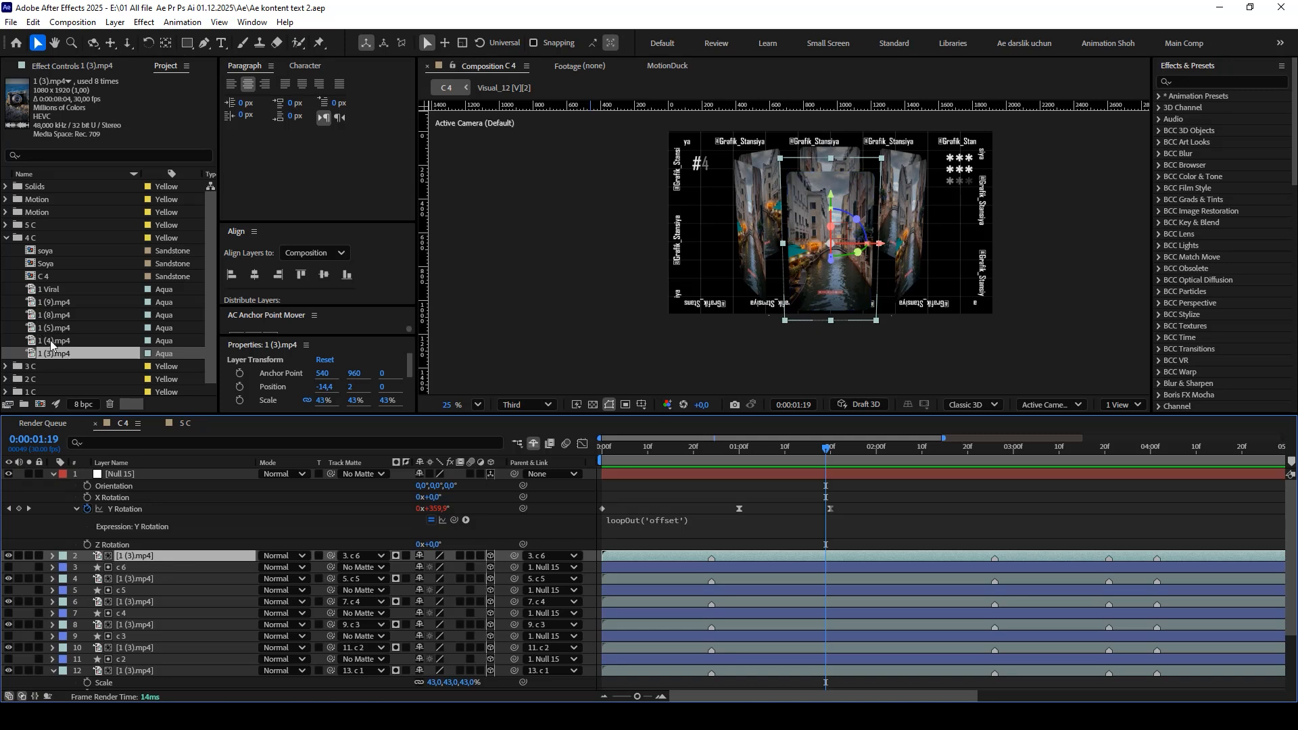
{"action": "left_click", "coordinate": [156, 580]}
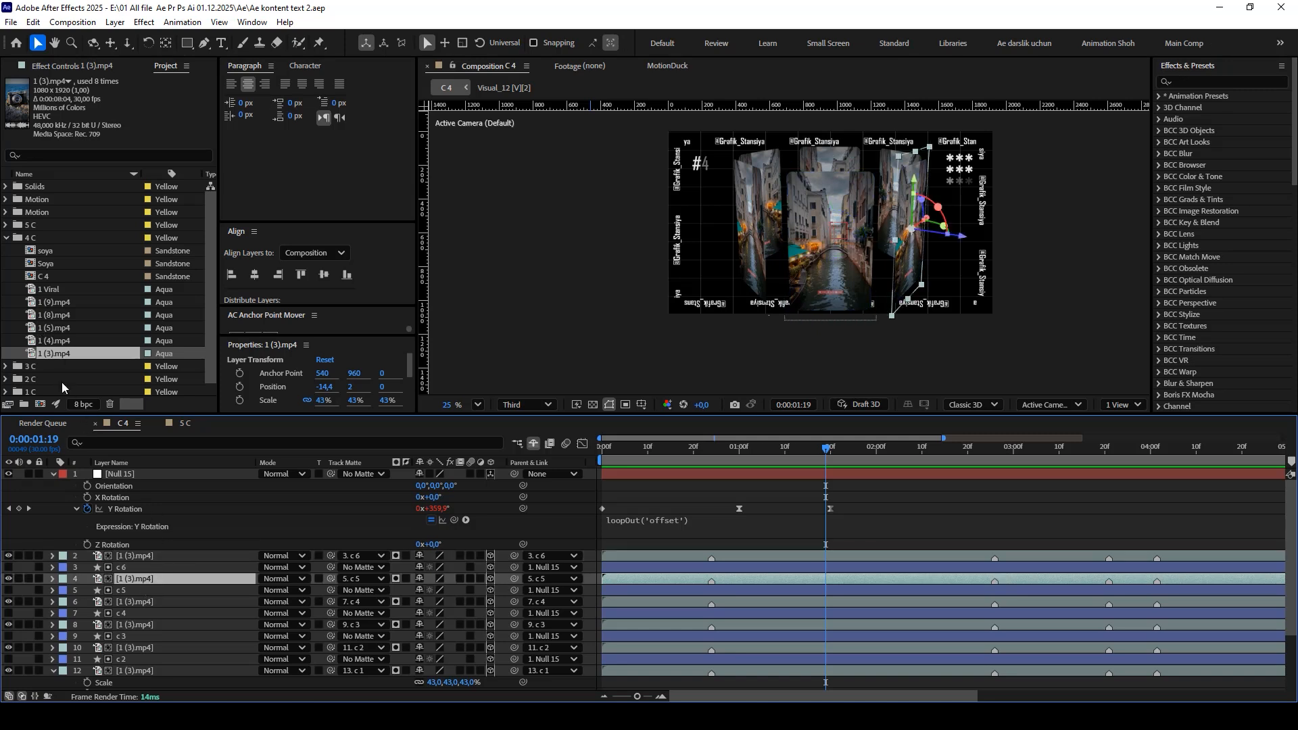
{"action": "left_click", "coordinate": [67, 342]}
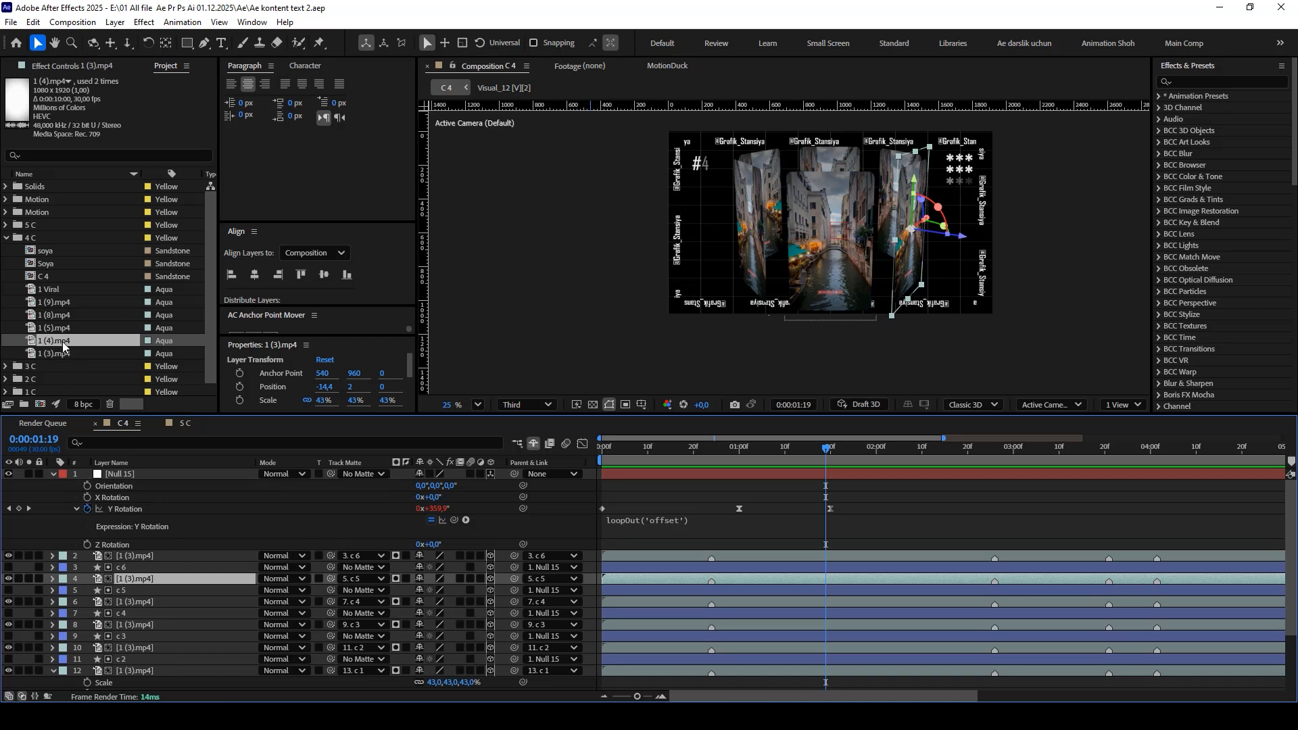
{"action": "left_click_drag", "start_coordinate": [62, 342], "coordinate": [135, 578]}
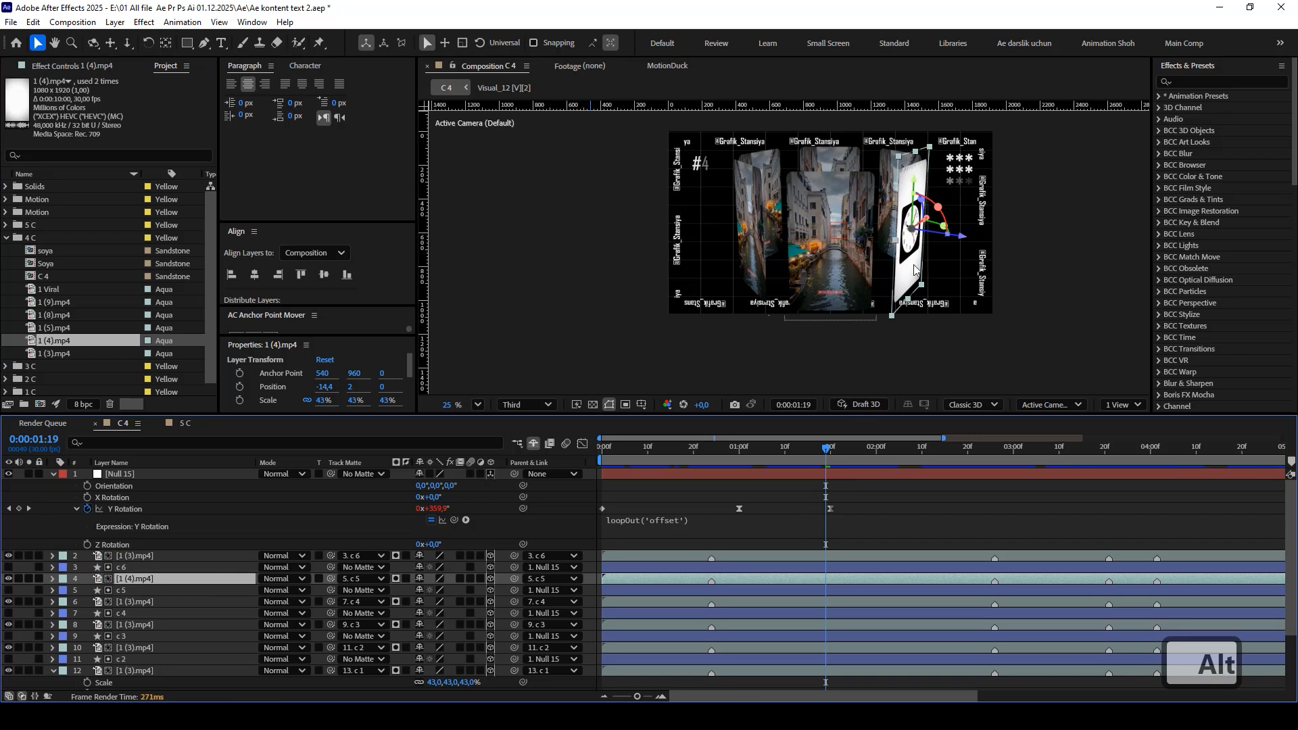
Replace the footage of the video layer matted by c 4 with 1 (5).mp4.
{"action": "left_click", "coordinate": [141, 601]}
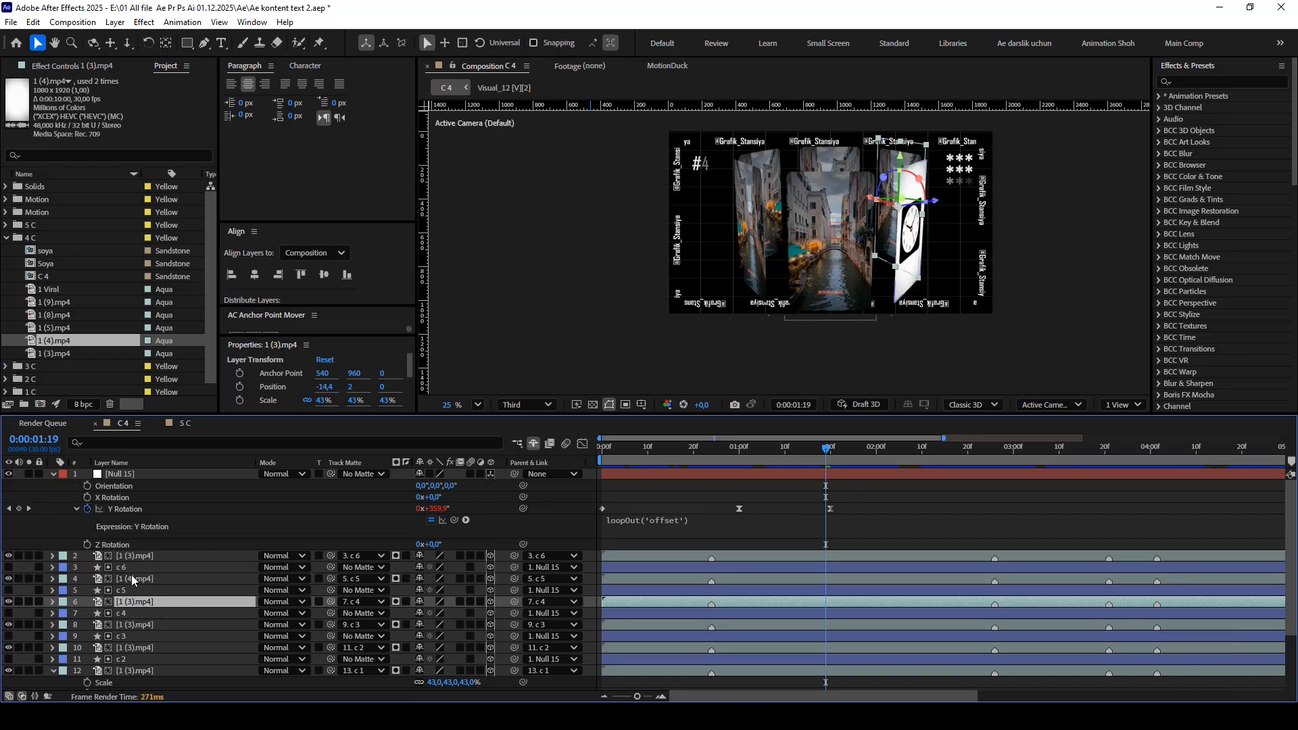
{"action": "left_click", "coordinate": [56, 328]}
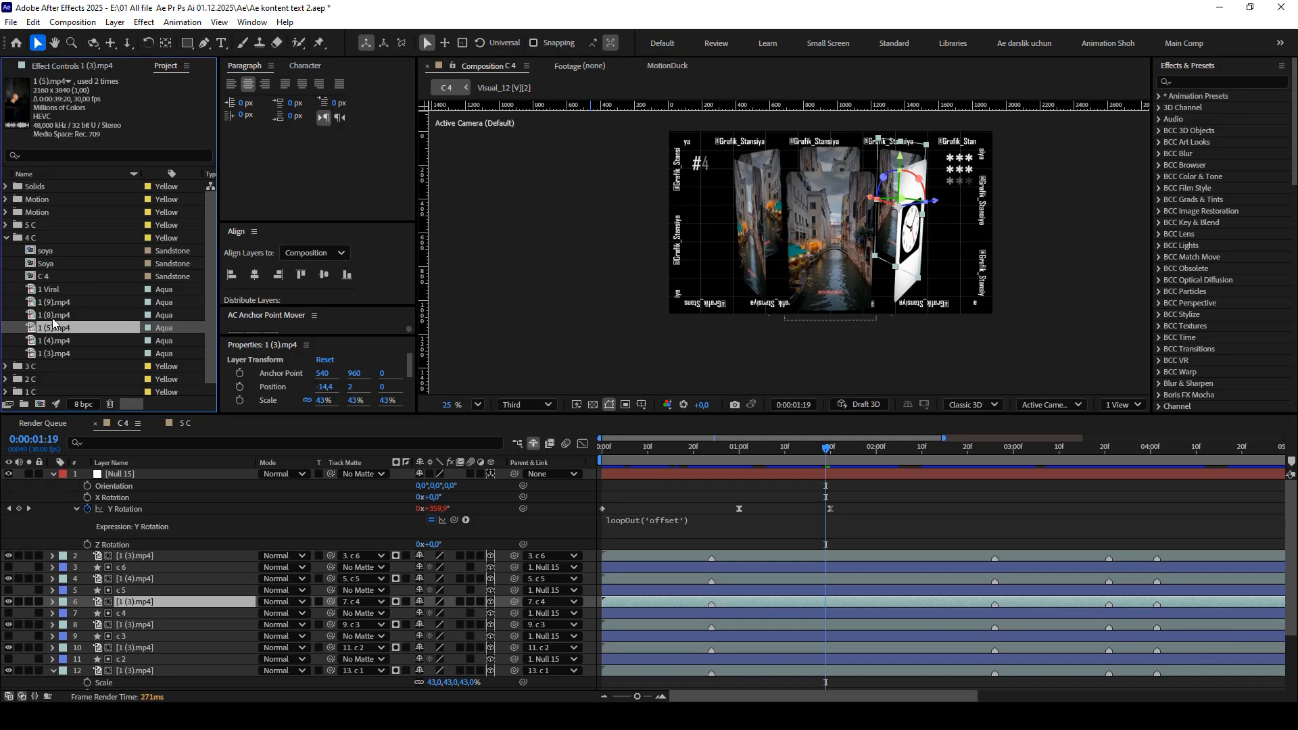
{"action": "key", "text": "alt"}
{"action": "left_click_drag", "start_coordinate": [55, 333], "coordinate": [138, 604]}
Scale the 1 (5).mp4 layer down to 24% to fit its card, viewing the ring at 0:00:03:18.
{"action": "left_click_drag", "start_coordinate": [826, 453], "coordinate": [1098, 471]}
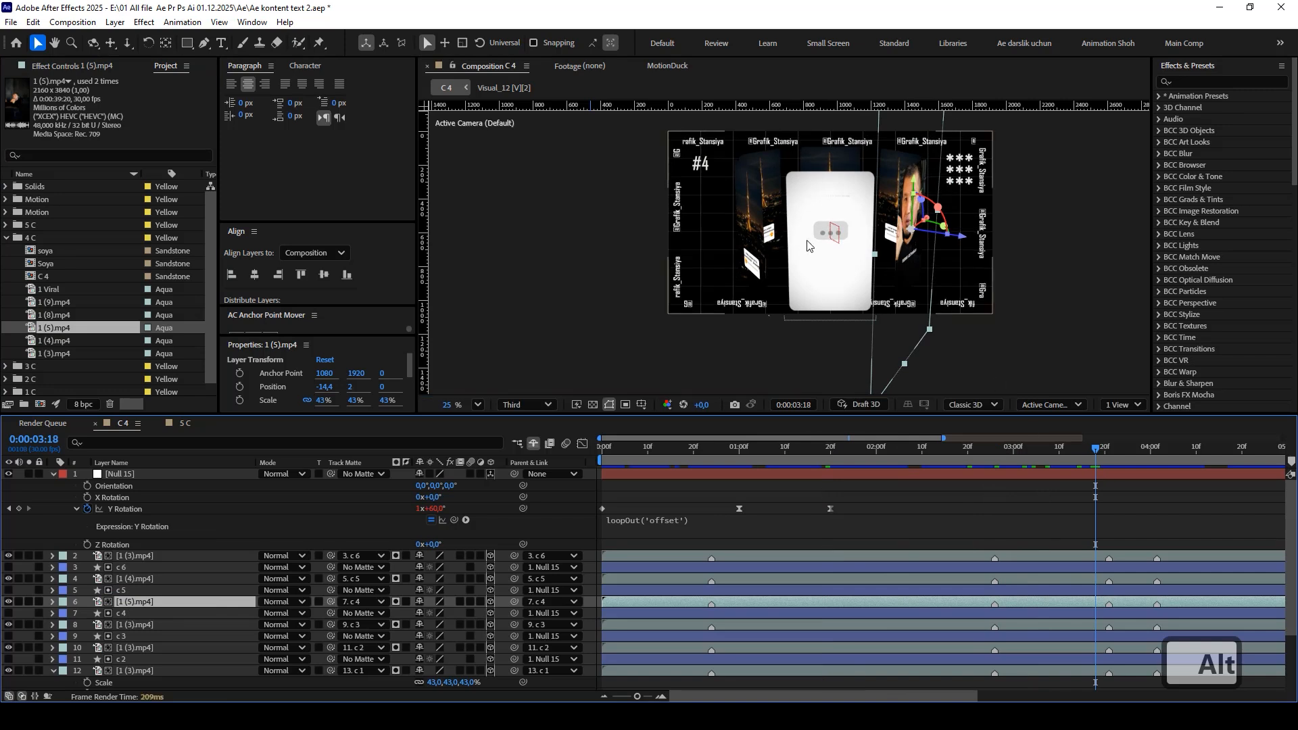
{"action": "key", "text": "s"}
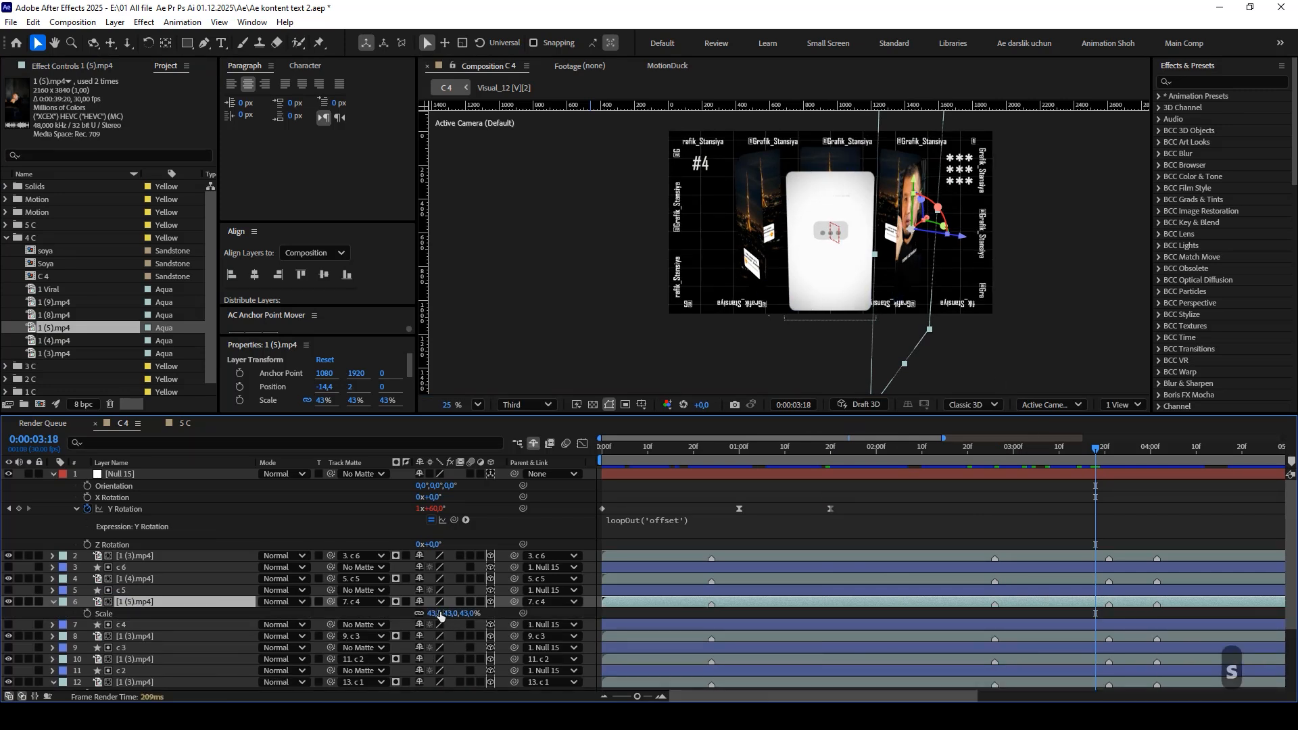
{"action": "left_click_drag", "start_coordinate": [435, 616], "coordinate": [414, 615]}
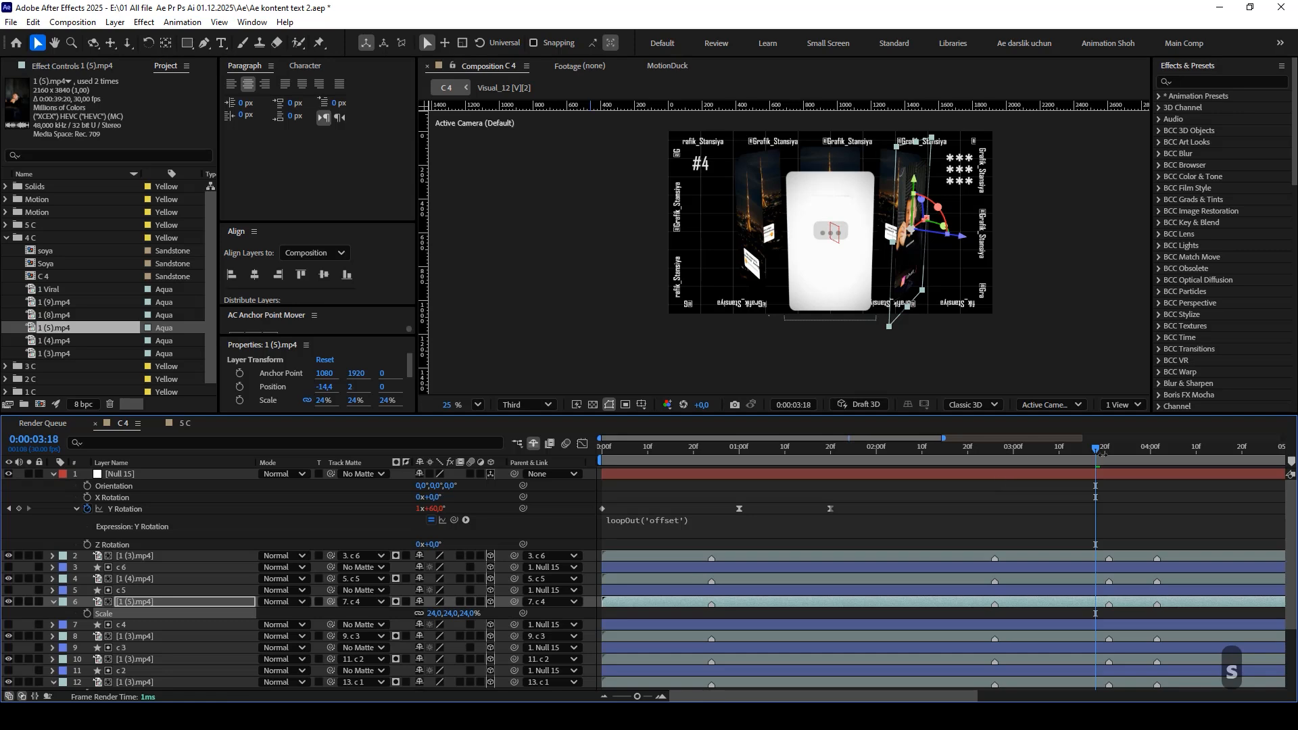
Set the duration of composition C 4 to 0:00:50:00.
{"action": "left_click_drag", "start_coordinate": [1103, 456], "coordinate": [1188, 452]}
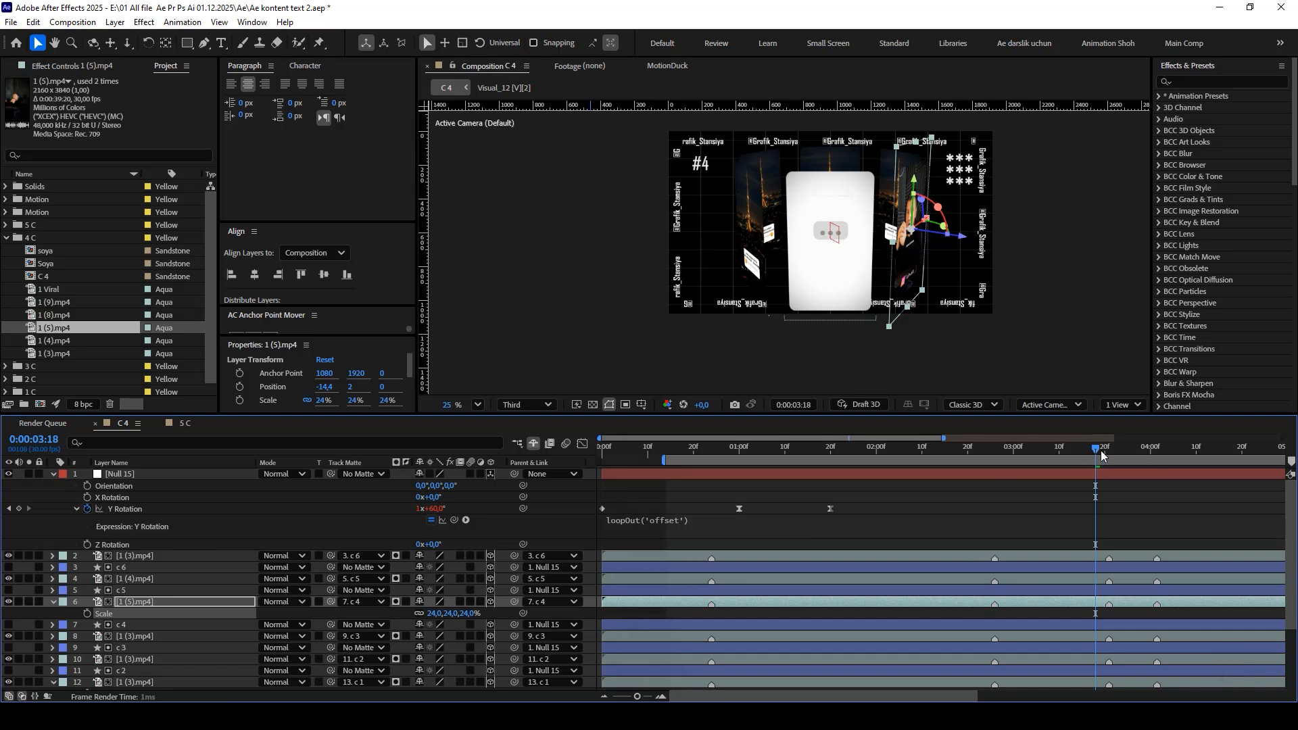
{"action": "left_click_drag", "start_coordinate": [1100, 451], "coordinate": [925, 460]}
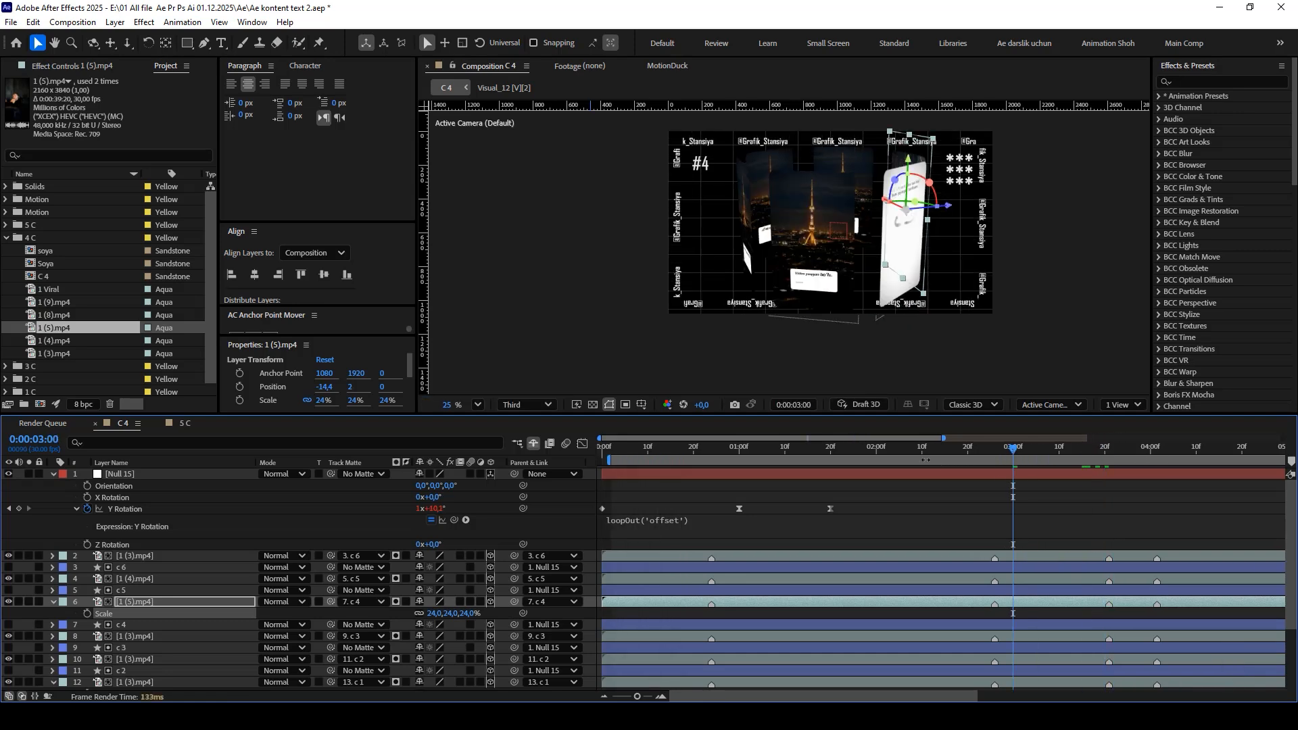
{"action": "key", "text": "ctrl+k"}
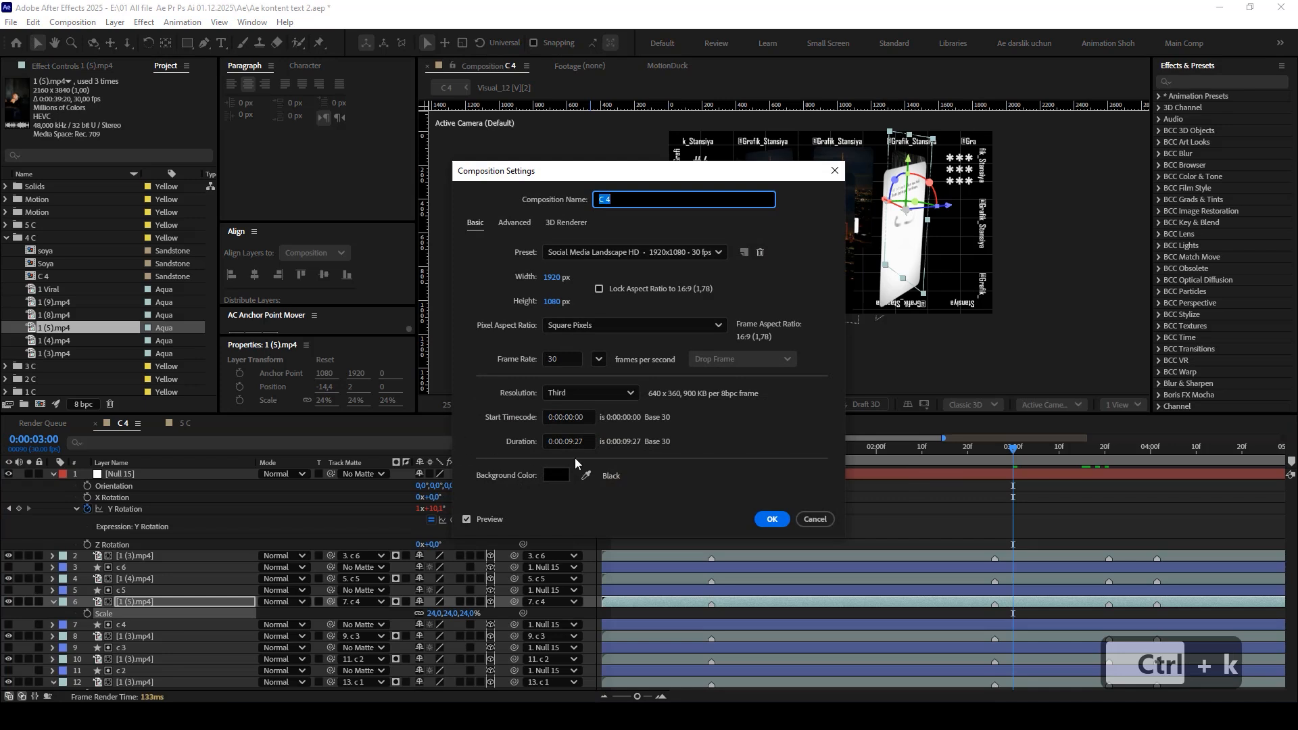
{"action": "left_click", "coordinate": [571, 441]}
{"action": "key", "text": "BackSpace"}
{"action": "key", "text": "BackSpace"}
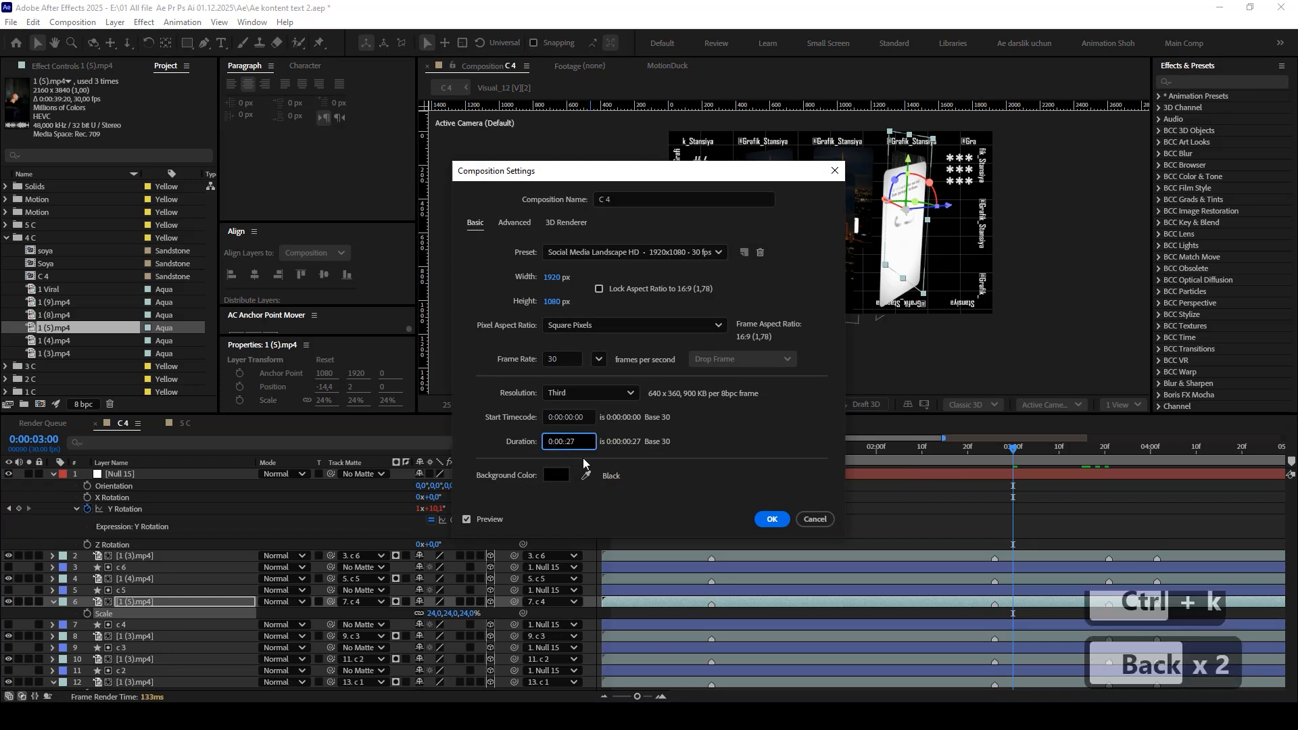
{"action": "type", "text": "50"}
{"action": "key", "text": "Right"}
{"action": "key", "text": "Right"}
{"action": "key", "text": "Right"}
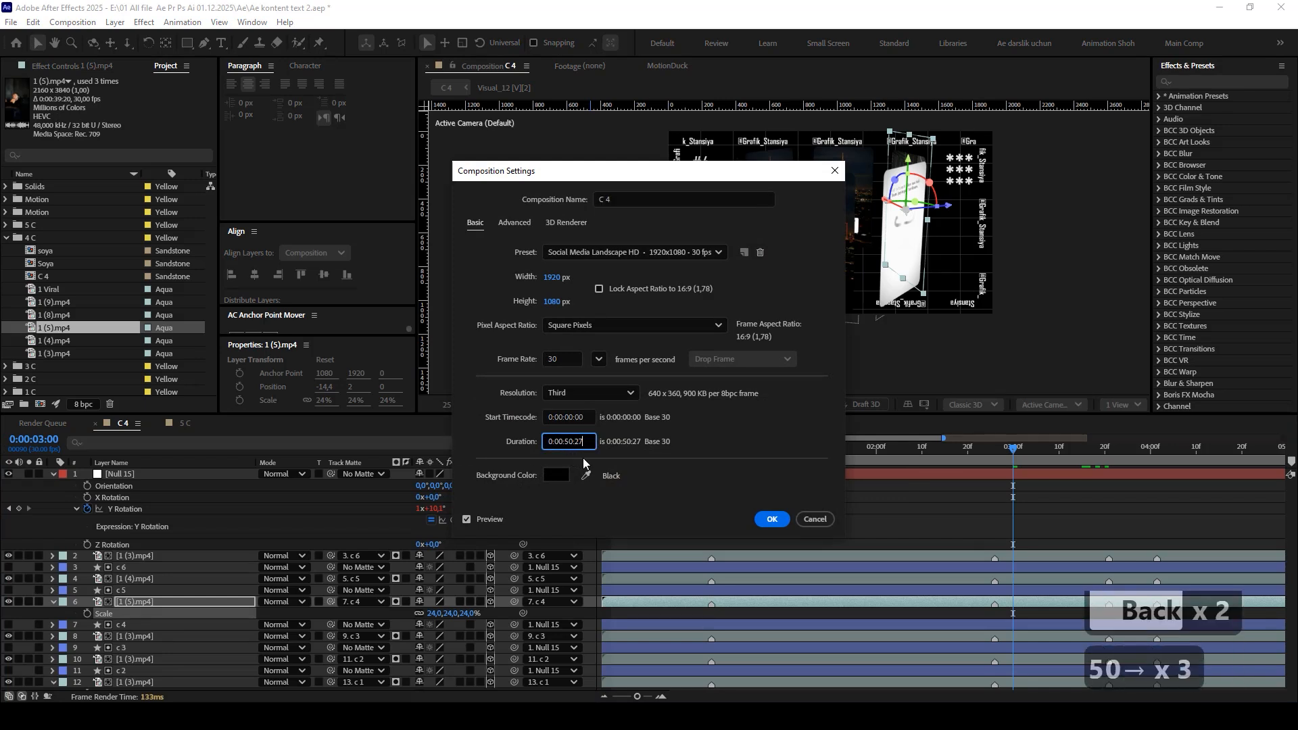
{"action": "key", "text": "BackSpace"}
{"action": "key", "text": "BackSpace"}
{"action": "type", "text": "0"}
{"action": "key", "text": "Return"}
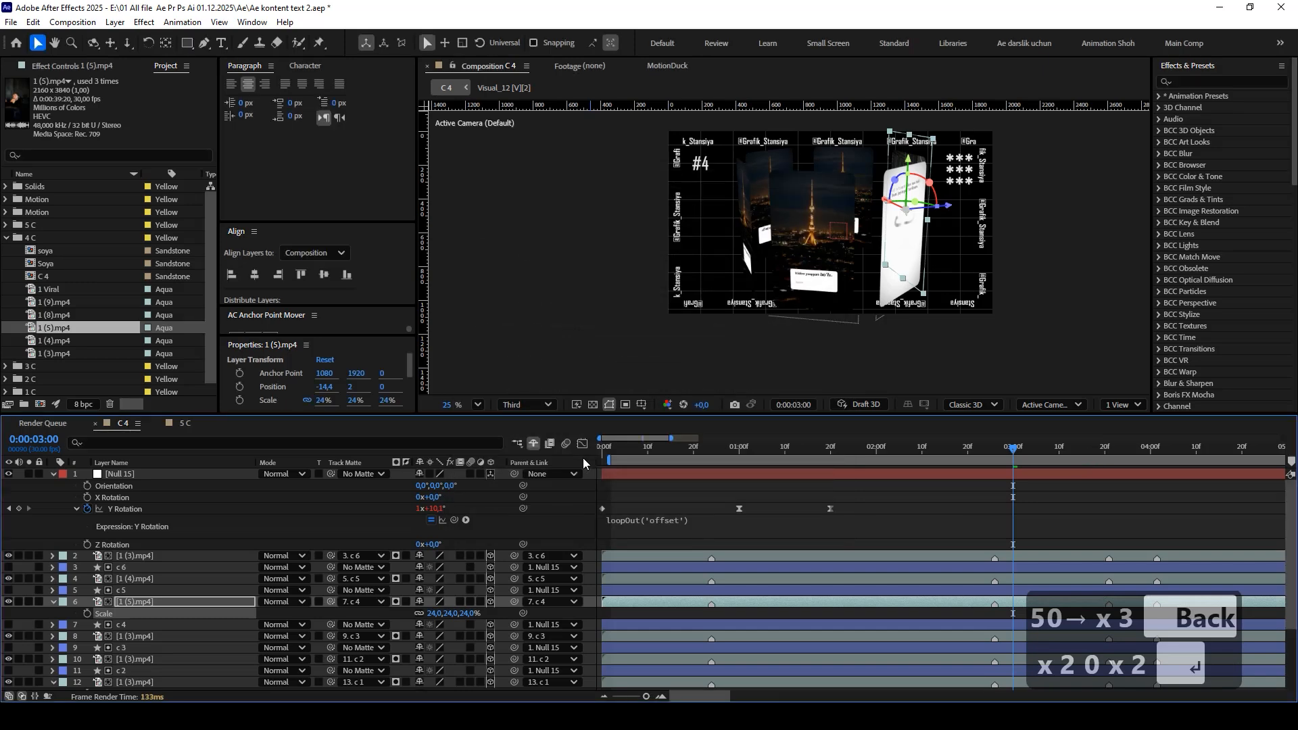
Extend the work area to cover the full length of the composition.
{"action": "scroll", "coordinate": [923, 517], "scroll_direction": "down", "scroll_amount": 5}
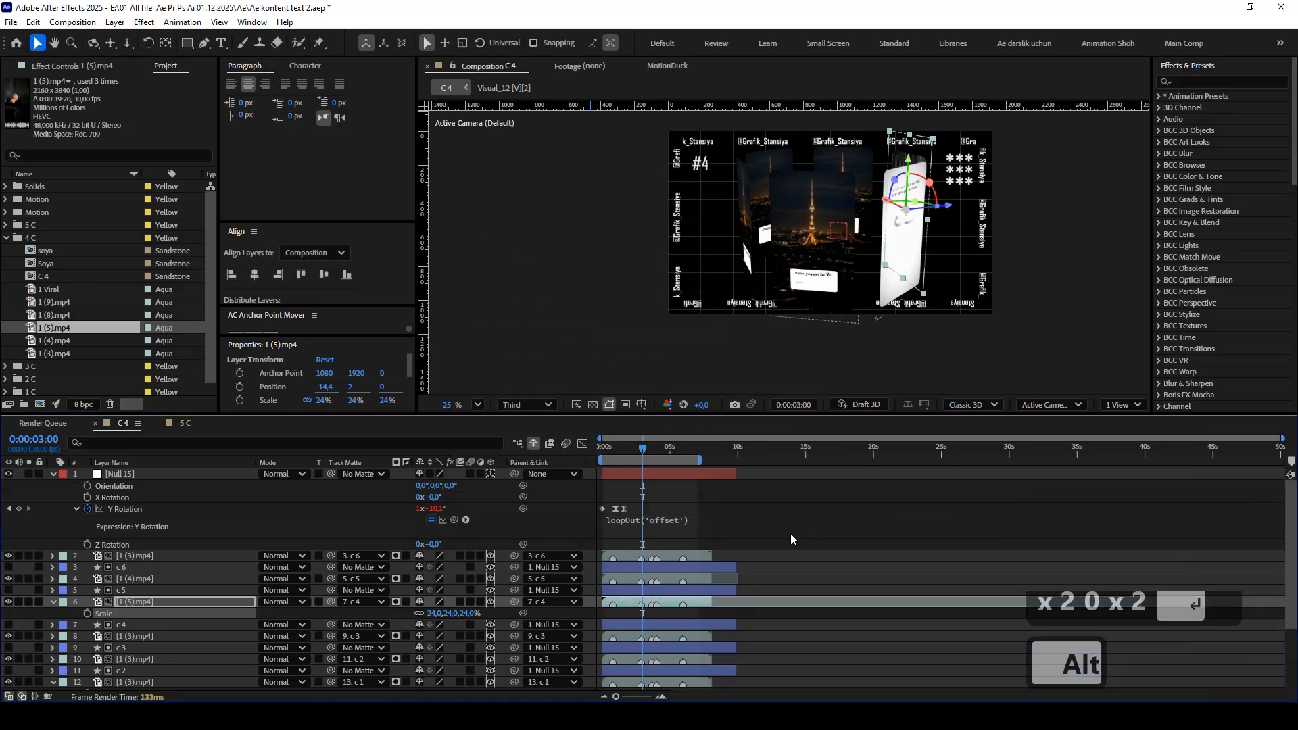
{"action": "left_click", "coordinate": [695, 554]}
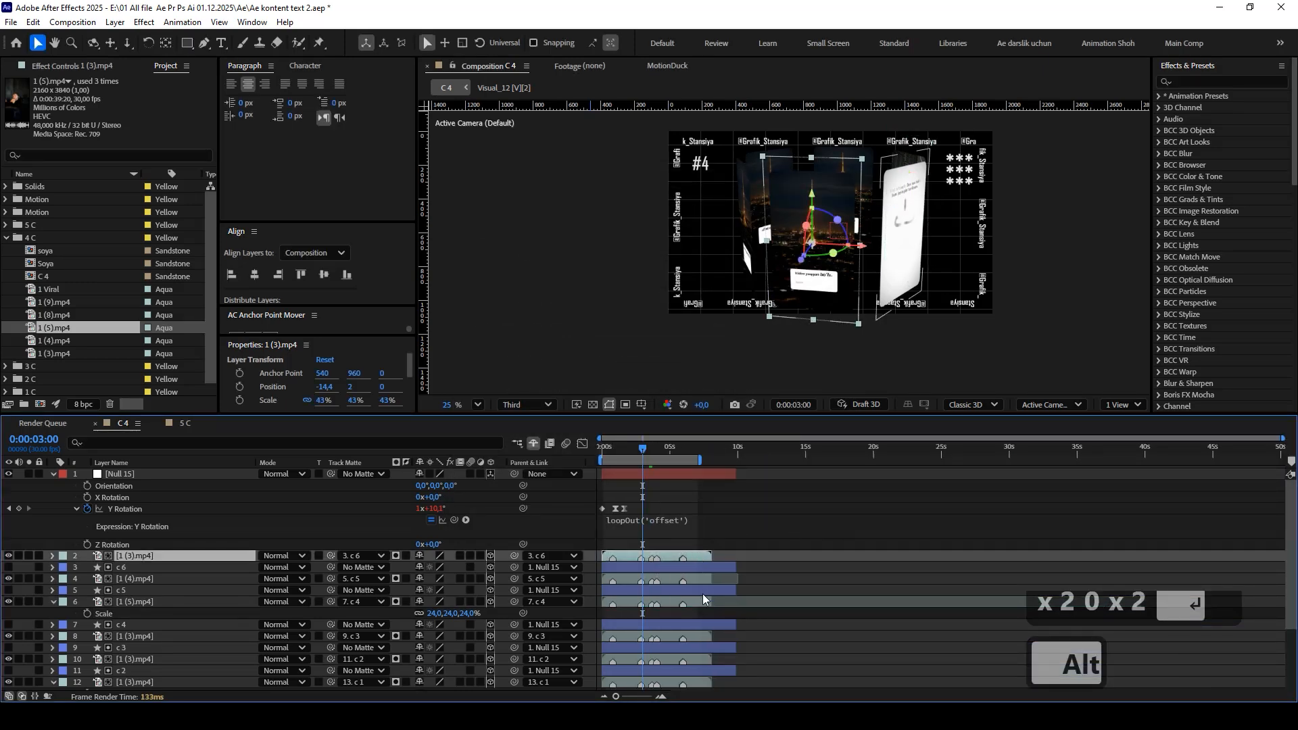
{"action": "left_click", "coordinate": [680, 449]}
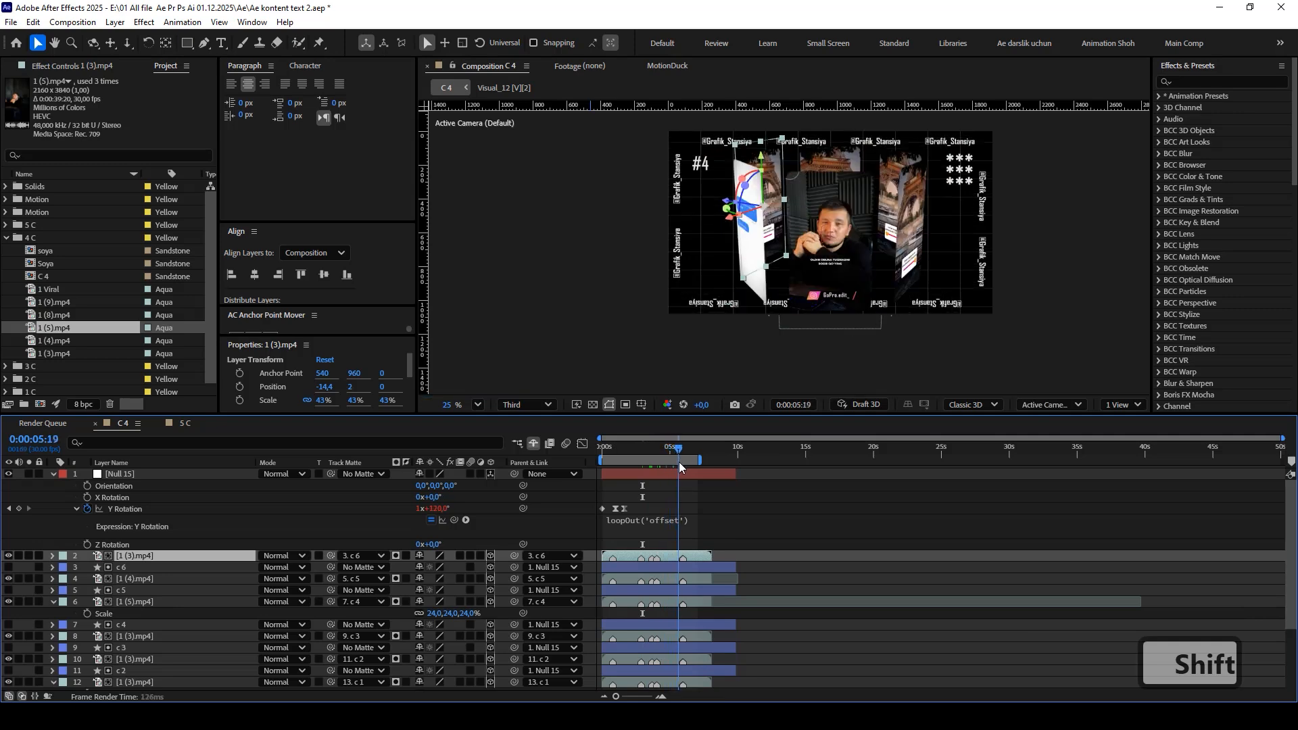
{"action": "left_click_drag", "start_coordinate": [679, 462], "coordinate": [692, 469]}
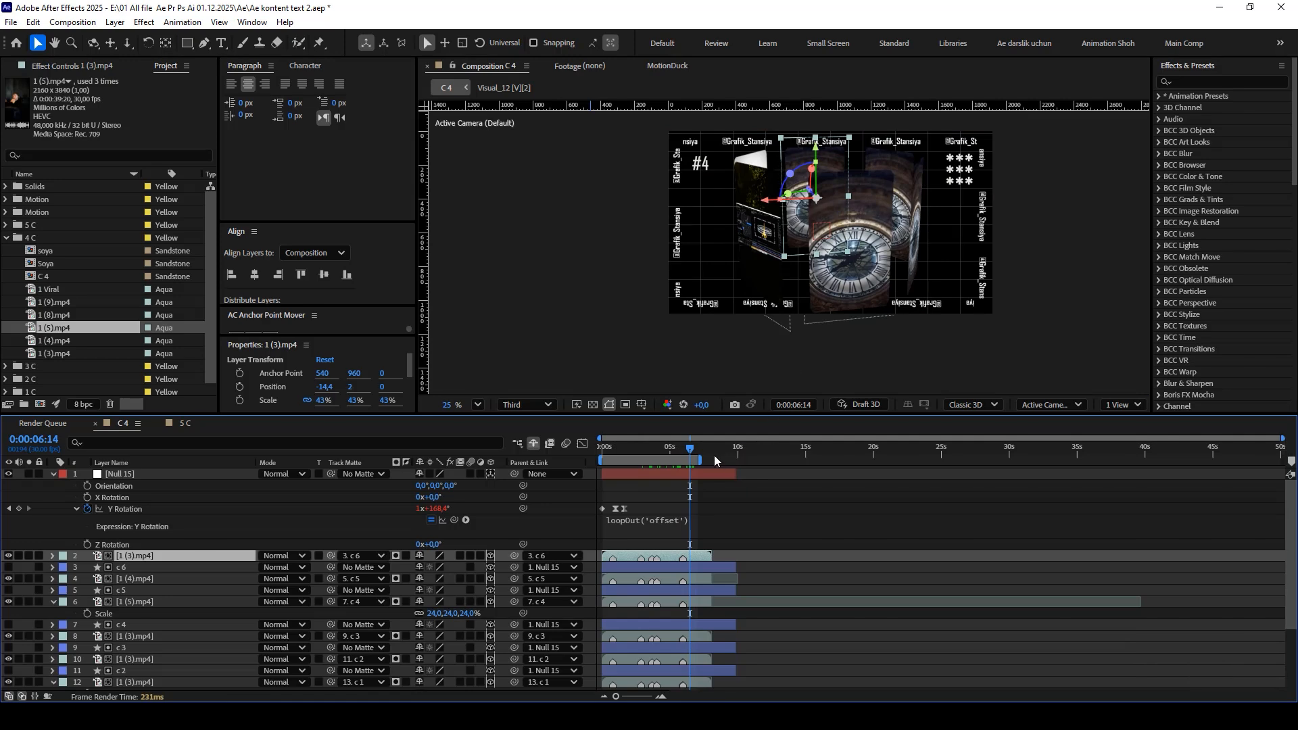
{"action": "left_click_drag", "start_coordinate": [700, 460], "coordinate": [869, 461]}
{"action": "double_click", "coordinate": [772, 461]}
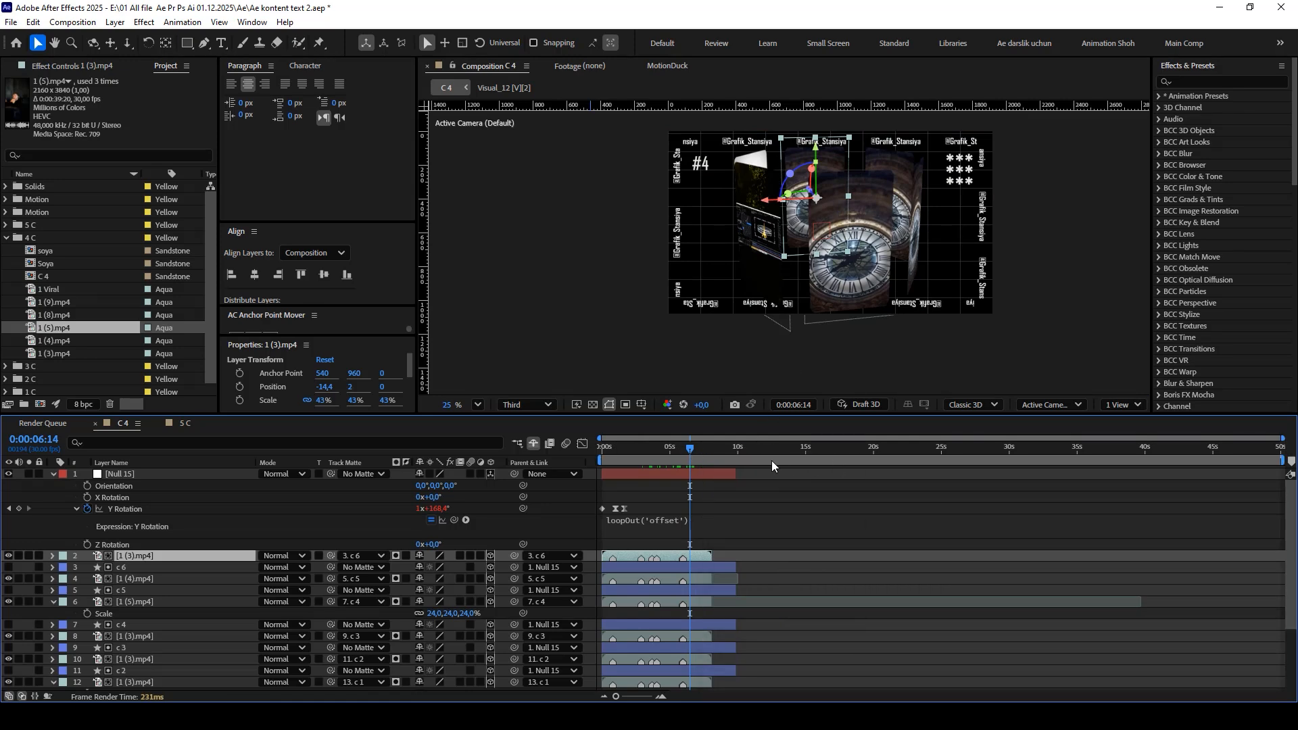
Go to 0:00:07:17 and select the front card's video layer, matted by c 3.
{"action": "left_click_drag", "start_coordinate": [711, 450], "coordinate": [705, 453]}
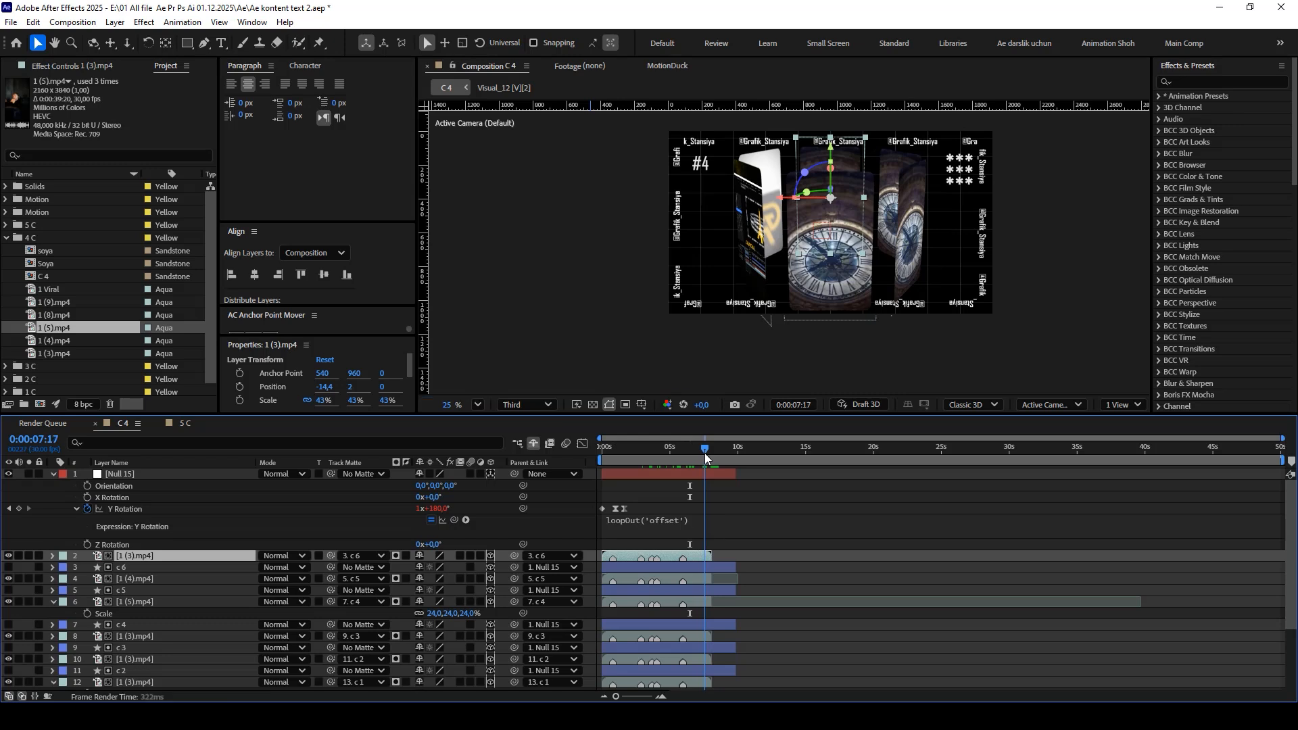
{"action": "left_click", "coordinate": [143, 586]}
{"action": "left_click", "coordinate": [149, 569]}
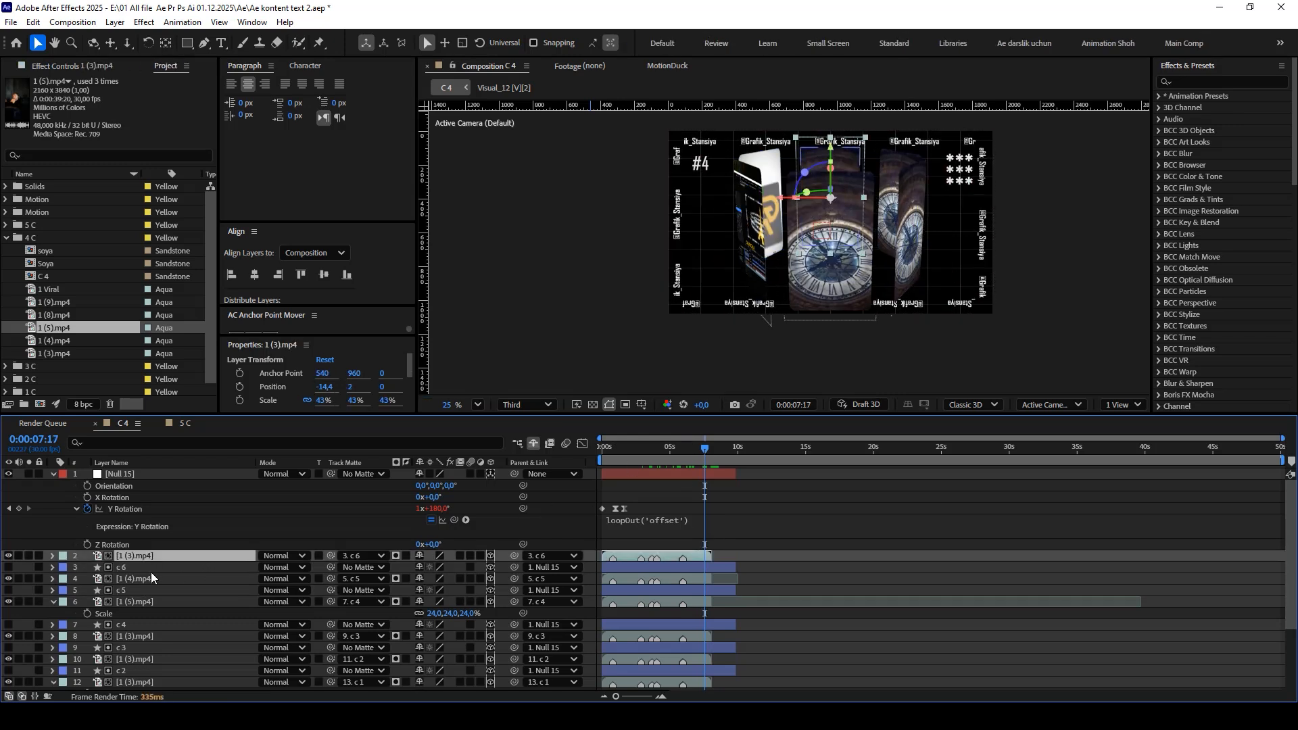
{"action": "left_click", "coordinate": [146, 592]}
{"action": "left_click", "coordinate": [151, 601]}
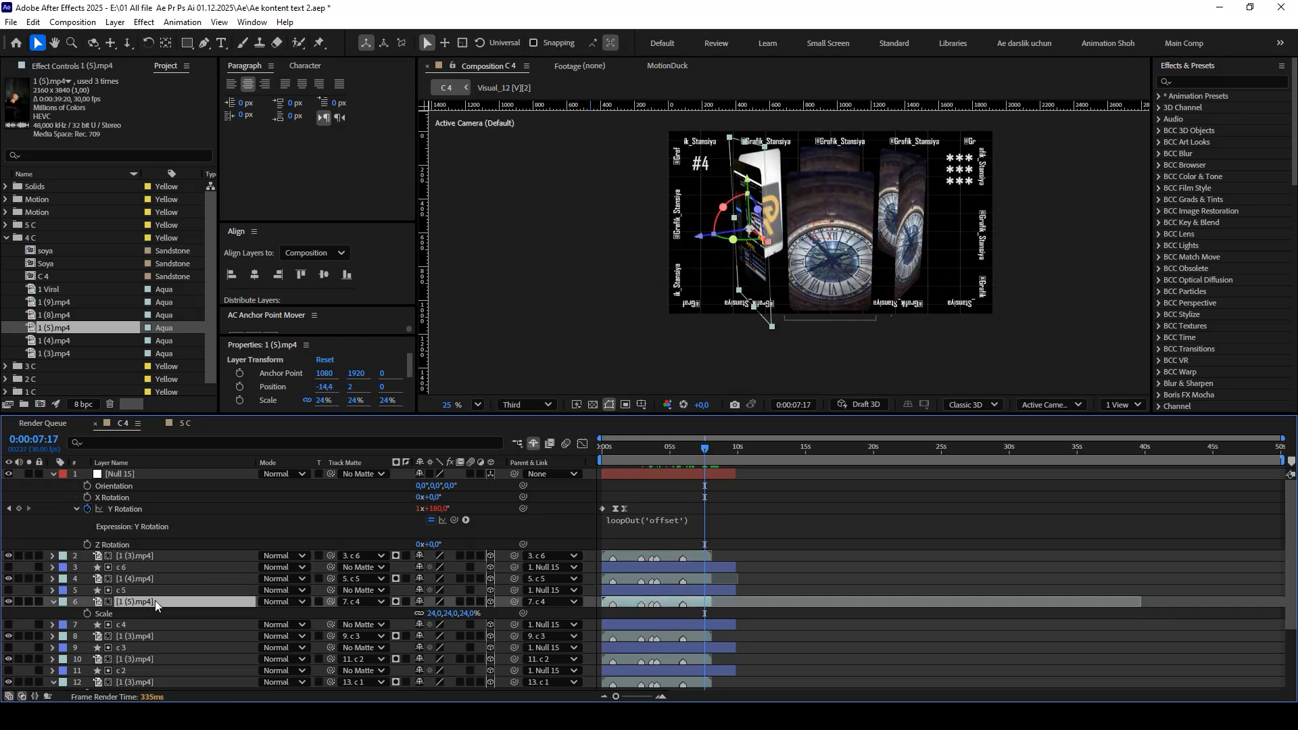
{"action": "left_click", "coordinate": [837, 287]}
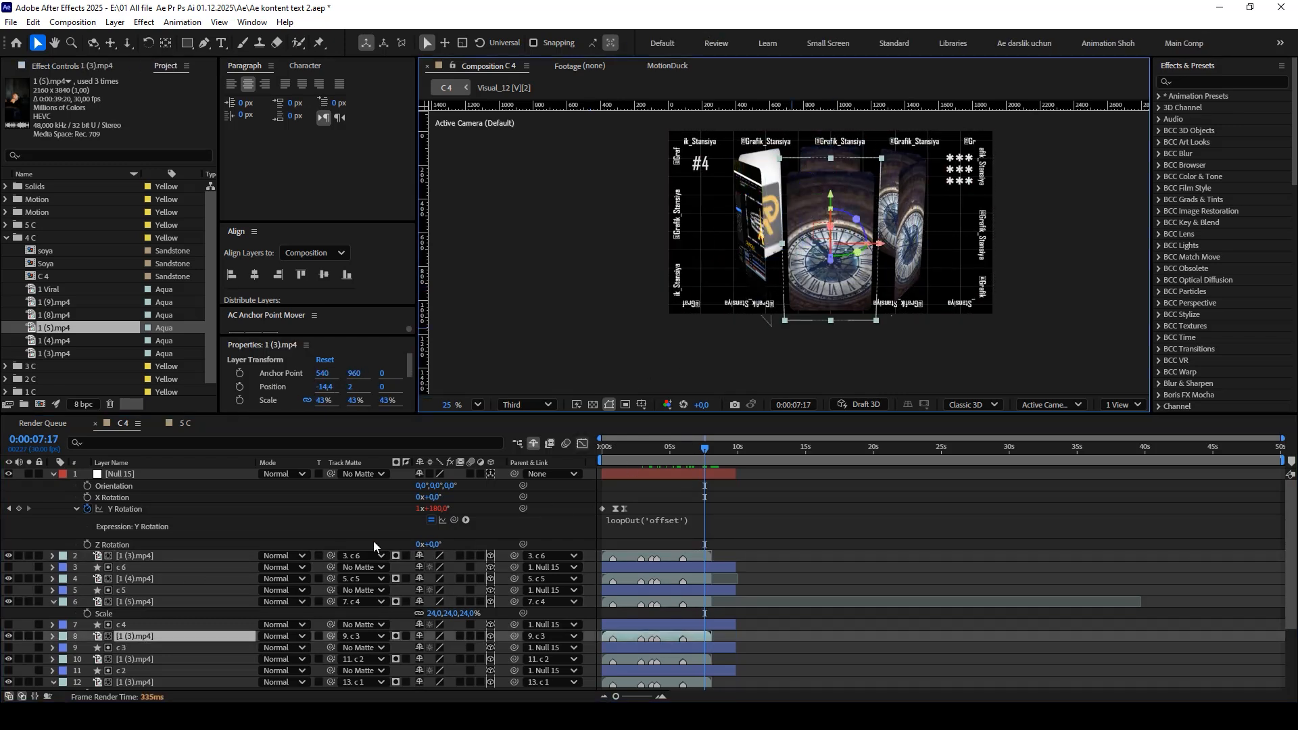
Try to replace the footage of the video layer matted by c 3 with 1 (8).mp4.
{"action": "left_click", "coordinate": [55, 318]}
{"action": "left_click_drag", "start_coordinate": [72, 314], "coordinate": [132, 636]}
{"action": "key", "text": "ctrl+s"}
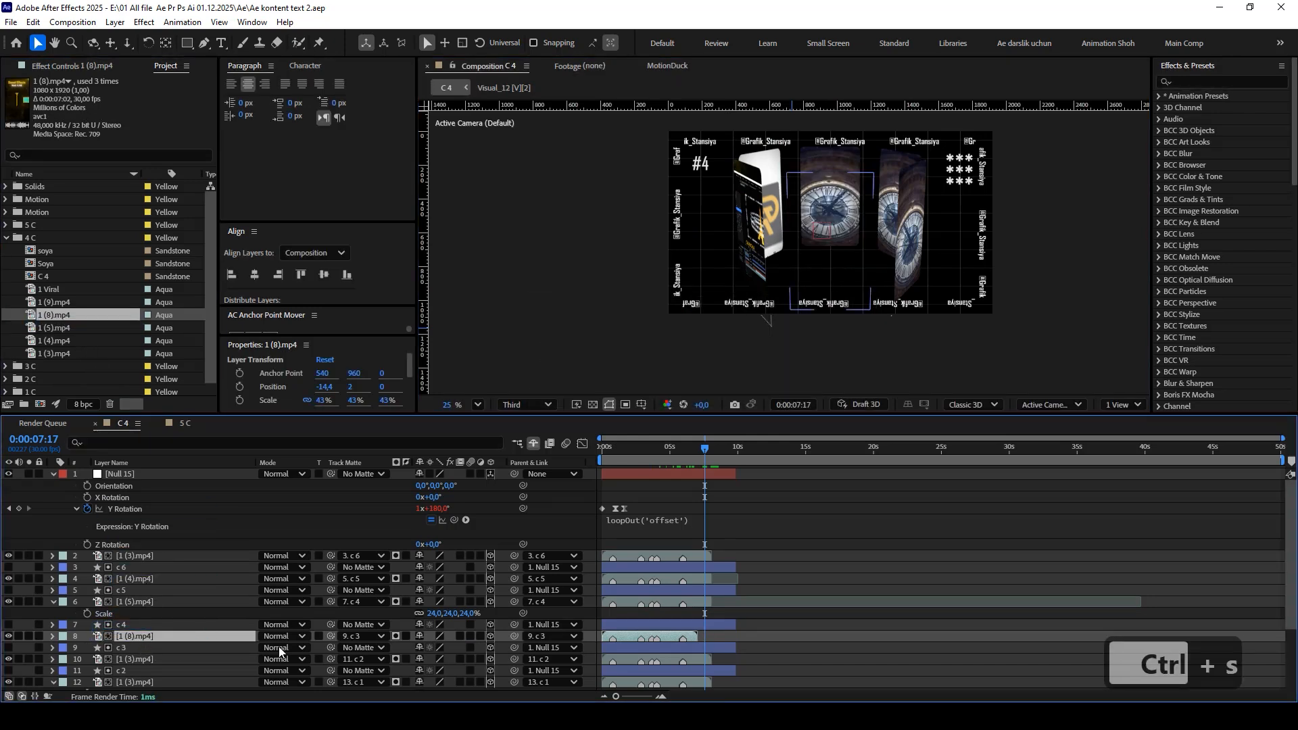
{"action": "key", "text": "ctrl+z"}
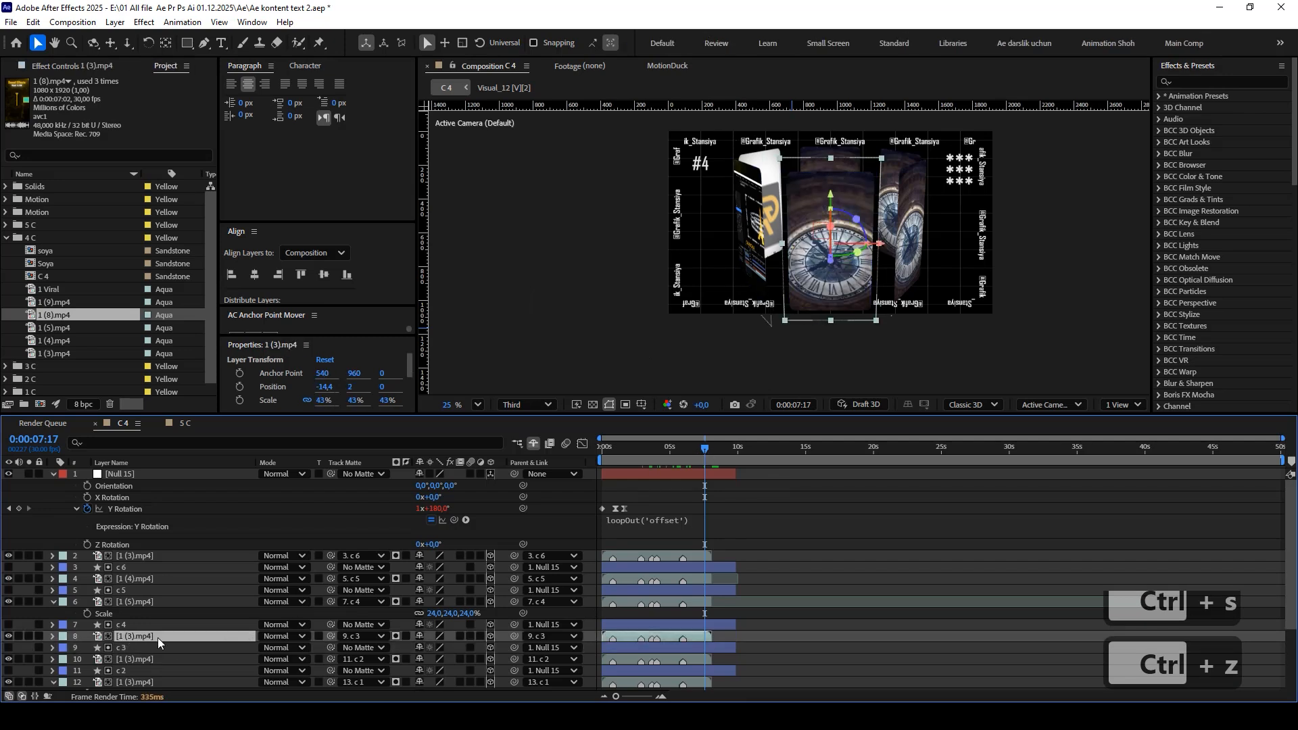
Replace the footage of the layer matted by c 3 with 1 (9).mp4 fitted to the composition height, and save the project.
{"action": "left_click", "coordinate": [59, 302]}
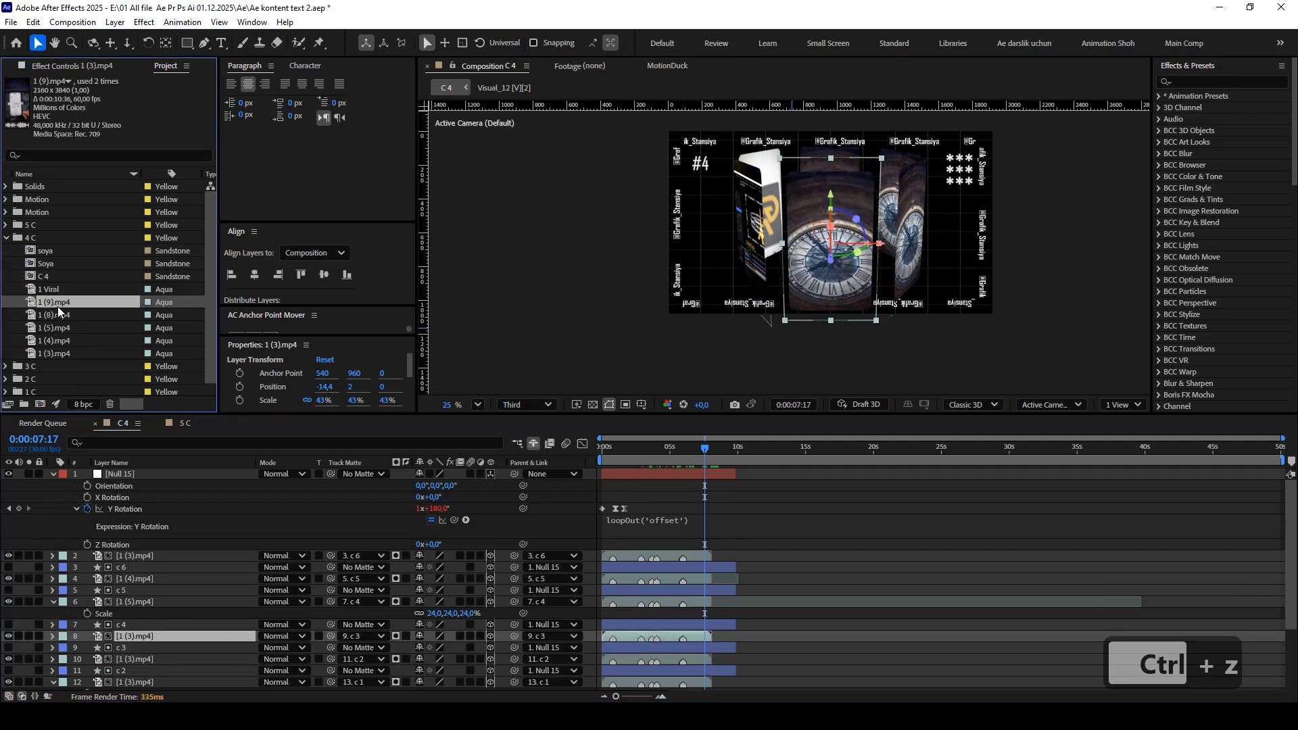
{"action": "left_click_drag", "start_coordinate": [54, 304], "coordinate": [130, 635]}
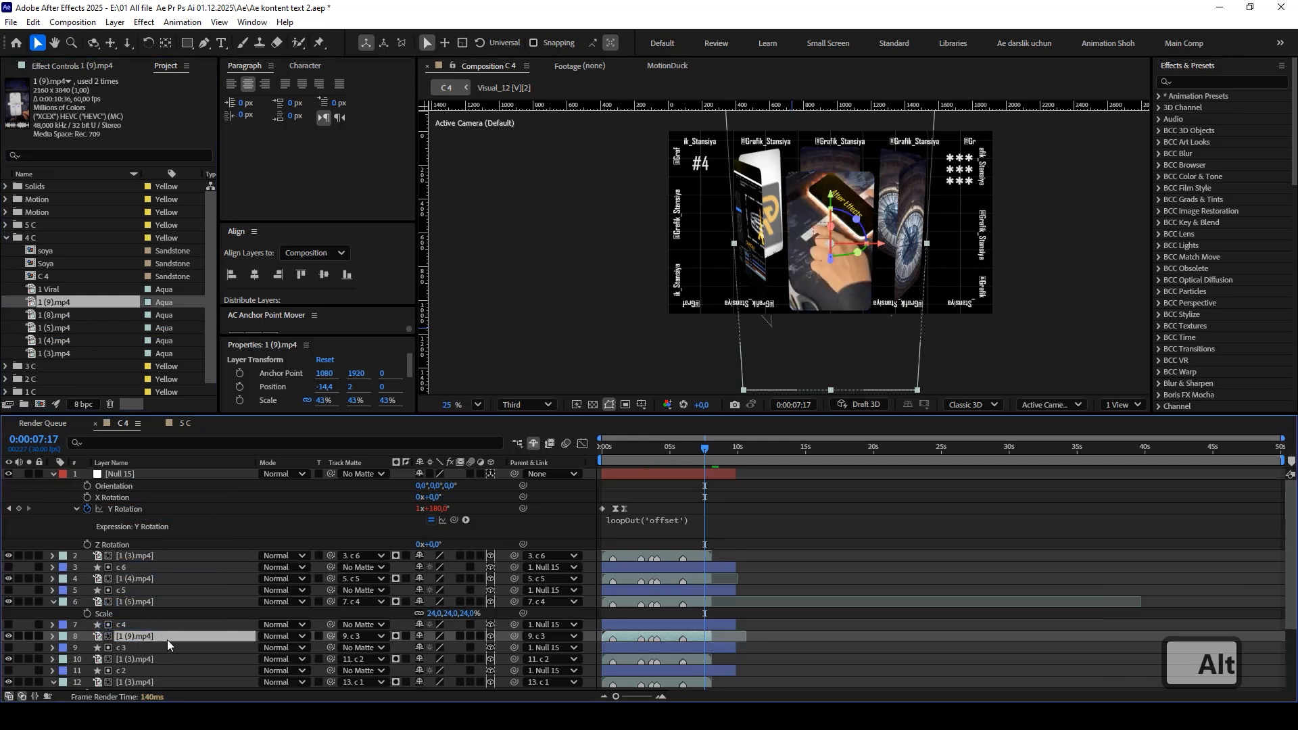
{"action": "key", "text": "ctrl+alt+shift+g"}
{"action": "key", "text": "ctrl+s"}
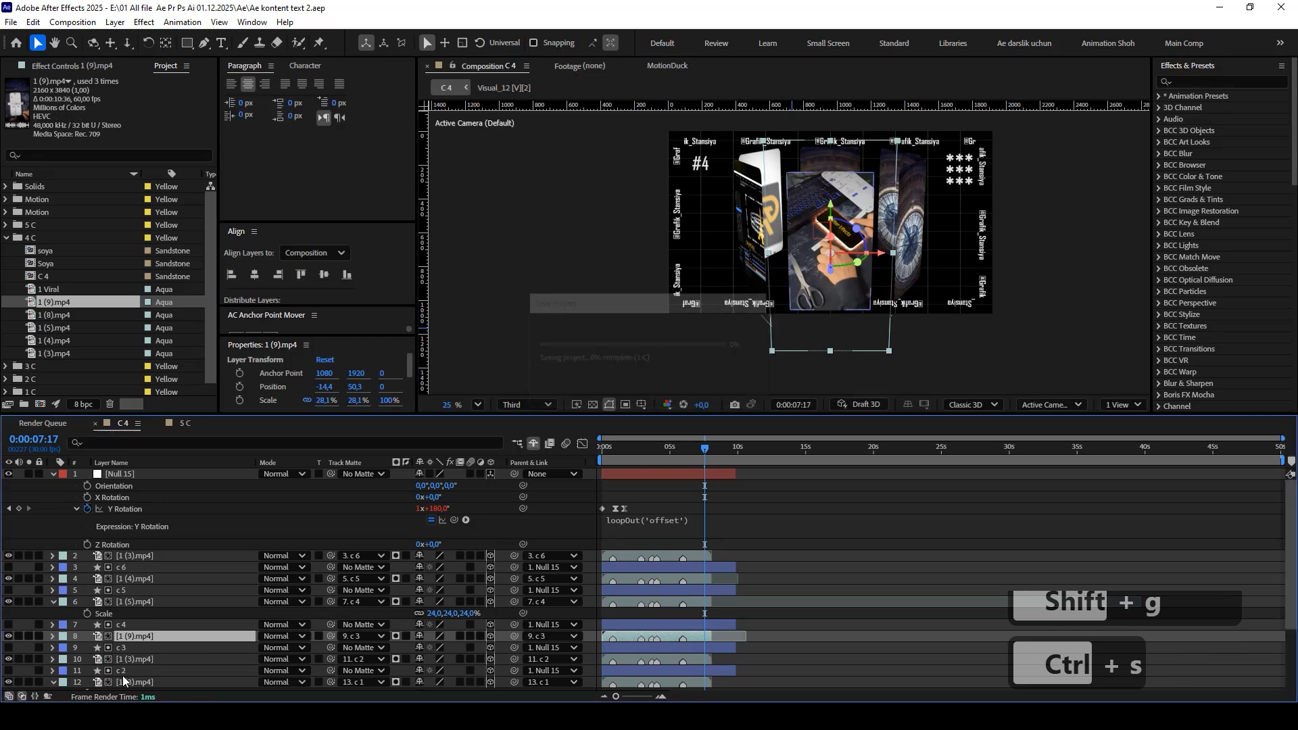
Replace the footage of the video layer matted by c 2 with 1 Viral and fit it to the composition height.
{"action": "left_click", "coordinate": [140, 658]}
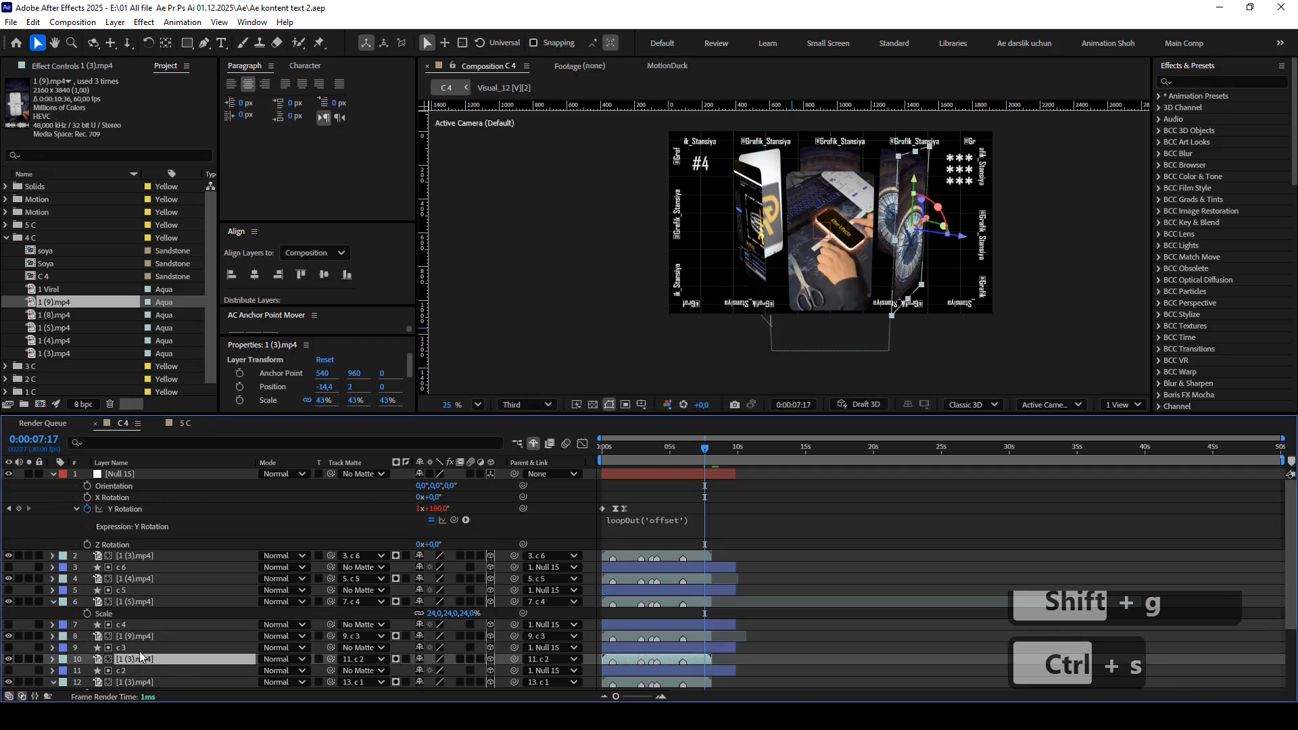
{"action": "left_click", "coordinate": [55, 288]}
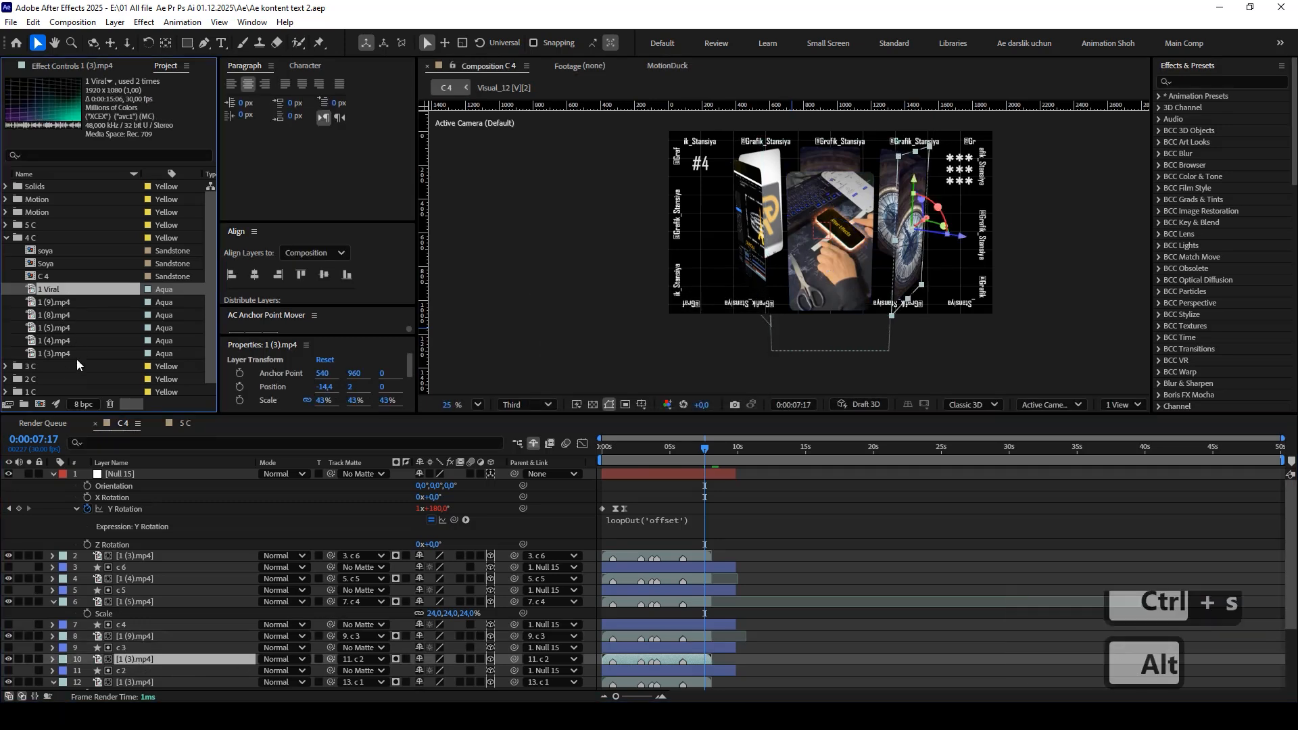
{"action": "left_click_drag", "start_coordinate": [58, 291], "coordinate": [136, 658]}
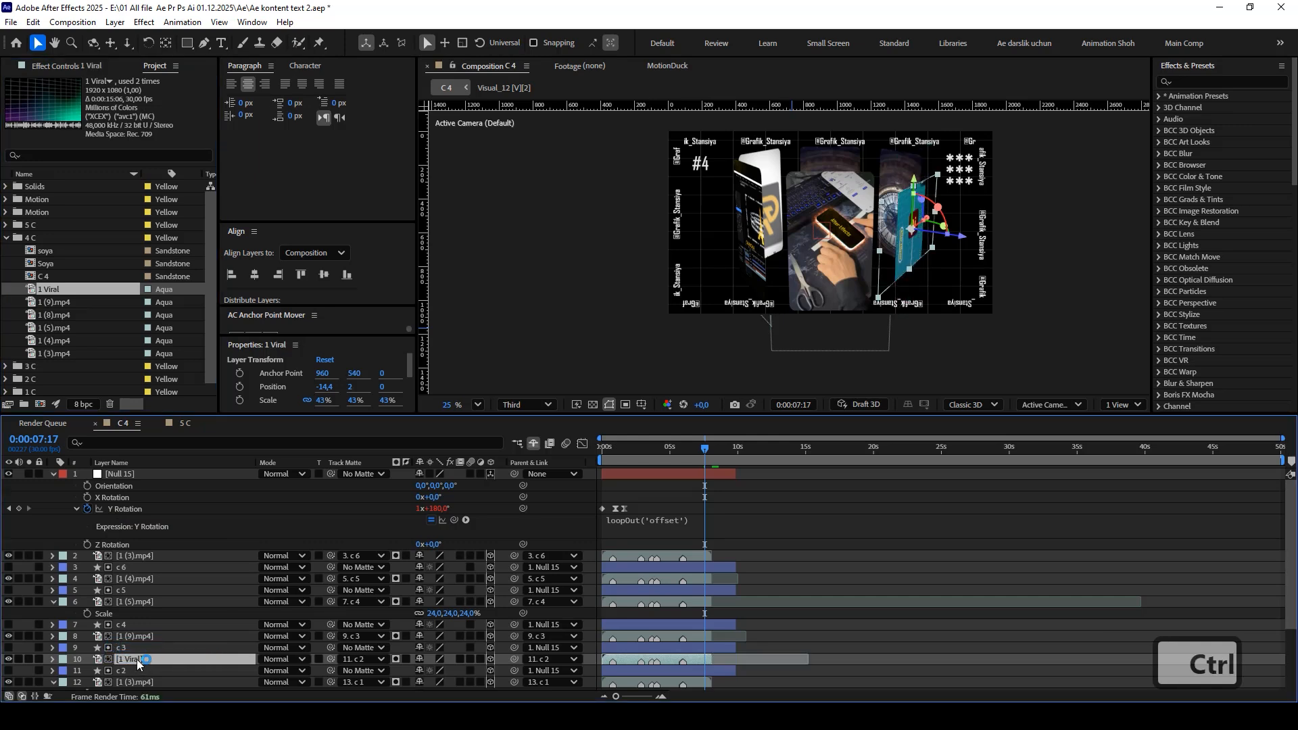
{"action": "key", "text": "ctrl+alt+shift+g"}
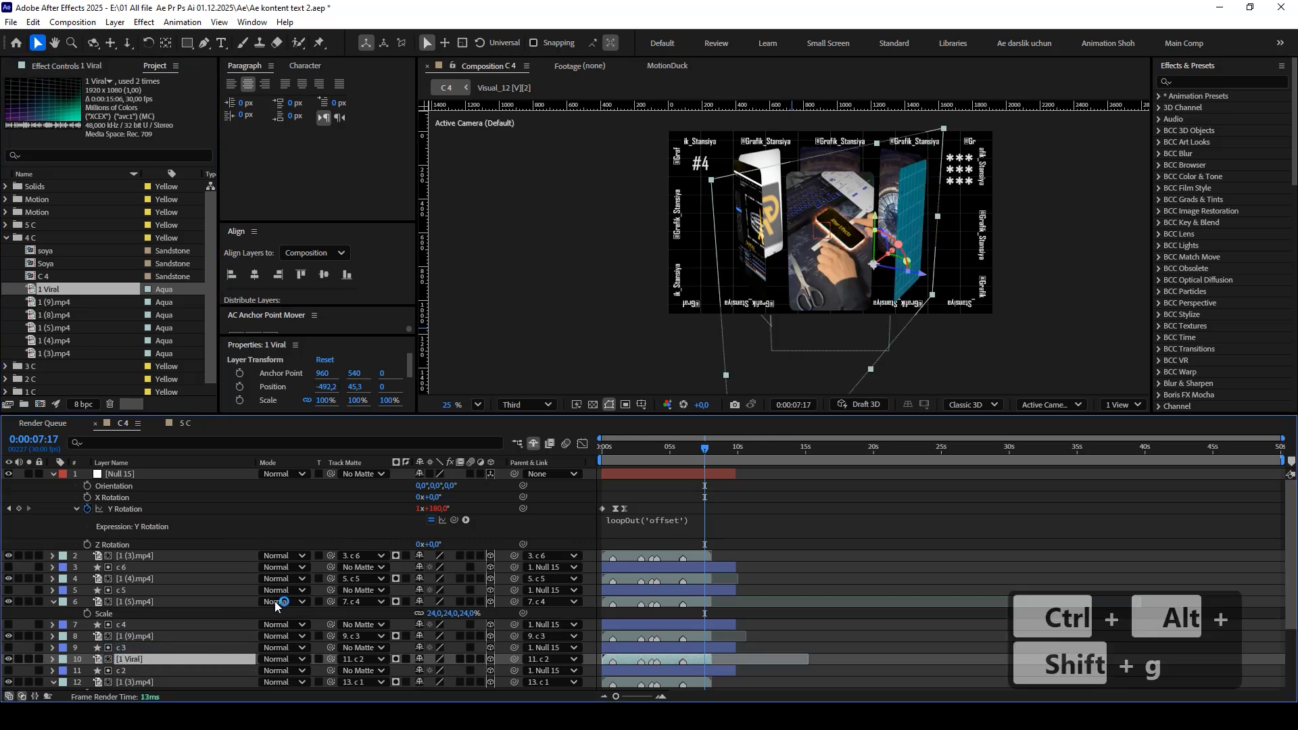
Set the Z Rotation of the 1 Viral layer to 90°, leaving its X Rotation at 0°.
{"action": "key", "text": "r"}
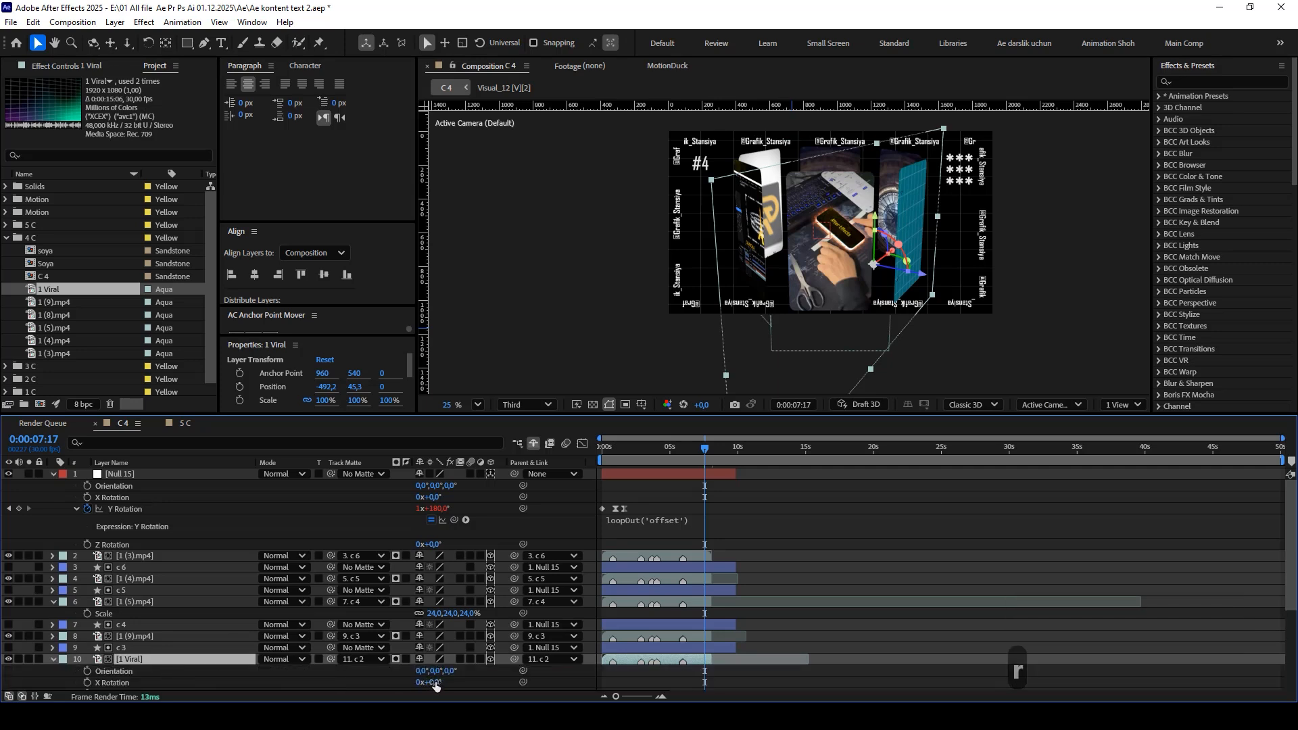
{"action": "scroll", "coordinate": [436, 683], "scroll_direction": "down", "scroll_amount": 1}
{"action": "left_click_drag", "start_coordinate": [434, 648], "coordinate": [439, 648]}
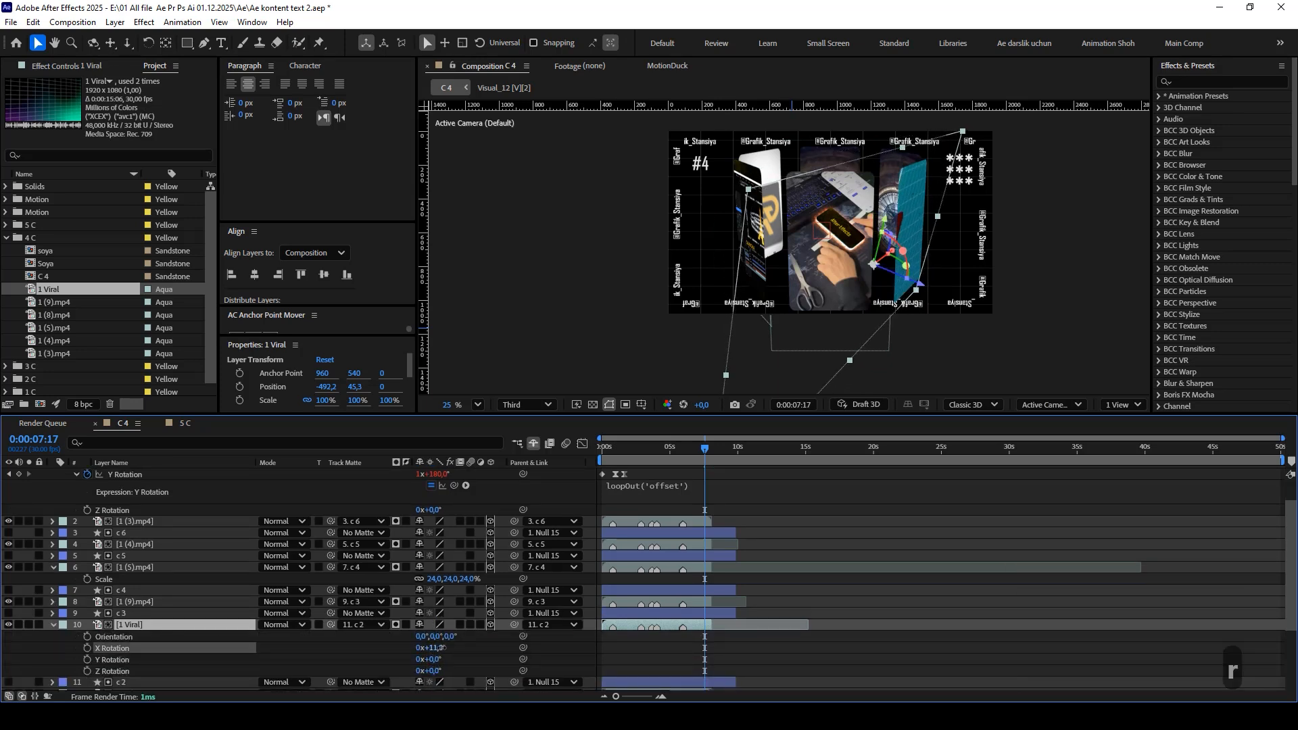
{"action": "key", "text": "ctrl+z"}
{"action": "left_click", "coordinate": [420, 670]}
{"action": "type", "text": "90"}
{"action": "key", "text": "Return"}
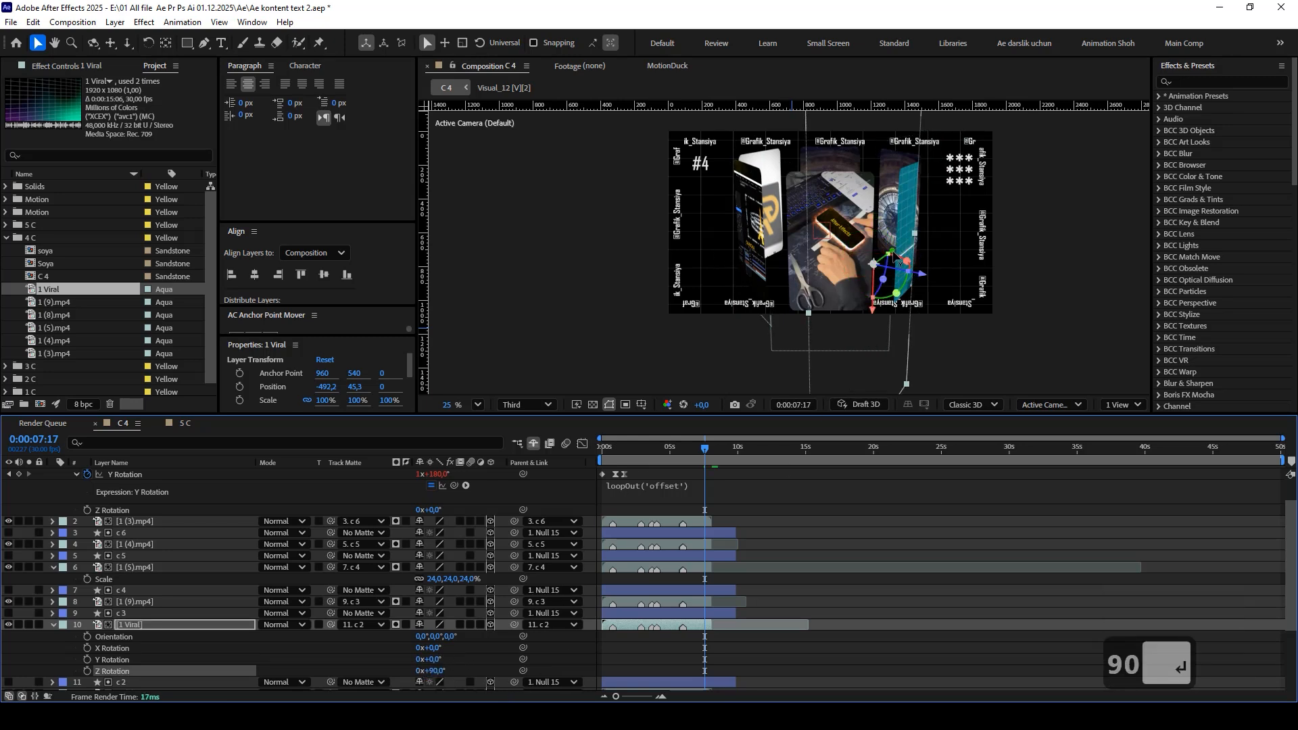
Move the 1 Viral layer onto its card at about X 92.3 and scale it to 50%, saving the project.
{"action": "left_click_drag", "start_coordinate": [893, 251], "coordinate": [945, 218]}
{"action": "key", "text": "s"}
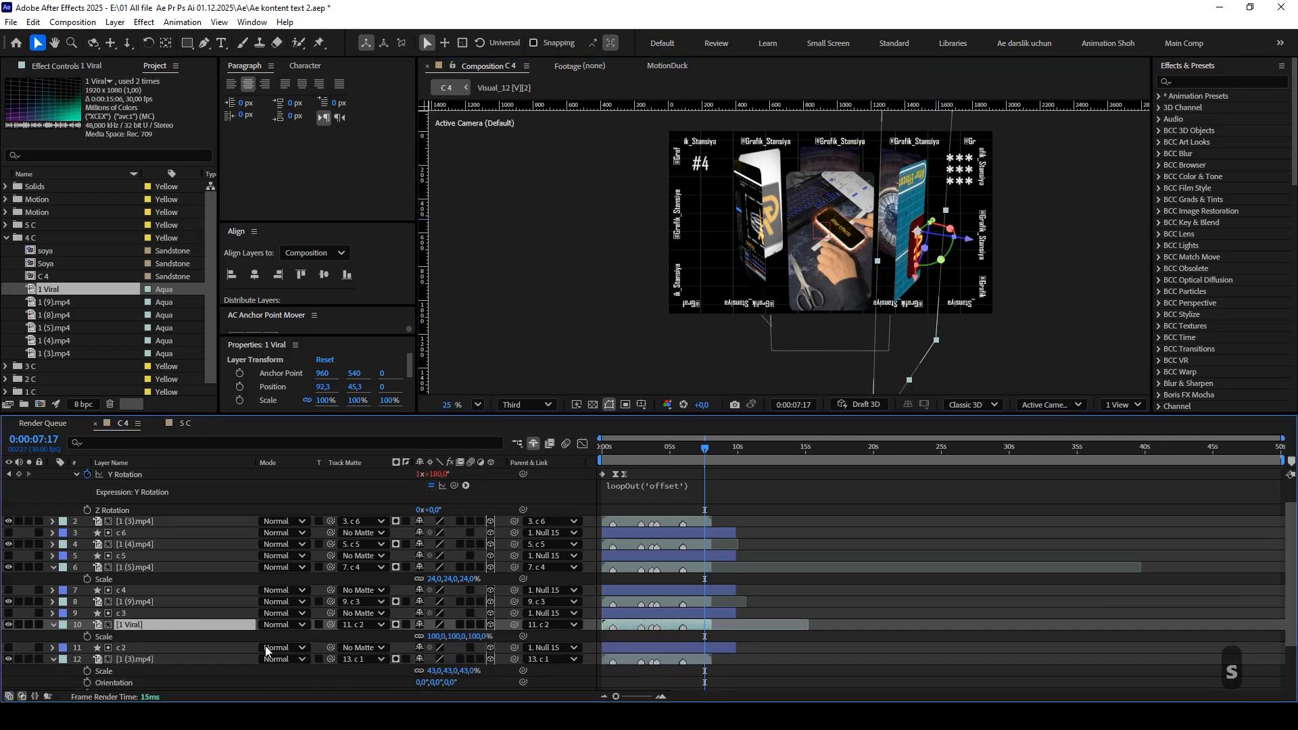
{"action": "left_click", "coordinate": [434, 636]}
{"action": "type", "text": "50"}
{"action": "key", "text": "Return"}
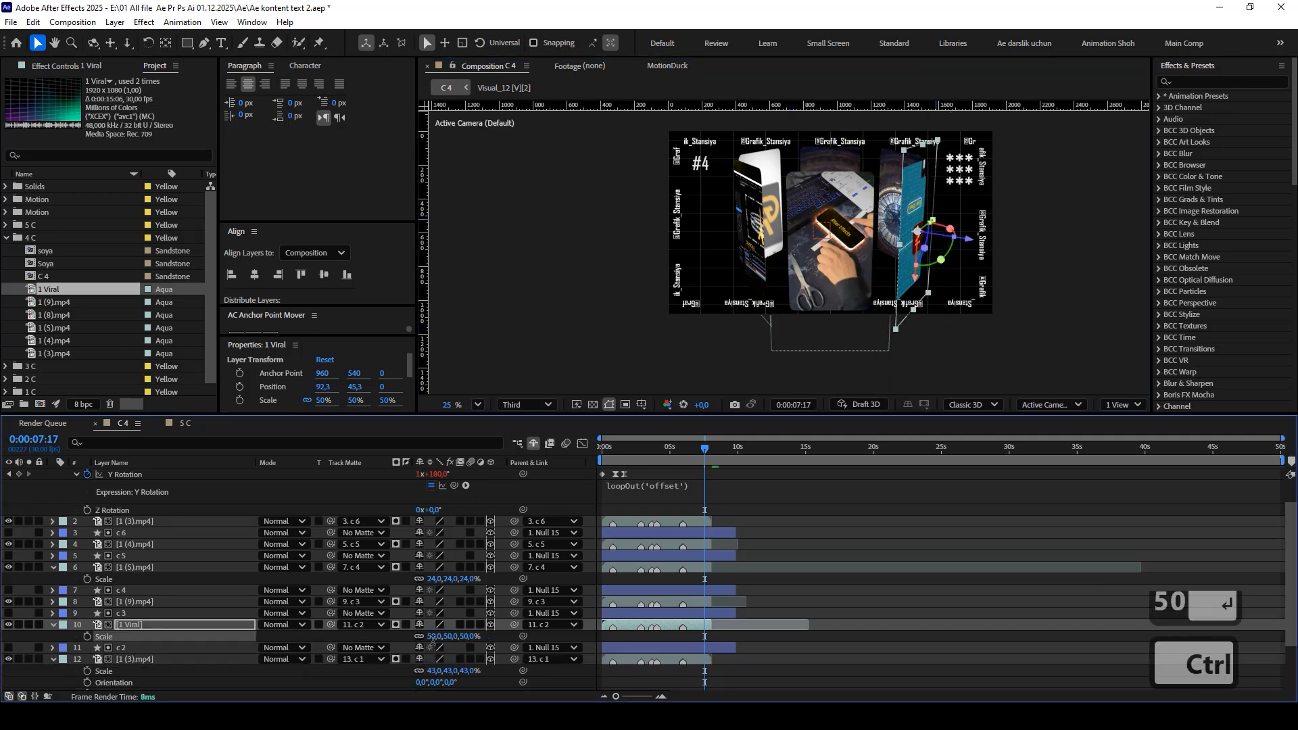
{"action": "key", "text": "ctrl+s"}
Return to the first frame and save the project.
{"action": "left_click_drag", "start_coordinate": [695, 446], "coordinate": [595, 460]}
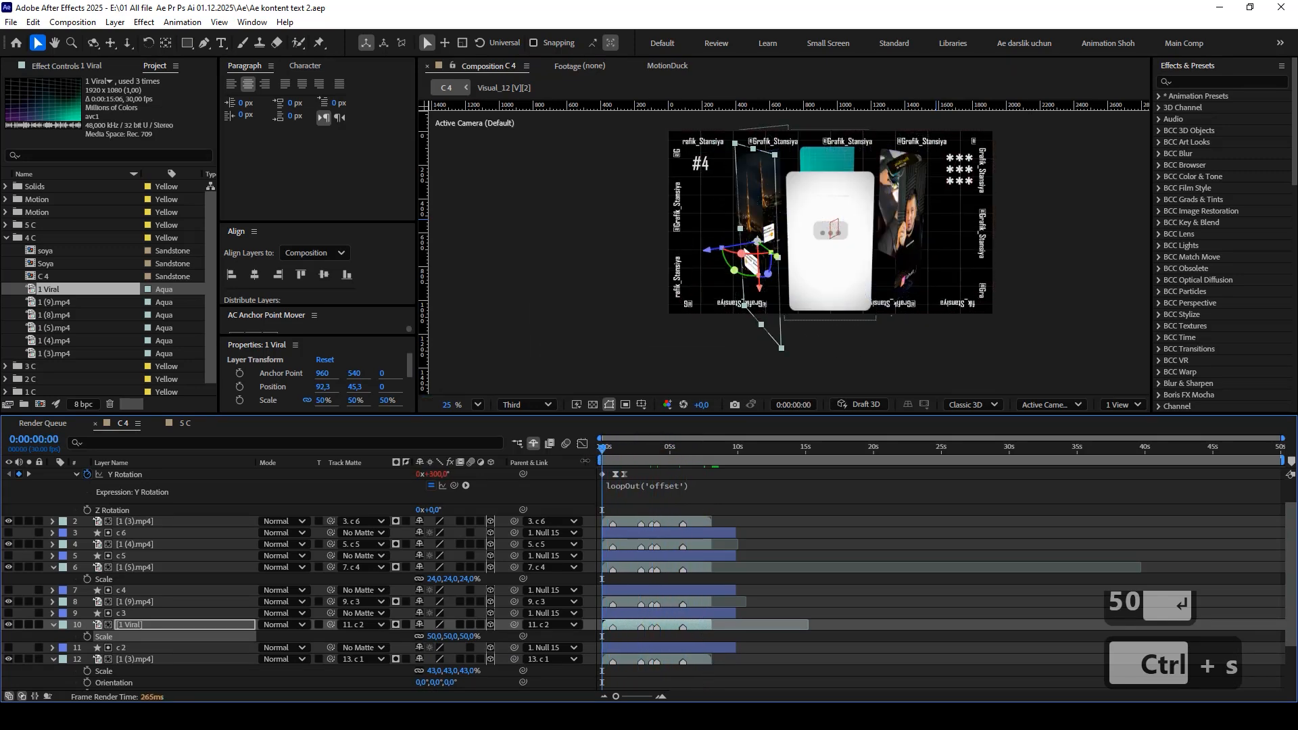
{"action": "left_click", "coordinate": [639, 507]}
{"action": "left_click", "coordinate": [653, 490]}
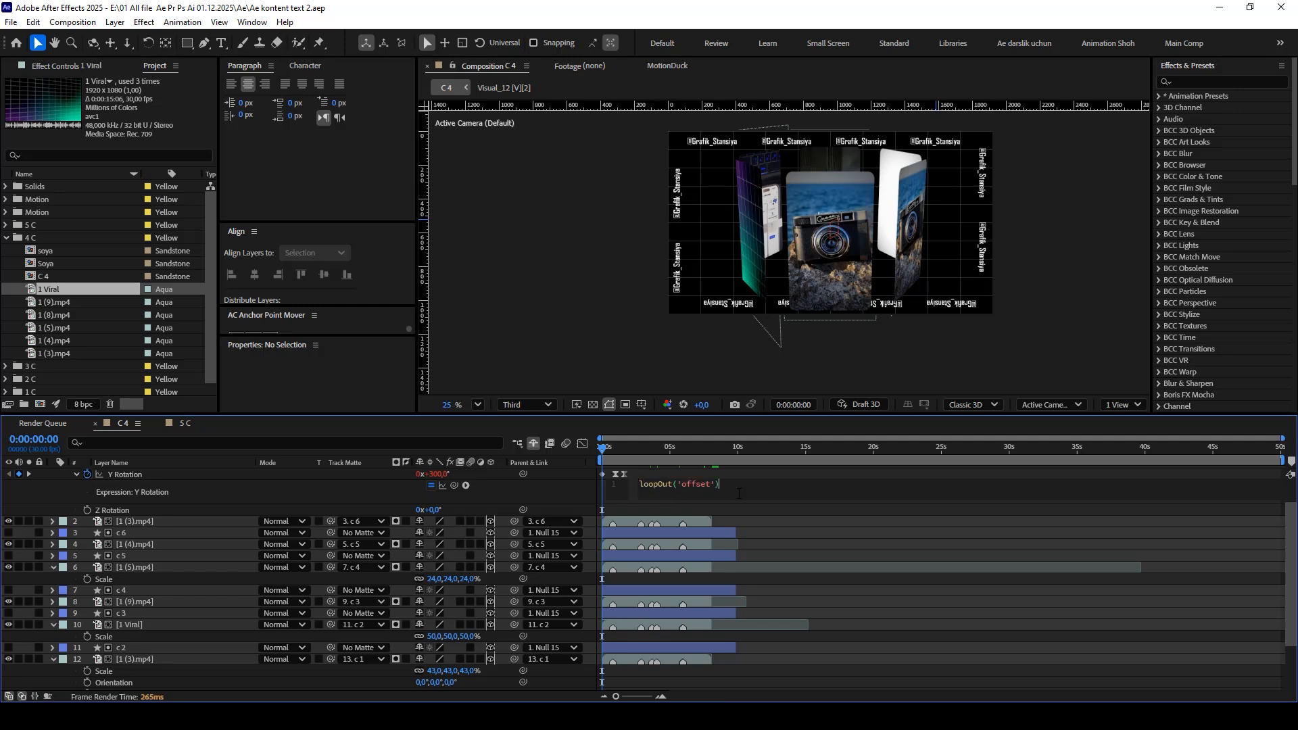
{"action": "key", "text": "ctrl+s"}
Compress the null's Y Rotation keyframes proportionally so the last one sits at about 0.75 s, and view the ring at 0:00:00:21.
{"action": "scroll", "coordinate": [628, 499], "scroll_direction": "up", "scroll_amount": 5, "text": "alt"}
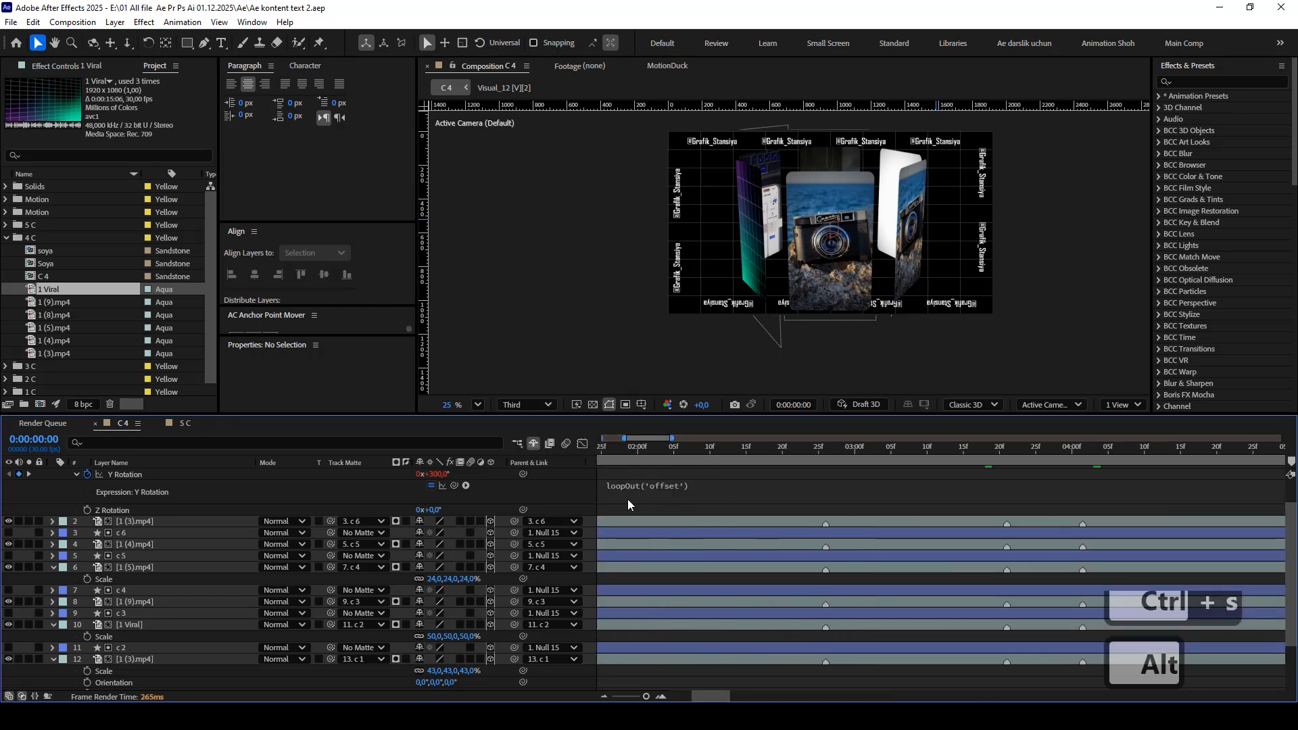
{"action": "scroll", "coordinate": [700, 473], "scroll_direction": "down", "scroll_amount": 5, "text": "alt"}
{"action": "left_click_drag", "start_coordinate": [686, 473], "coordinate": [587, 509]}
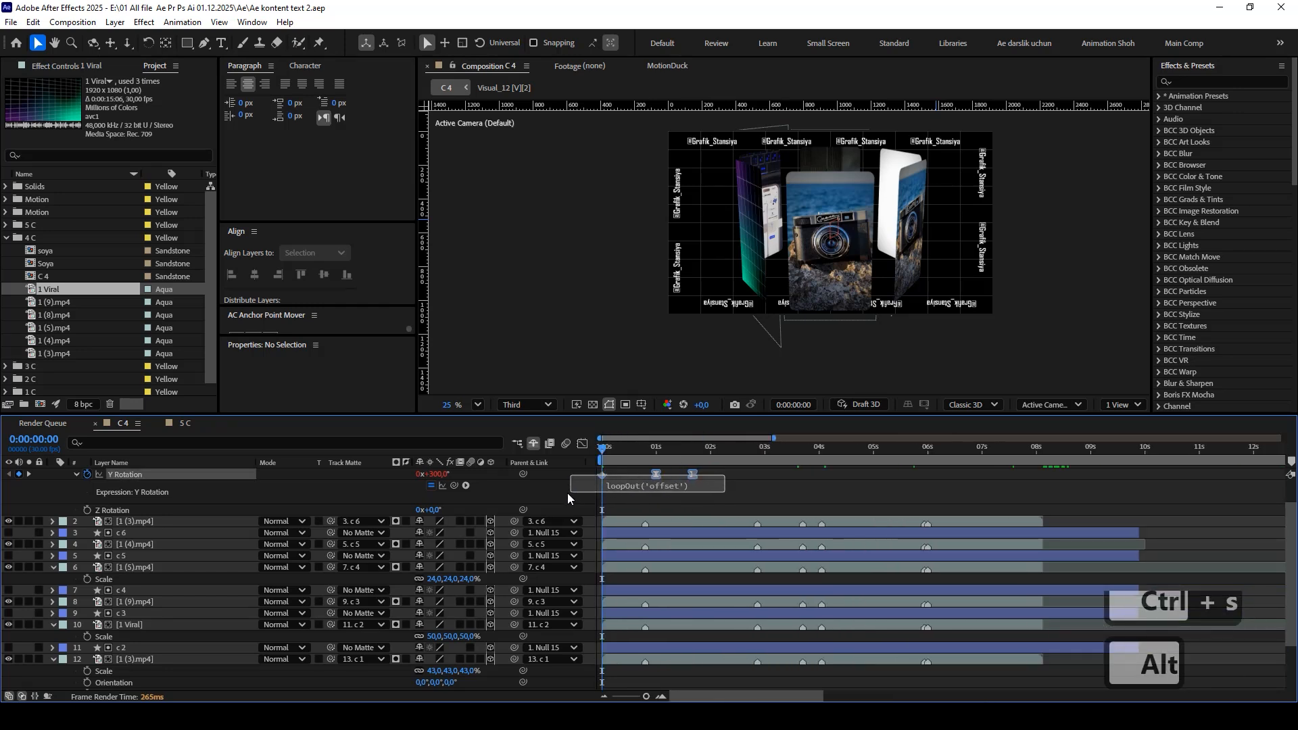
{"action": "left_click_drag", "start_coordinate": [673, 477], "coordinate": [601, 452], "text": "alt"}
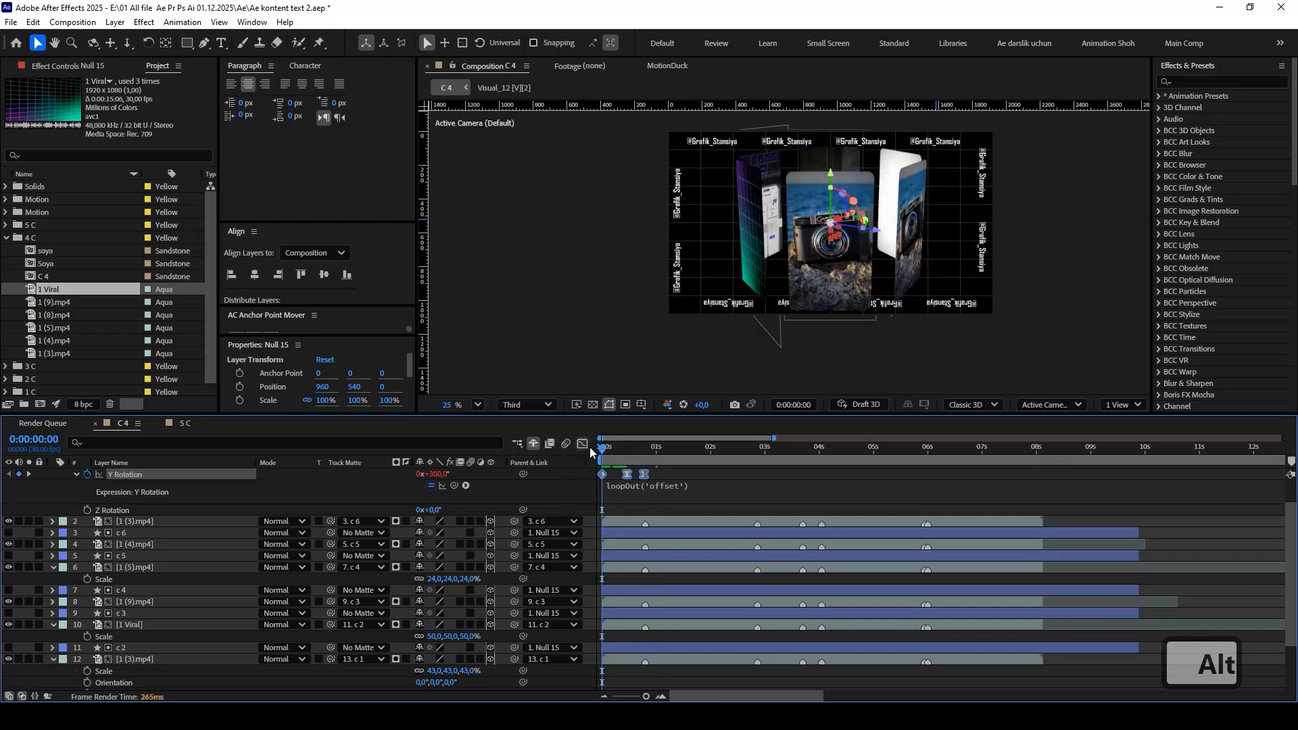
{"action": "left_click", "coordinate": [639, 449]}
{"action": "left_click", "coordinate": [656, 510]}
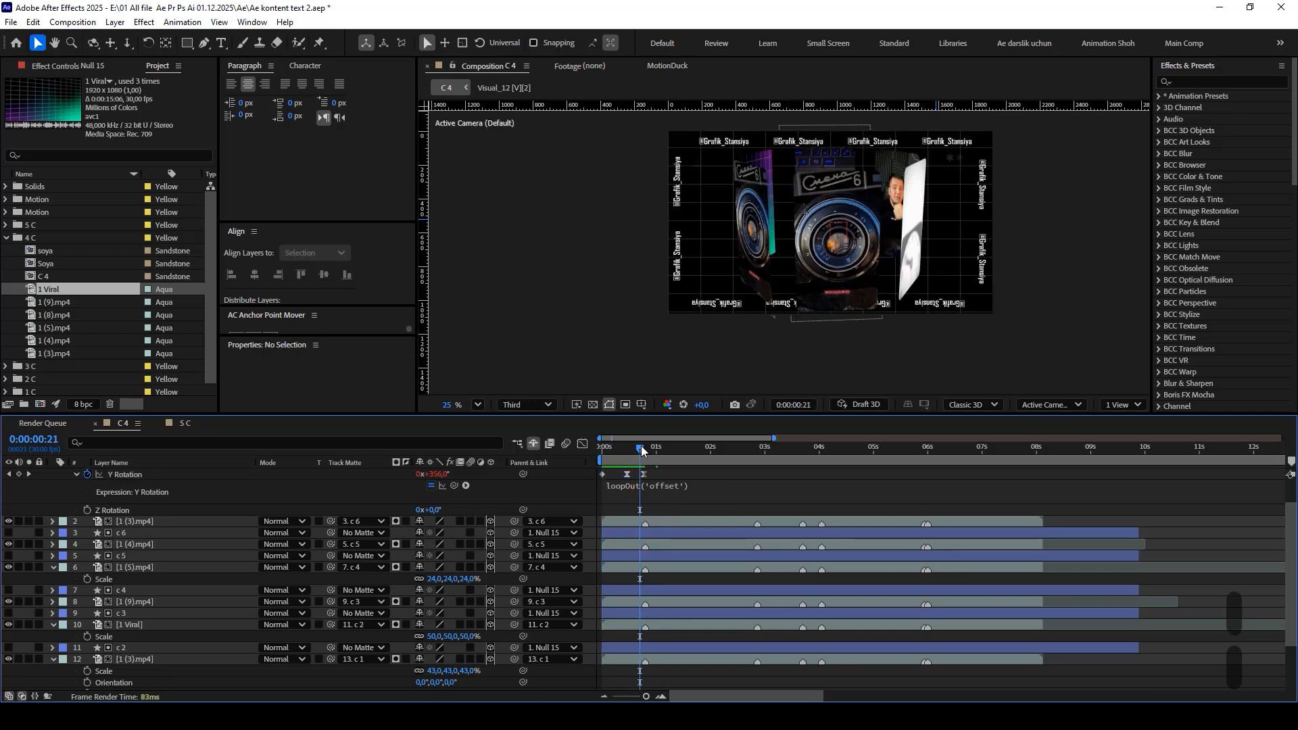
At 0:00:00:24, replace the 1 (3).mp4 footage on the c 6 card with 1 (9).mp4 and save the project.
{"action": "left_click_drag", "start_coordinate": [641, 446], "coordinate": [648, 452]}
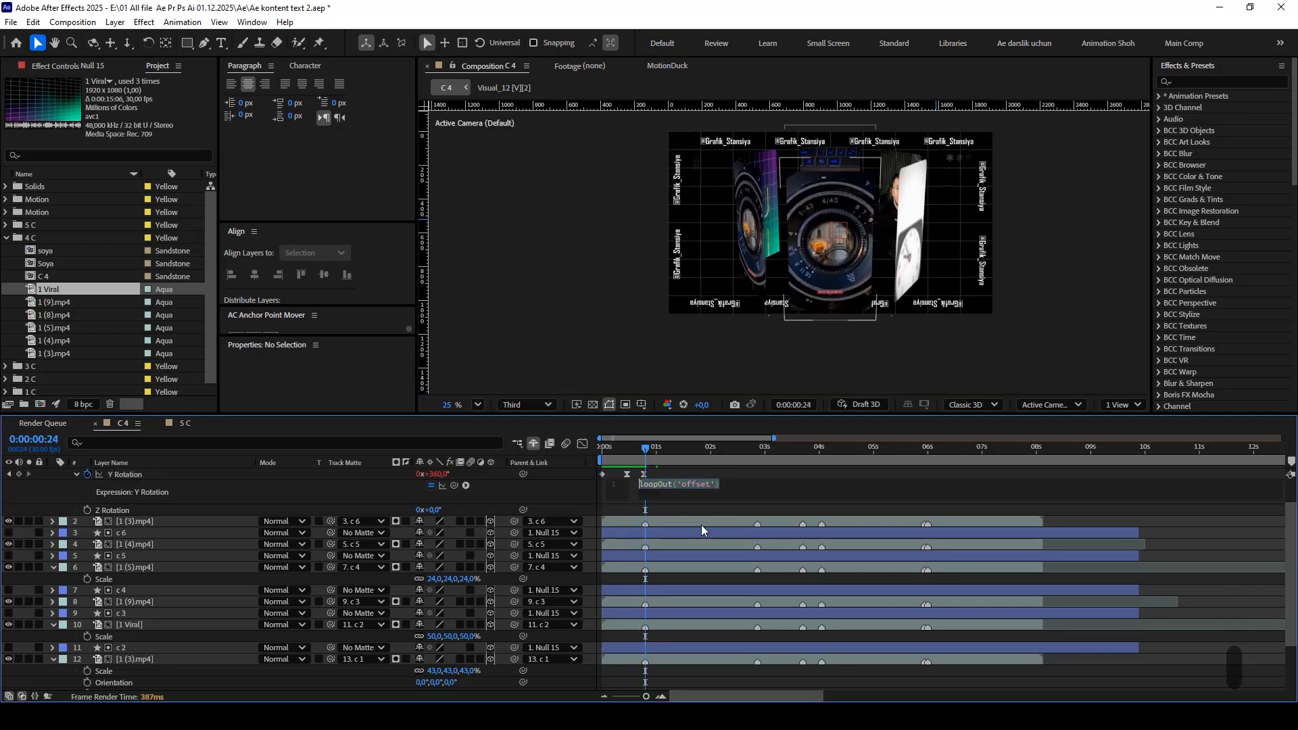
{"action": "left_click", "coordinate": [822, 260]}
{"action": "key", "text": "ctrl+s"}
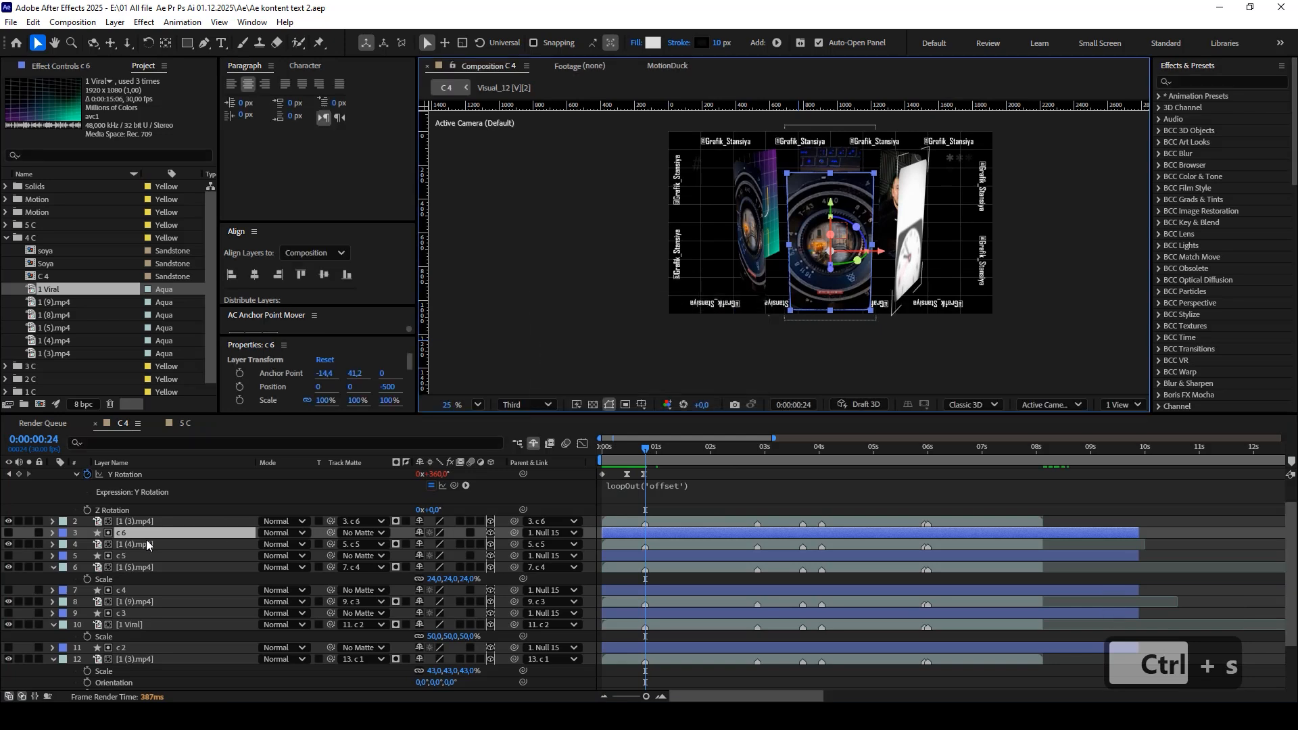
{"action": "left_click", "coordinate": [143, 521]}
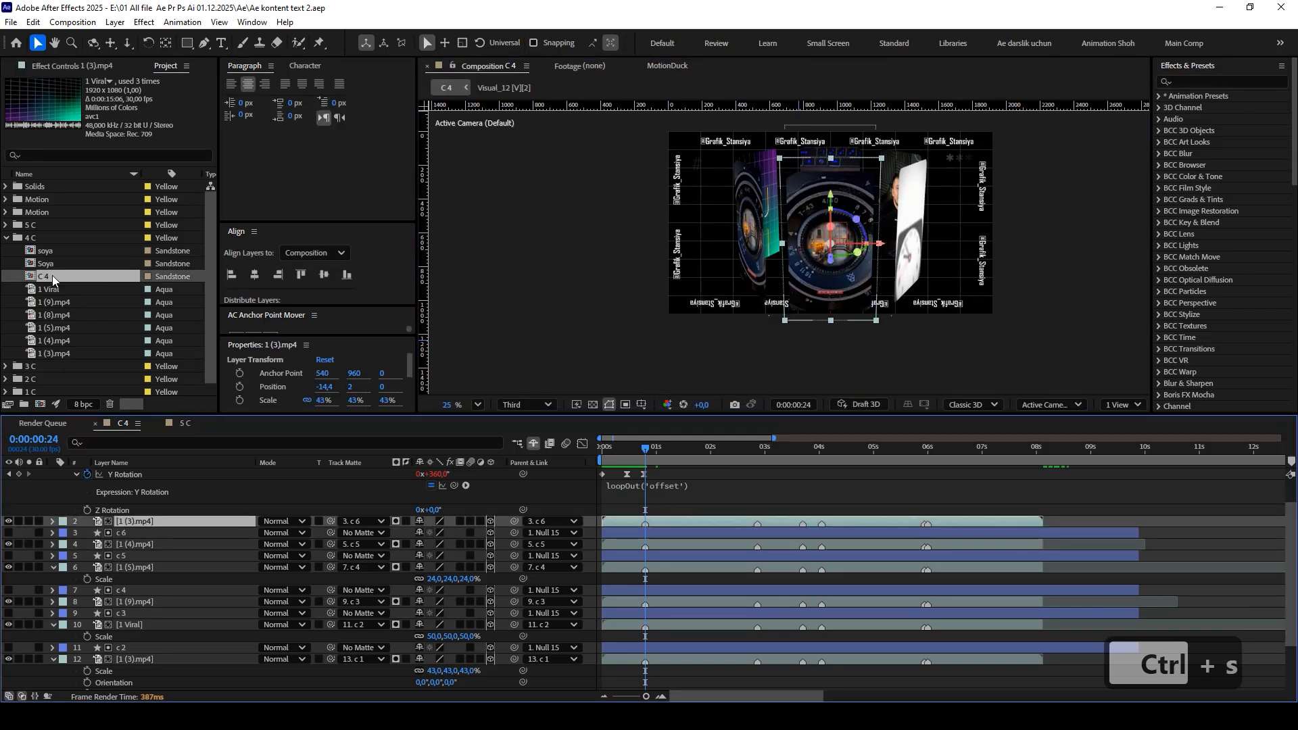
{"action": "left_click", "coordinate": [59, 302]}
{"action": "left_click_drag", "start_coordinate": [58, 302], "coordinate": [139, 523]}
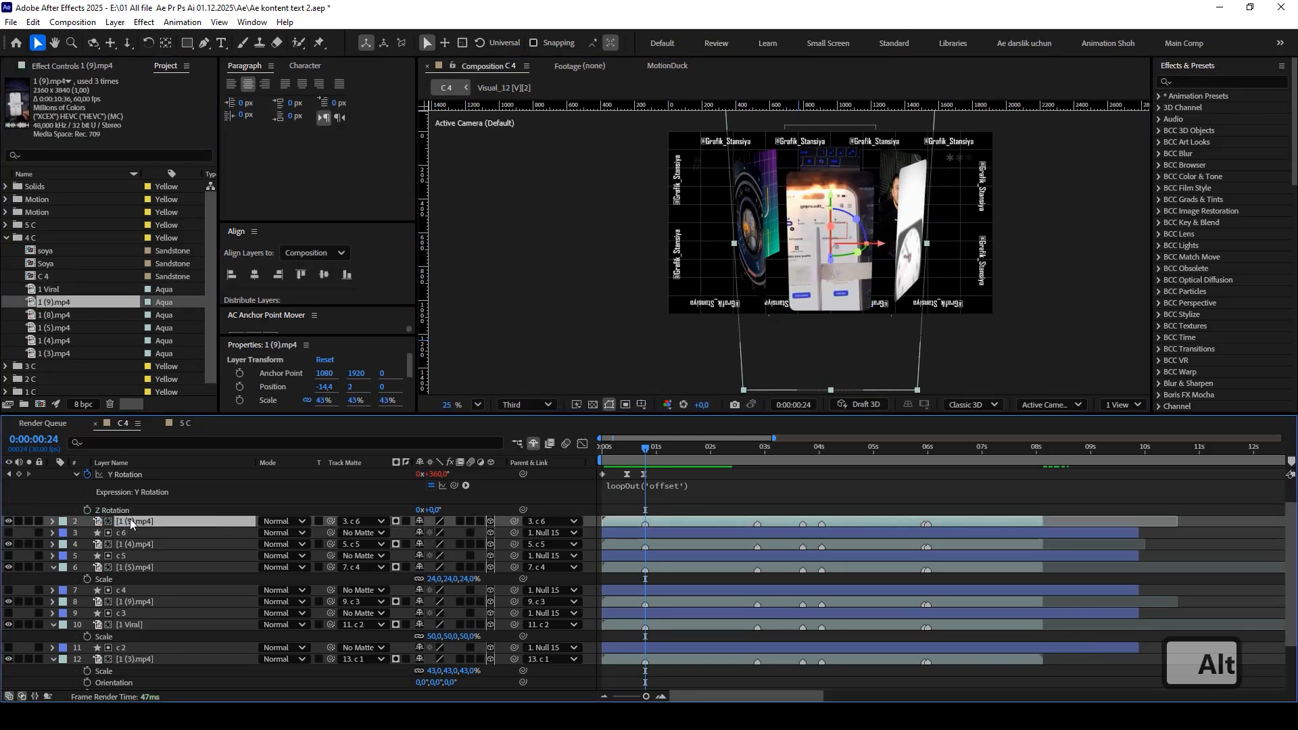
{"action": "key", "text": "ctrl+s"}
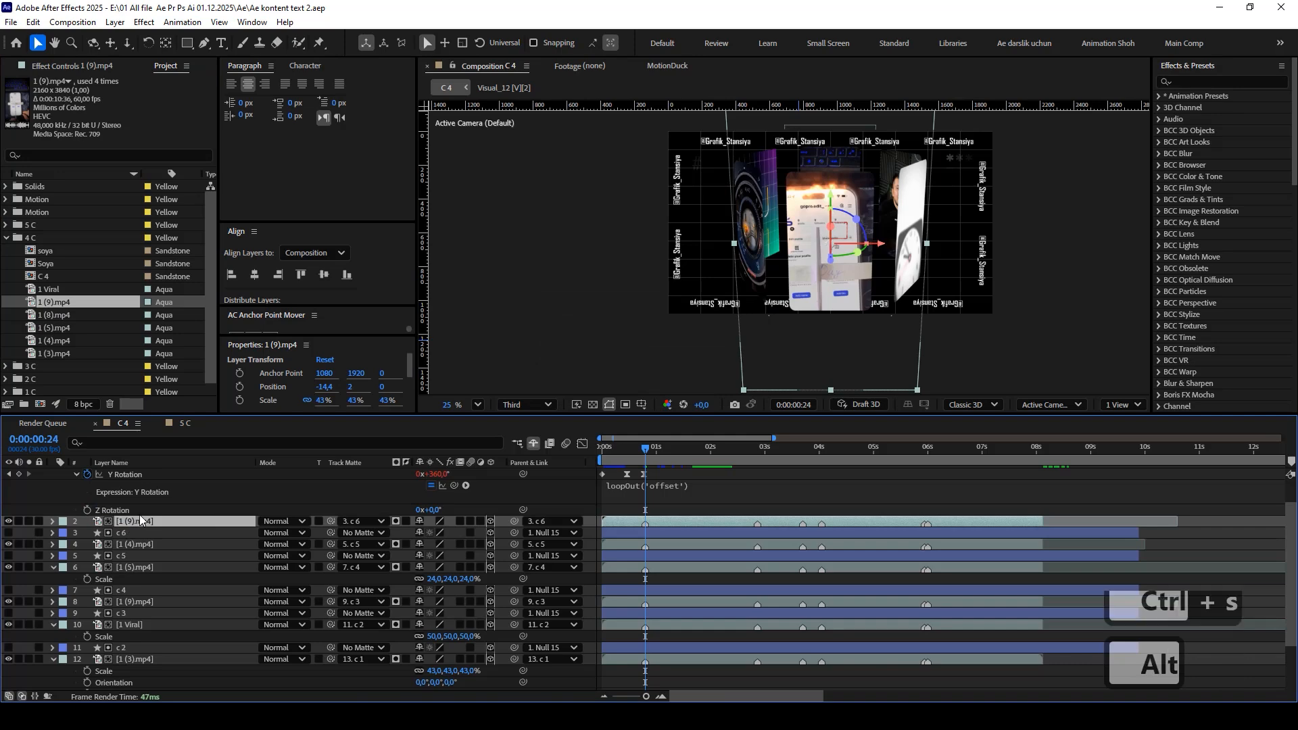
Fit the new 1 (9).mp4 layer on the c 6 card to the composition height and preview the rotation.
{"action": "key", "text": "ctrl+alt+shift+g"}
{"action": "key", "text": "space"}
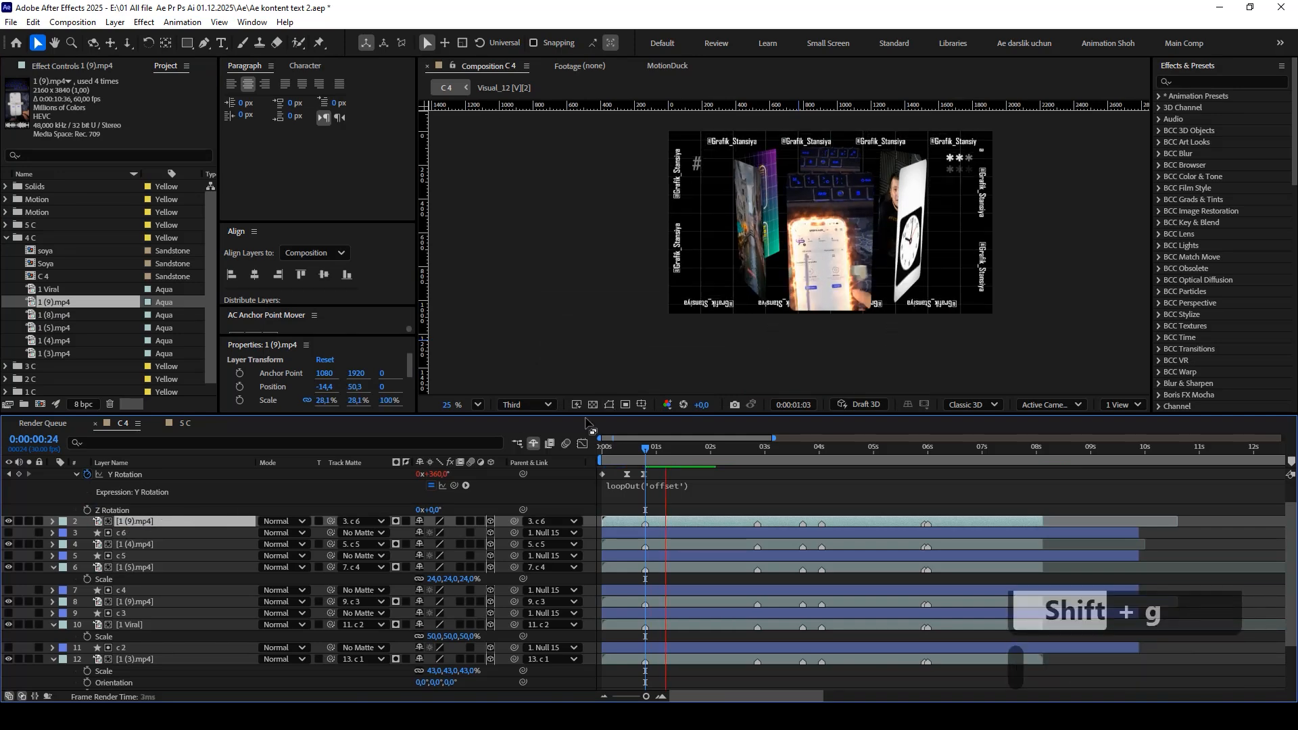
{"action": "key", "text": "space"}
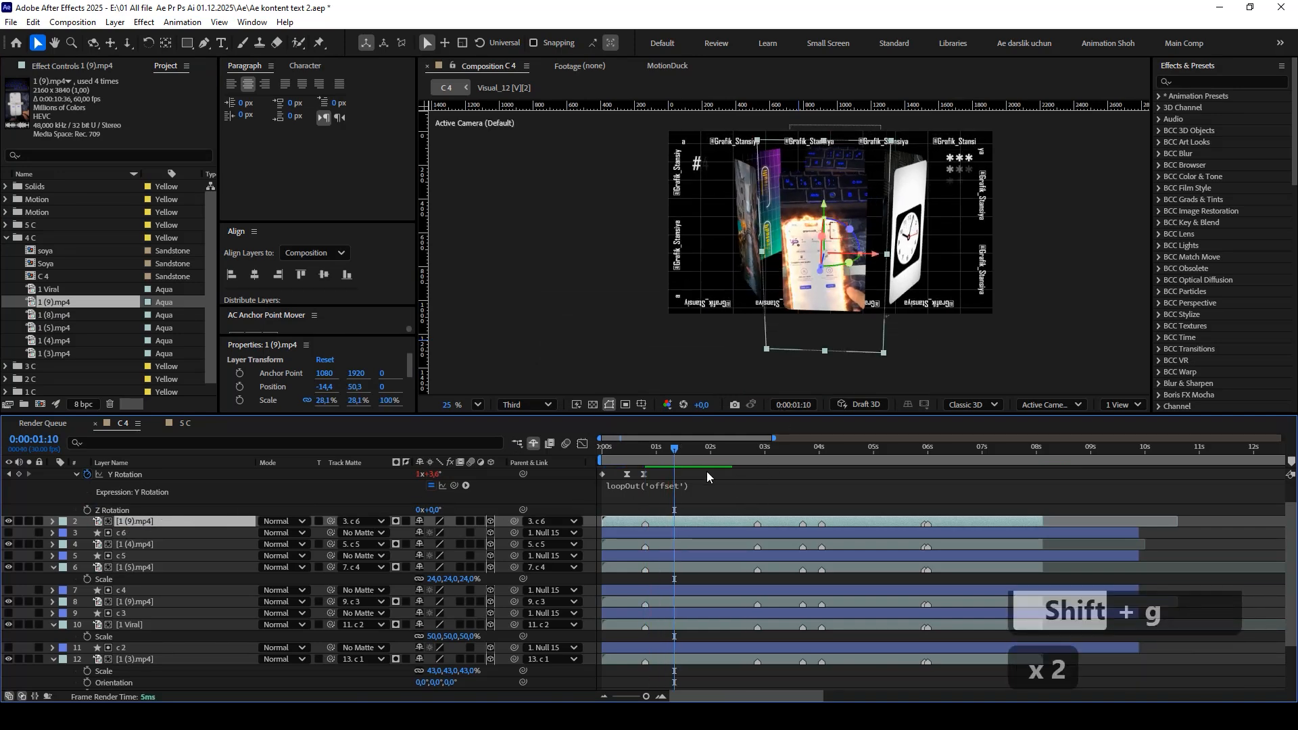
Stretch the null's Y Rotation keyframes proportionally from the first frame so the last one sits at 0:00:01:00, and preview the ring.
{"action": "left_click_drag", "start_coordinate": [669, 446], "coordinate": [599, 463]}
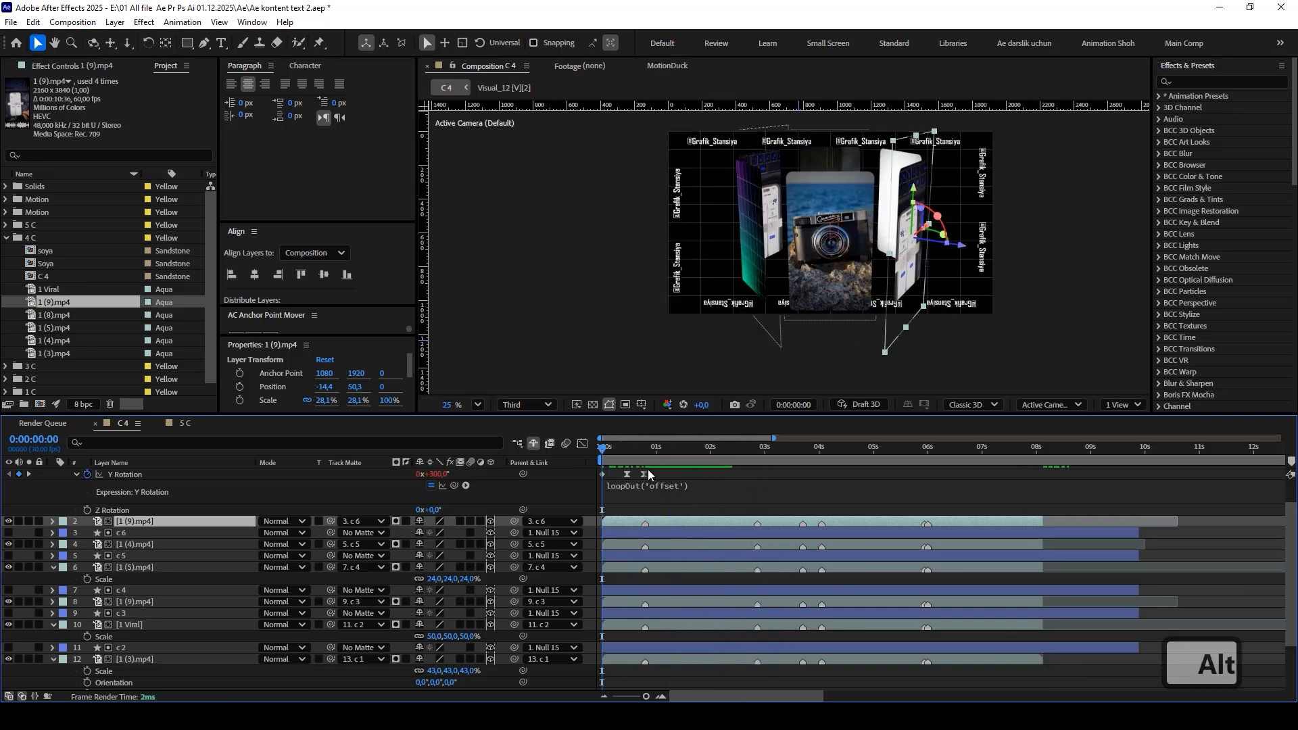
{"action": "scroll", "coordinate": [648, 472], "scroll_direction": "up", "scroll_amount": 4}
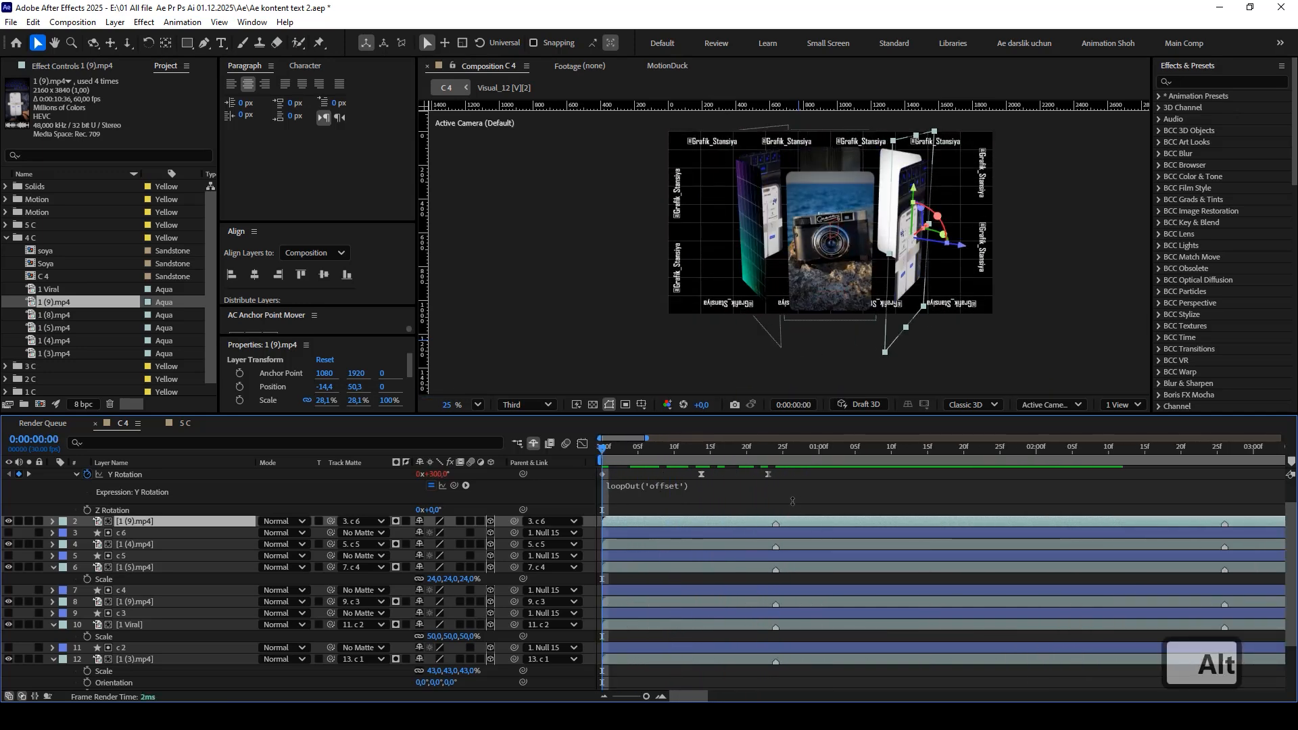
{"action": "left_click_drag", "start_coordinate": [789, 476], "coordinate": [655, 483]}
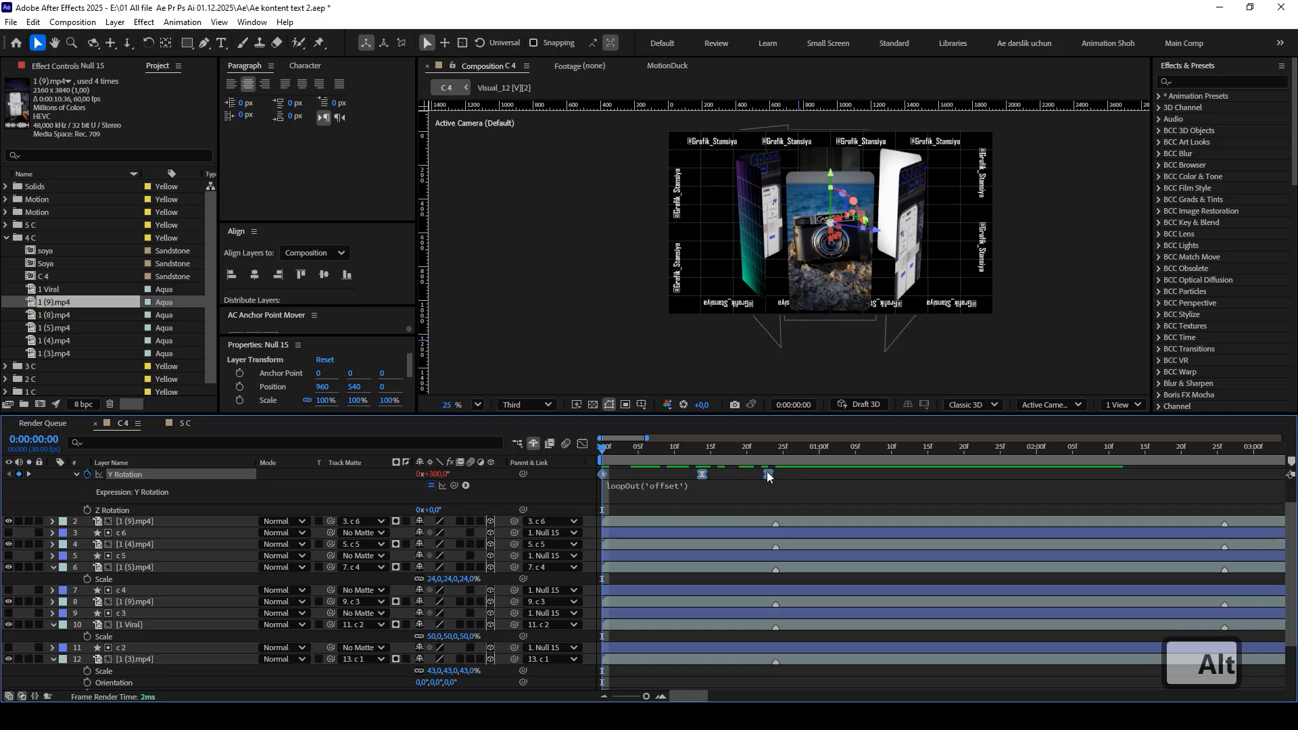
{"action": "left_click_drag", "start_coordinate": [767, 473], "coordinate": [811, 477]}
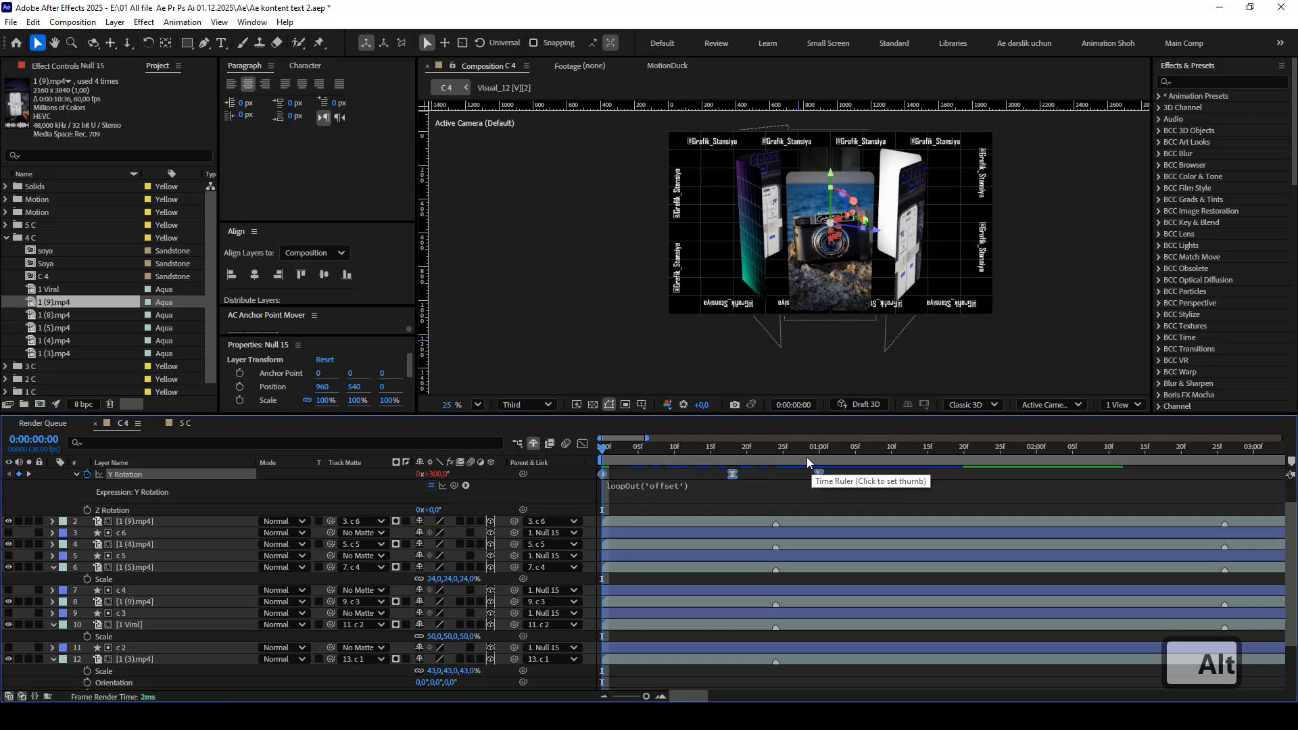
{"action": "key", "text": "space"}
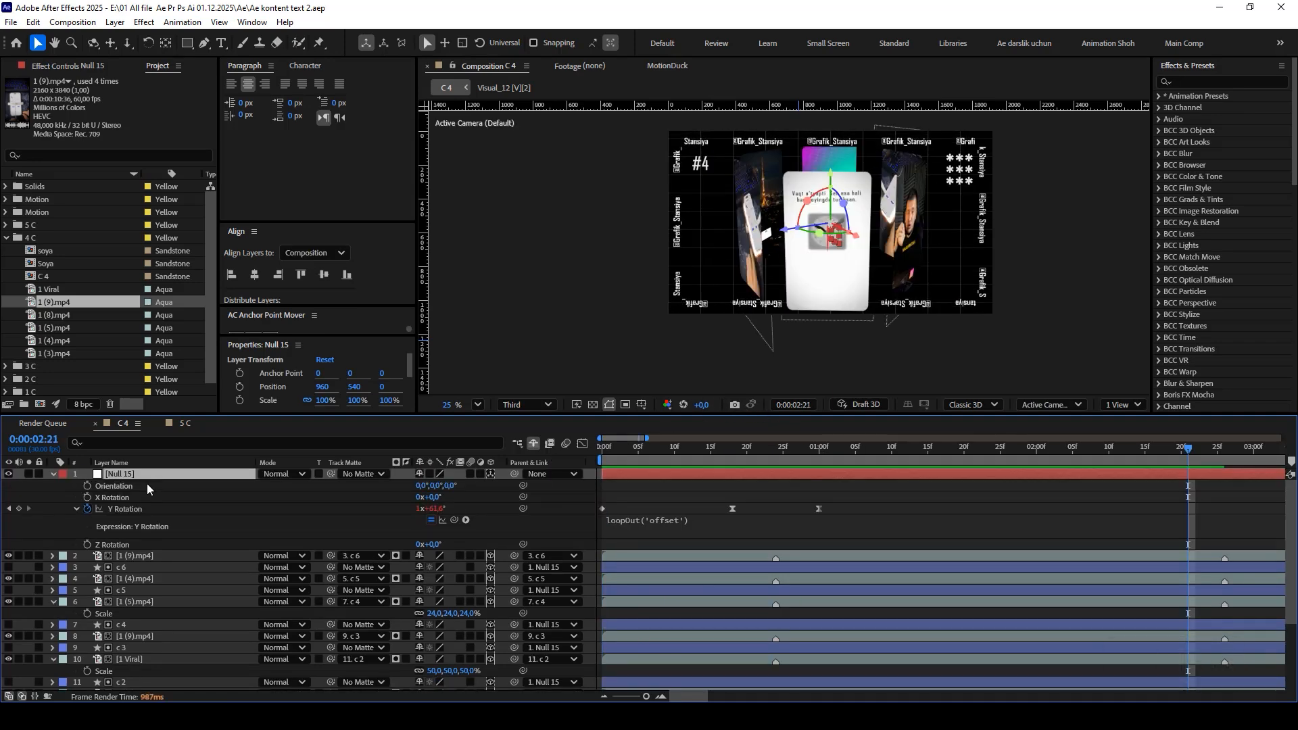
Scale the null down to 67% and move the whole ring upward in the composition.
{"action": "key", "text": "s"}
{"action": "left_click_drag", "start_coordinate": [434, 491], "coordinate": [406, 492]}
{"action": "scroll", "coordinate": [838, 186], "scroll_direction": "up", "scroll_amount": 2}
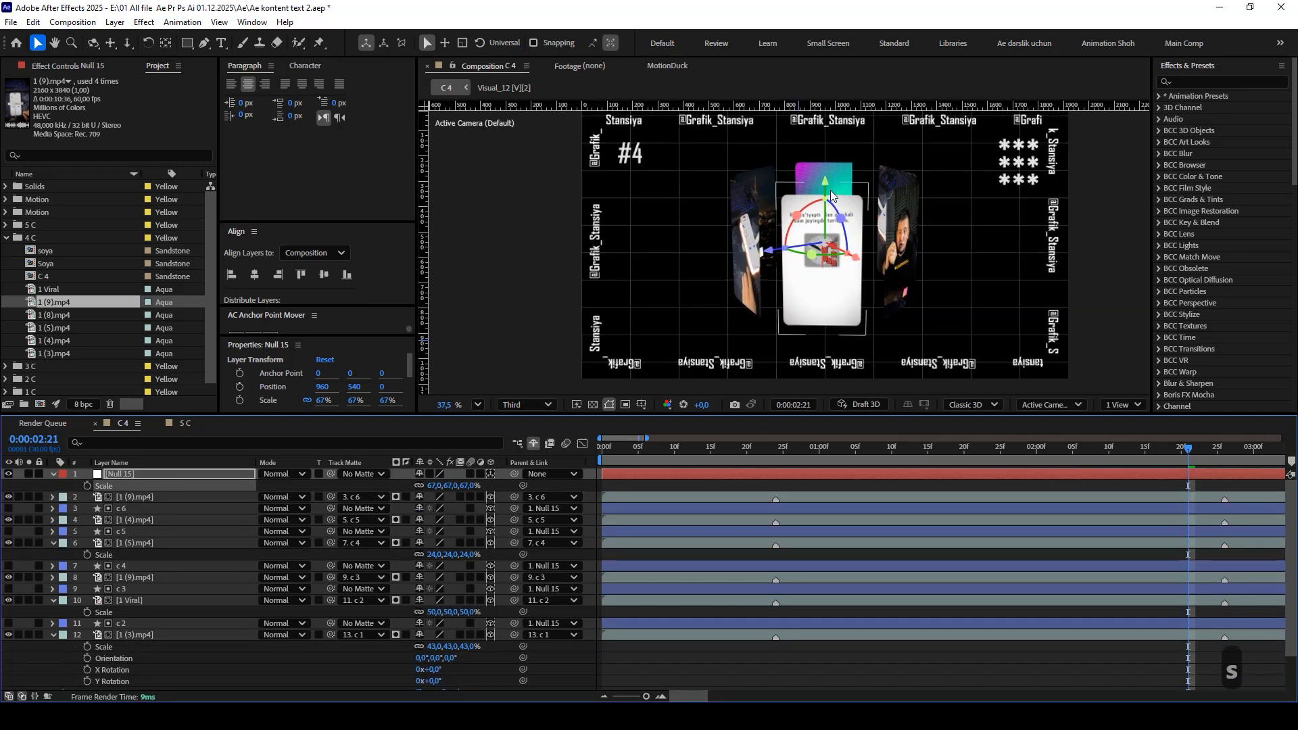
{"action": "left_click_drag", "start_coordinate": [825, 184], "coordinate": [828, 137]}
Collapse the properties of all layers and pre-compose everything into a new composition named Soya1, moving all attributes.
{"action": "key", "text": "ctrl+a"}
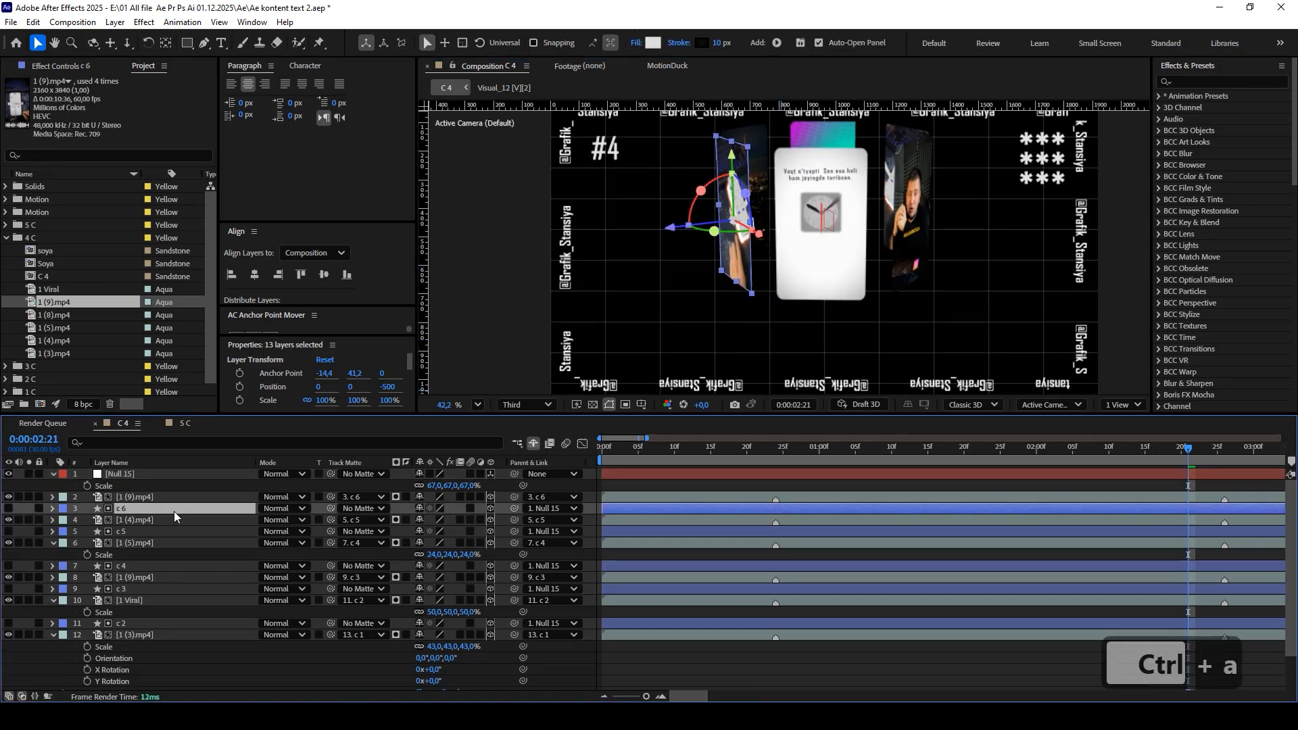
{"action": "key", "text": "u"}
{"action": "key", "text": "u"}
{"action": "key", "text": "u"}
{"action": "key", "text": "u"}
{"action": "key", "text": "u"}
{"action": "key", "text": "u"}
{"action": "key", "text": "u"}
{"action": "key", "text": "u"}
{"action": "key", "text": "u"}
{"action": "left_click_drag", "start_coordinate": [179, 644], "coordinate": [167, 478]}
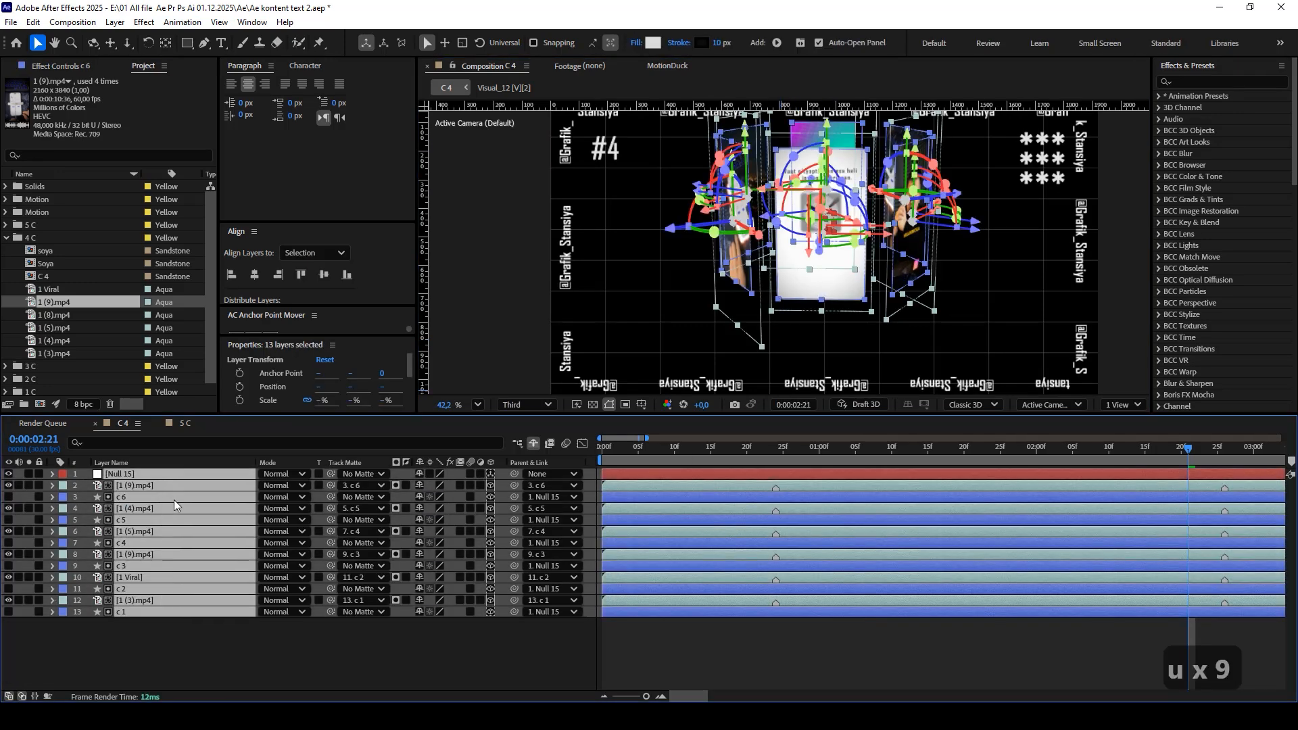
{"action": "key", "text": "ctrl+shift+c"}
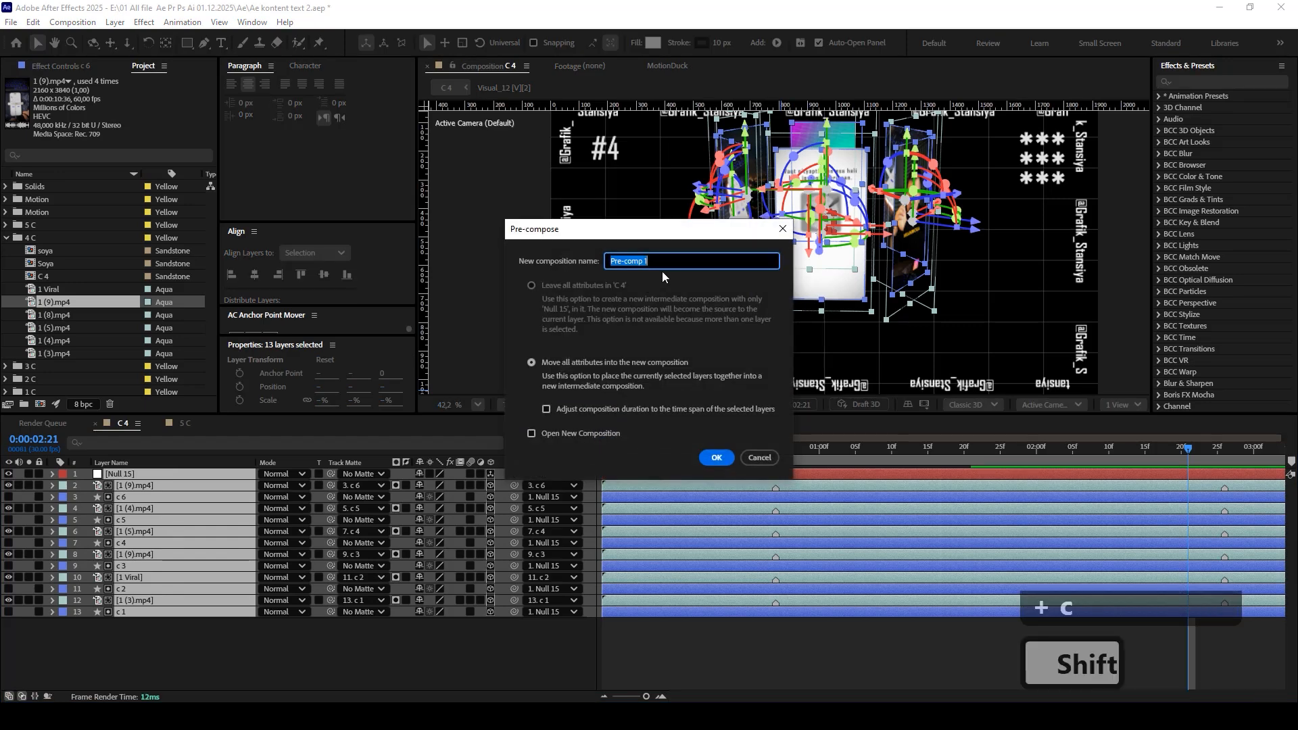
{"action": "type", "text": "Soya"}
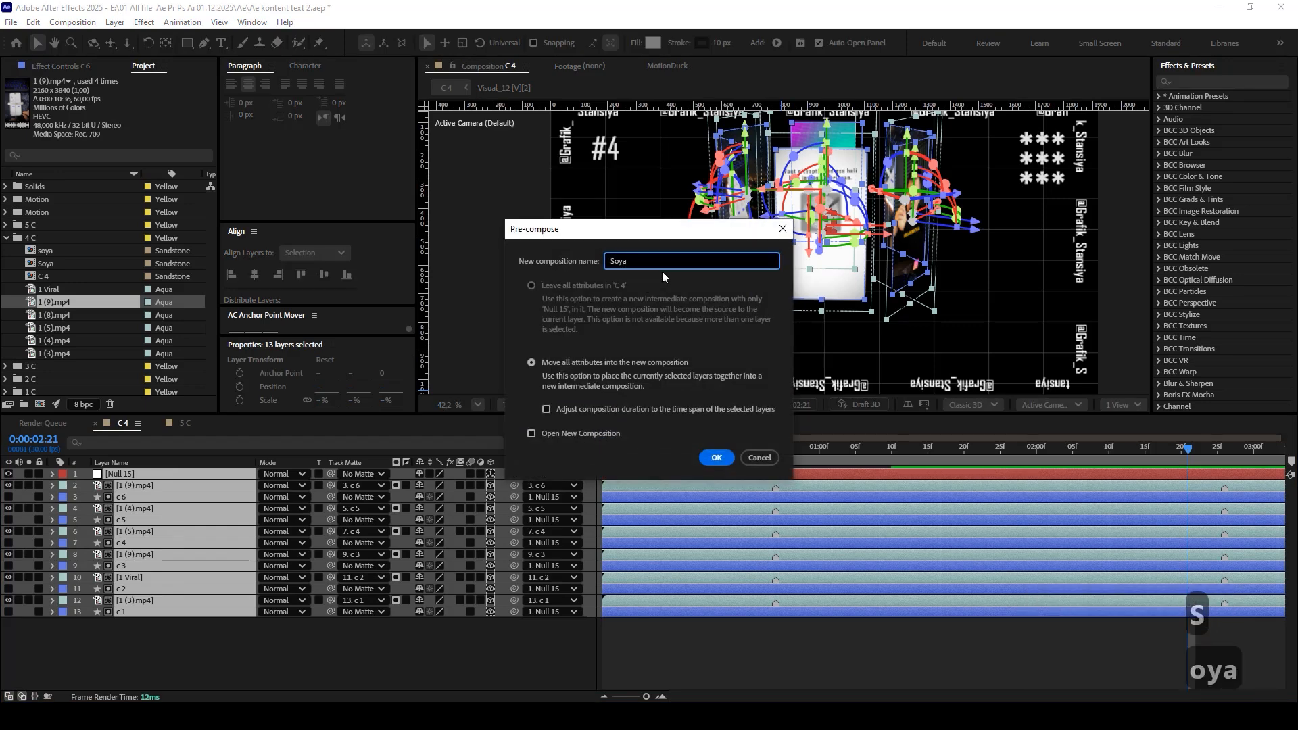
{"action": "type", "text": "1"}
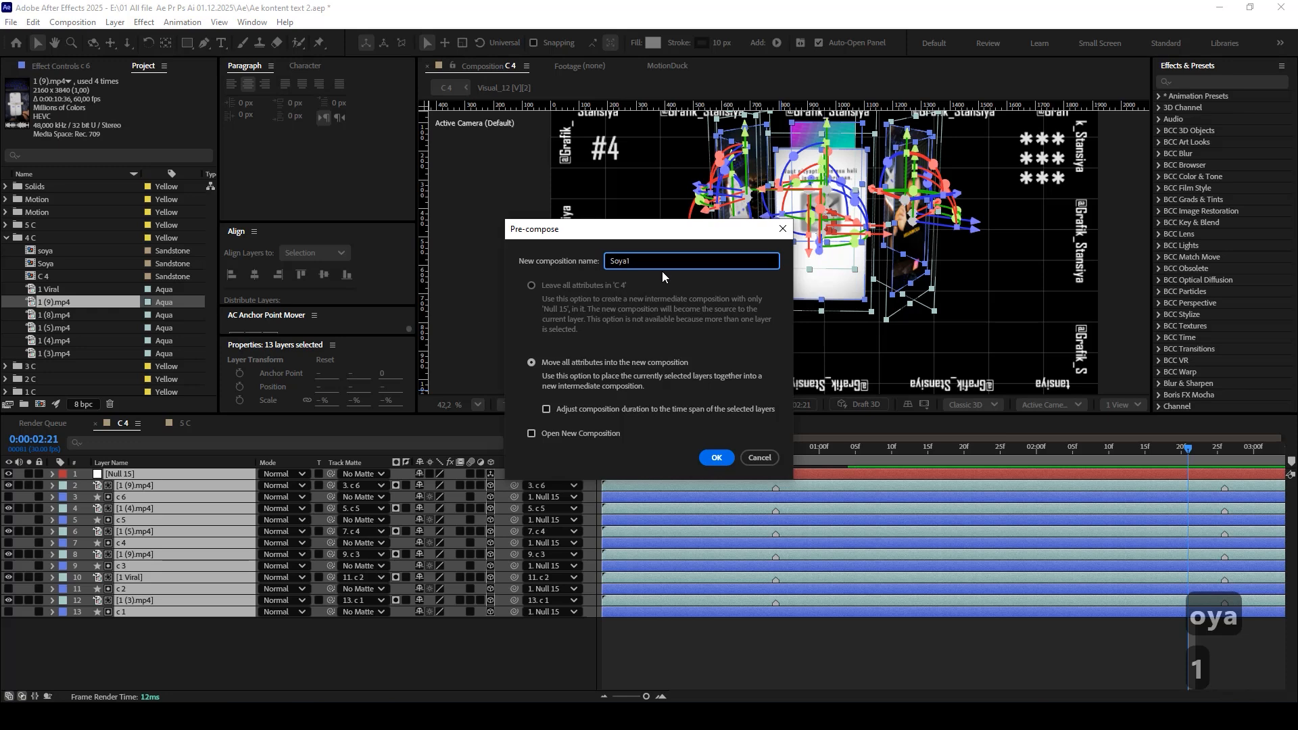
{"action": "key", "text": "Return"}
{"action": "scroll", "coordinate": [785, 246], "scroll_direction": "down", "scroll_amount": 1}
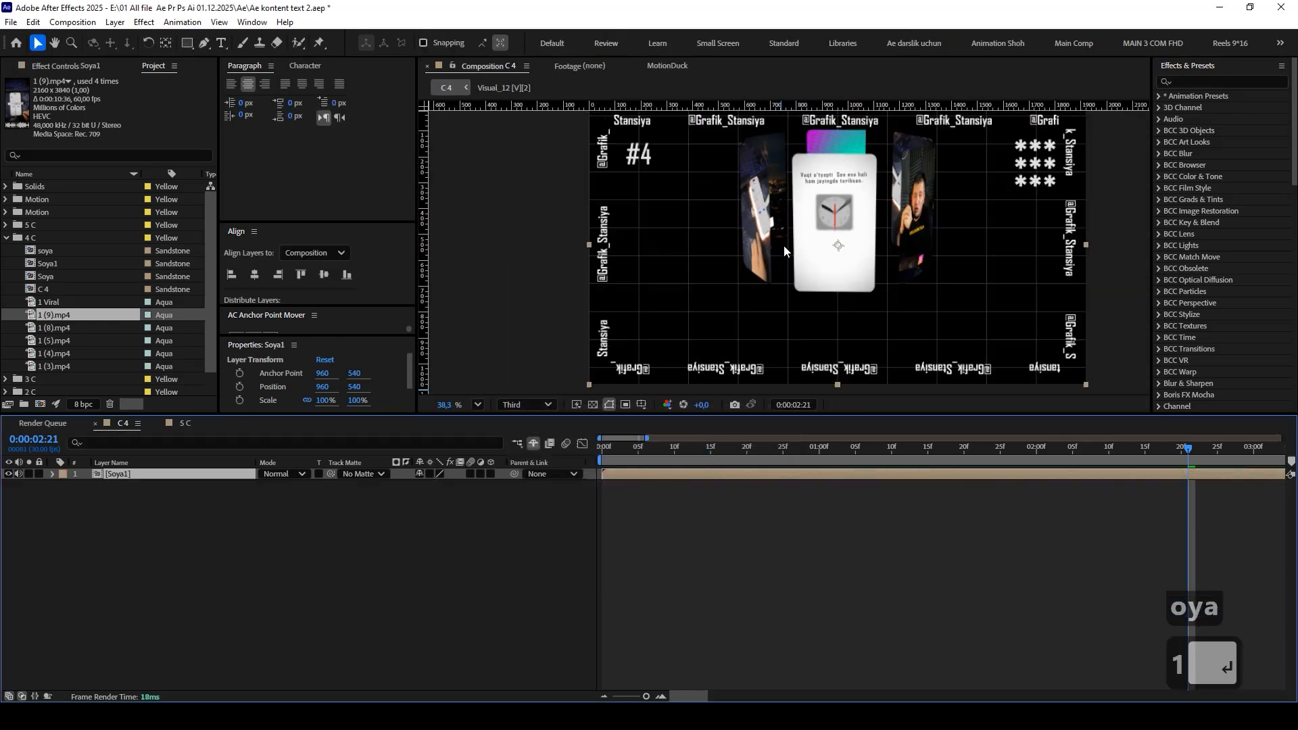
Go to 0:00:00:16 and duplicate the Soya1 layer.
{"action": "left_click_drag", "start_coordinate": [608, 444], "coordinate": [718, 485]}
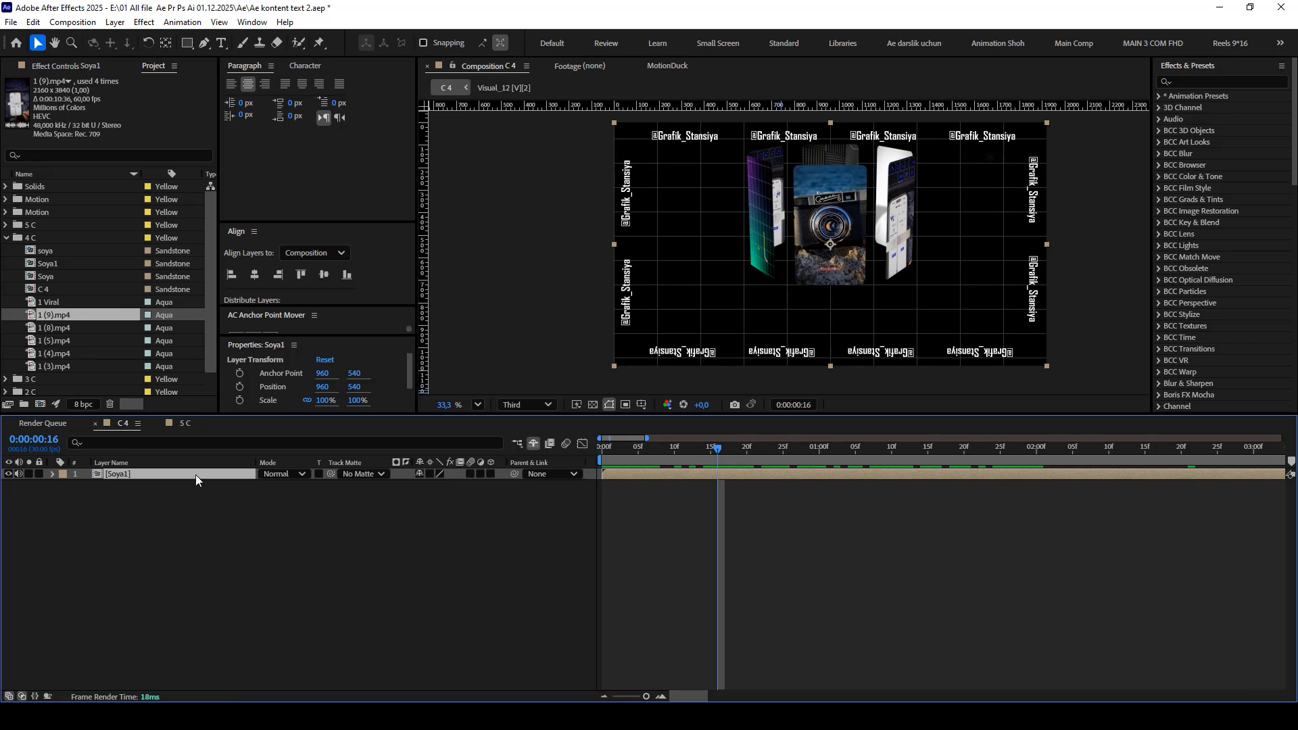
{"action": "key", "text": "ctrl+d"}
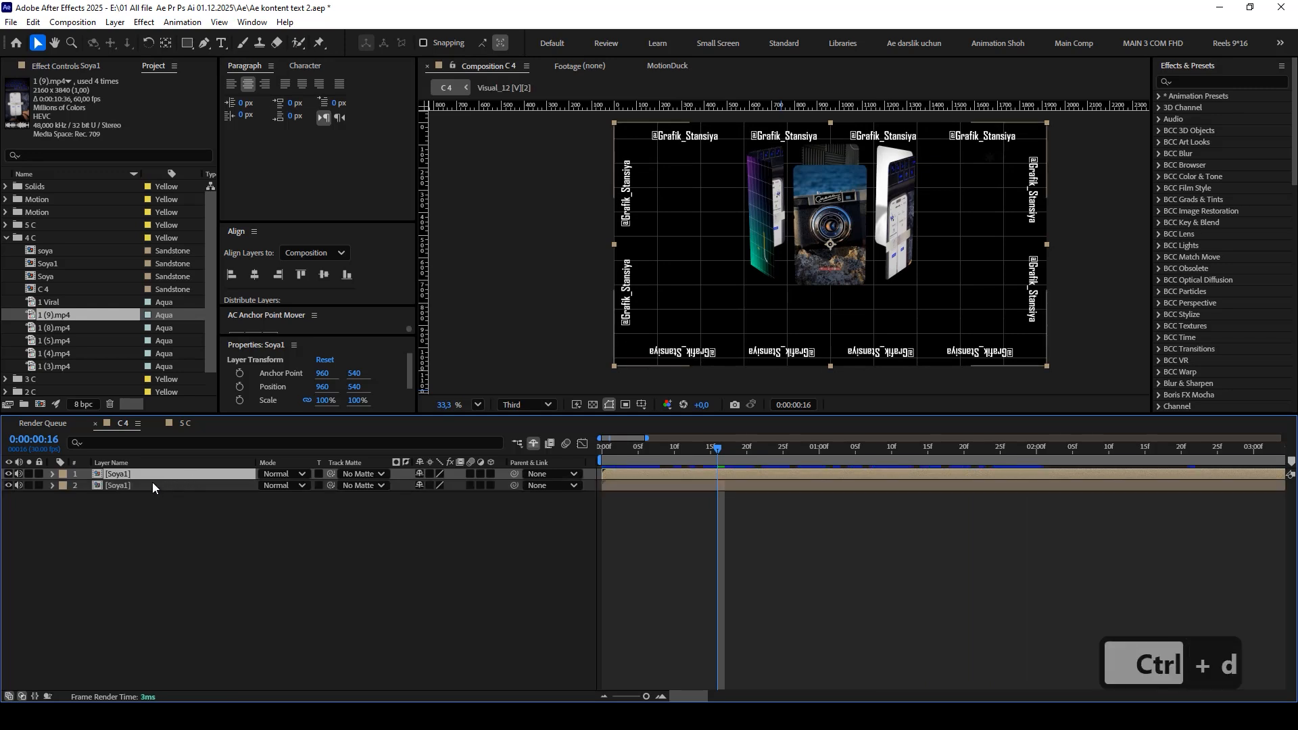
{"action": "key", "text": "ctrl"}
{"action": "left_click", "coordinate": [160, 485]}
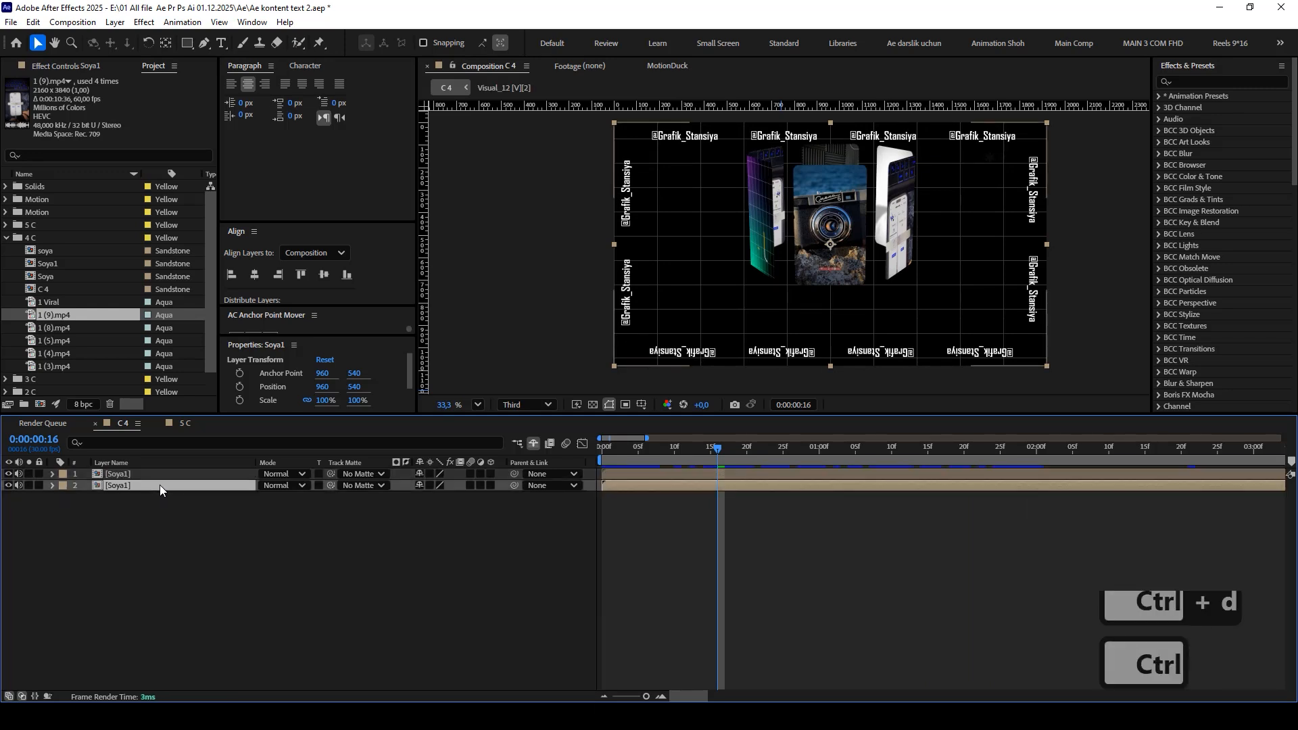
{"action": "left_click", "coordinate": [156, 473]}
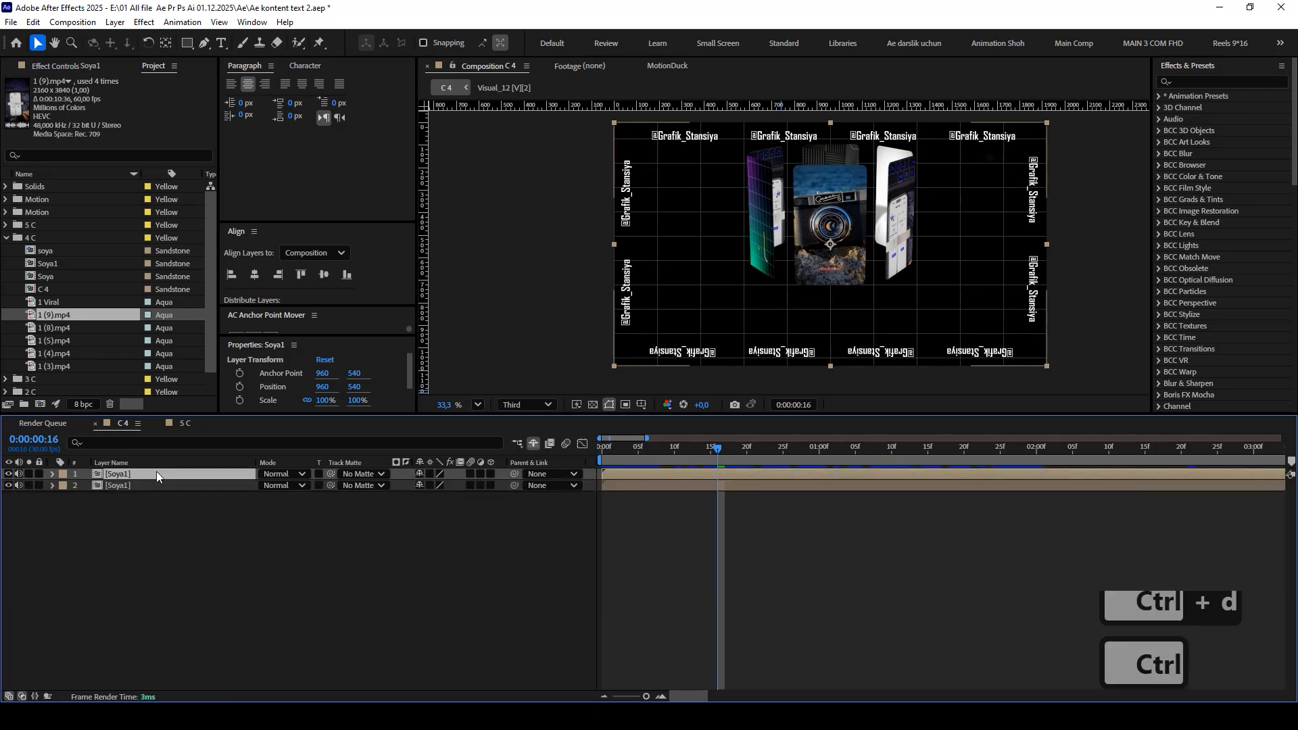
Make both Soya1 layers 3D and turn on Collapse Transformations for each.
{"action": "left_click", "coordinate": [490, 474]}
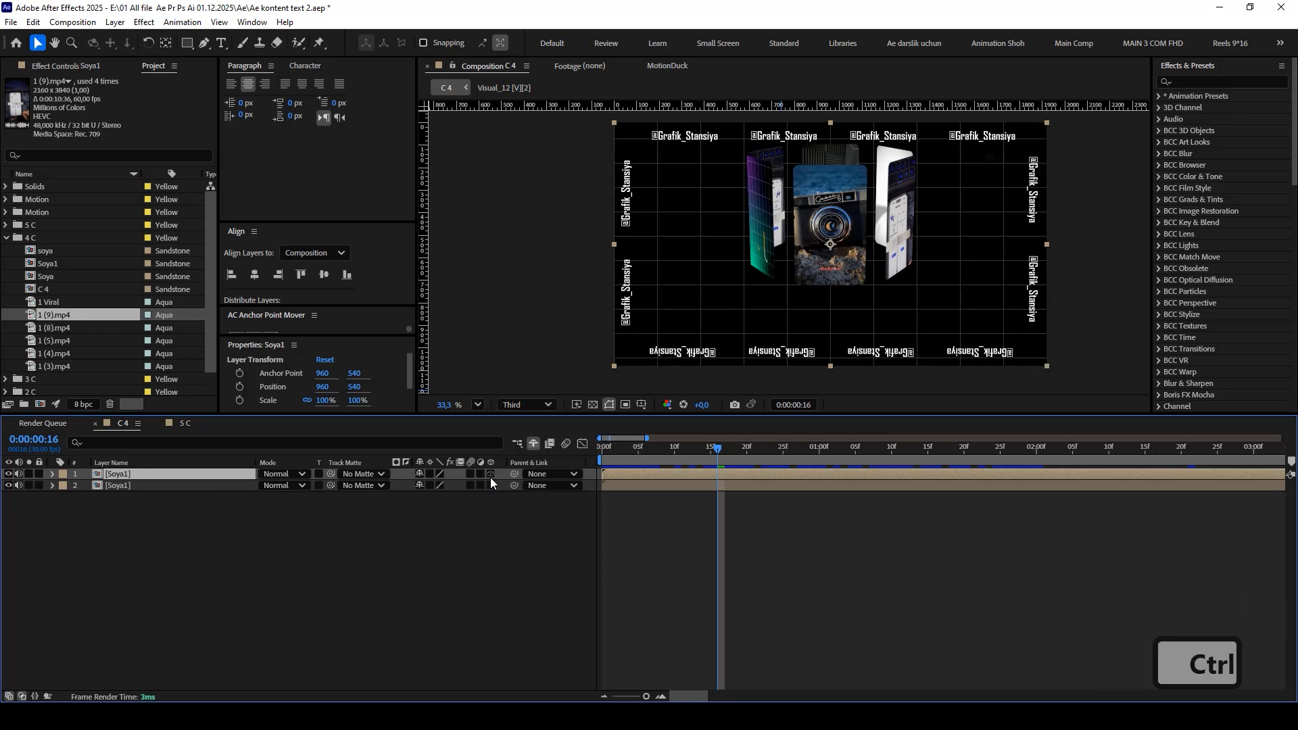
{"action": "left_click", "coordinate": [490, 474]}
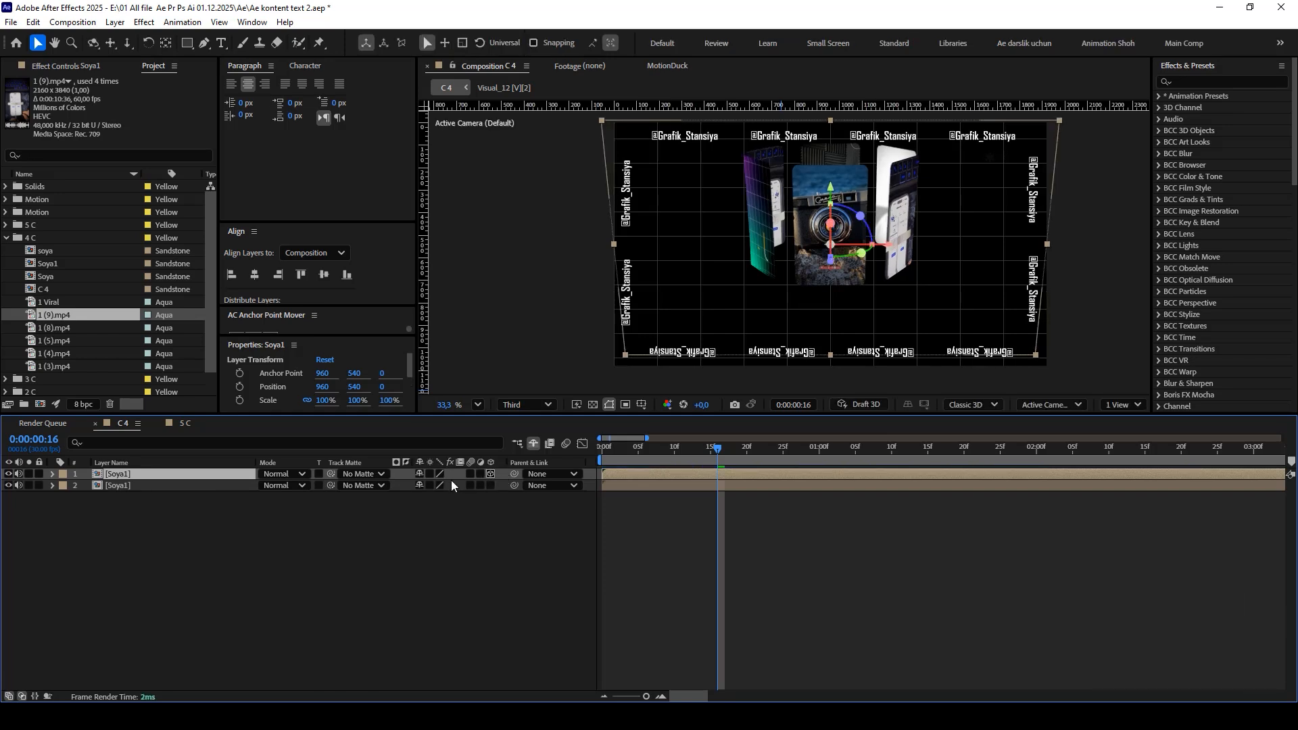
{"action": "left_click", "coordinate": [429, 474]}
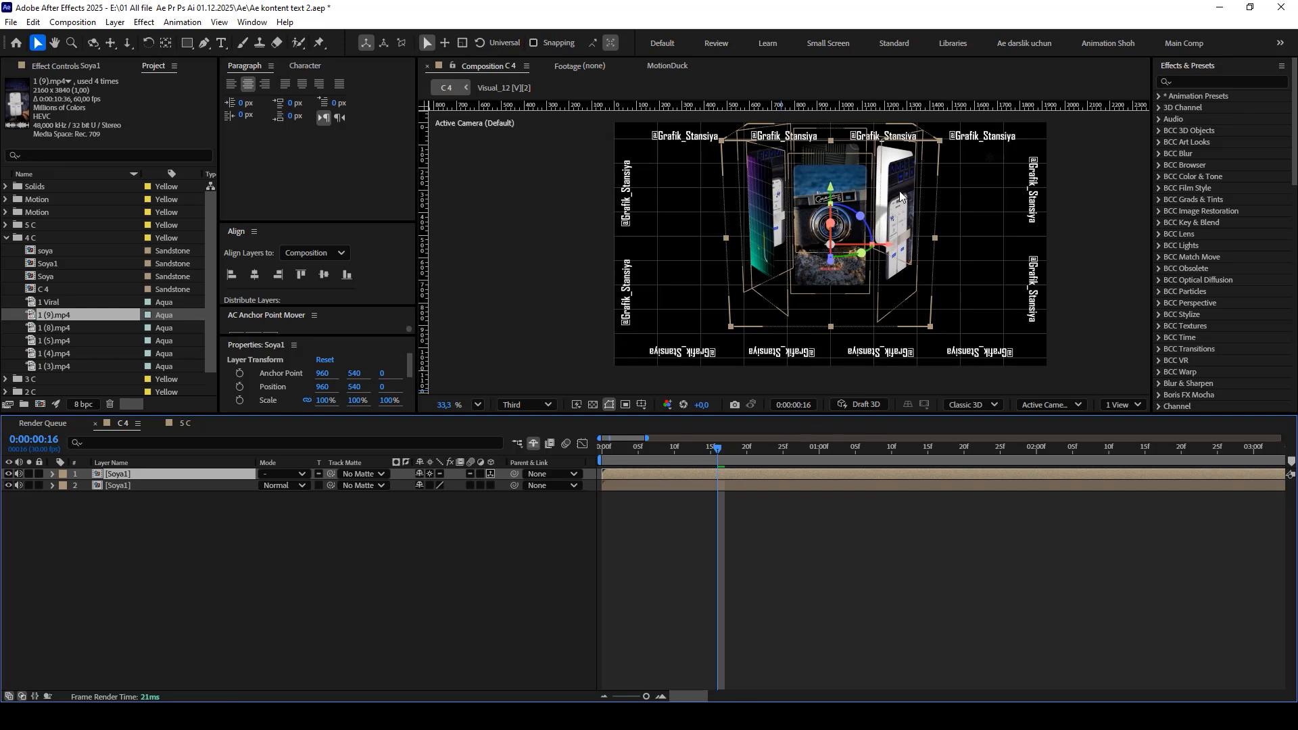
{"action": "left_click", "coordinate": [491, 485]}
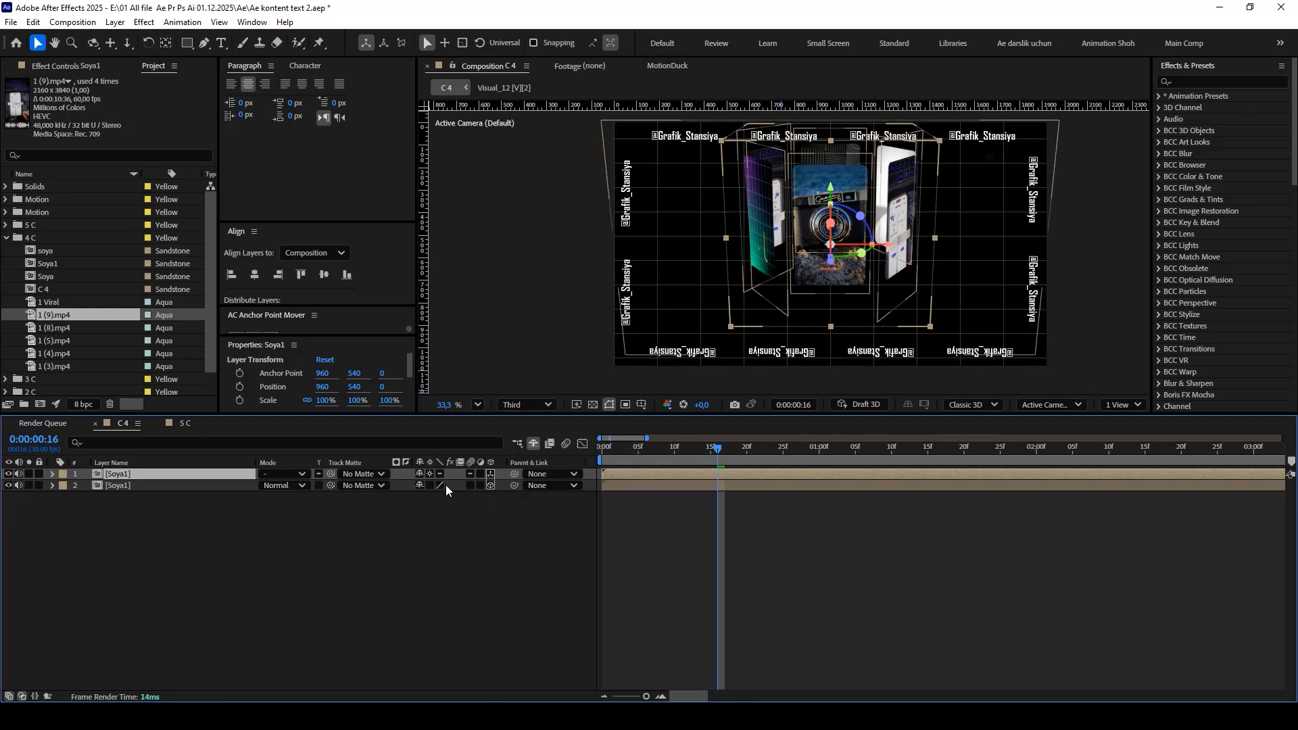
{"action": "left_click", "coordinate": [430, 486]}
Unlink the scale dimensions of the second Soya1 layer and set its vertical scale to -100% to flip it.
{"action": "left_click", "coordinate": [153, 485]}
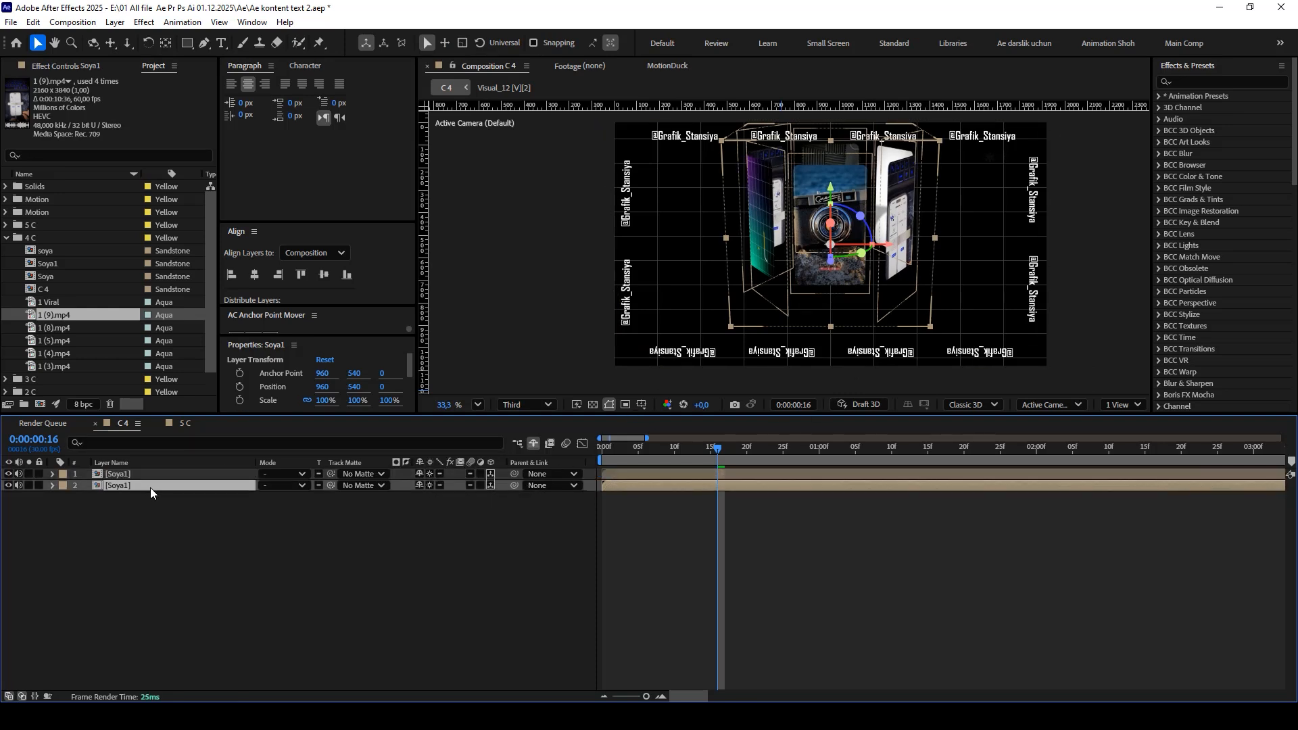
{"action": "key", "text": "p"}
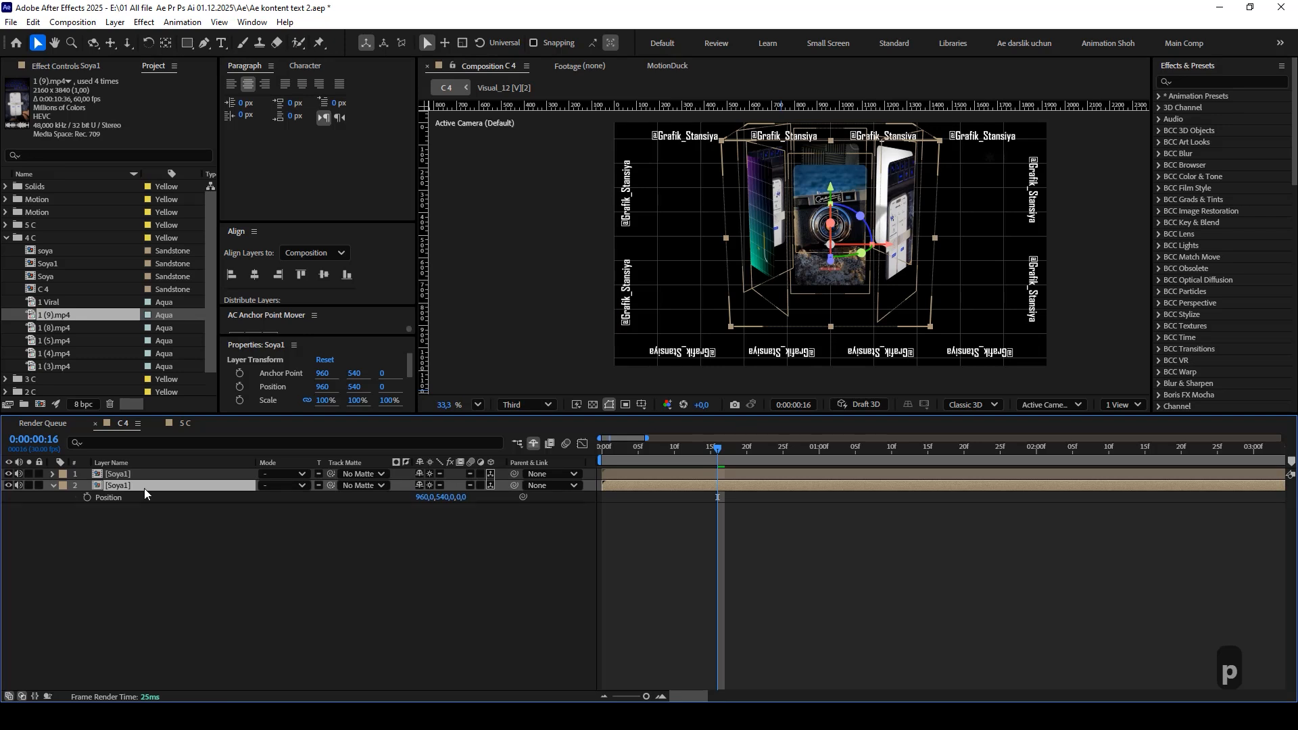
{"action": "right_click", "coordinate": [138, 486]}
{"action": "left_click", "coordinate": [130, 486]}
{"action": "key", "text": "s"}
{"action": "left_click", "coordinate": [138, 513]}
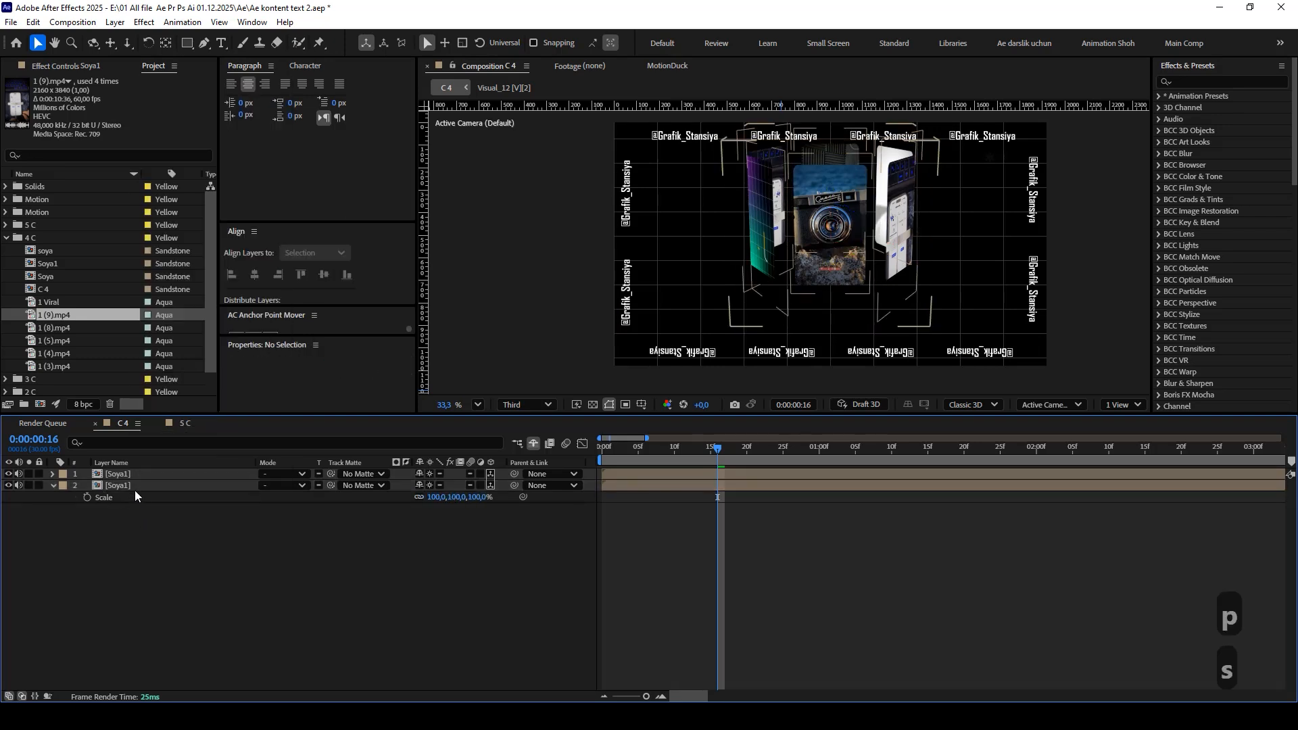
{"action": "left_click", "coordinate": [135, 488]}
{"action": "left_click", "coordinate": [149, 505]}
{"action": "left_click", "coordinate": [140, 485]}
{"action": "key", "text": "s"}
{"action": "key", "text": "s"}
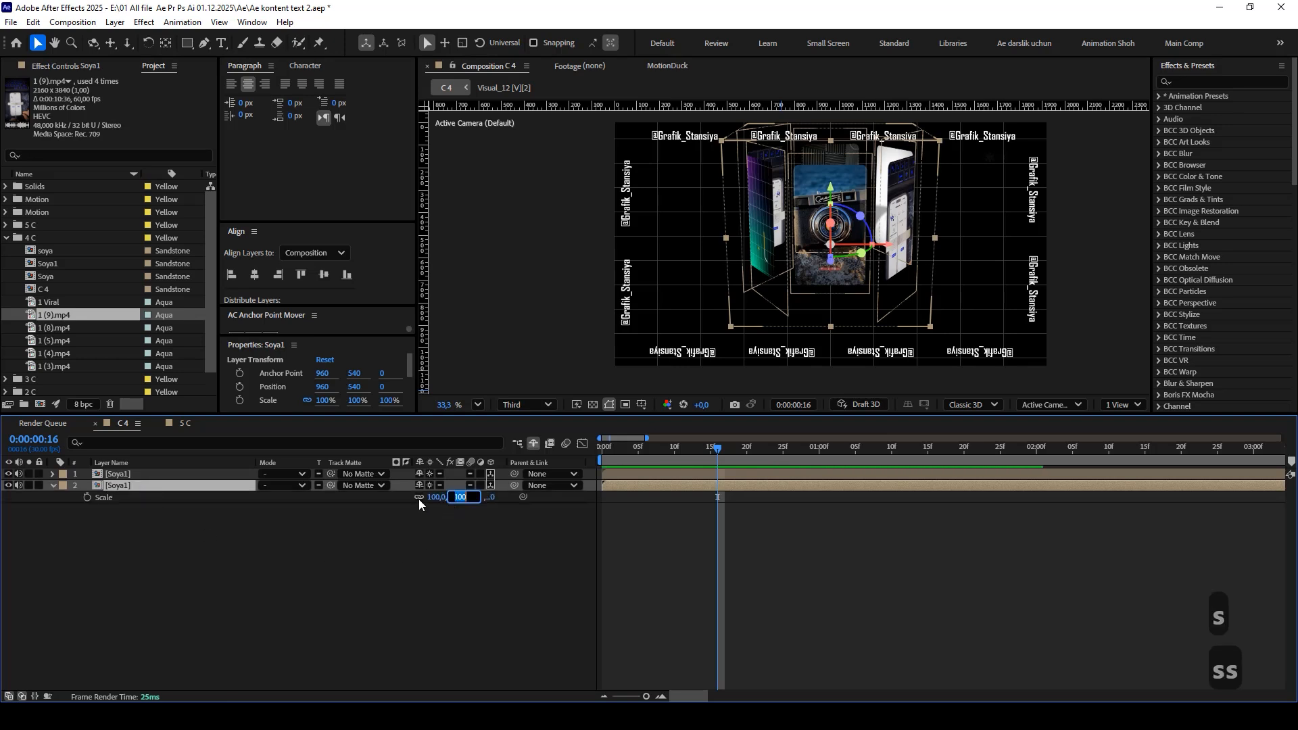
{"action": "left_click", "coordinate": [420, 498]}
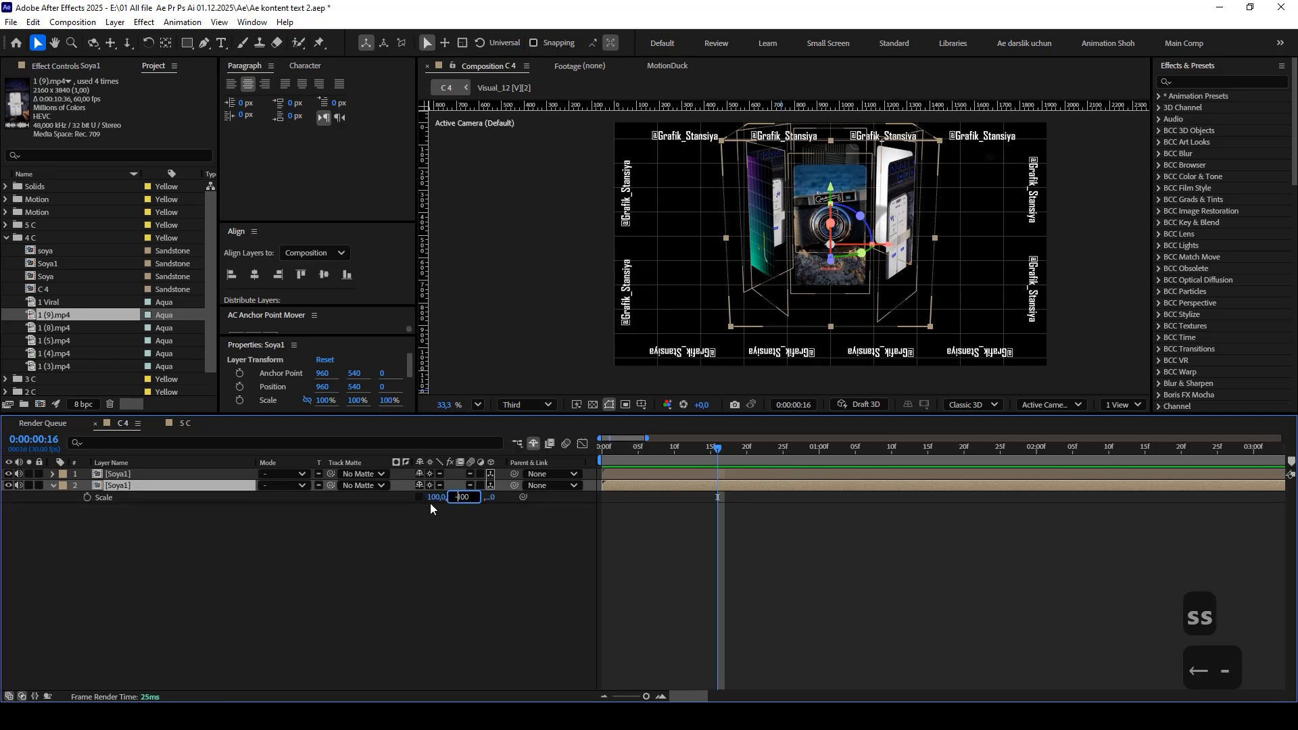
{"action": "key", "text": "Left"}
{"action": "type", "text": "-"}
{"action": "key", "text": "Return"}
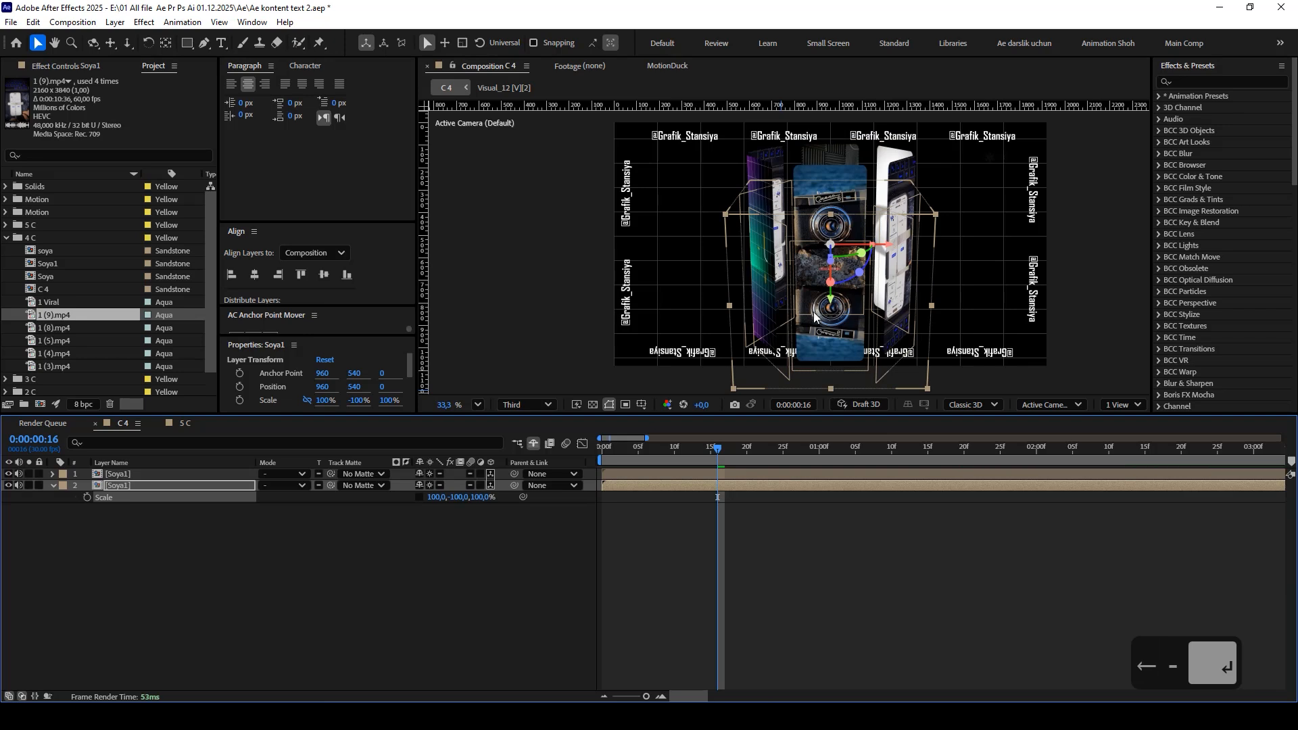
Move the flipped Soya1 layer down to about Y 713.4 as a reflection and save the project.
{"action": "left_click_drag", "start_coordinate": [832, 308], "coordinate": [836, 351]}
{"action": "key", "text": "ctrl+s"}
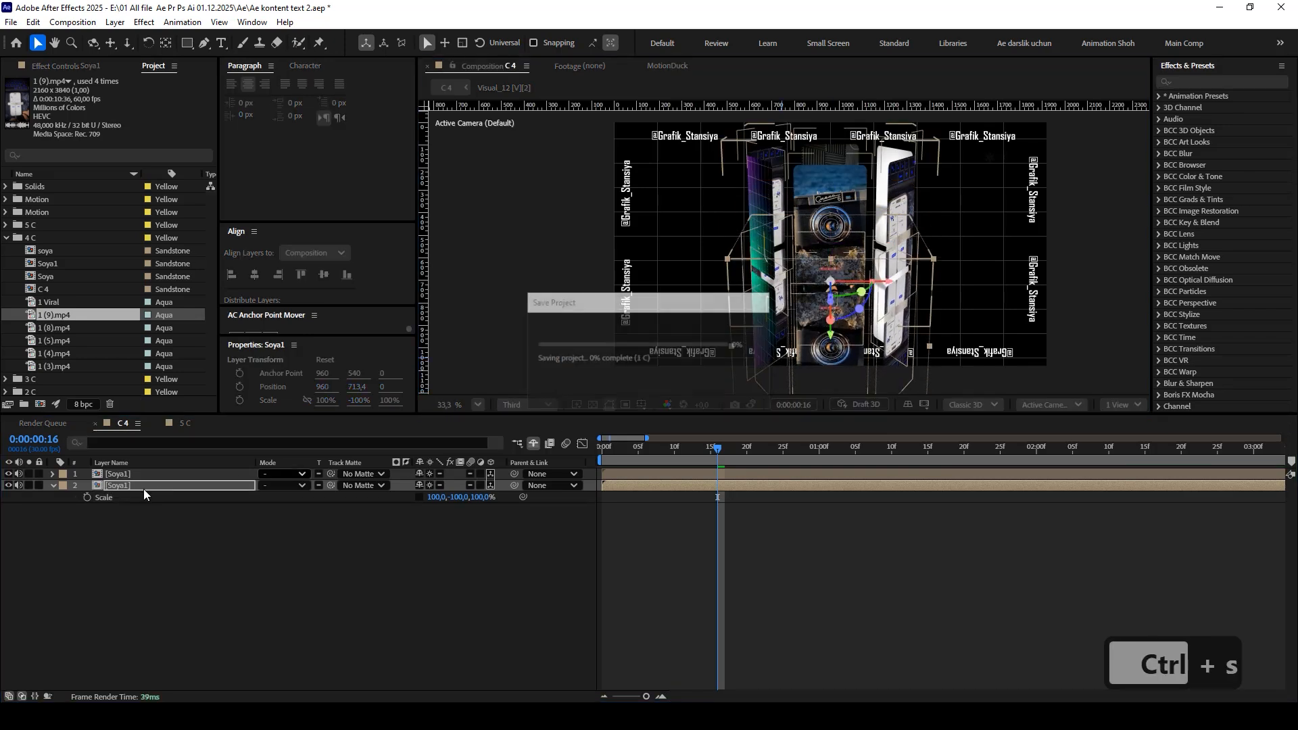
Apply the Linear Wipe effect to the flipped Soya1 reflection layer.
{"action": "key", "text": "ctrl+space"}
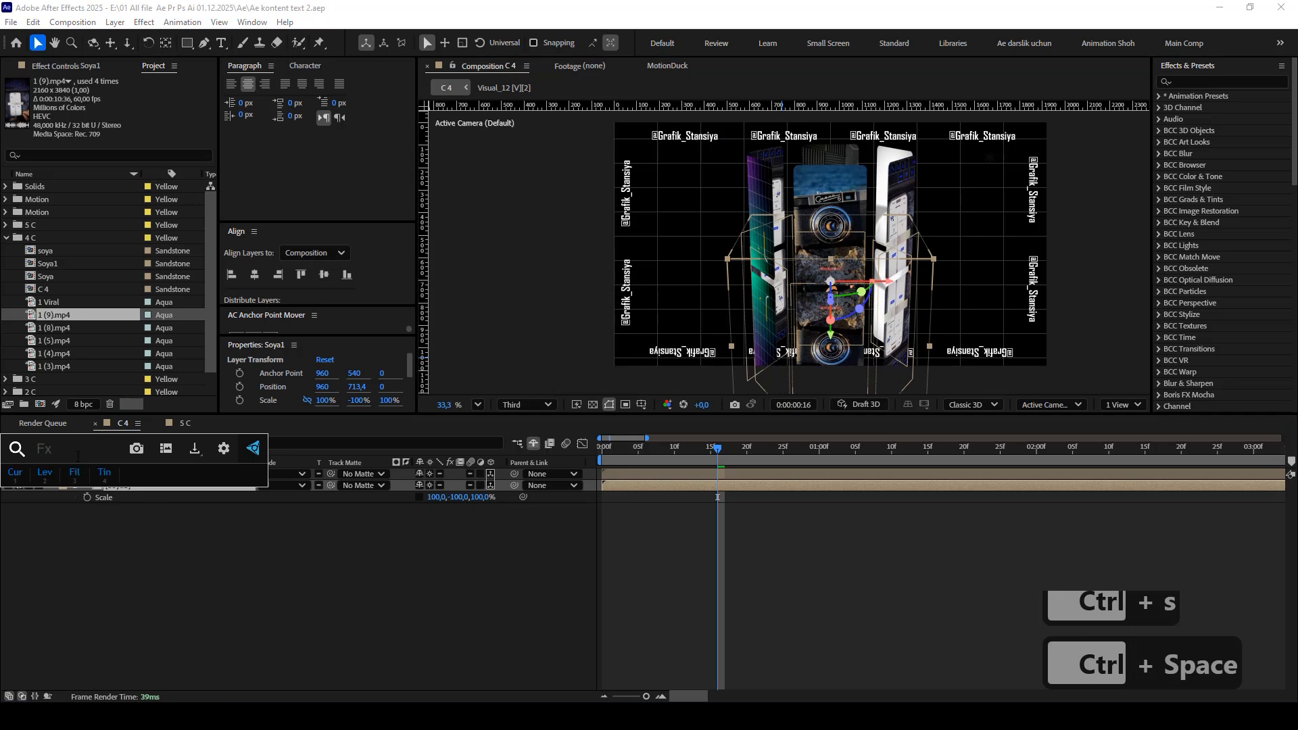
{"action": "type", "text": "line"}
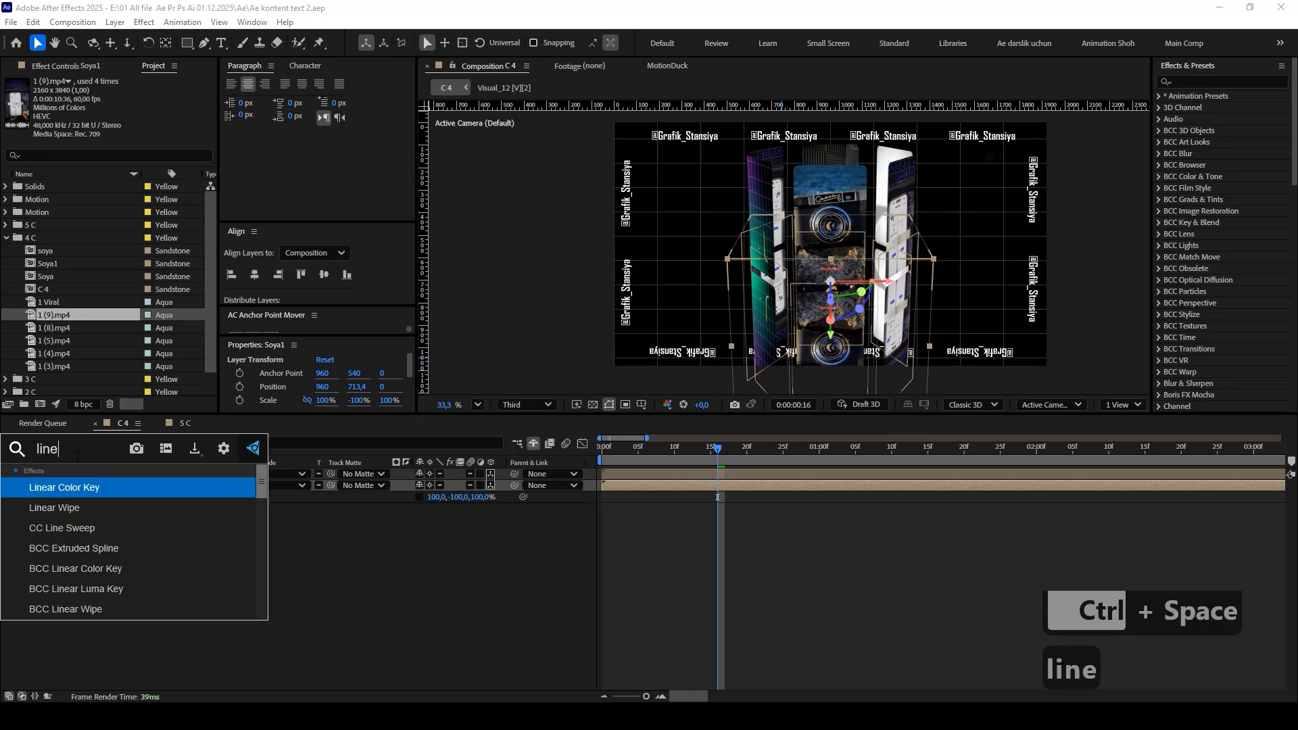
{"action": "key", "text": "Down"}
{"action": "key", "text": "Return"}
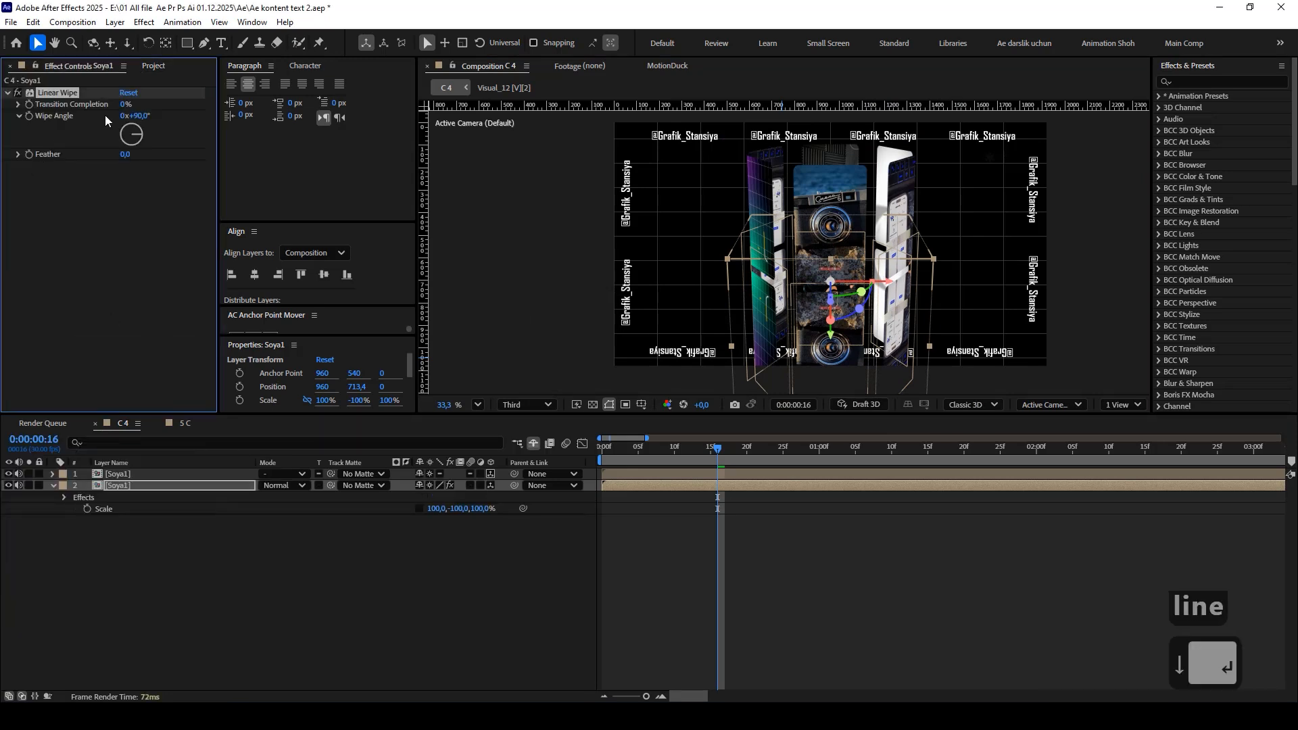
Set the reflection's Linear Wipe to a 0° angle, 19% transition completion and a feather of about 213.
{"action": "type", "text": "0"}
{"action": "key", "text": "Return"}
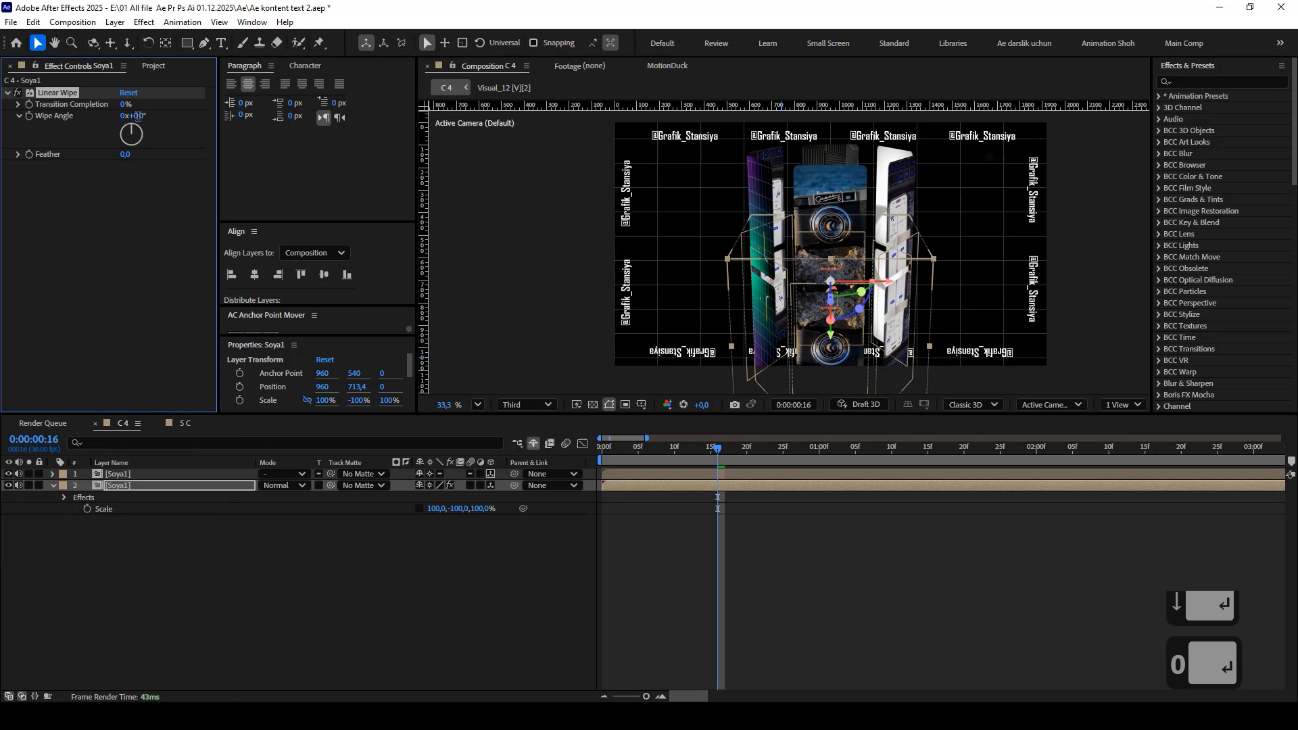
{"action": "left_click_drag", "start_coordinate": [133, 103], "coordinate": [135, 102]}
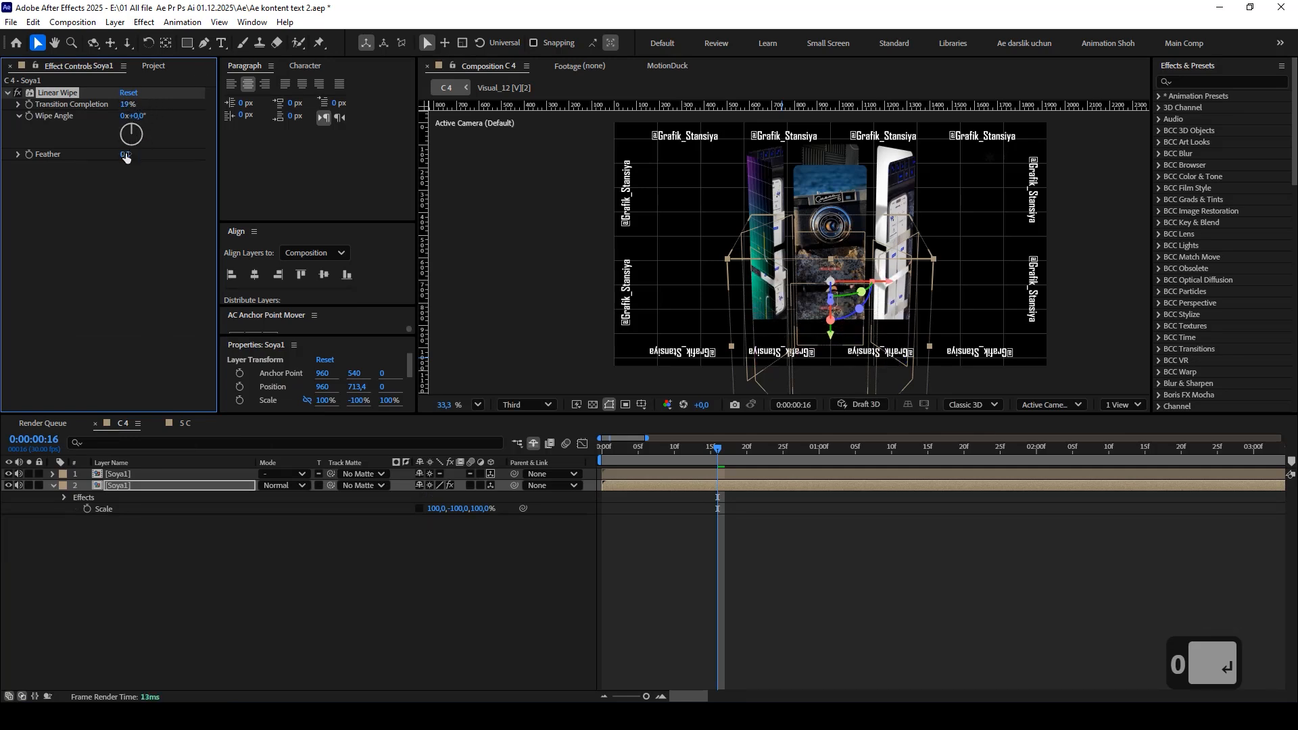
{"action": "left_click_drag", "start_coordinate": [148, 154], "coordinate": [252, 161]}
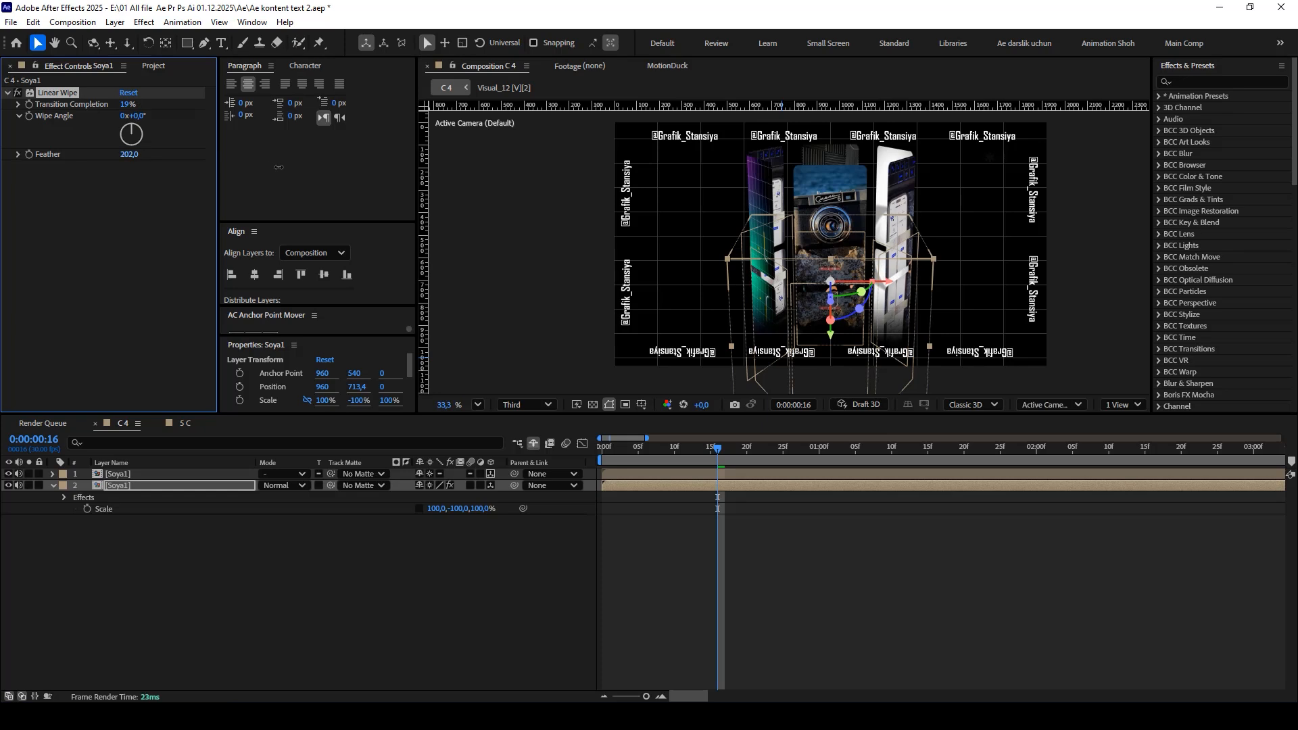
Set the flipped Soya1 layer's opacity to 50% and save the project.
{"action": "left_click", "coordinate": [179, 486]}
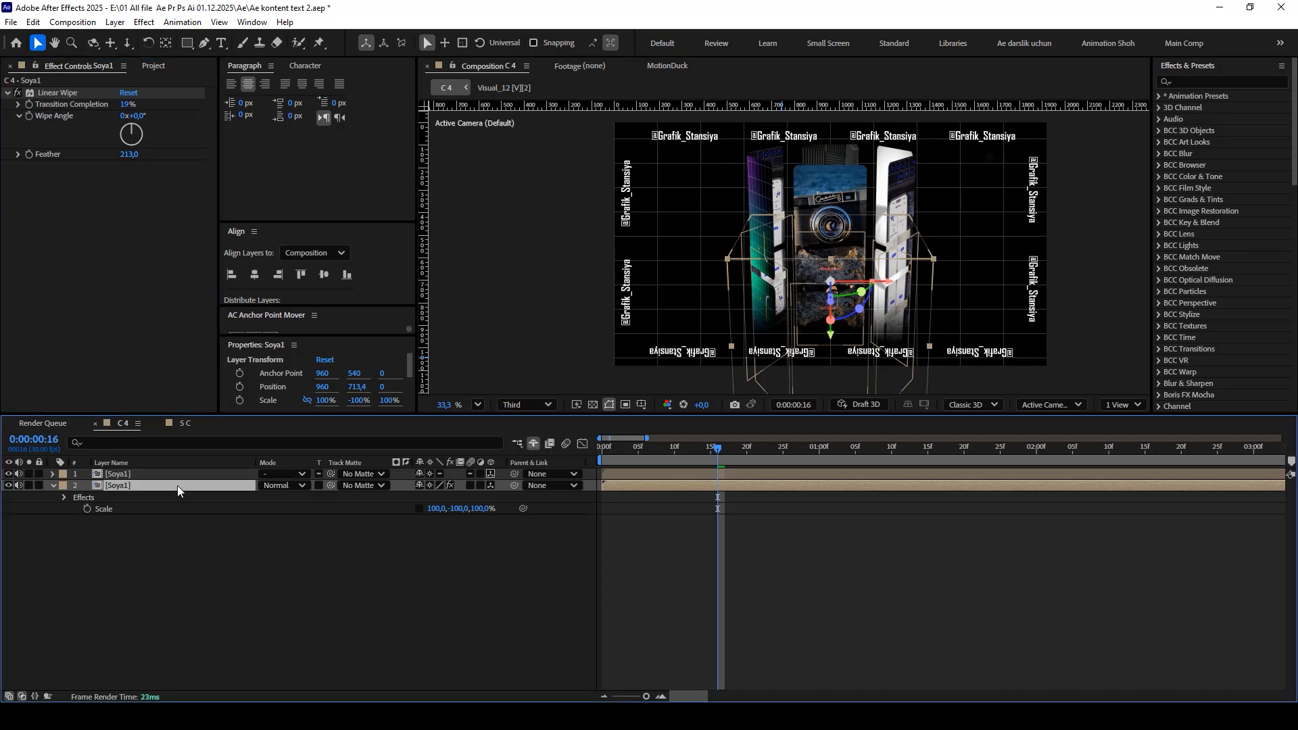
{"action": "type", "text": "t"}
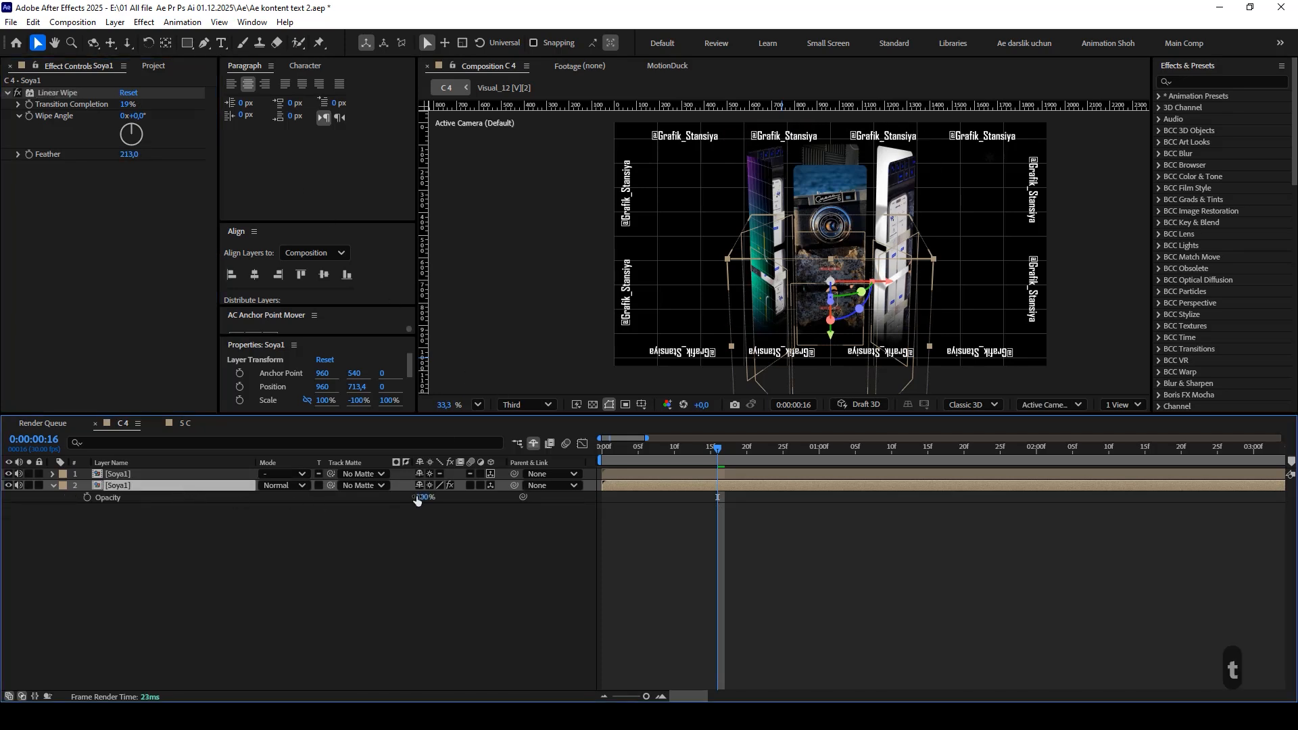
{"action": "type", "text": "50"}
{"action": "key", "text": "Return"}
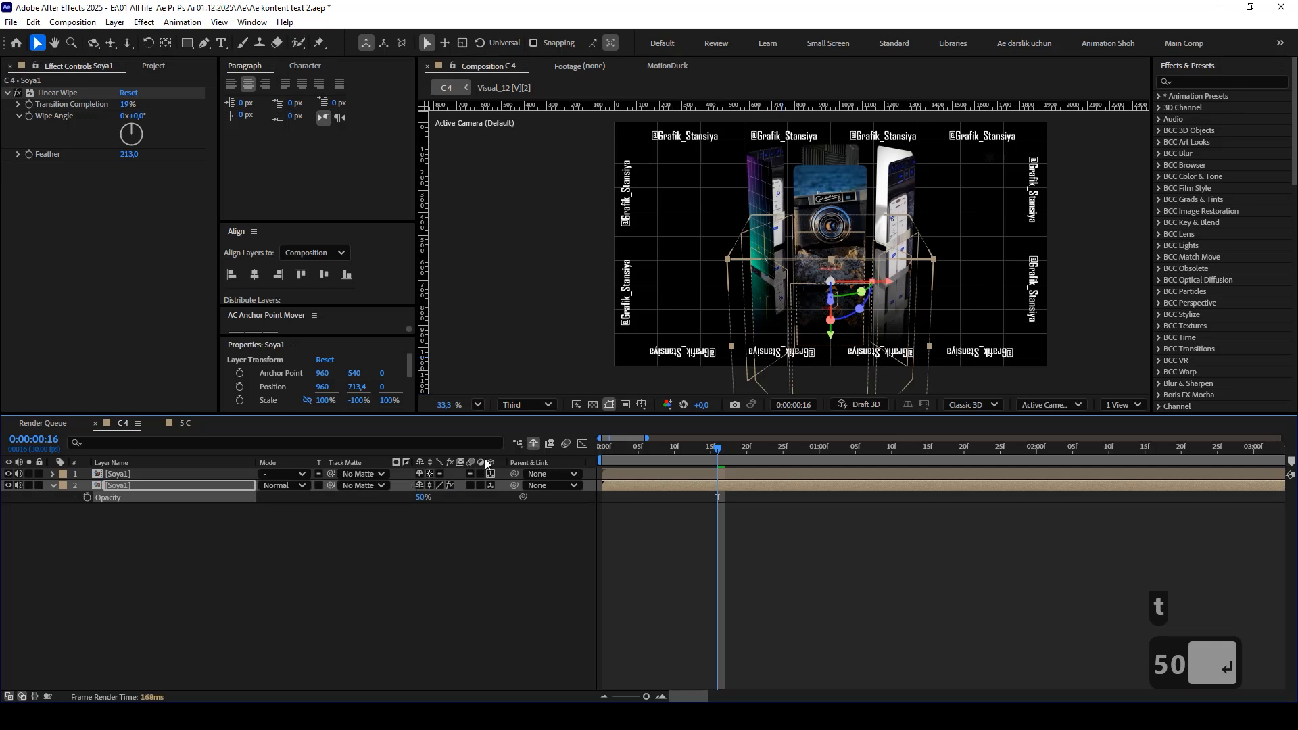
{"action": "key", "text": "ctrl+s"}
Preview the ring and its faded reflection from 0:00:00:00.
{"action": "left_click_drag", "start_coordinate": [702, 449], "coordinate": [587, 471]}
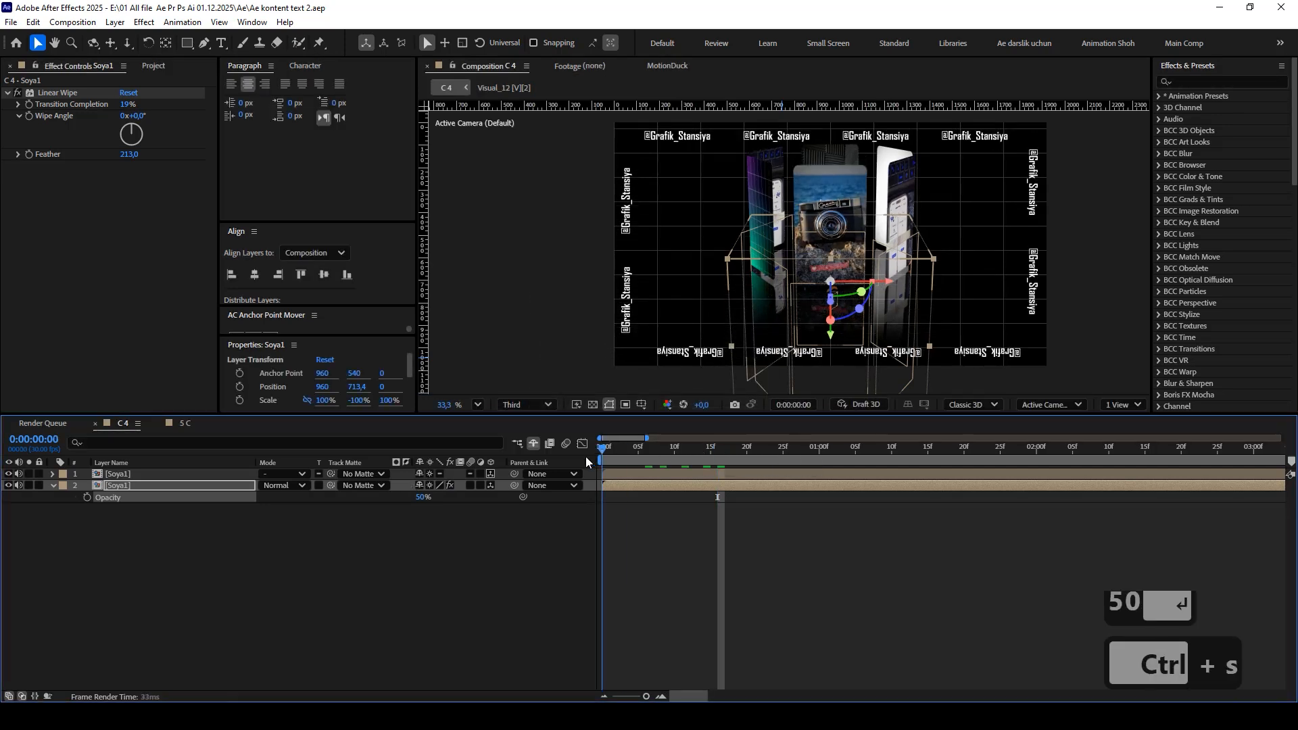
{"action": "left_click", "coordinate": [458, 608]}
{"action": "key", "text": "space"}
{"action": "key", "text": "space"}
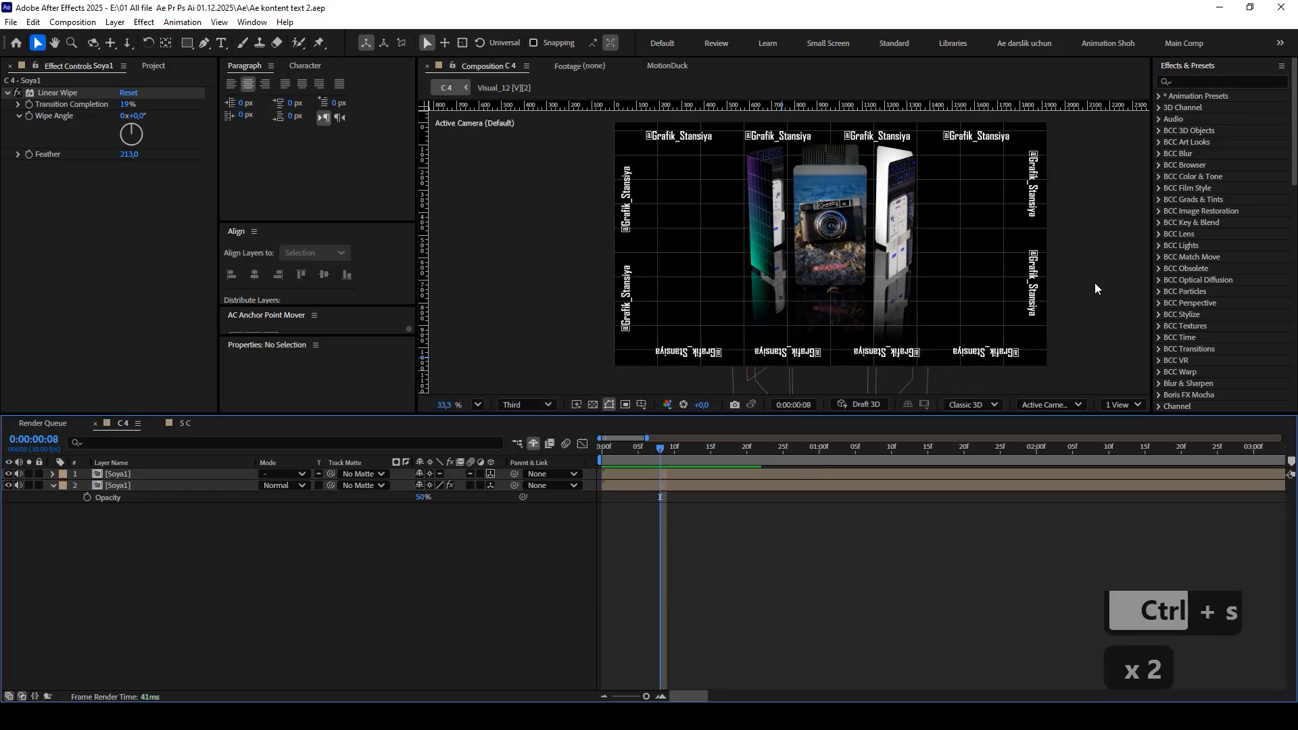
Review the ring and its reflection at Full resolution in an enlarged composition viewer.
{"action": "left_click", "coordinate": [609, 404]}
{"action": "left_click", "coordinate": [519, 405]}
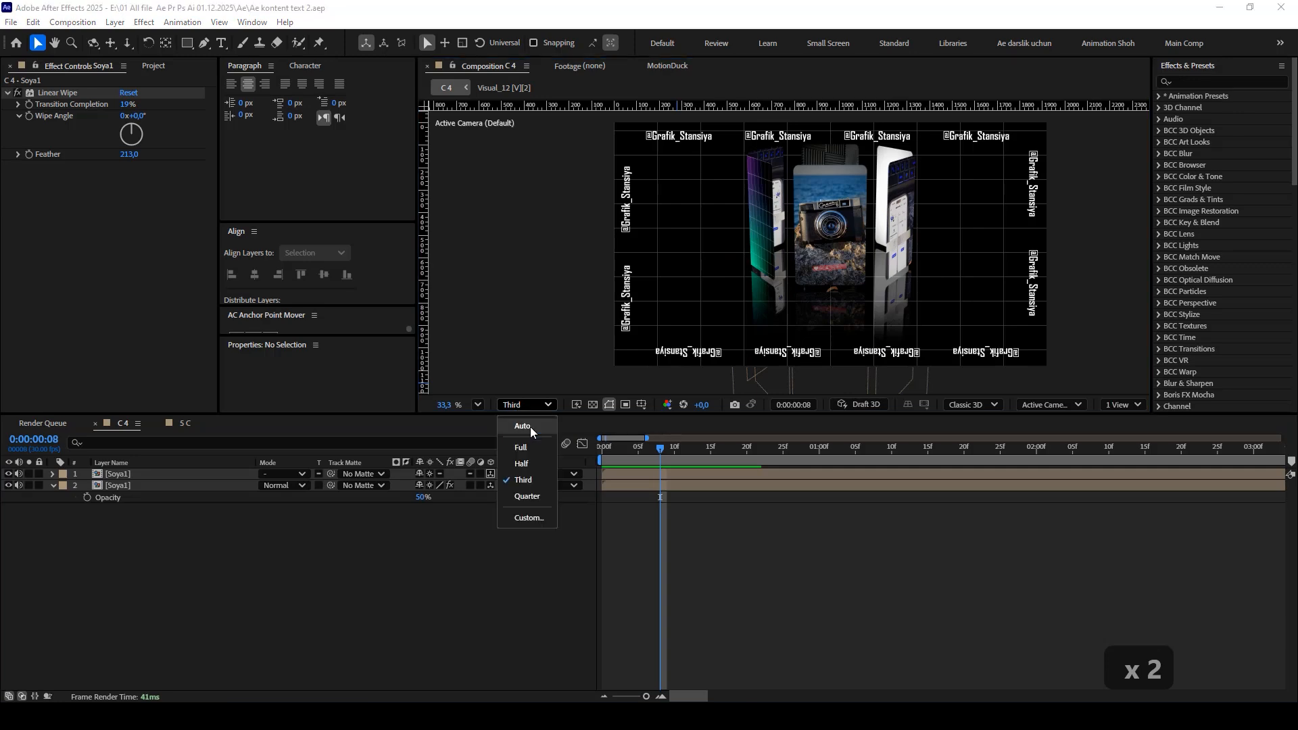
{"action": "left_click", "coordinate": [522, 447]}
{"action": "key", "text": "grave"}
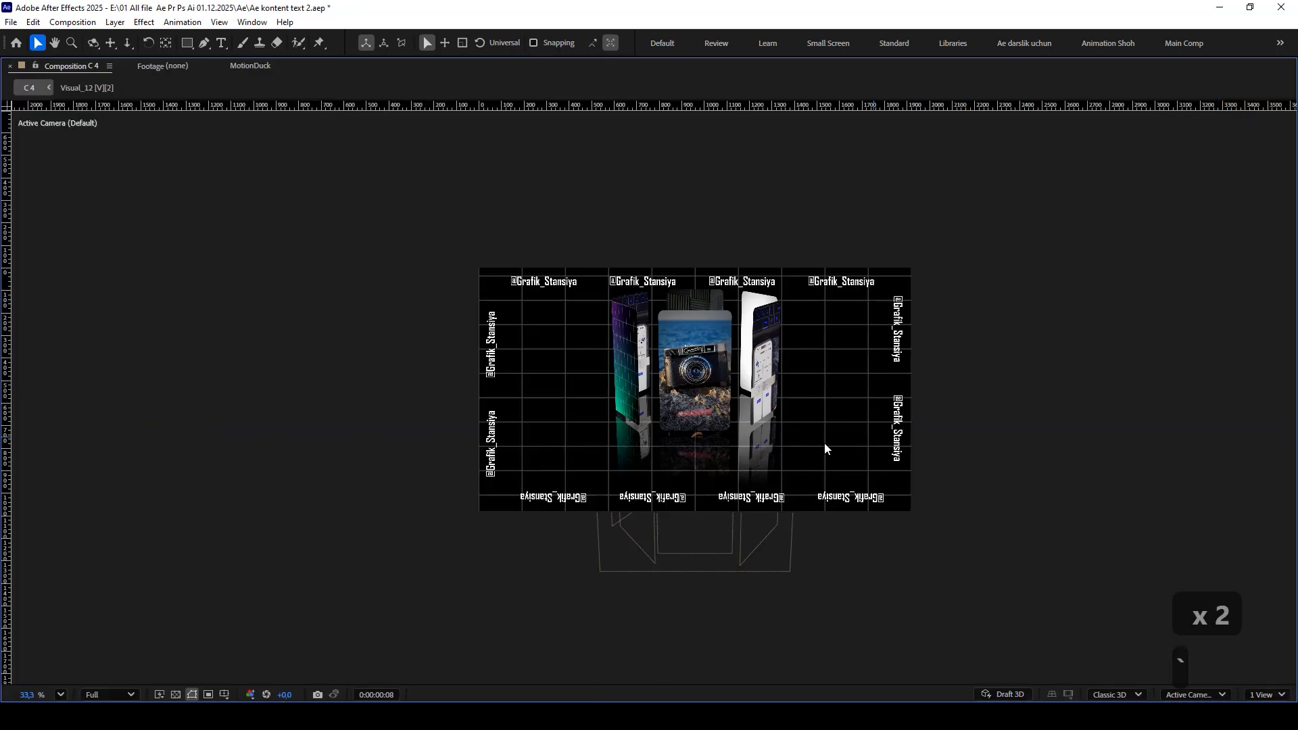
{"action": "scroll", "coordinate": [824, 443], "scroll_direction": "up", "scroll_amount": 3}
{"action": "left_click_drag", "start_coordinate": [787, 443], "coordinate": [844, 447]}
{"action": "key", "text": "space"}
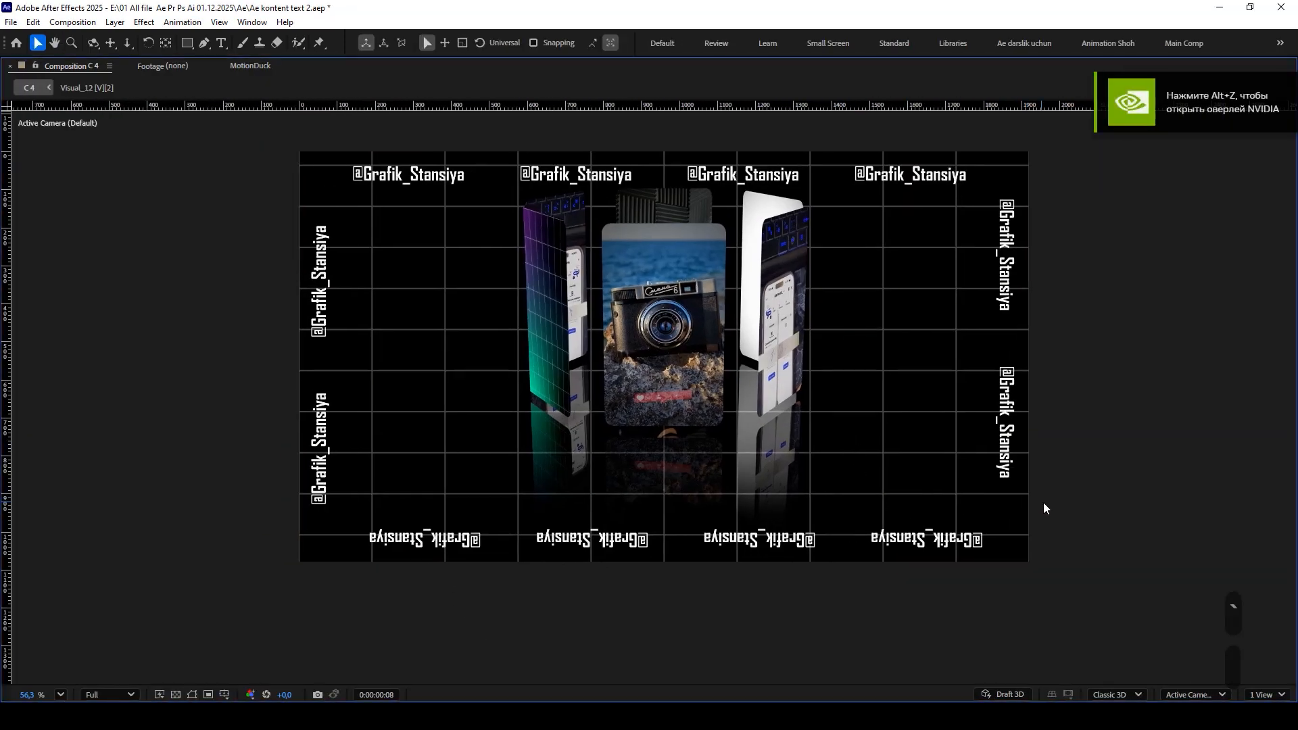
{"action": "key", "text": "space"}
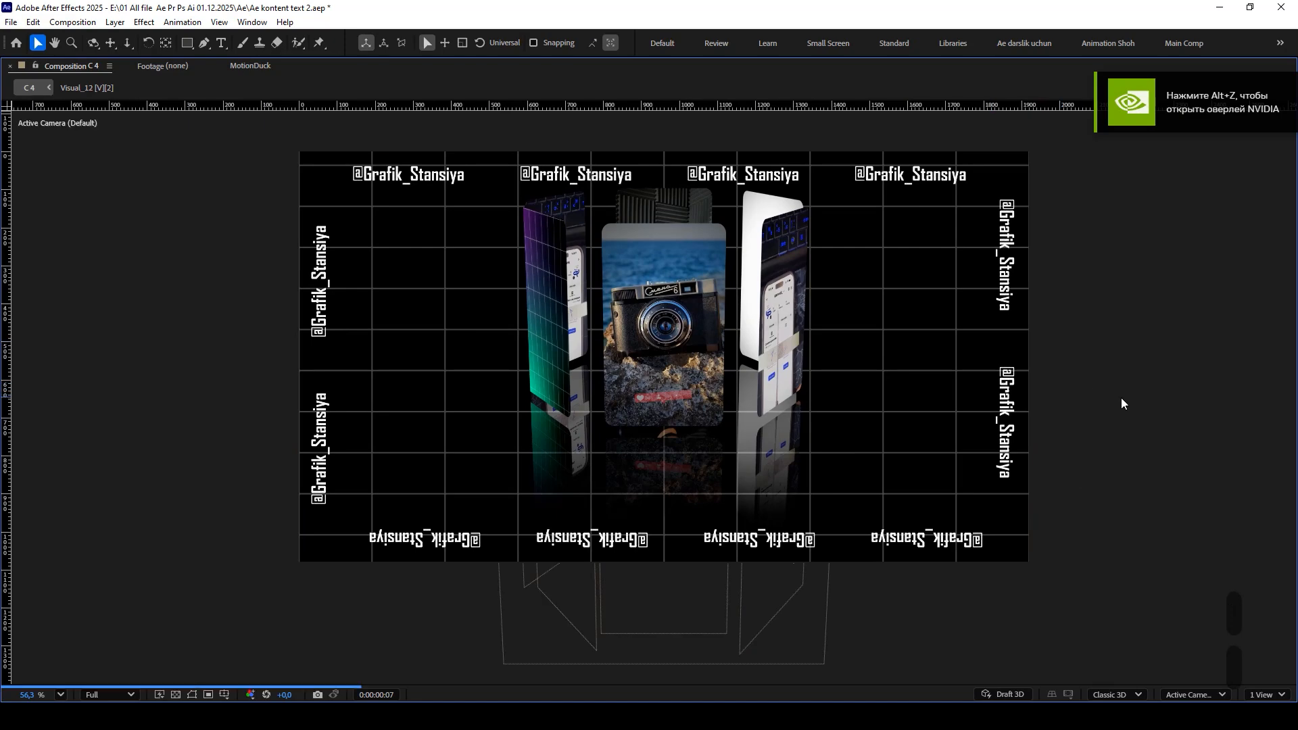
{"action": "key", "text": "grave"}
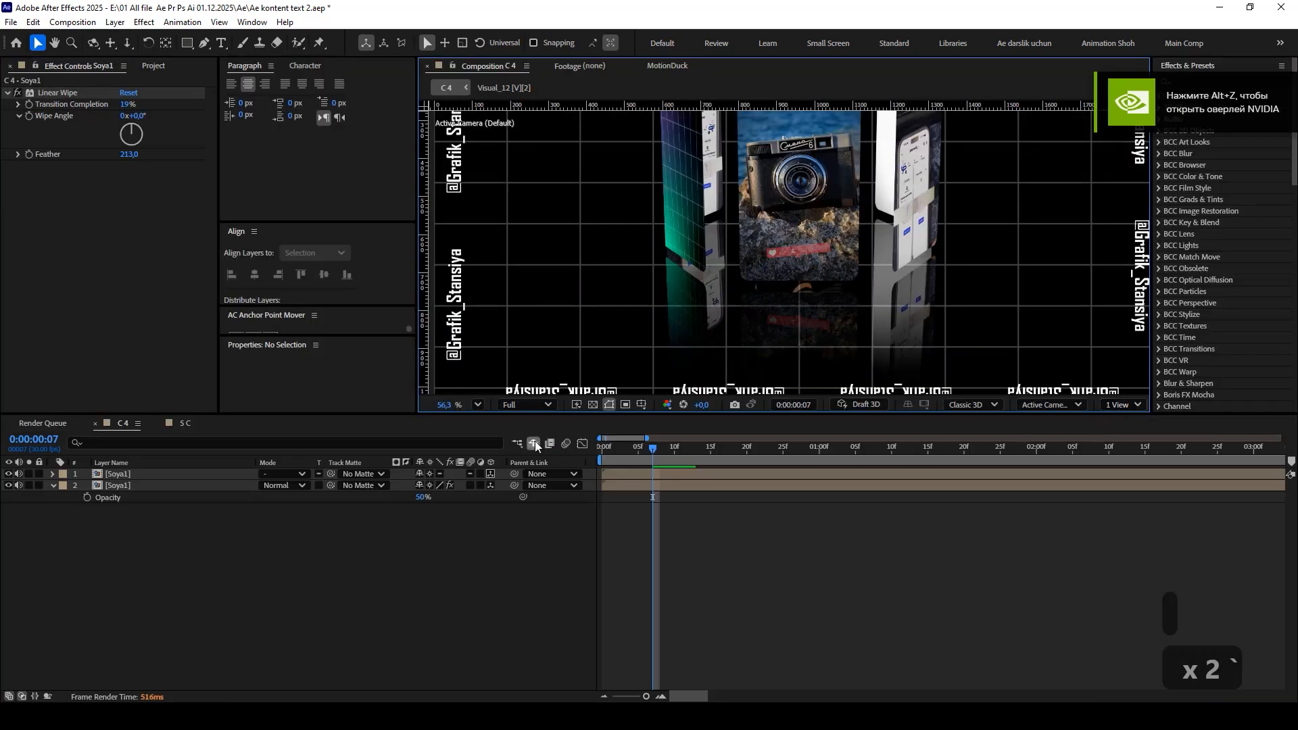
Set the preview resolution to Third and play back the ring animation.
{"action": "left_click", "coordinate": [528, 404]}
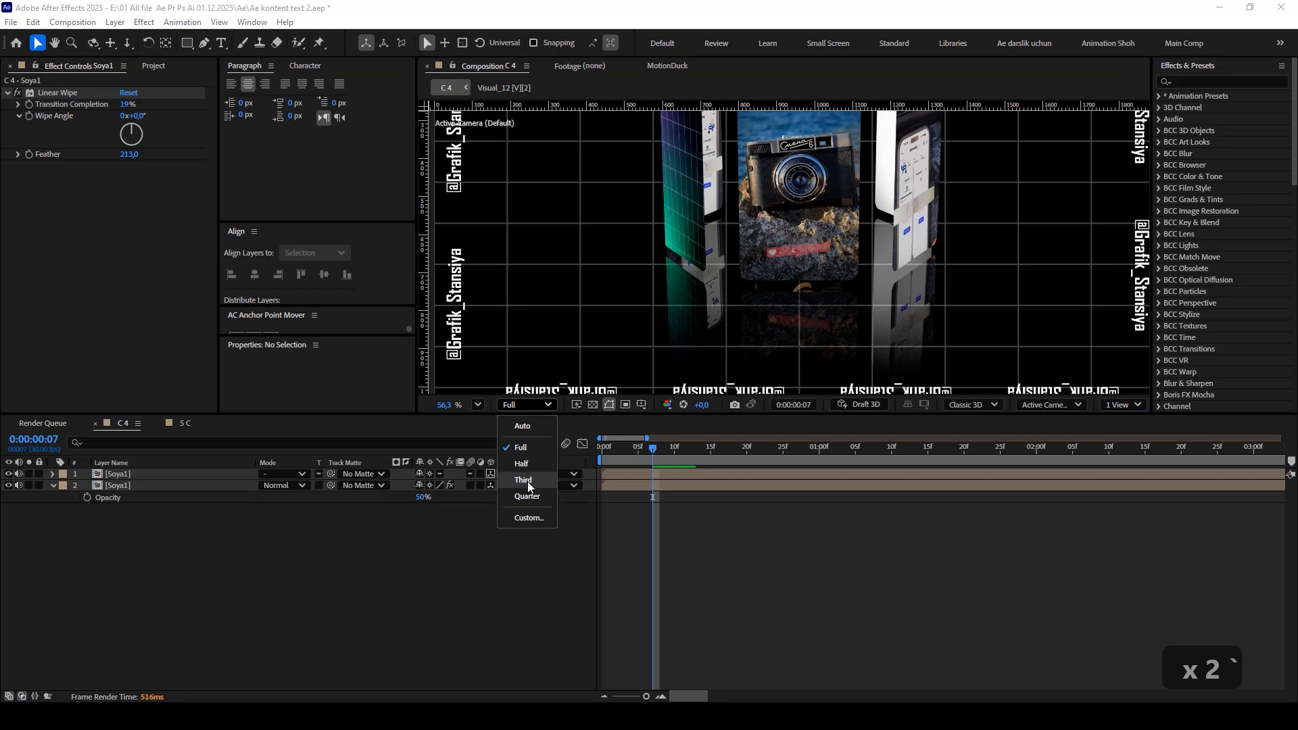
{"action": "left_click", "coordinate": [523, 480]}
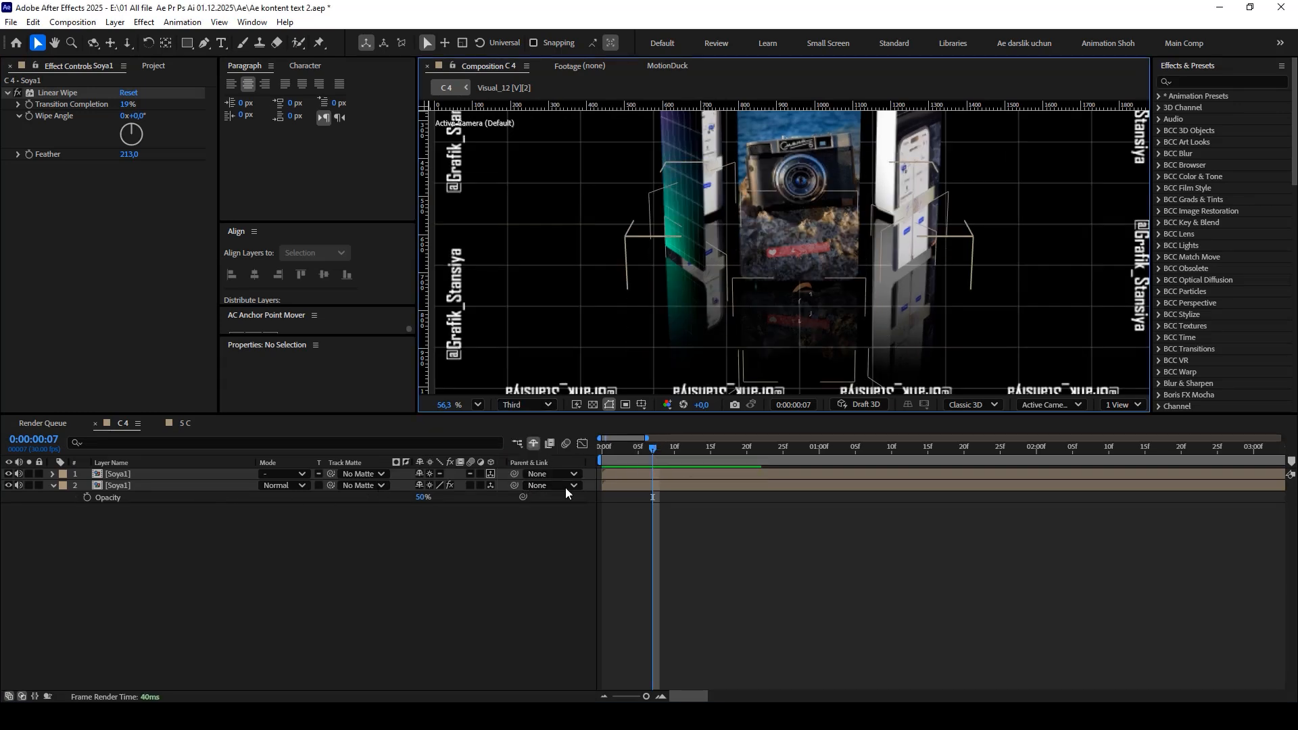
{"action": "key", "text": "space"}
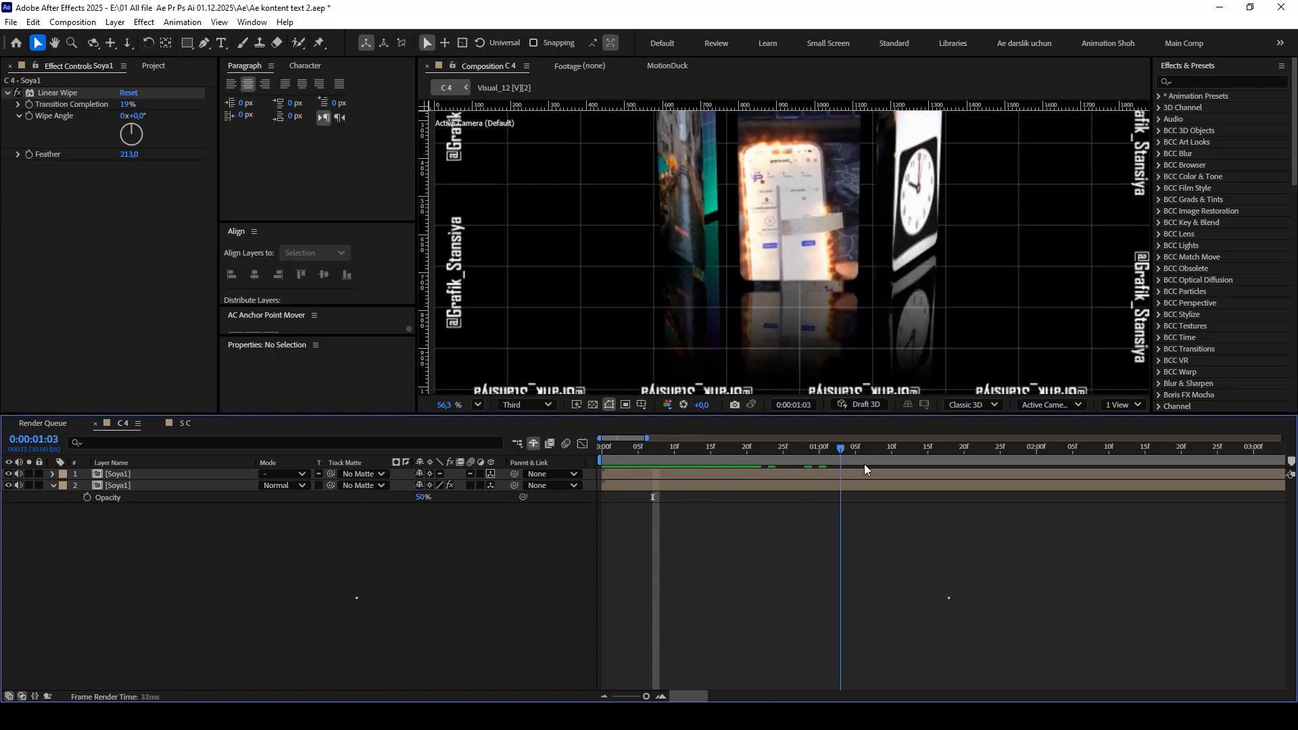
{"action": "left_click_drag", "start_coordinate": [864, 465], "coordinate": [671, 465]}
{"action": "key", "text": "space"}
{"action": "key", "text": "space"}
Watch the ring animation in the enlarged composition viewer.
{"action": "scroll", "coordinate": [816, 291], "scroll_direction": "down", "scroll_amount": 2}
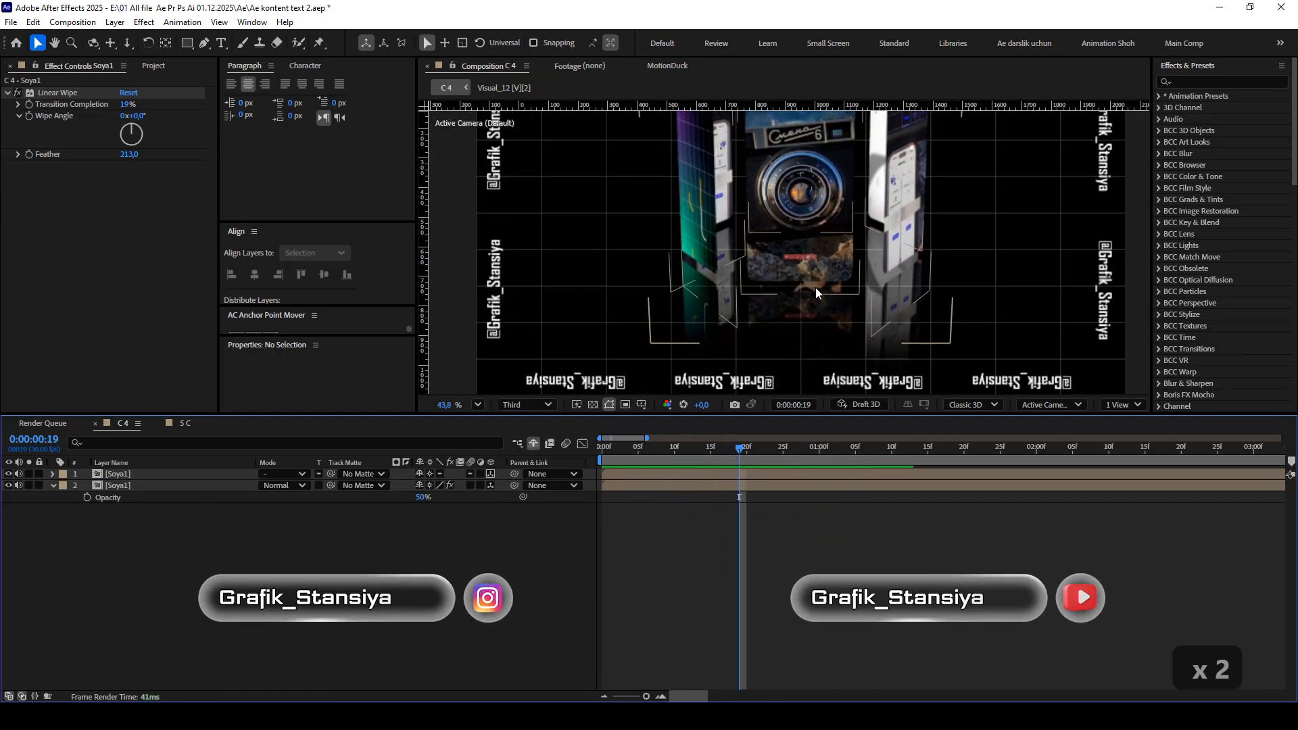
{"action": "key", "text": "grave"}
{"action": "scroll", "coordinate": [837, 440], "scroll_direction": "up", "scroll_amount": 1}
{"action": "key", "text": "space"}
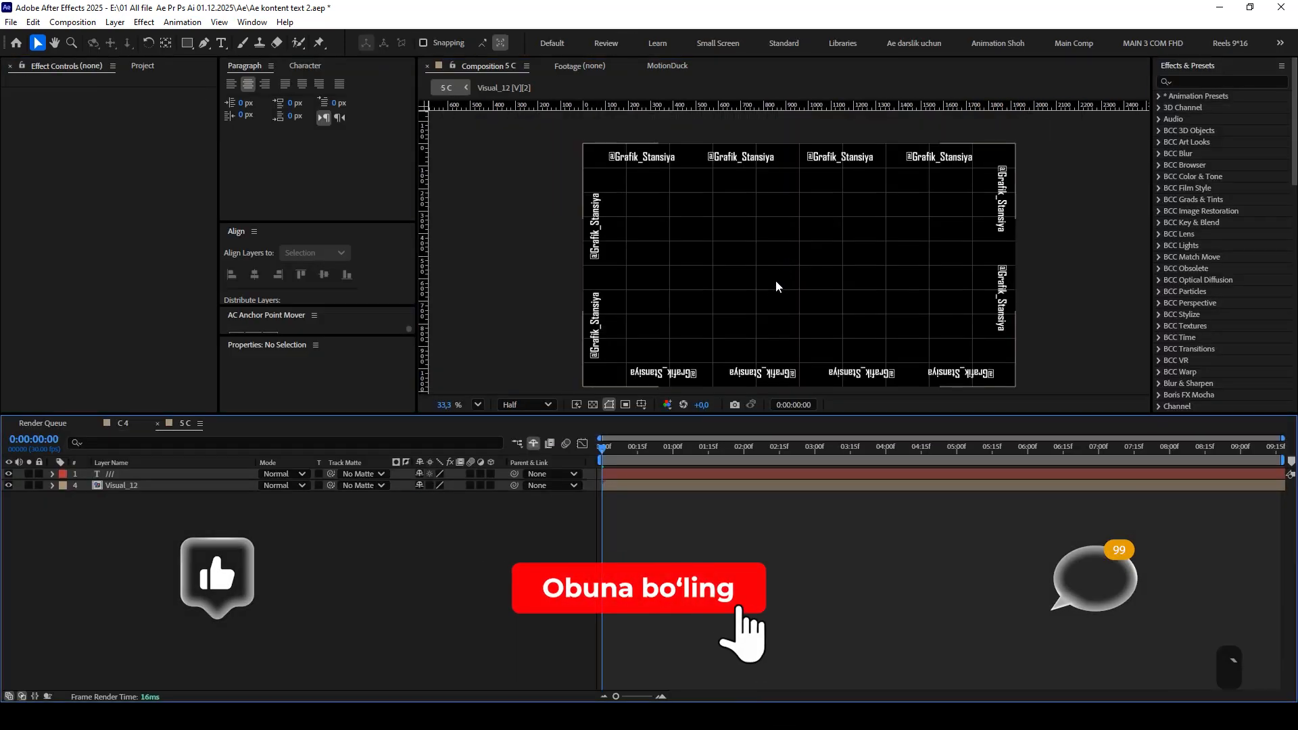
{"action": "scroll", "coordinate": [741, 315], "scroll_direction": "up", "scroll_amount": 2}
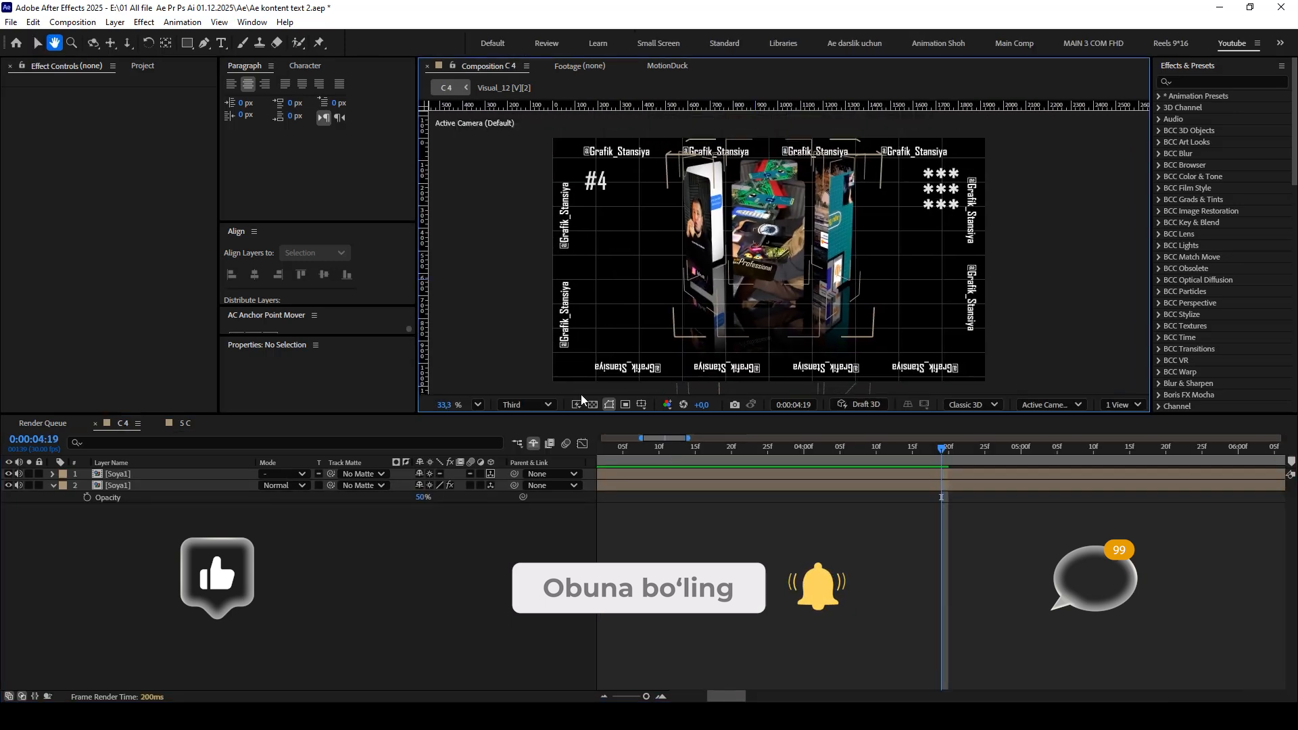
{"action": "key", "text": "v"}
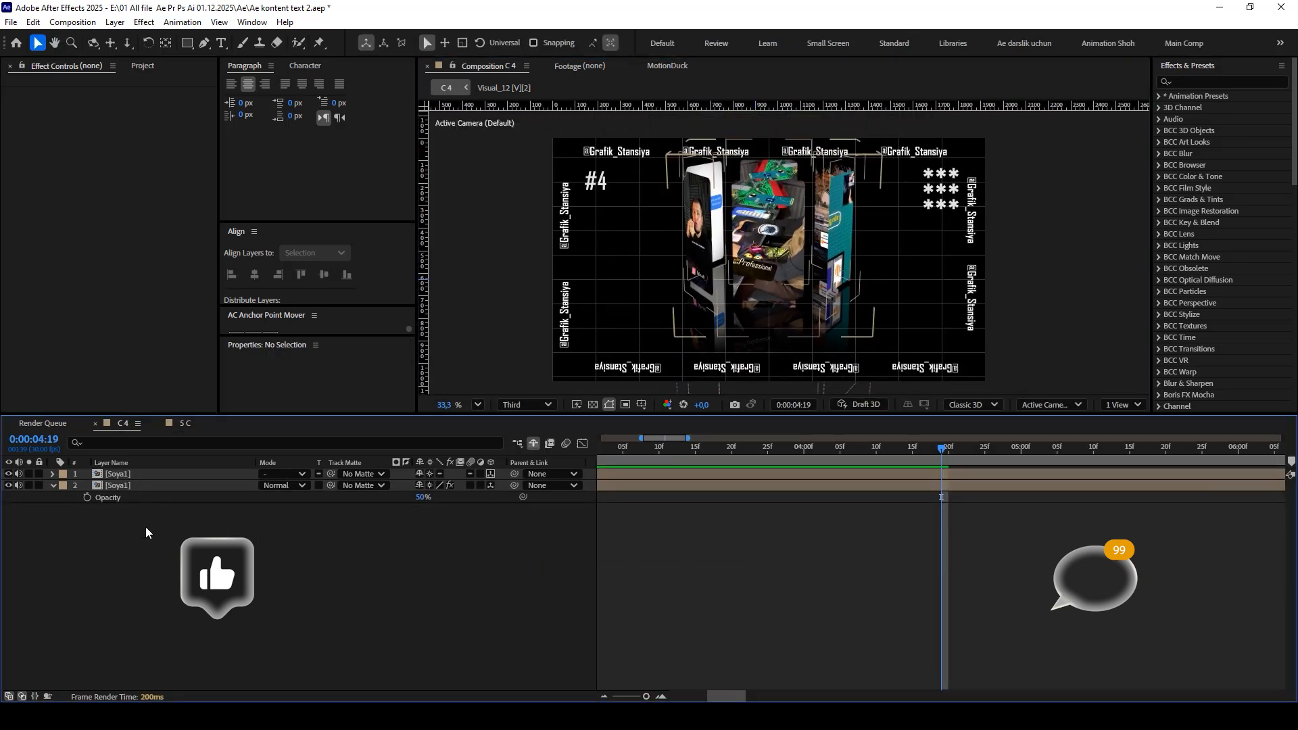
Try Deep Glow on a new adjustment layer above the Soya1 layers, and delete that layer.
{"action": "key", "text": "ctrl"}
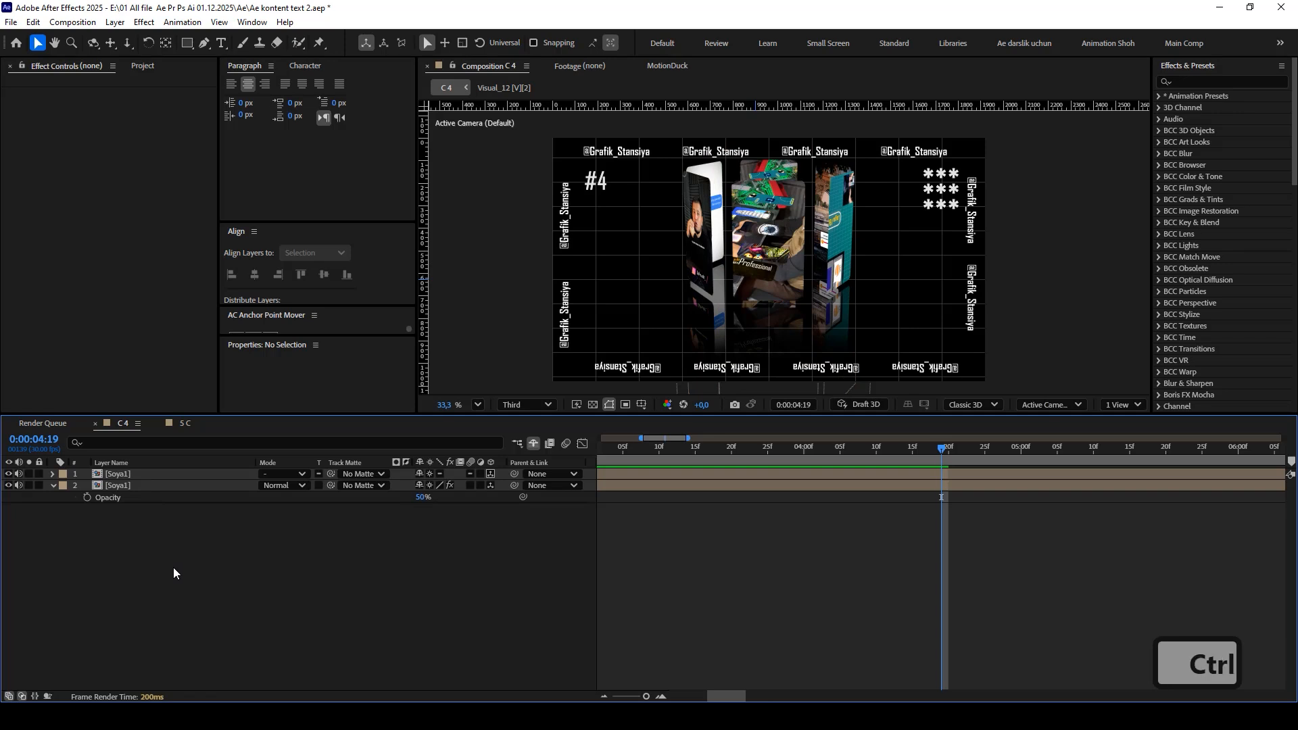
{"action": "key", "text": "ctrl+alt+y"}
{"action": "key", "text": "ctrl+space"}
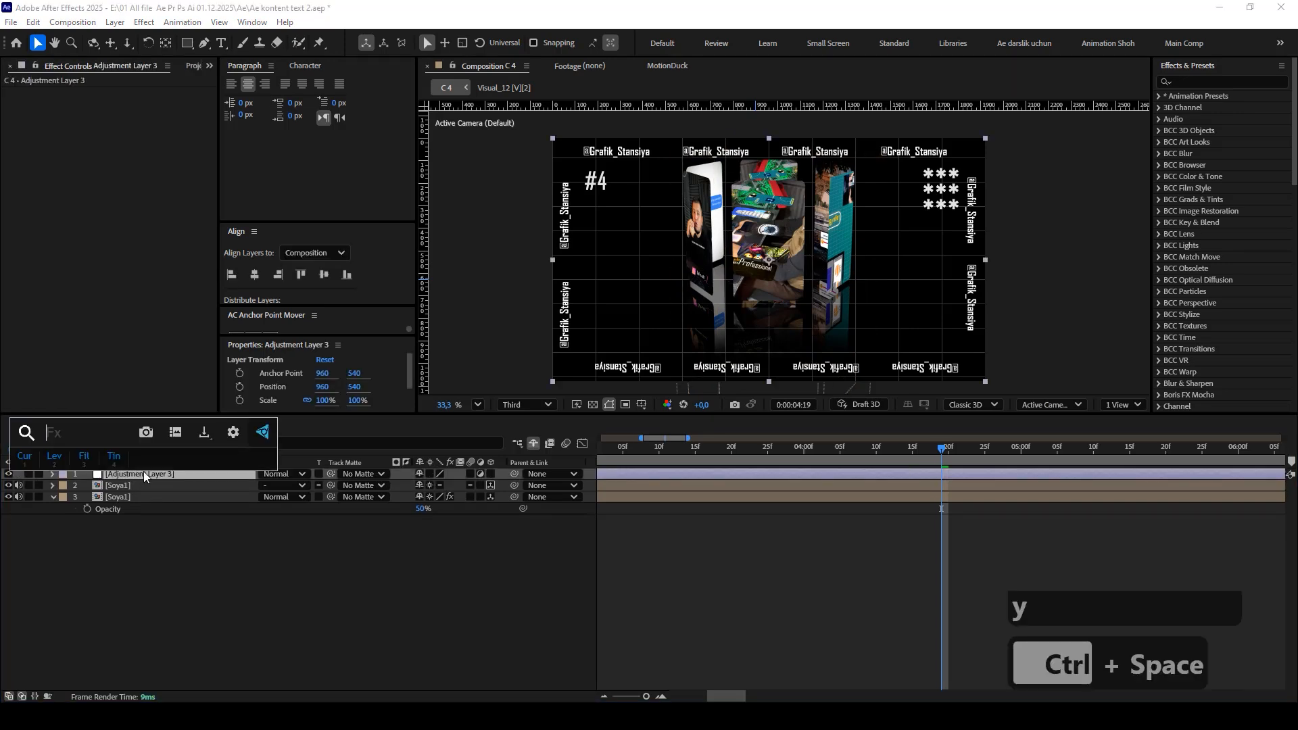
{"action": "type", "text": "deep"}
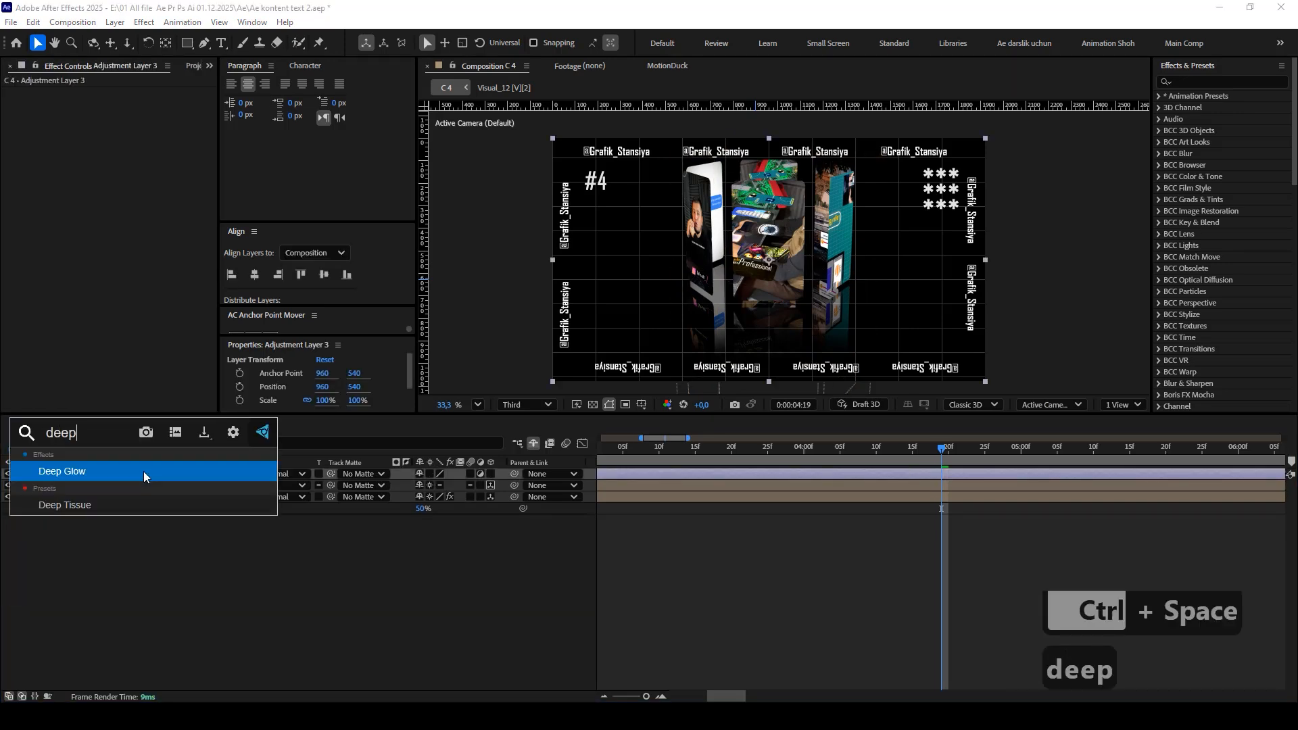
{"action": "key", "text": "Return"}
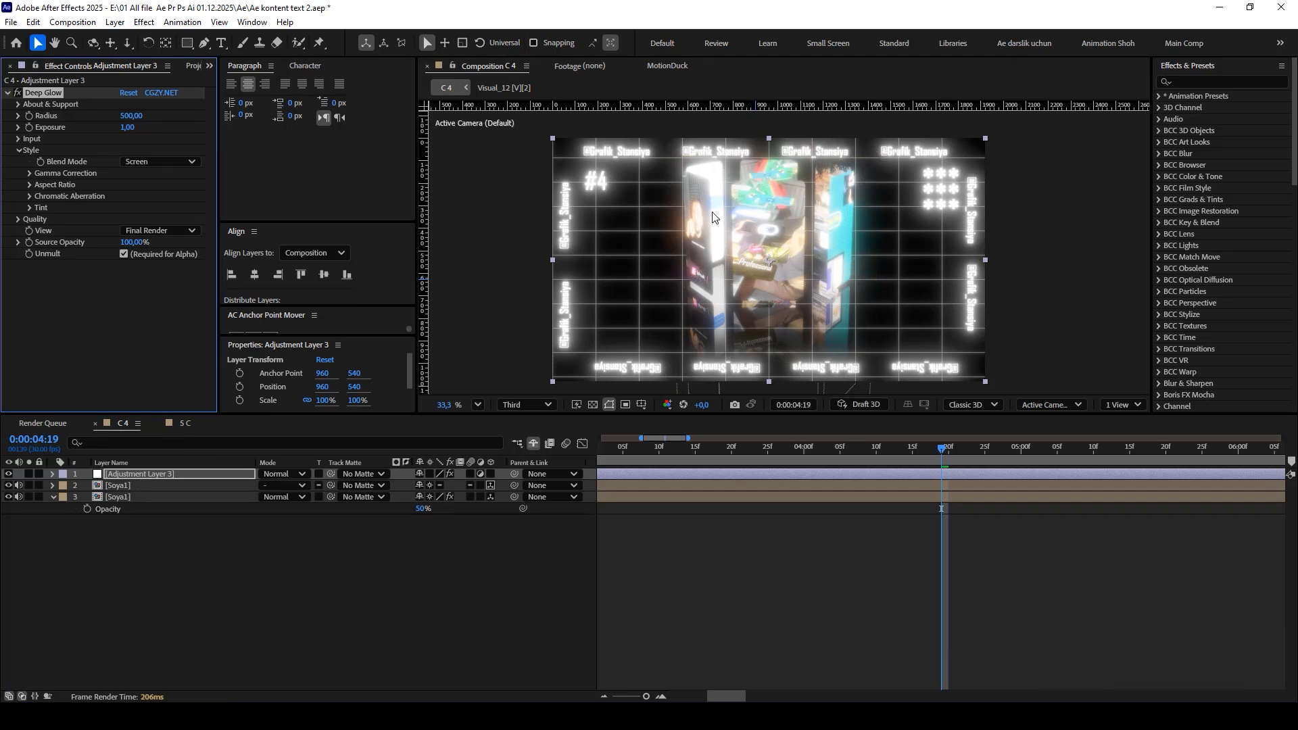
{"action": "left_click", "coordinate": [157, 476]}
{"action": "key", "text": "Delete"}
Apply the Deep Glow effect directly to the upright Soya1 layer.
{"action": "left_click", "coordinate": [140, 477]}
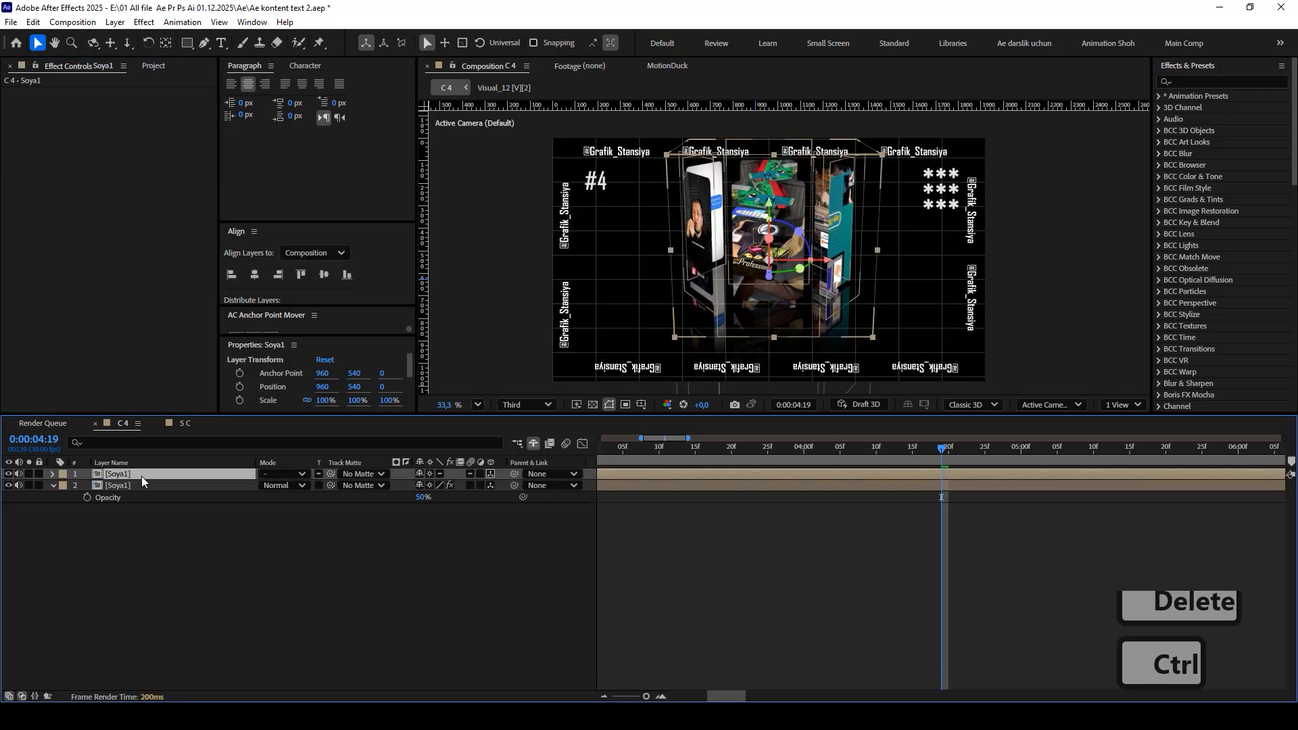
{"action": "key", "text": "ctrl+space"}
{"action": "key", "text": "ctrl+space"}
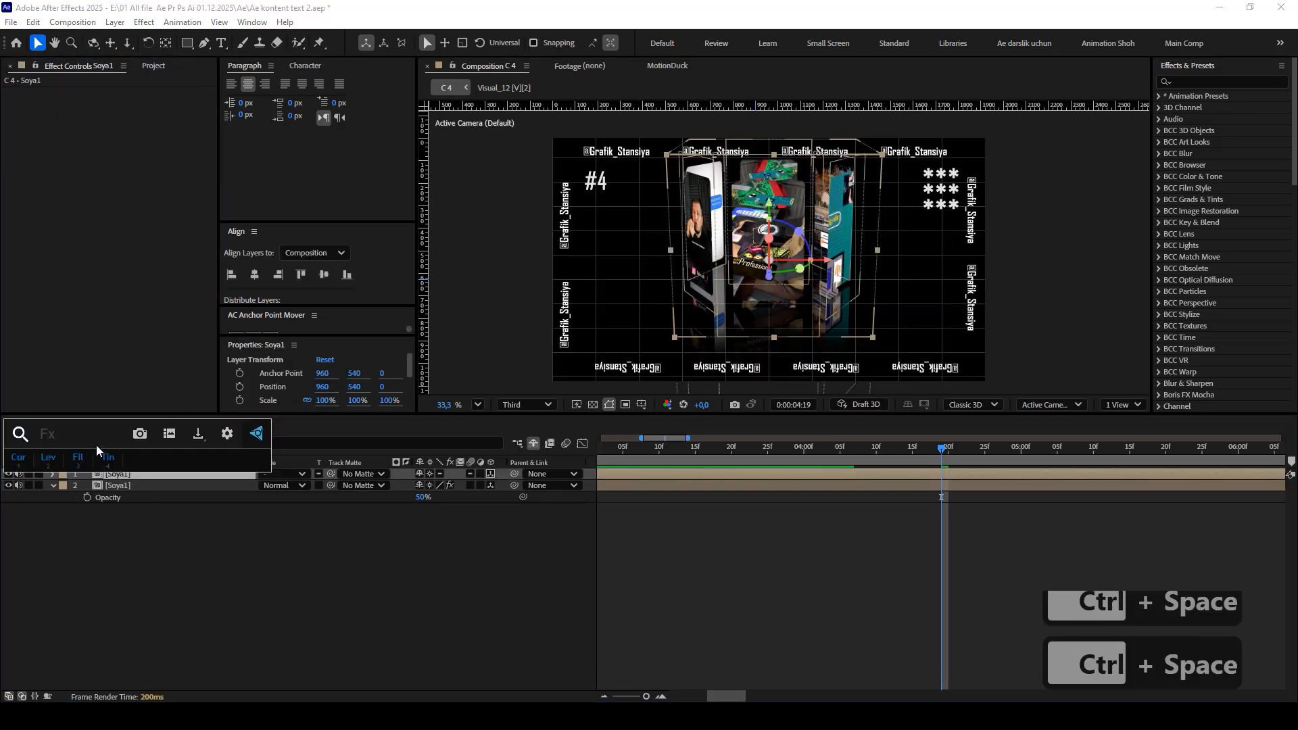
{"action": "type", "text": "dee"}
{"action": "key", "text": "Return"}
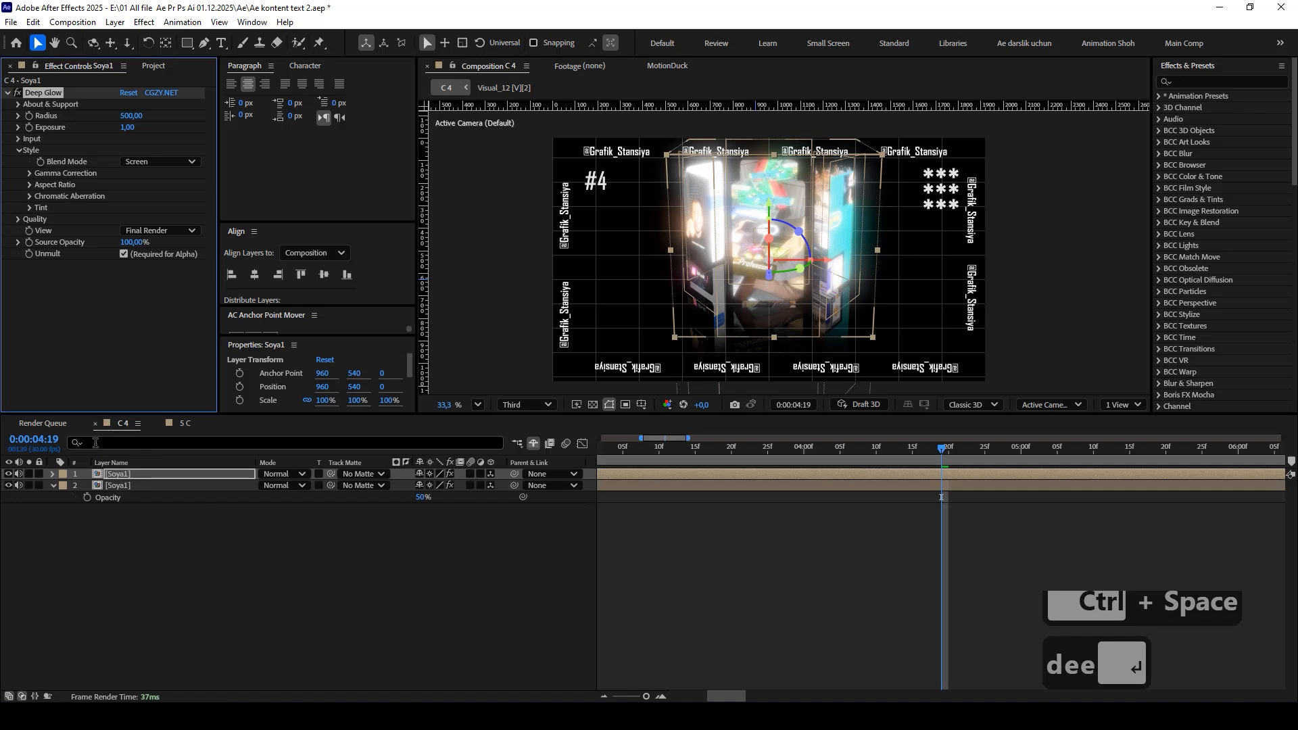
Set the upright Soya1 layer's Deep Glow radius to 900 and exposure to 0.3.
{"action": "left_click", "coordinate": [132, 116]}
{"action": "type", "text": "900"}
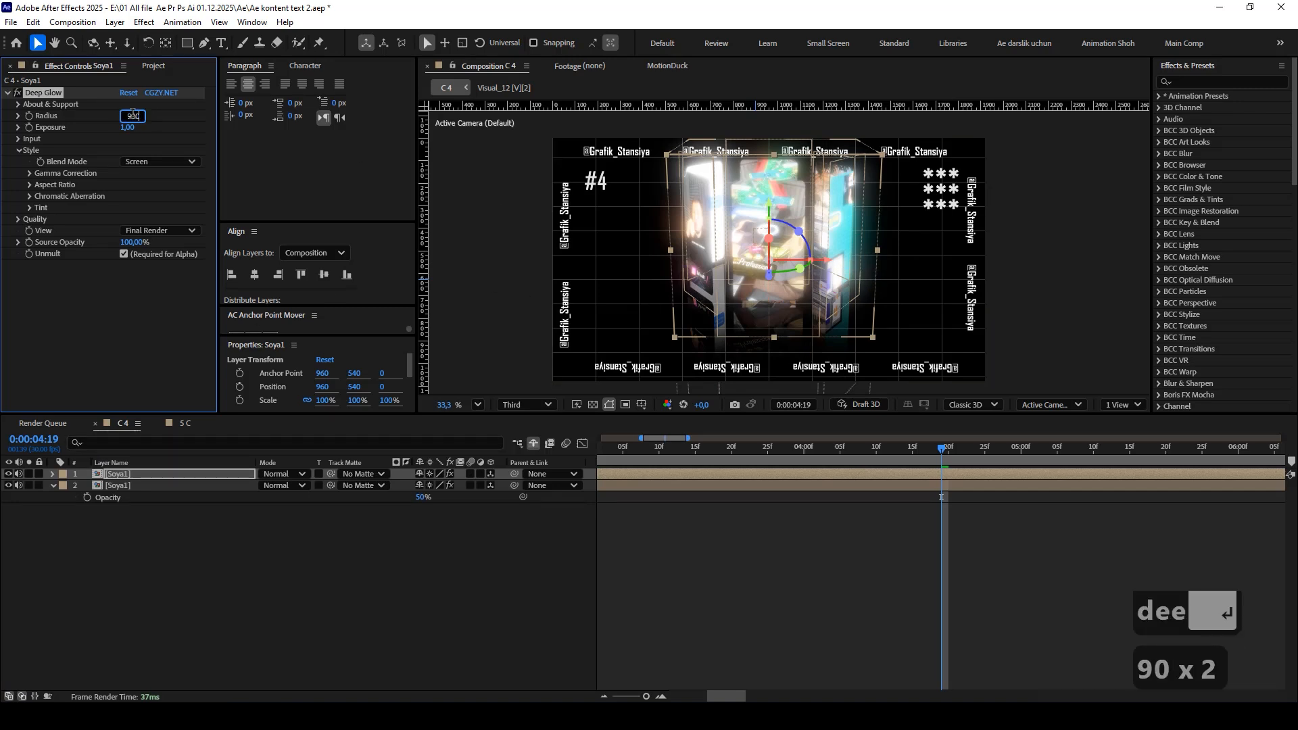
{"action": "key", "text": "Return"}
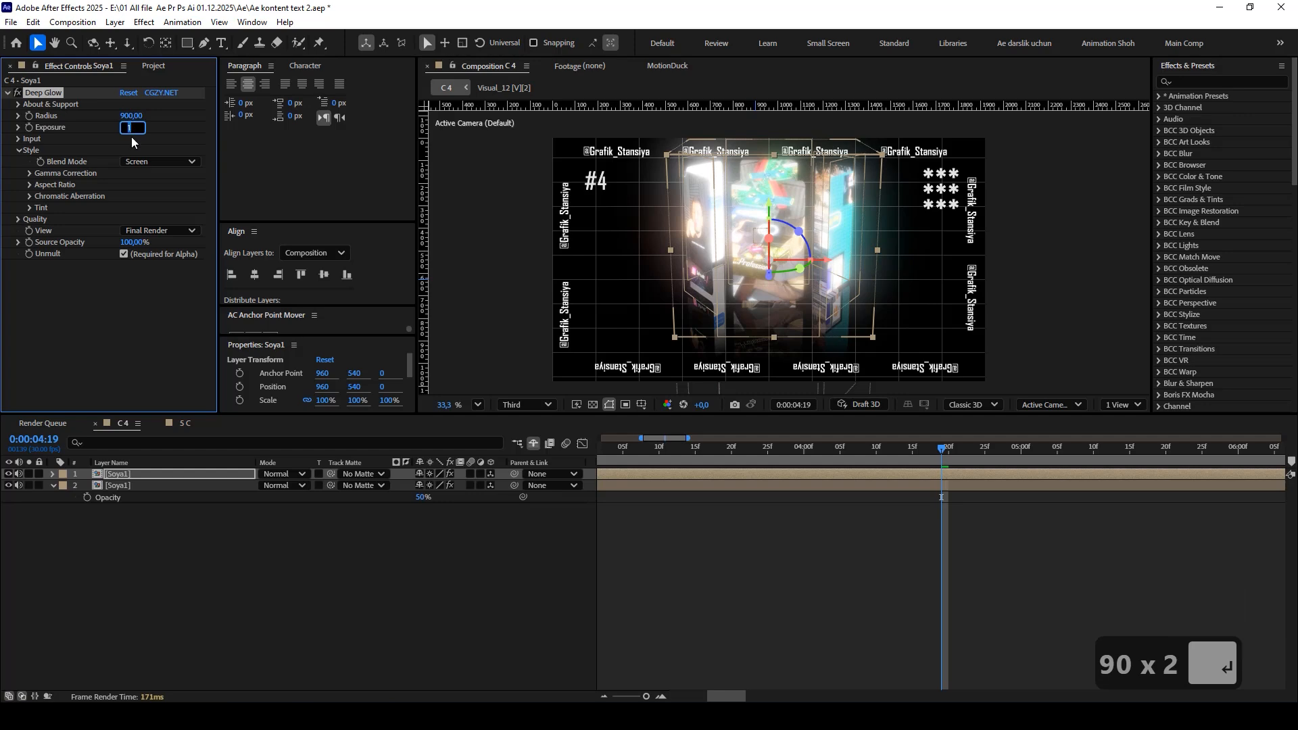
{"action": "type", "text": "0.3"}
{"action": "key", "text": "Return"}
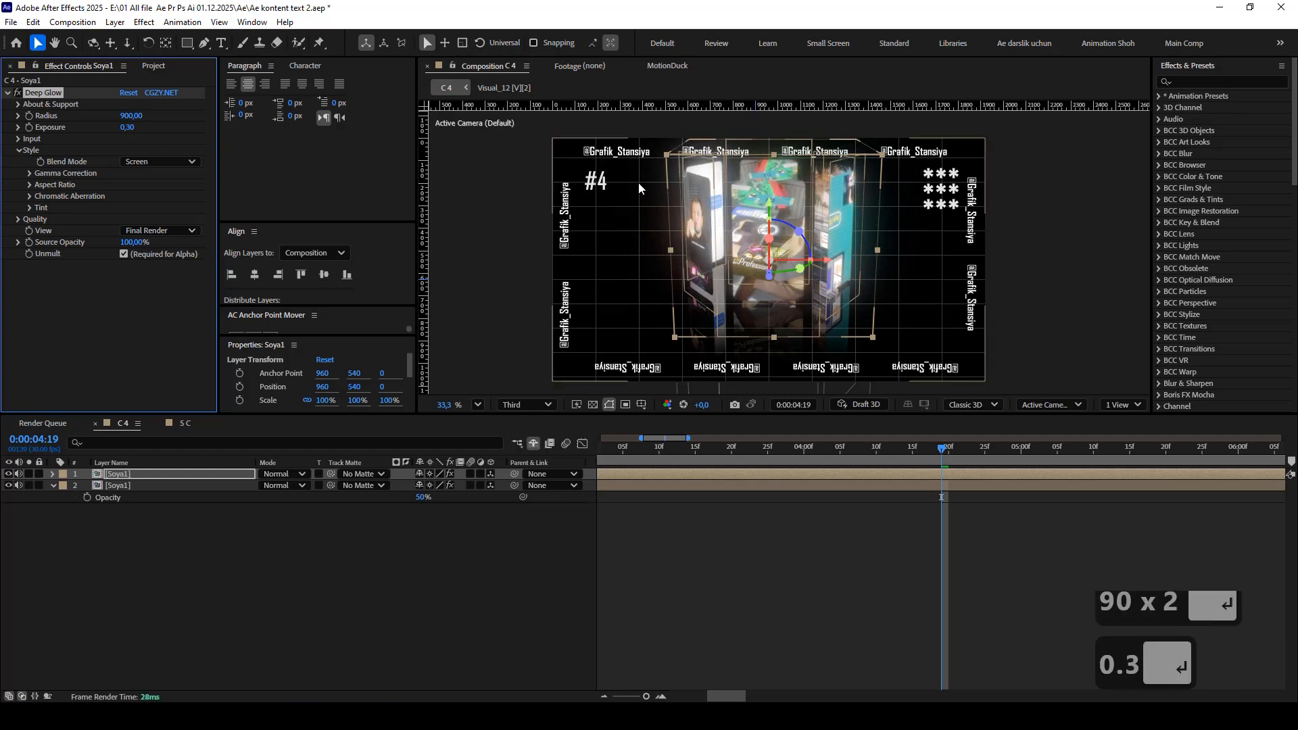
{"action": "scroll", "coordinate": [814, 228], "scroll_direction": "up", "scroll_amount": 5}
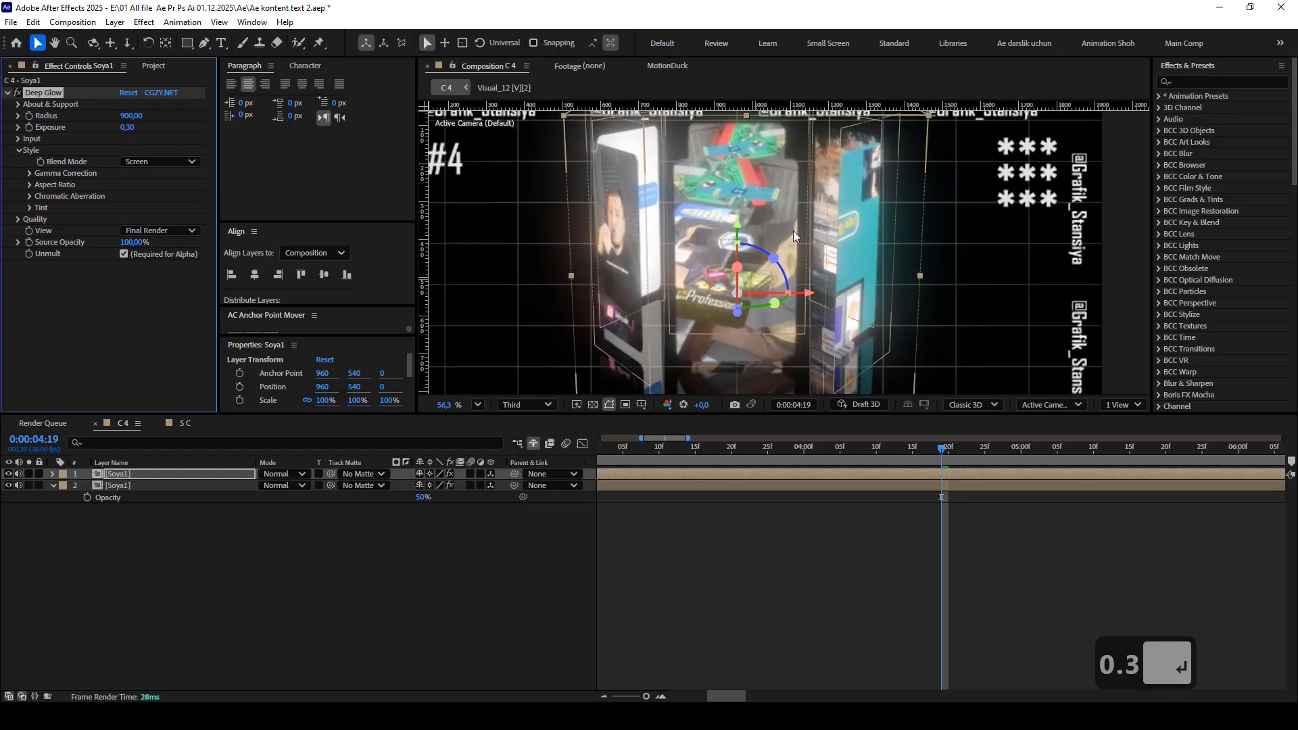
{"action": "scroll", "coordinate": [787, 230], "scroll_direction": "down", "scroll_amount": 4}
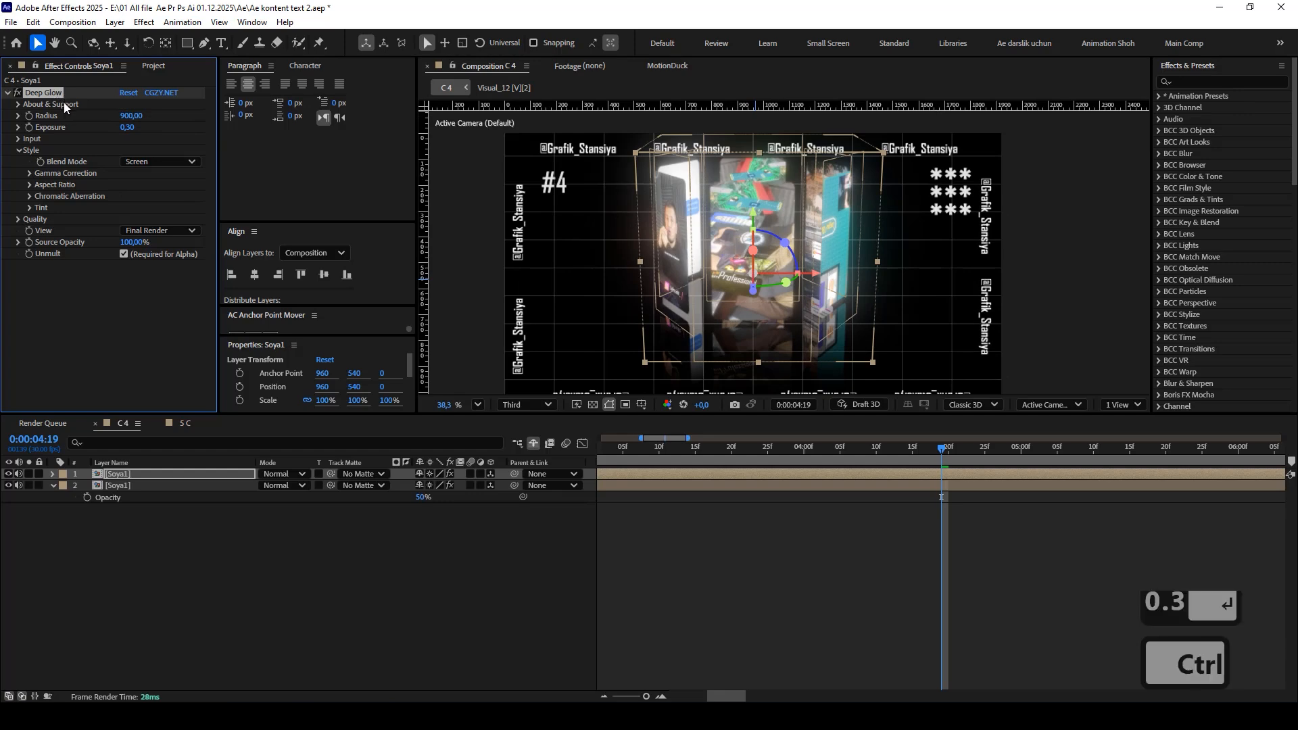
Copy the Deep Glow effect from the upright Soya1 layer to the flipped reflection layer.
{"action": "key", "text": "ctrl+c"}
{"action": "left_click", "coordinate": [125, 487]}
{"action": "key", "text": "ctrl+v"}
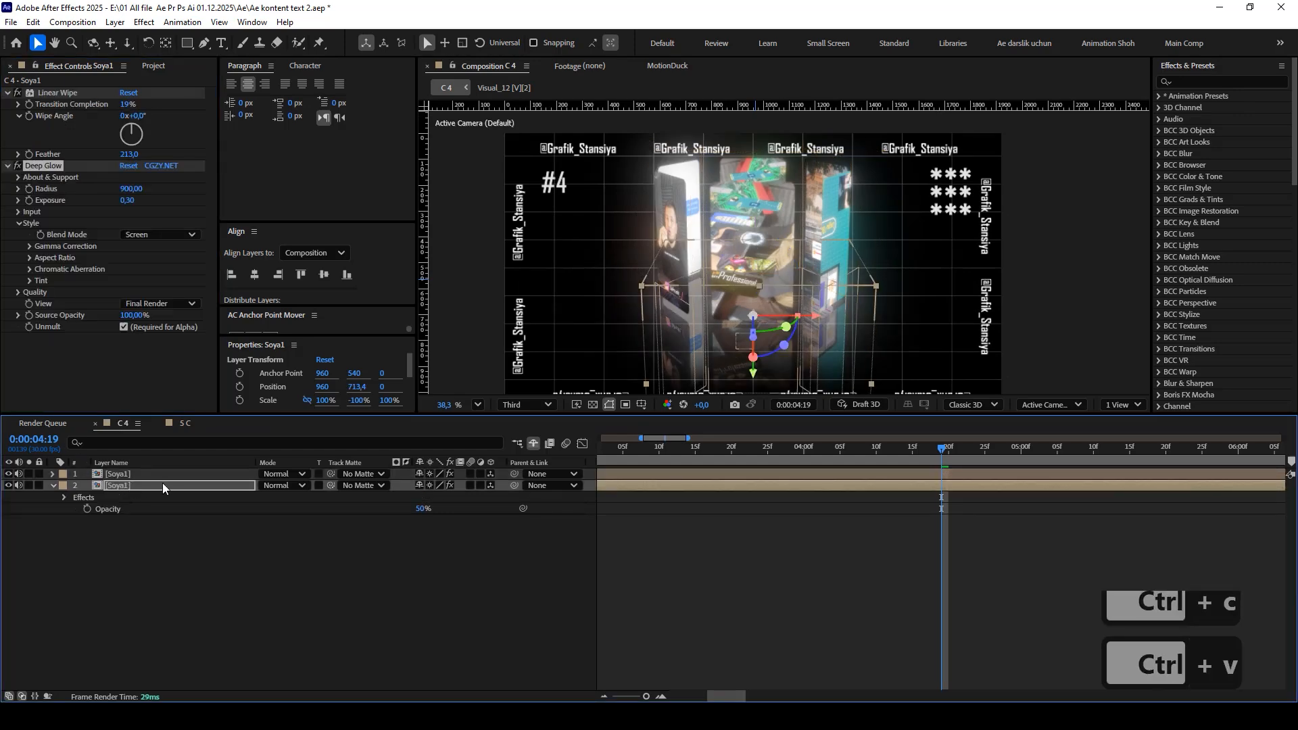
Hide the layer controls and examine the glowing ring and reflection in the enlarged composition viewer.
{"action": "key", "text": "ctrl+shift+h"}
{"action": "scroll", "coordinate": [976, 328], "scroll_direction": "down", "scroll_amount": 1}
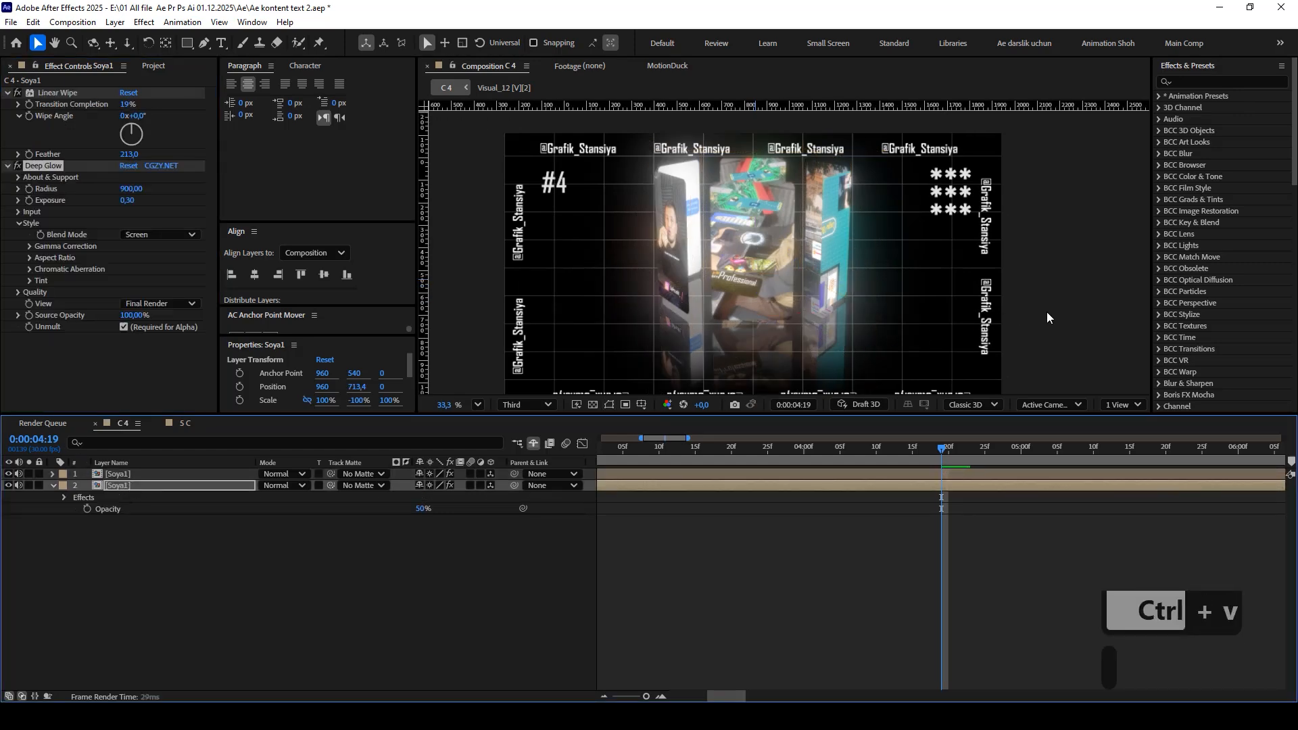
{"action": "key", "text": "space"}
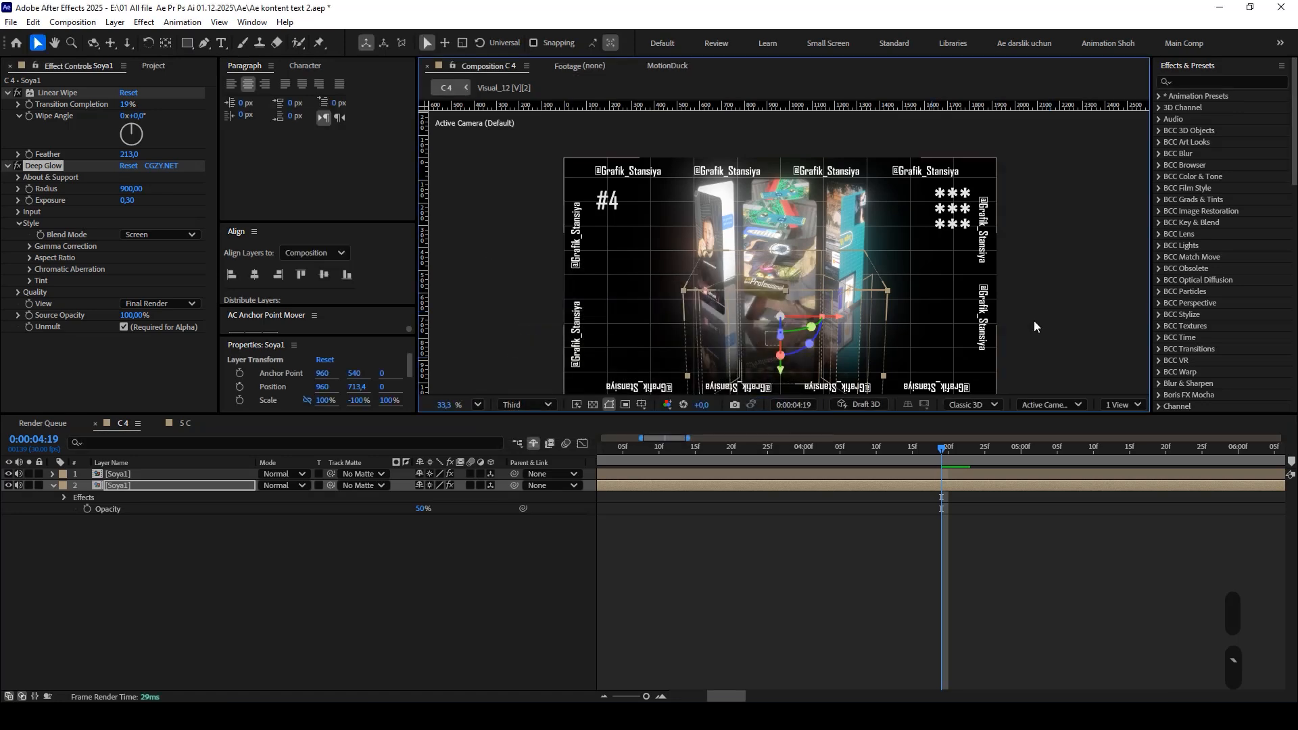
{"action": "left_click", "coordinate": [1038, 319]}
{"action": "key", "text": "grave"}
{"action": "left_click_drag", "start_coordinate": [570, 281], "coordinate": [944, 411]}
{"action": "scroll", "coordinate": [853, 426], "scroll_direction": "up", "scroll_amount": 2}
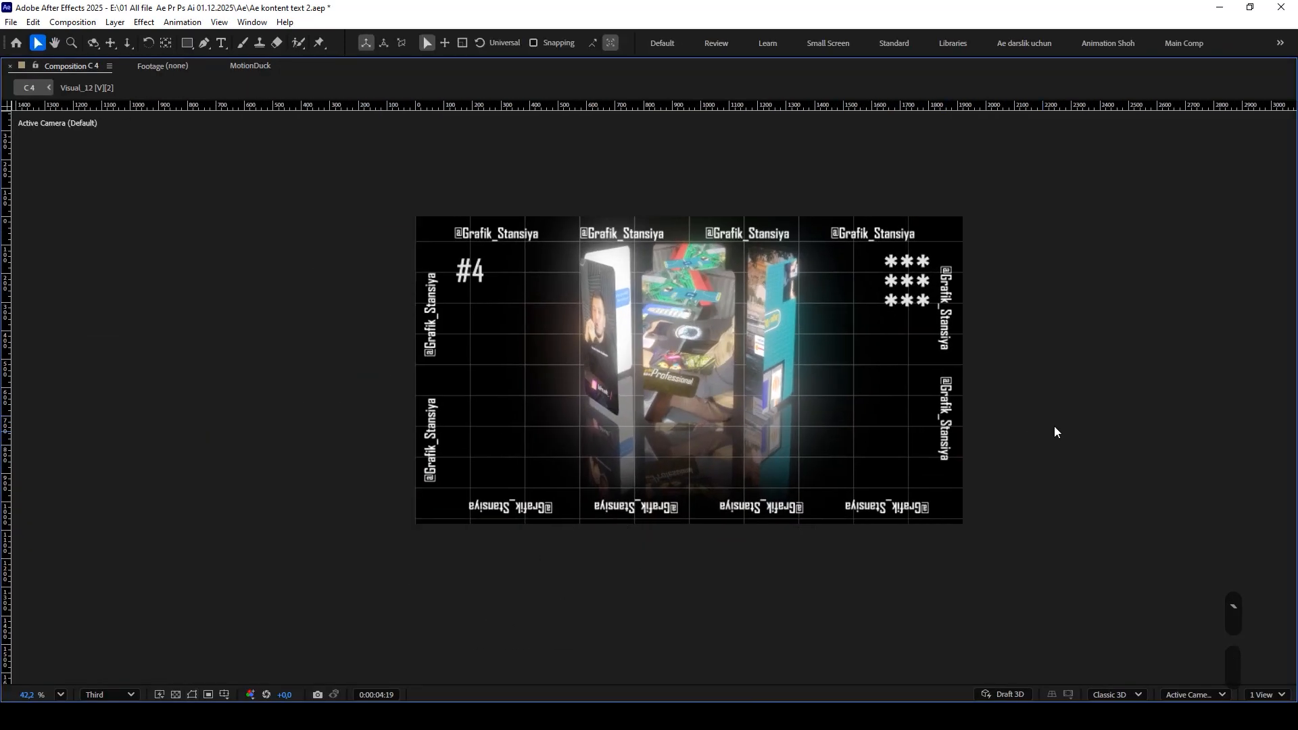